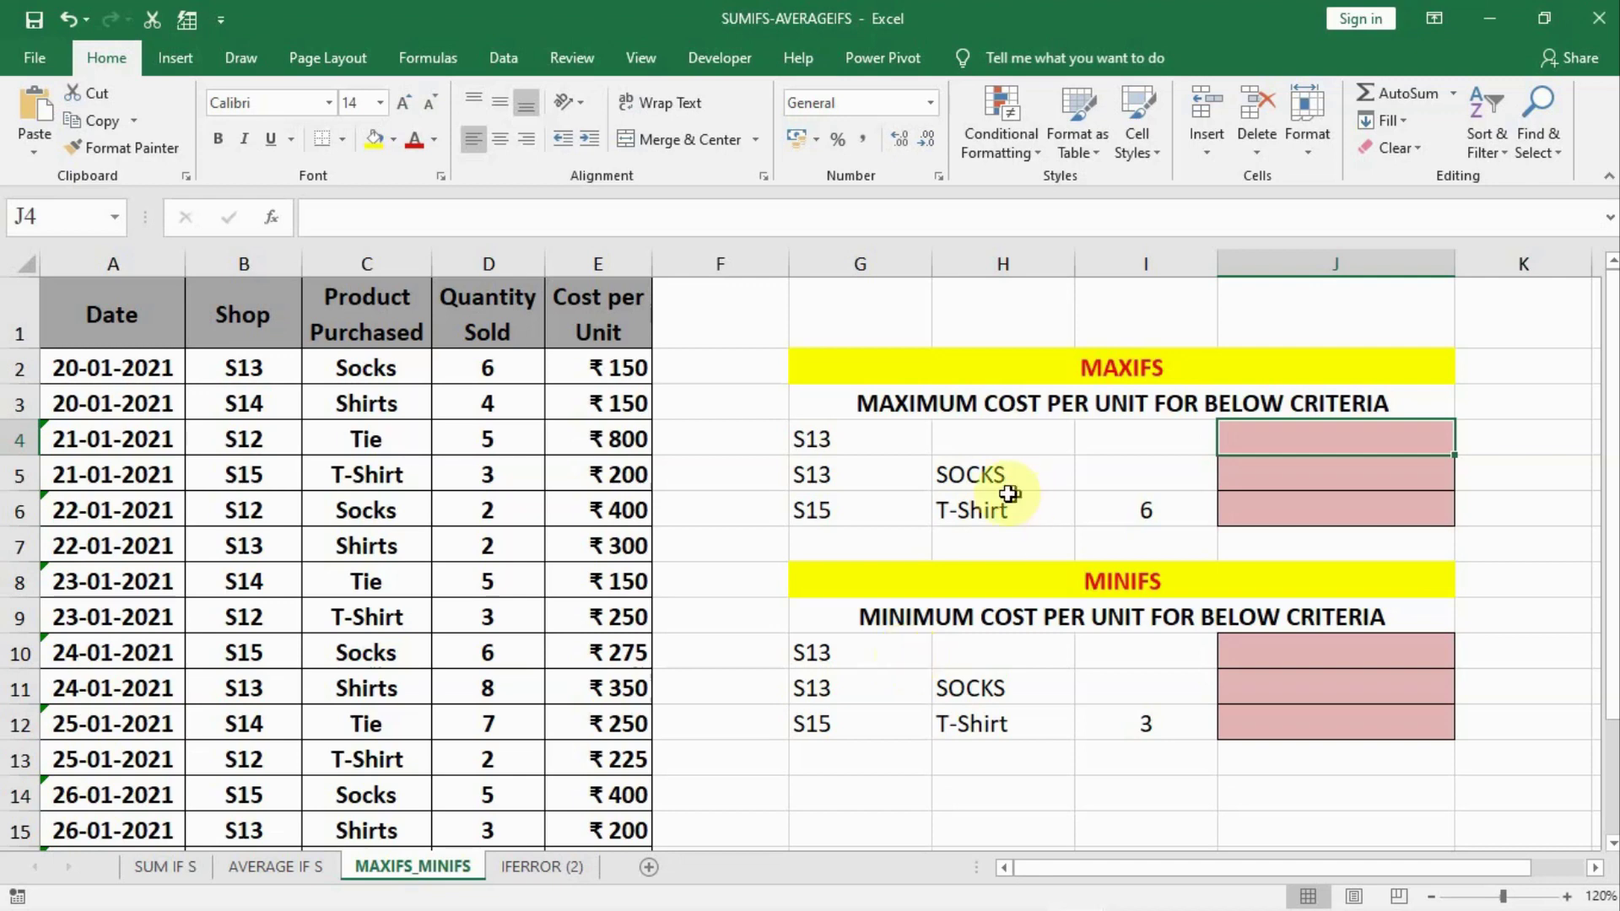
# Start a MAXIFS formula in J4 with the Cost per Unit range E2:E17 as the max range.
pyautogui.click(851, 444)
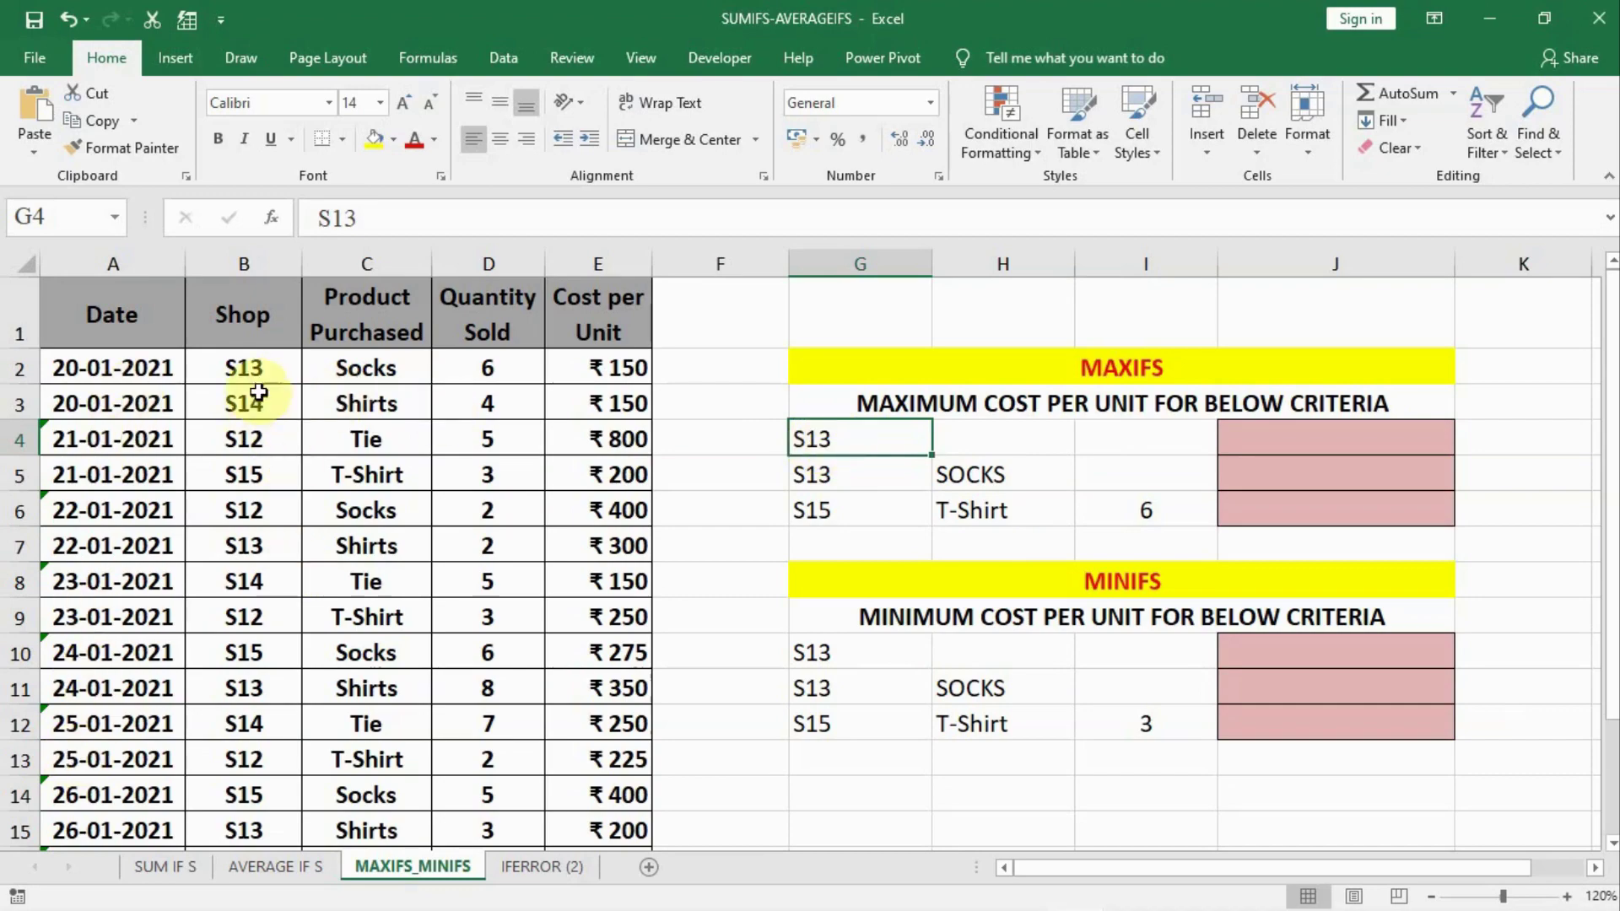
pyautogui.scroll(-2, 227, 780)
pyautogui.scroll(2, 237, 738)
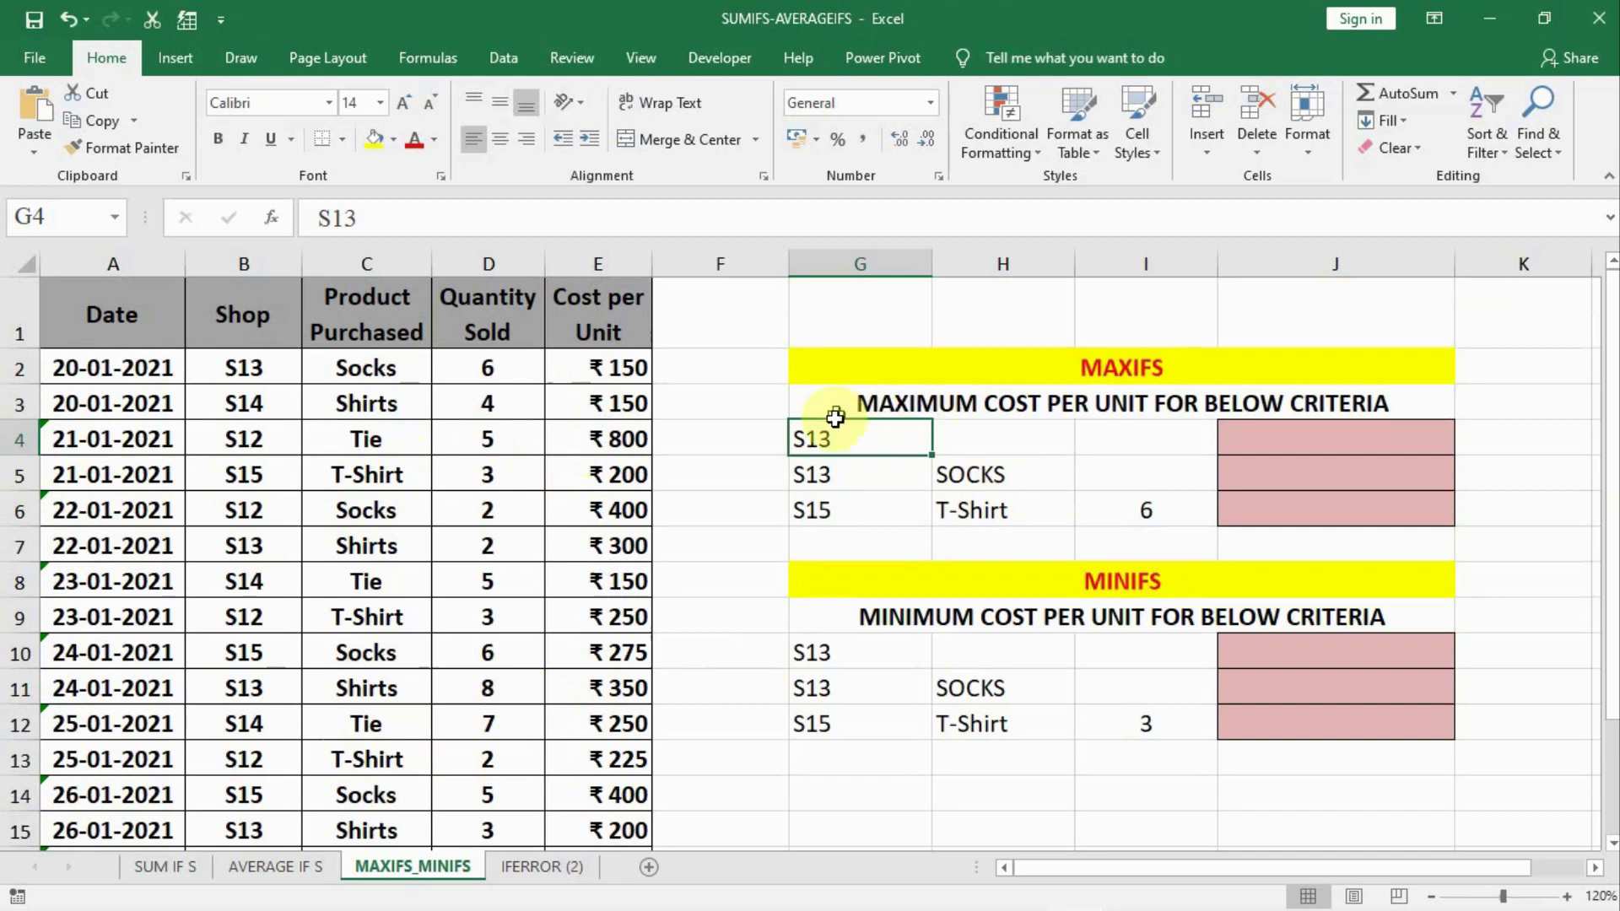
pyautogui.click(1245, 431)
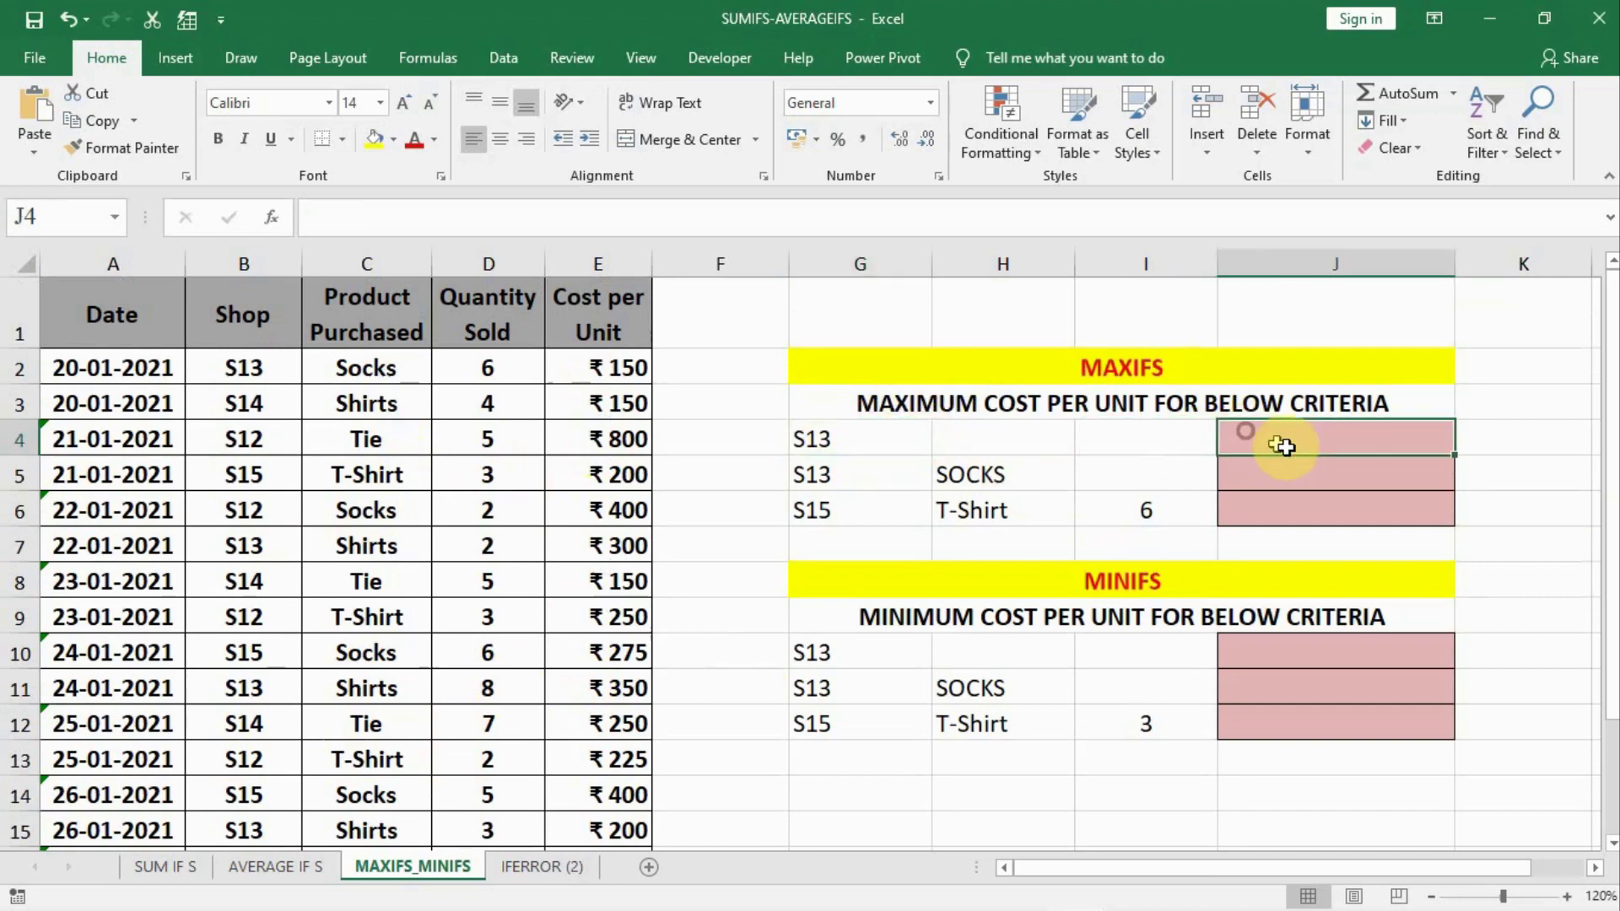
pyautogui.write('=')
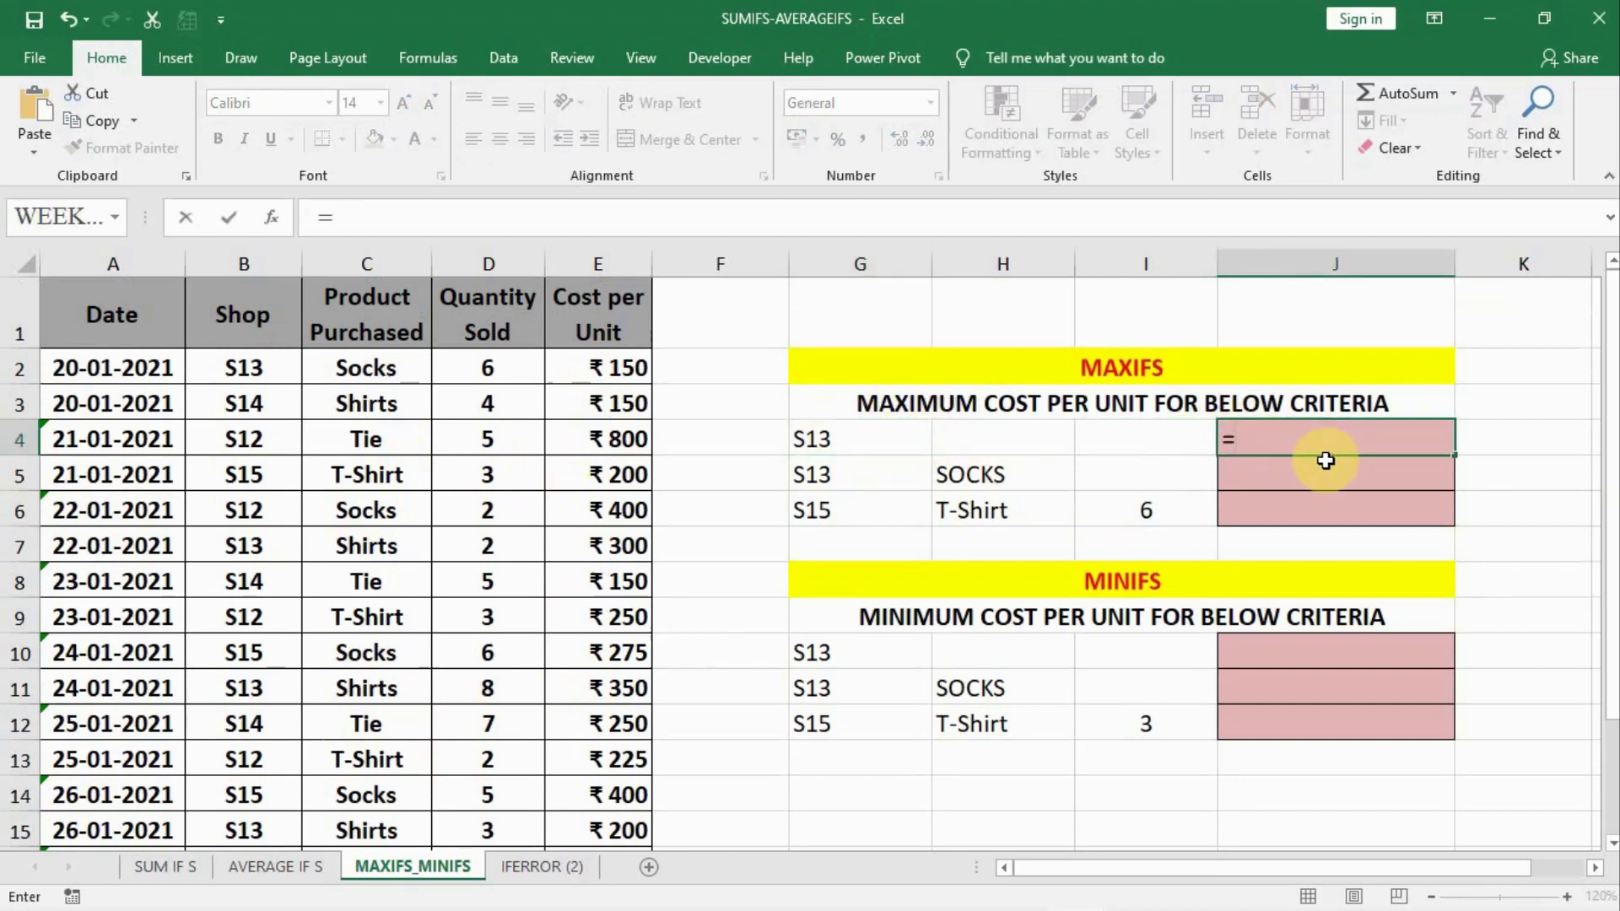
pyautogui.write('max')
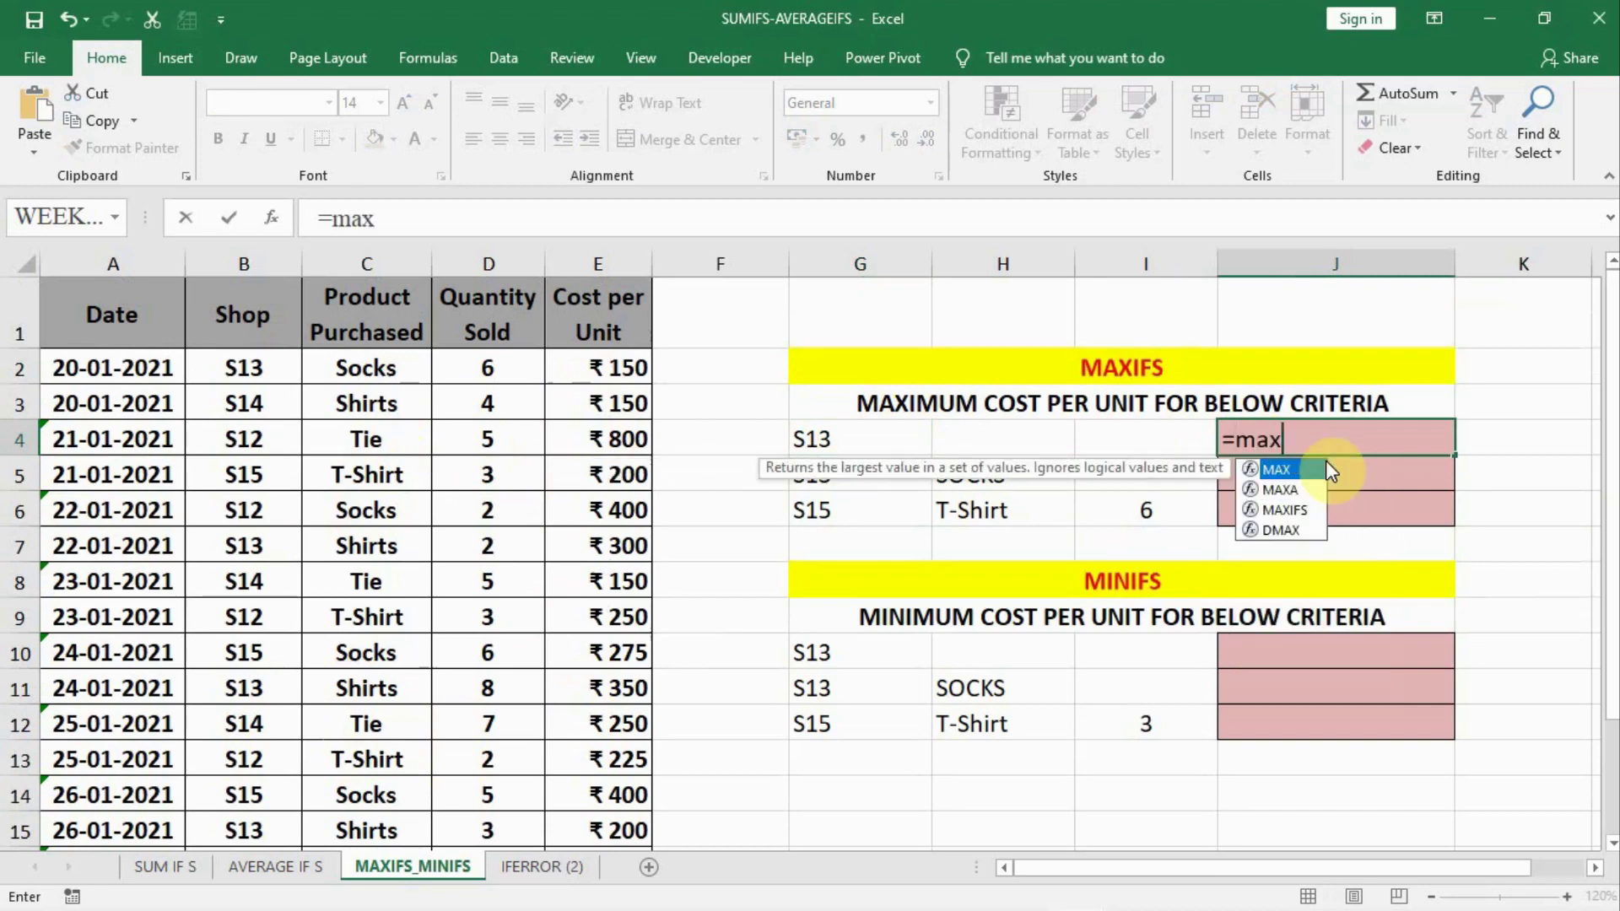
pyautogui.write('ifs(')
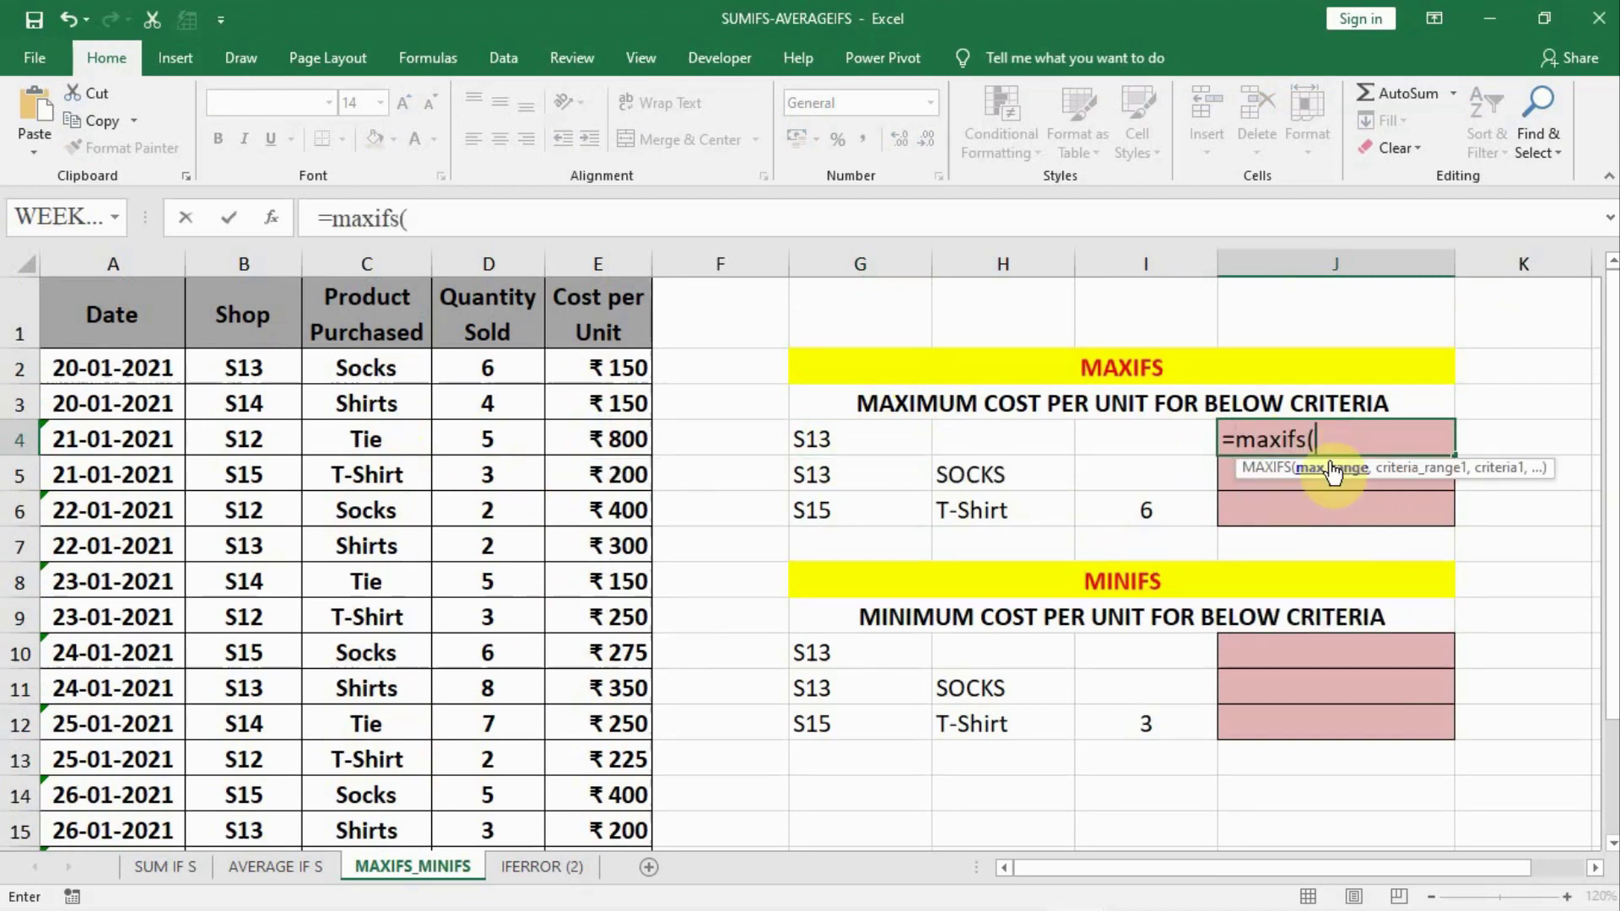
pyautogui.click(607, 365)
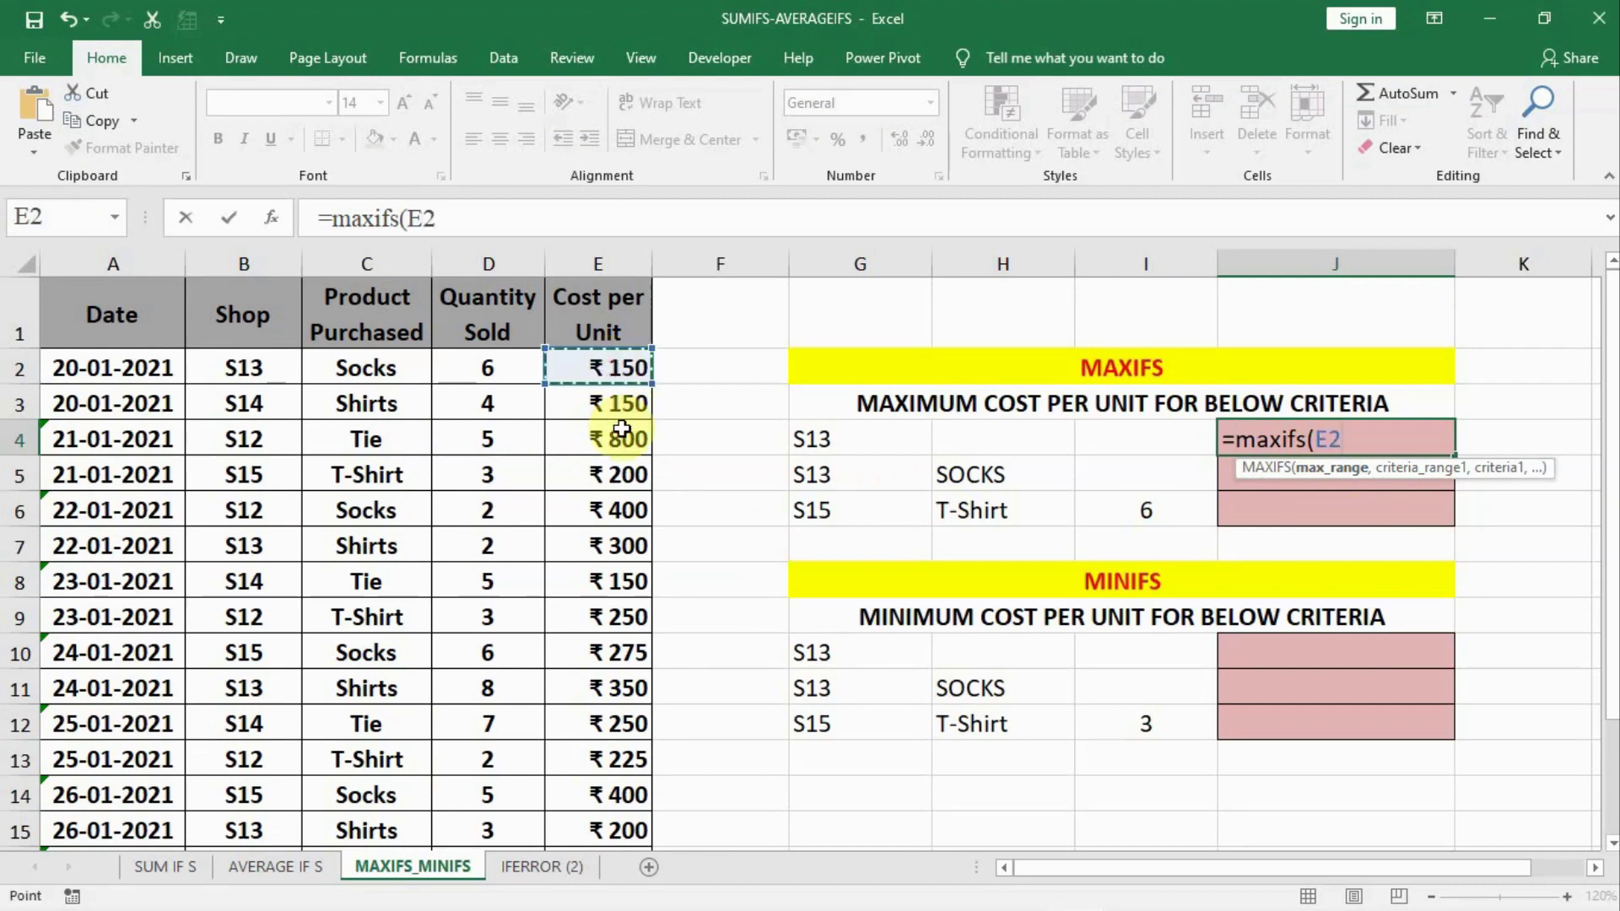
pyautogui.hotkey('ctrl', 'shift', 'Down')
pyautogui.write(',')
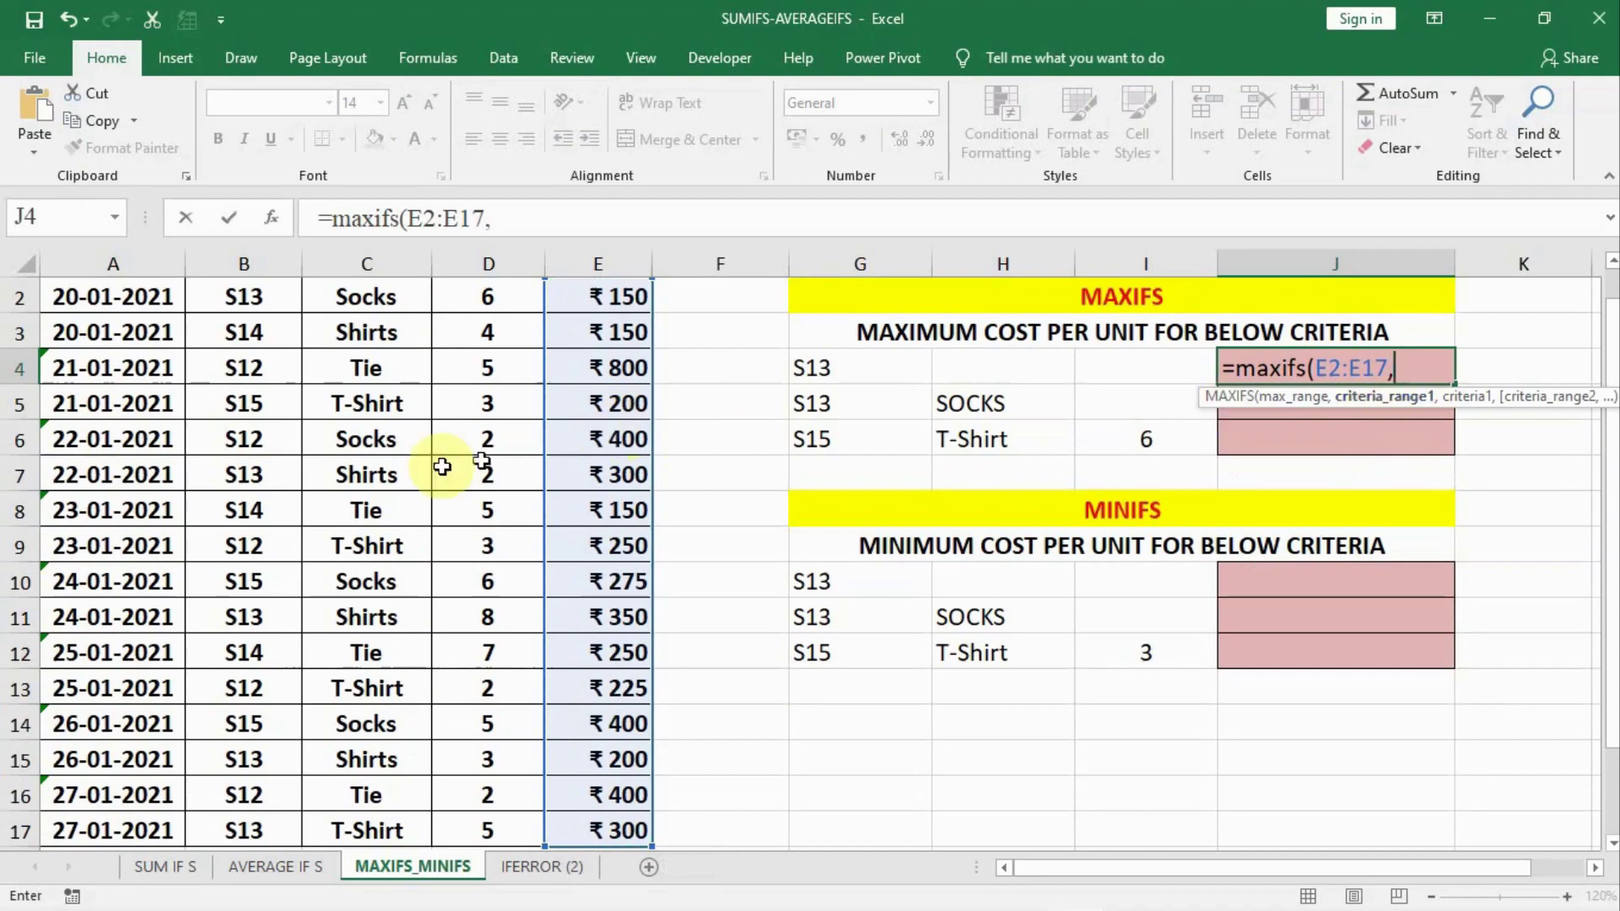
# Complete the J4 formula with Shop range B2:B17 and criterion "s13".
pyautogui.scroll(1, 821, 376)
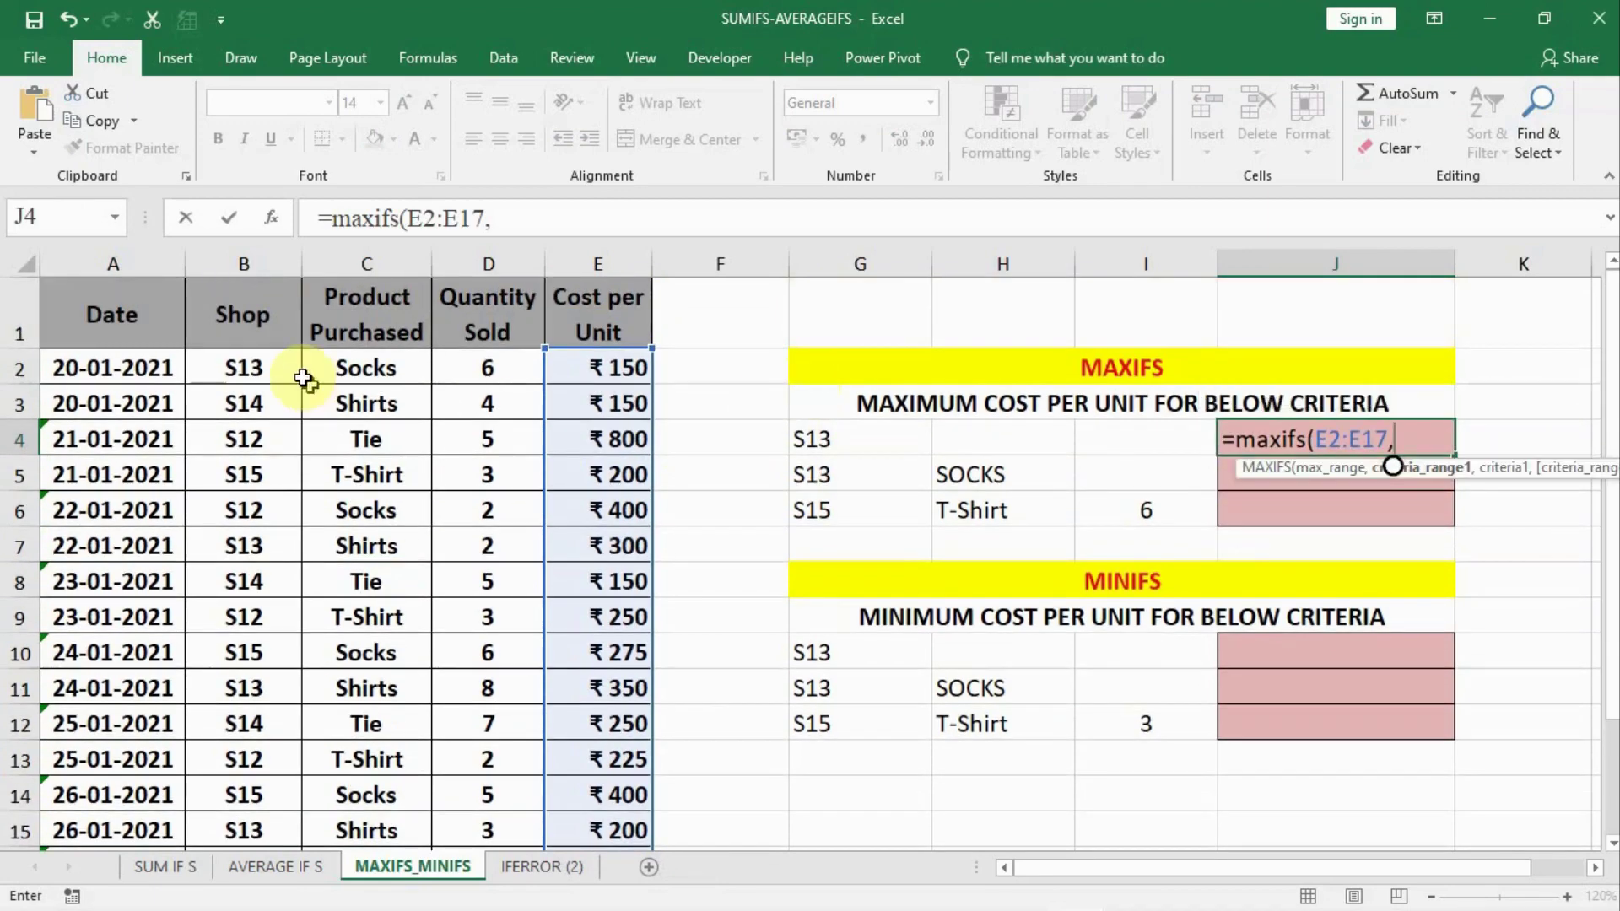
pyautogui.click(244, 368)
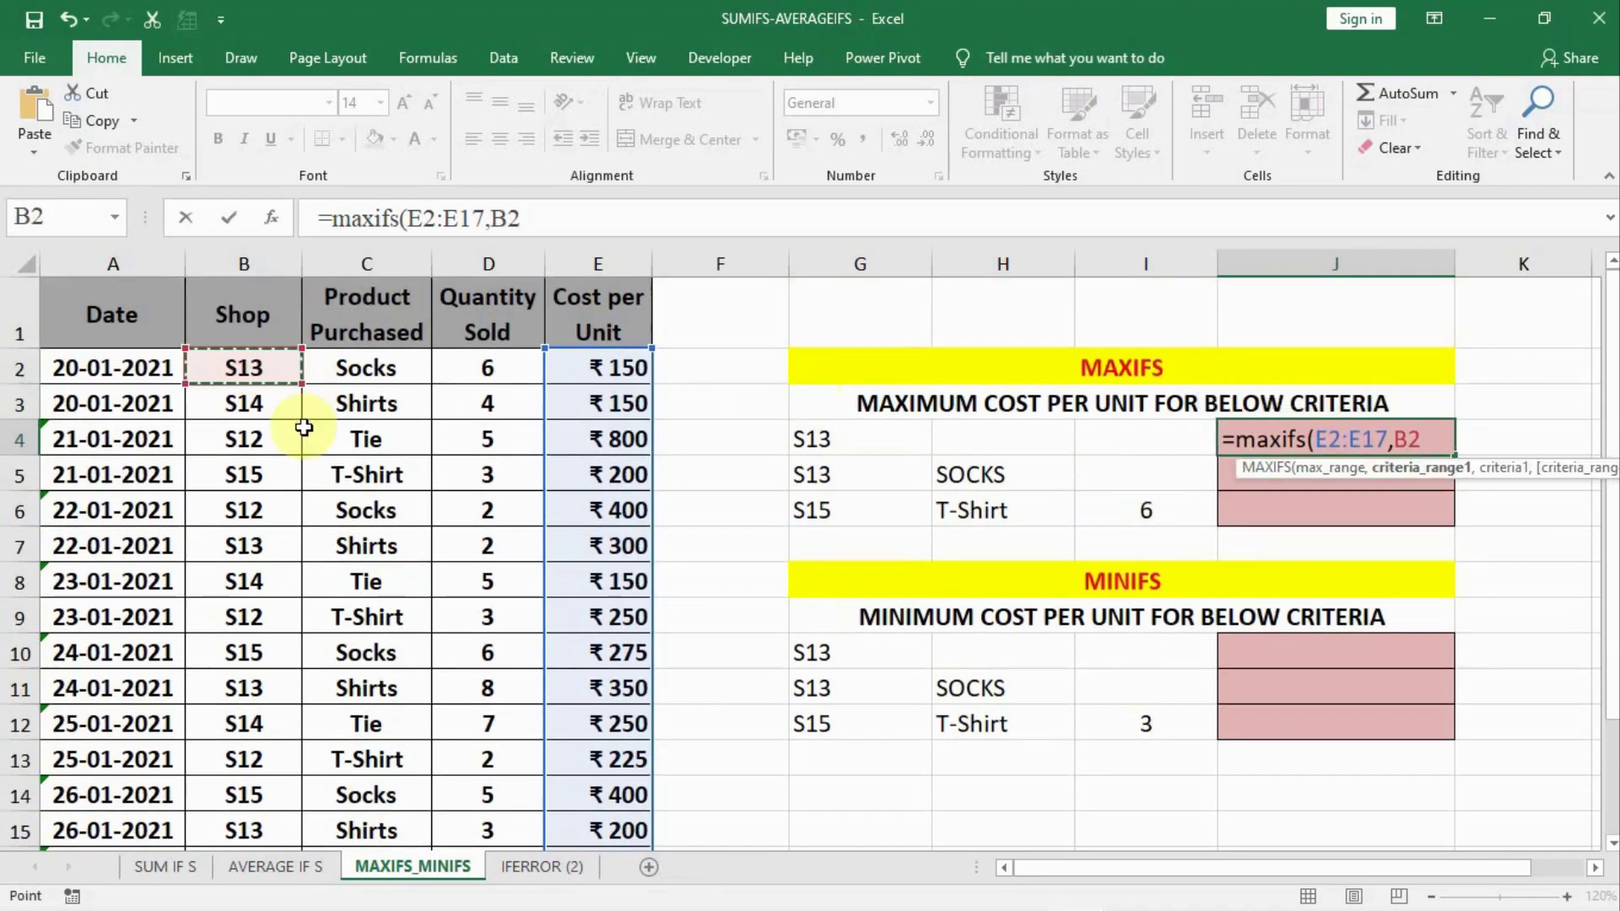
pyautogui.hotkey('ctrl', 'shift', 'Down')
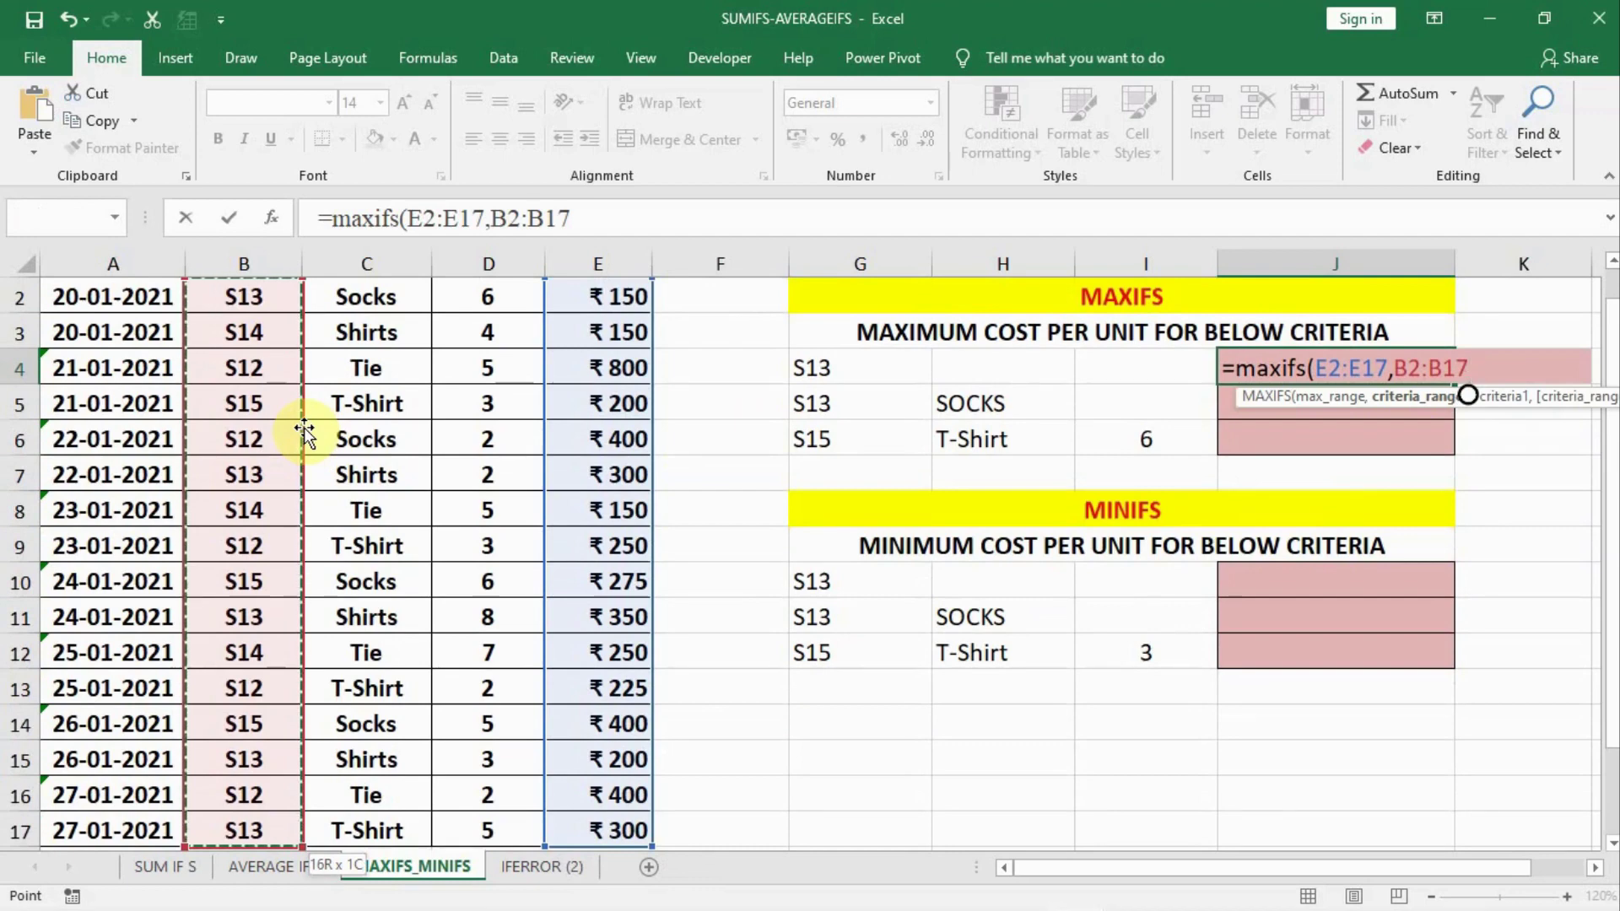
pyautogui.write(',')
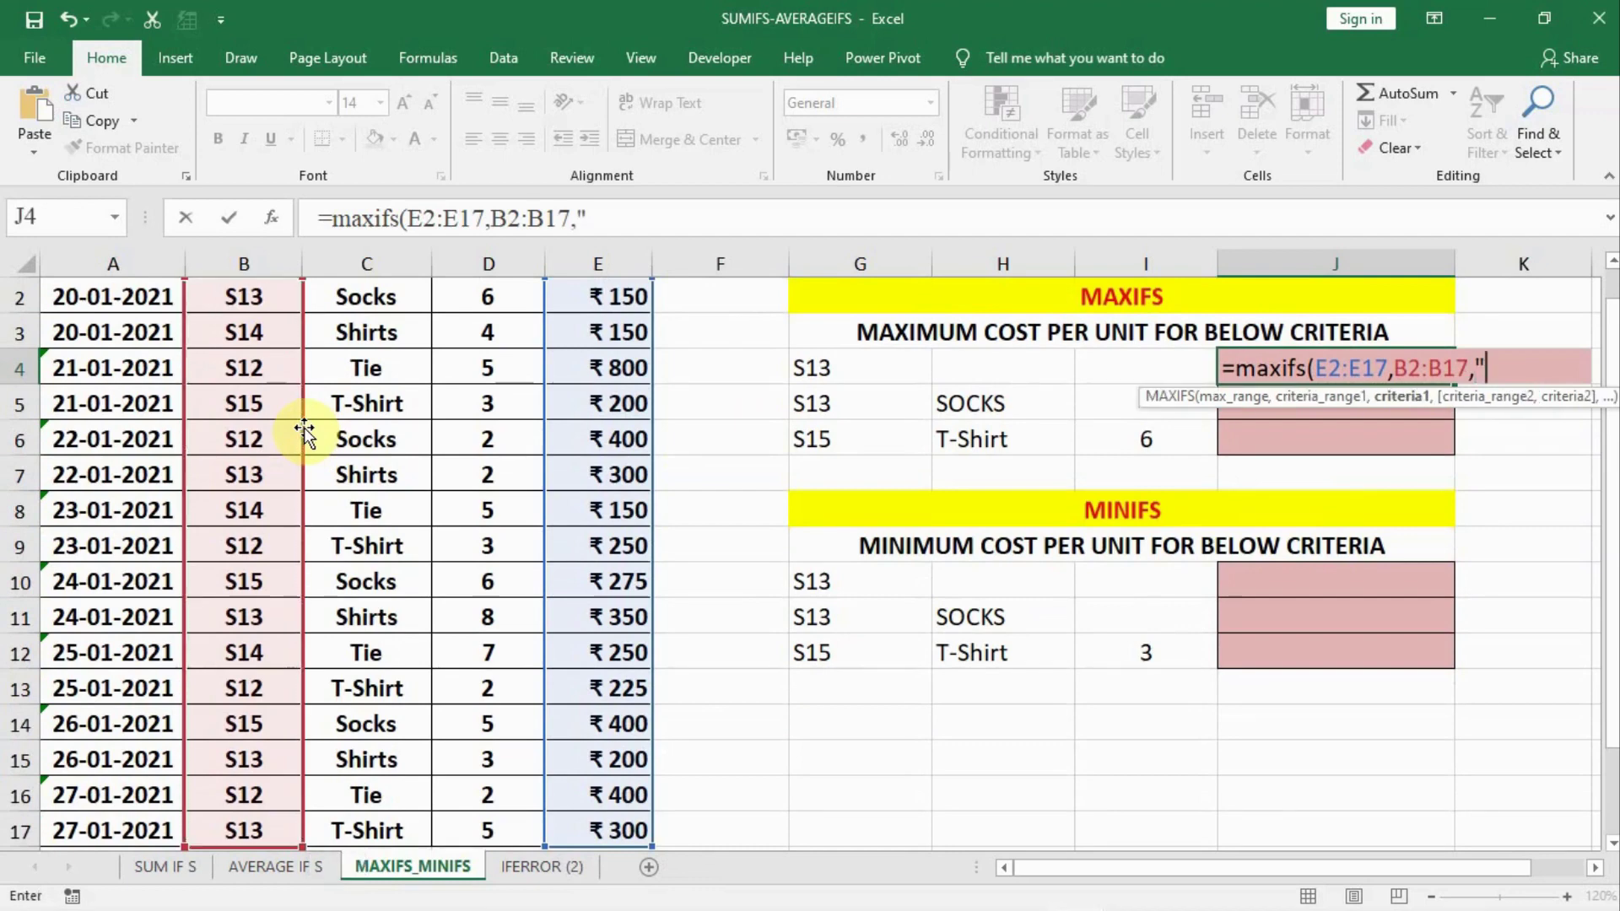
pyautogui.write('"s13"')
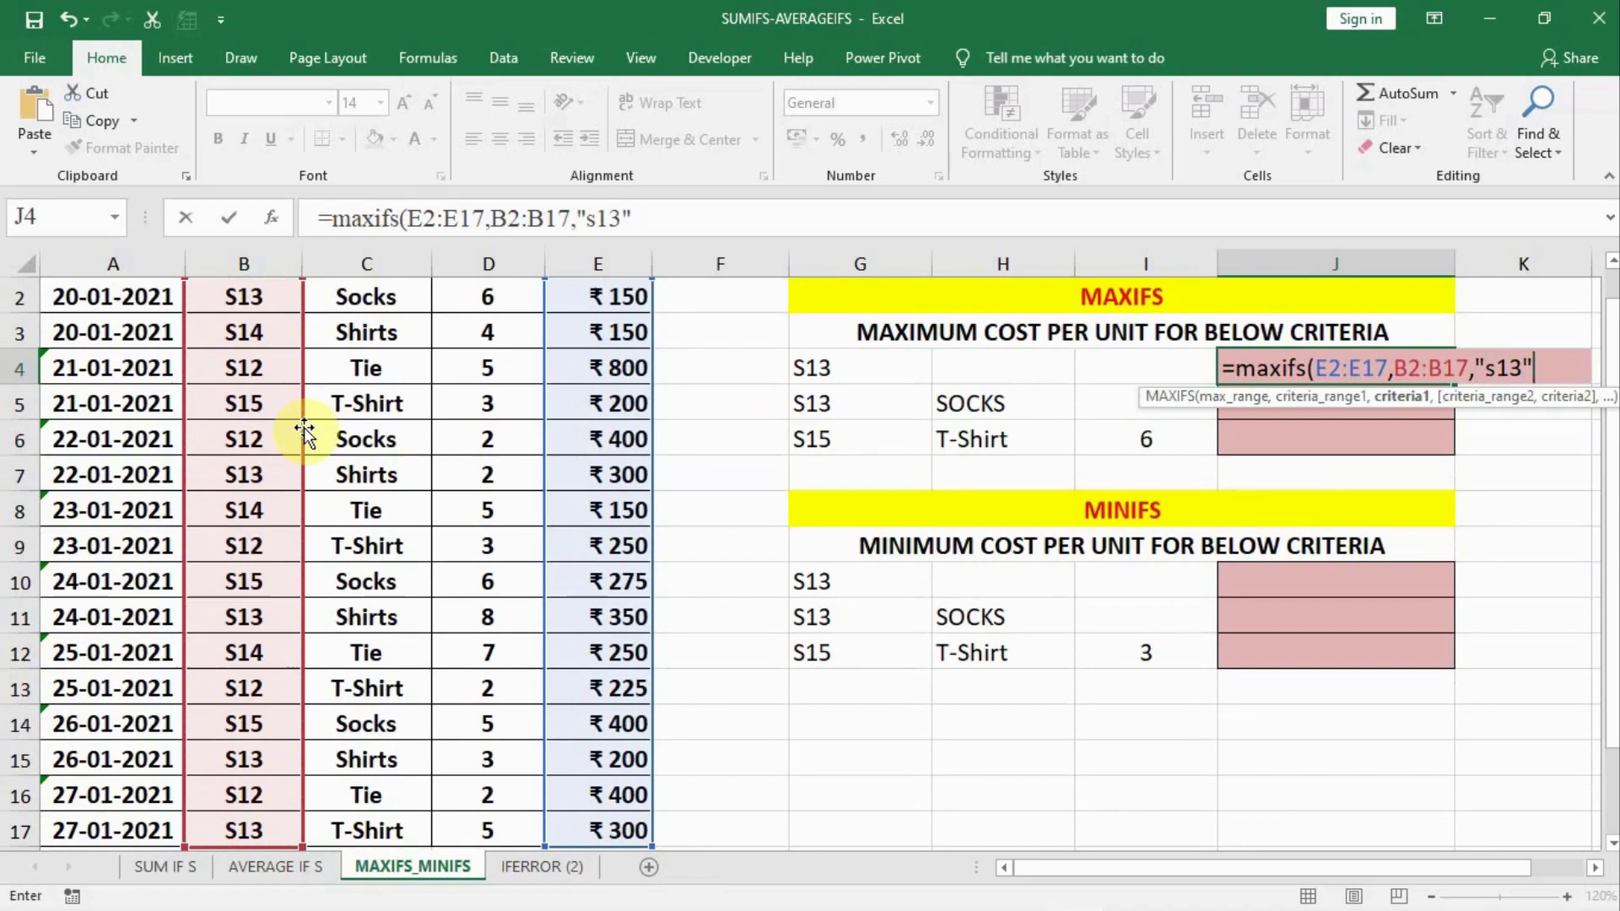
pyautogui.press('Return')
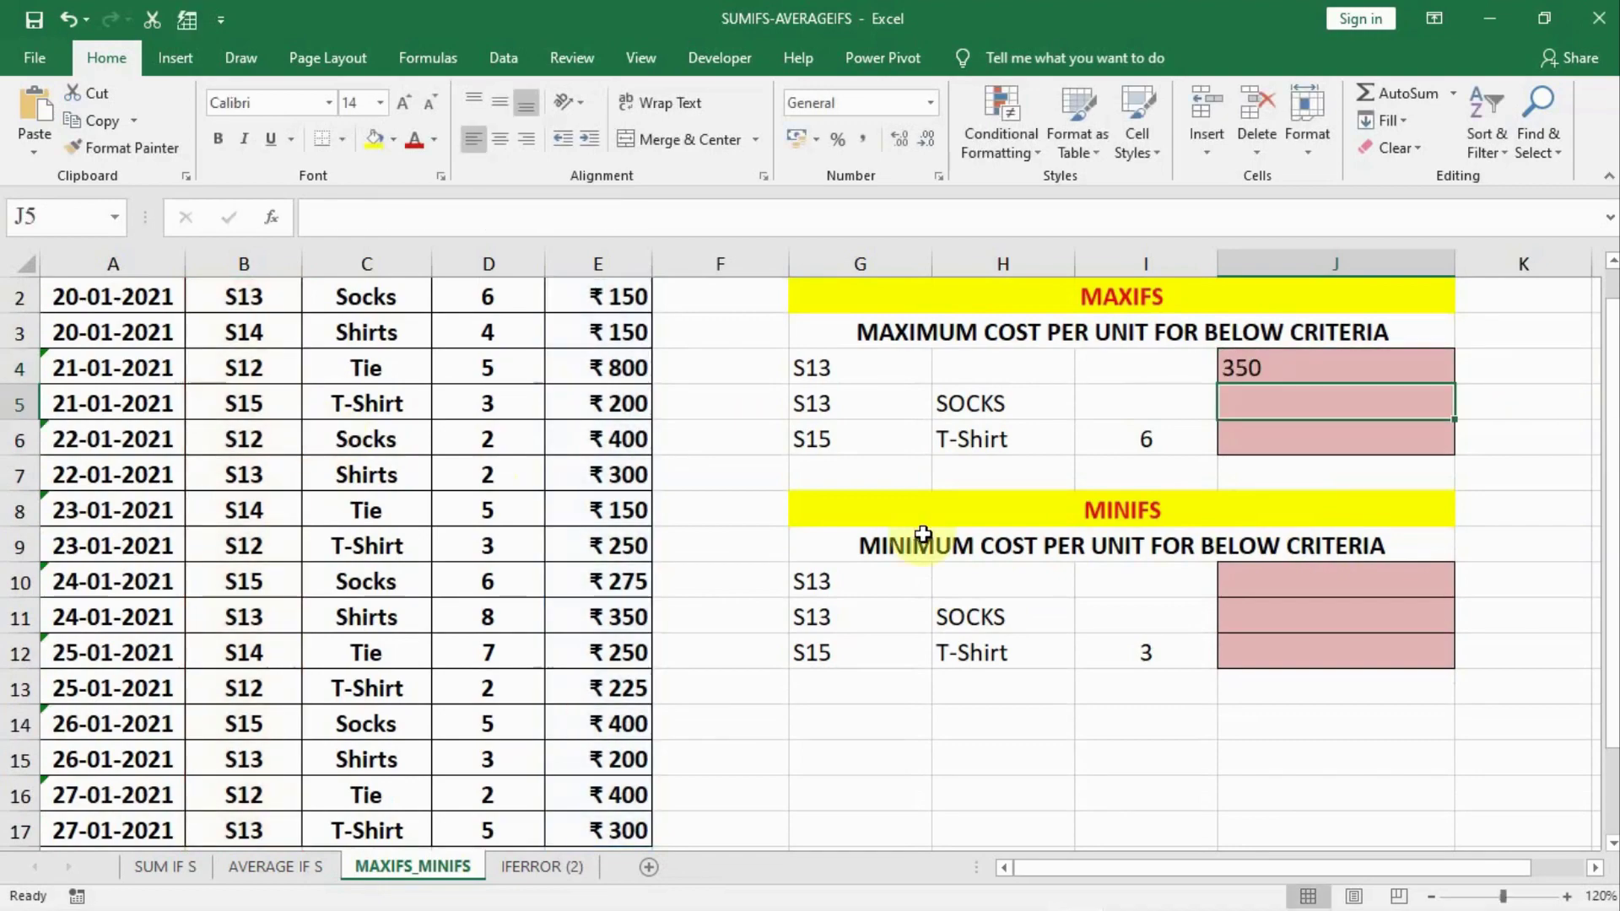
# Start a MAXIFS formula in J5 with the Cost per Unit range E2:E17 as the max range.
pyautogui.scroll(1, 890, 458)
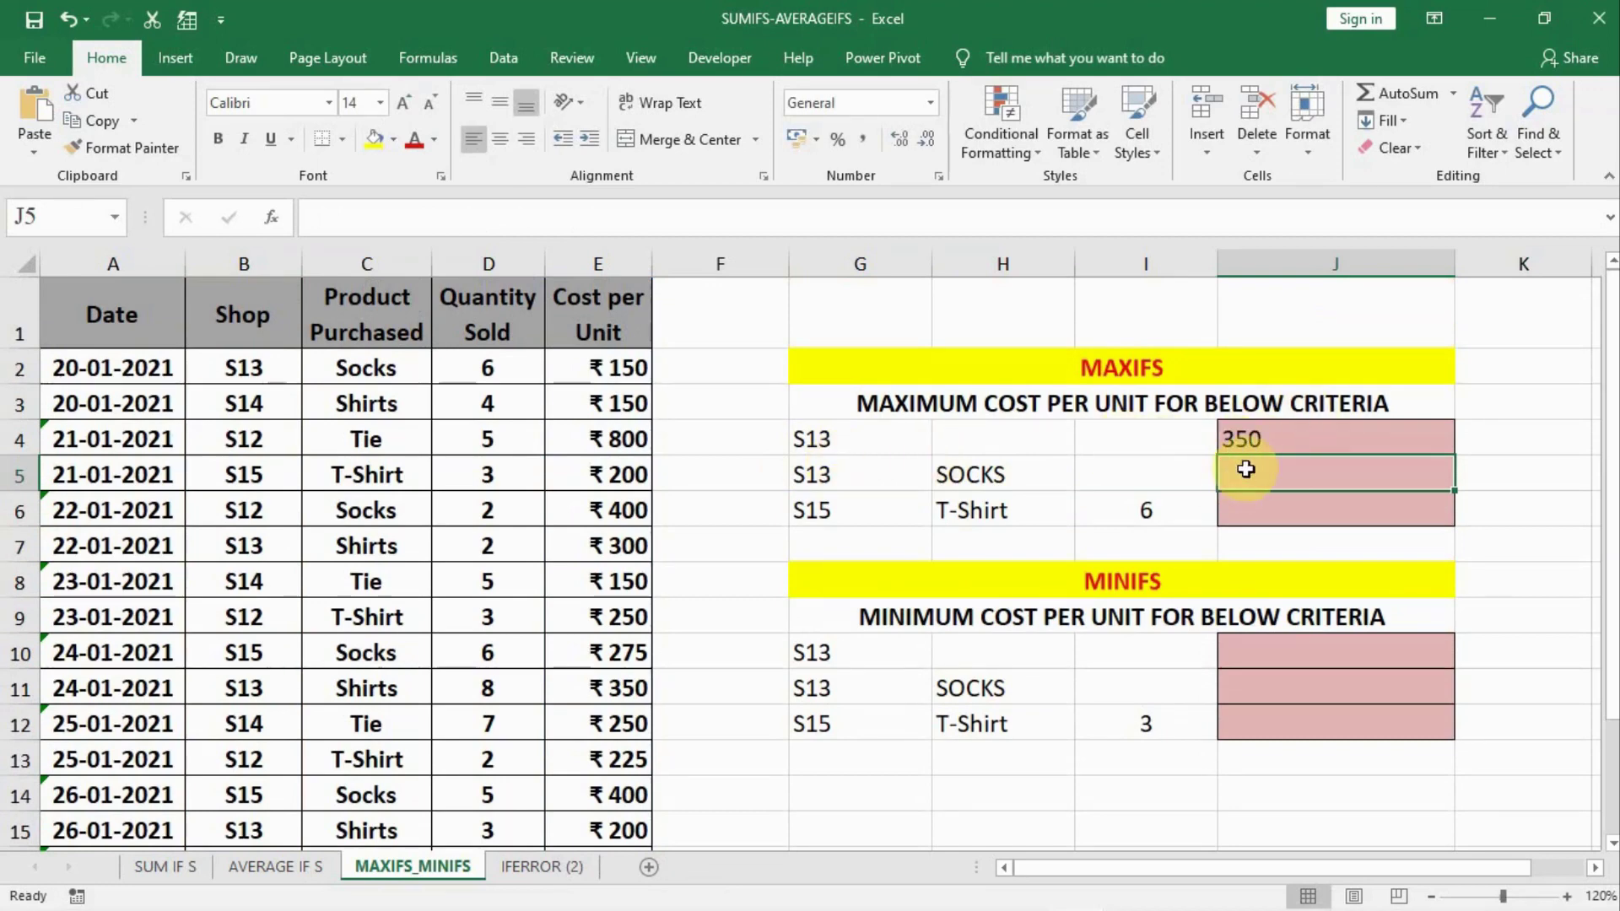
pyautogui.write('=')
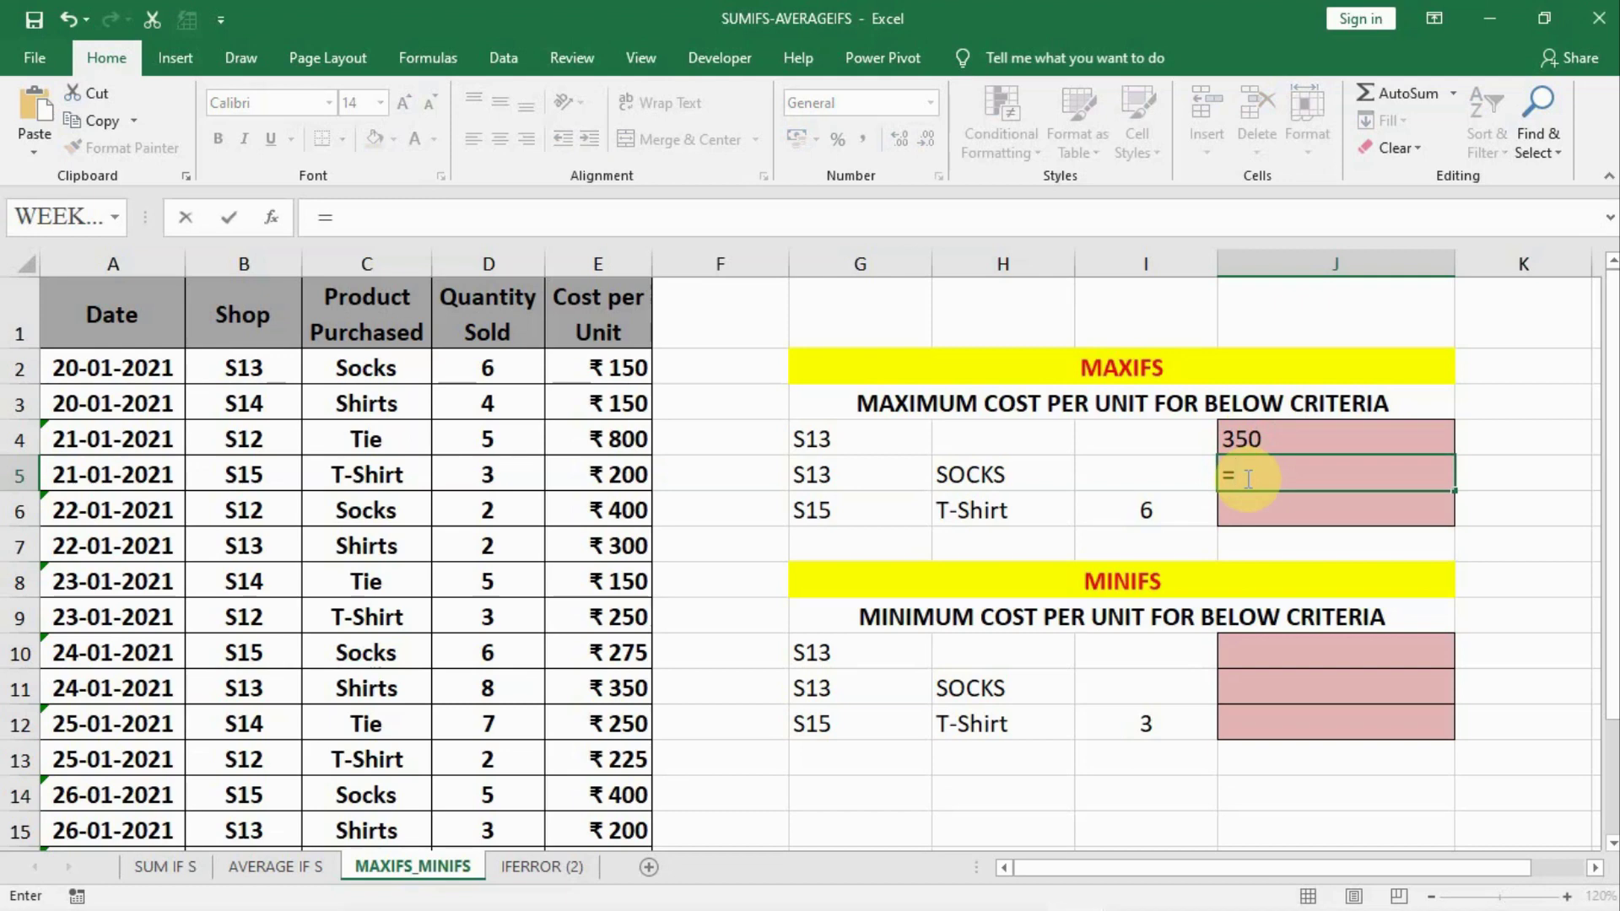
pyautogui.write('MAXIFS')
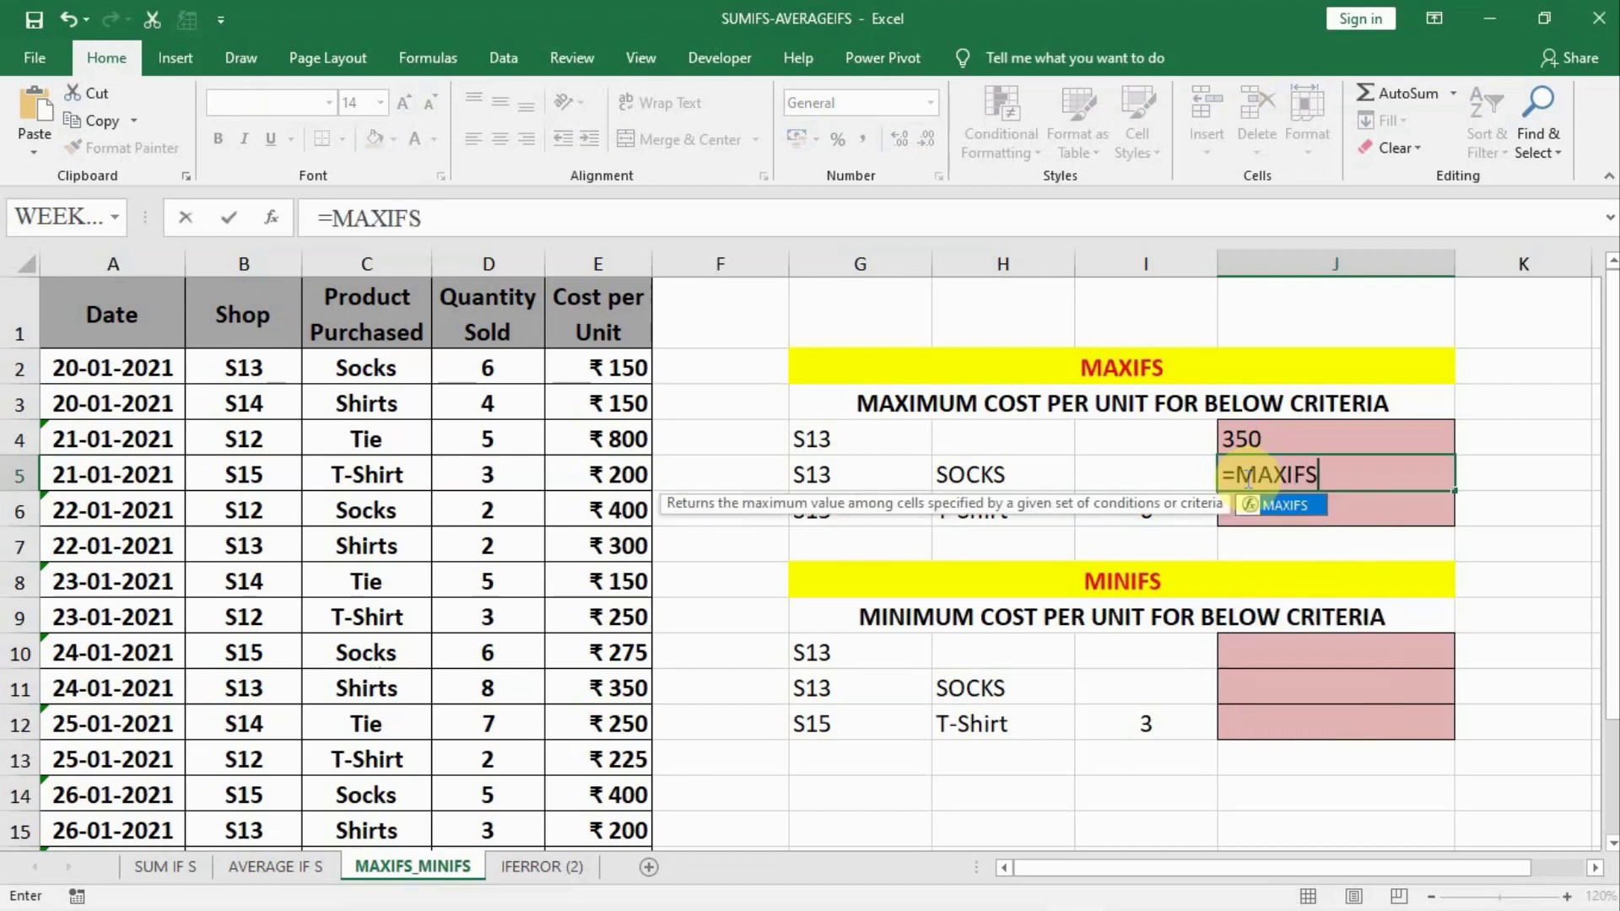
pyautogui.write('(')
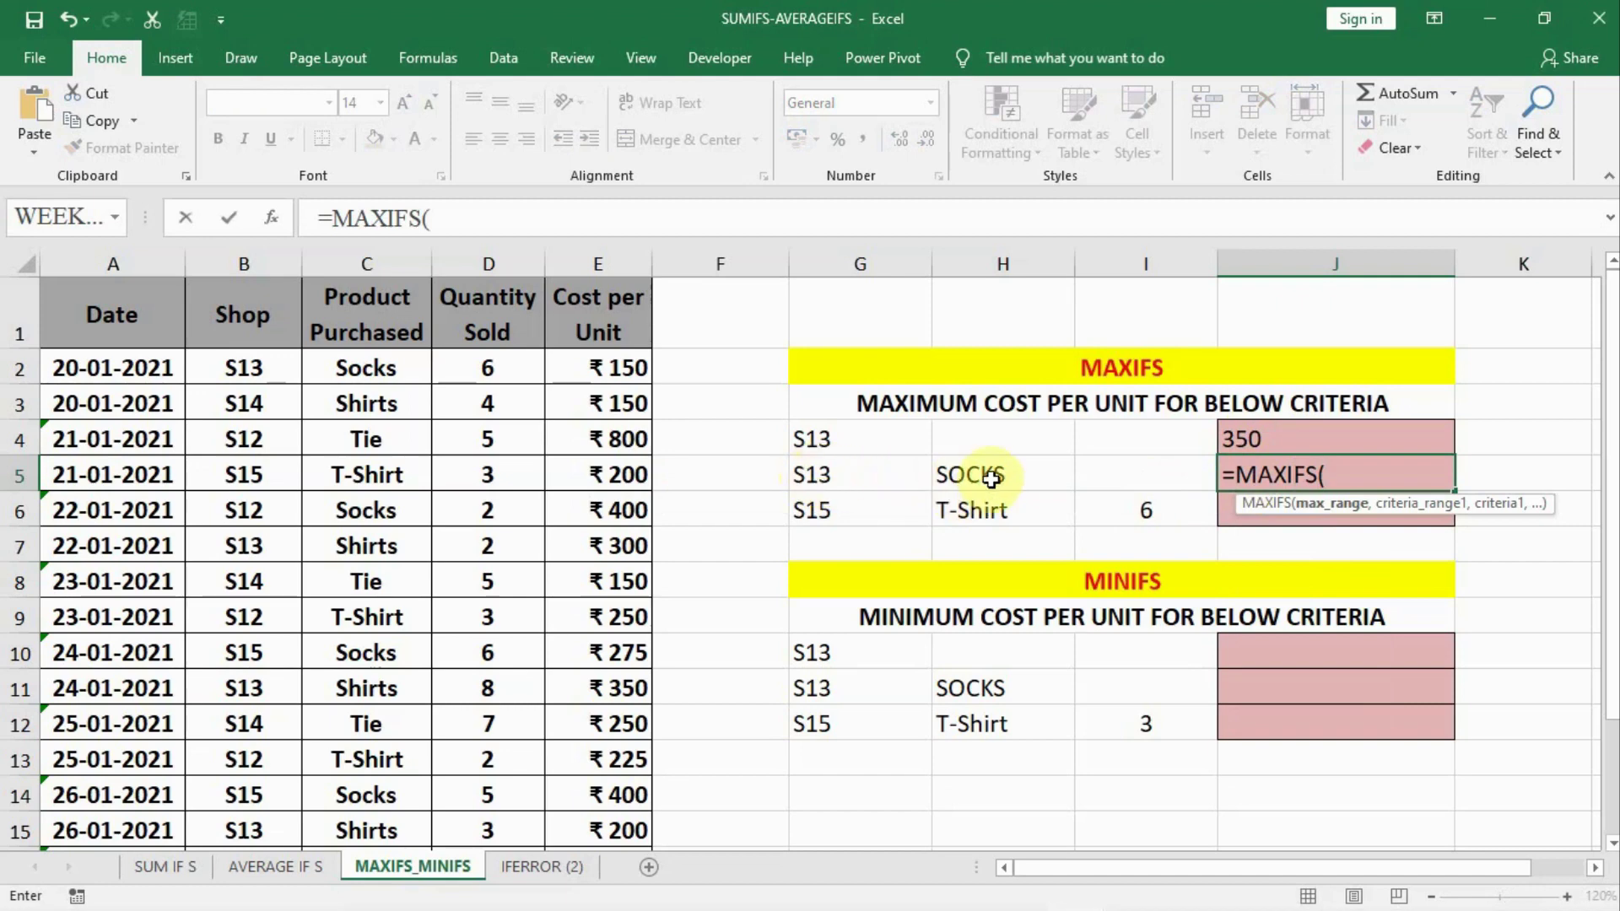
pyautogui.click(624, 366)
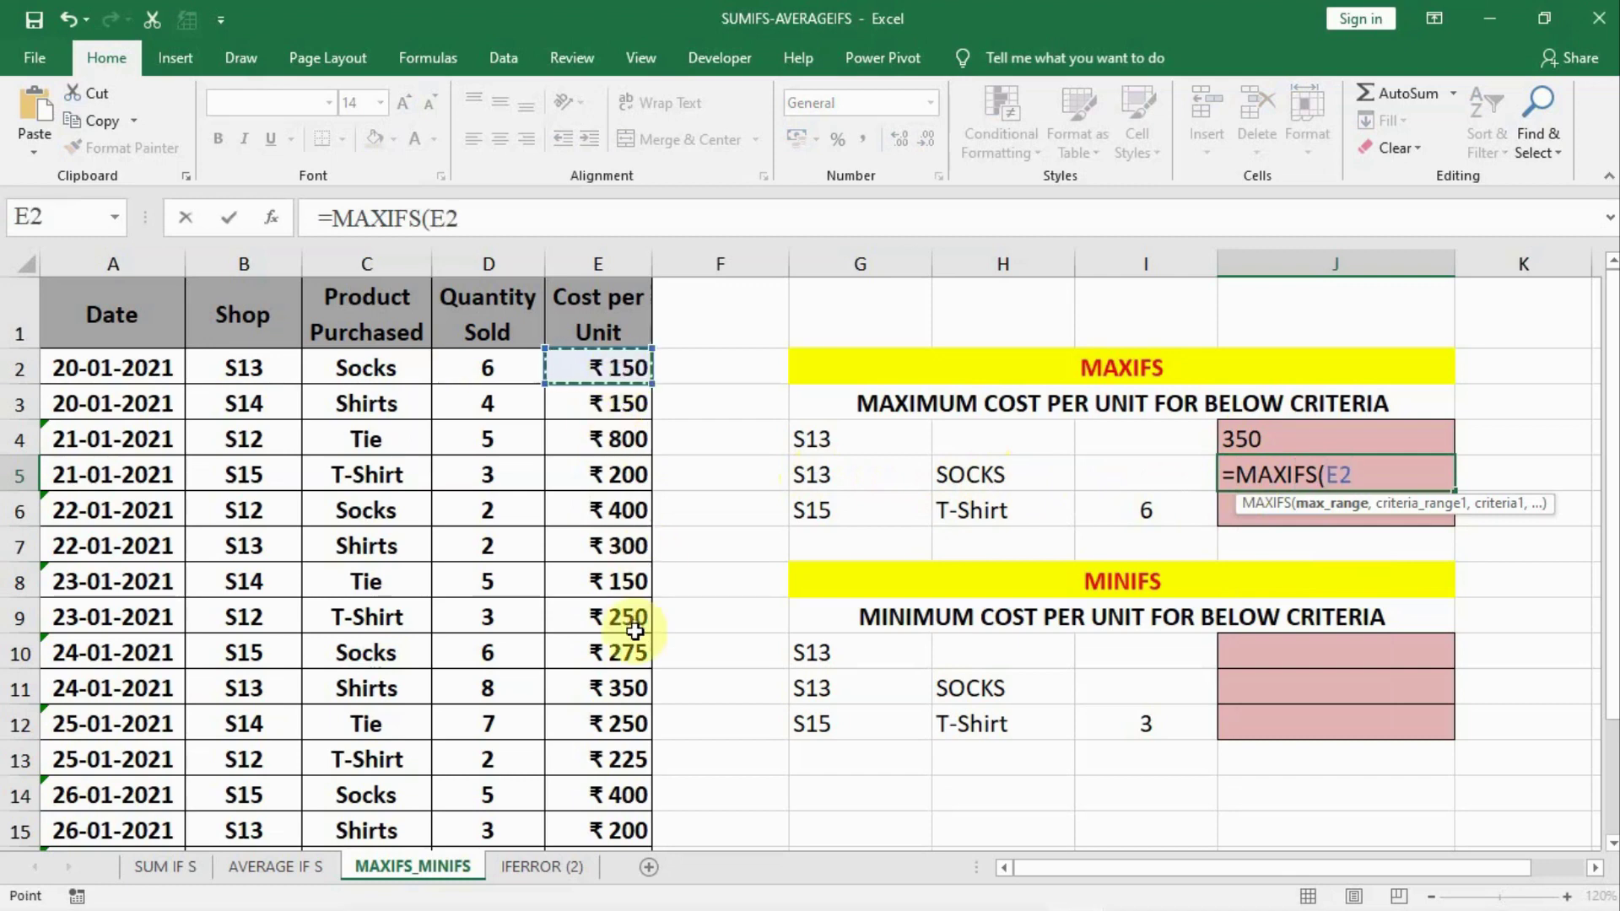
pyautogui.hotkey('shift', 'Up')
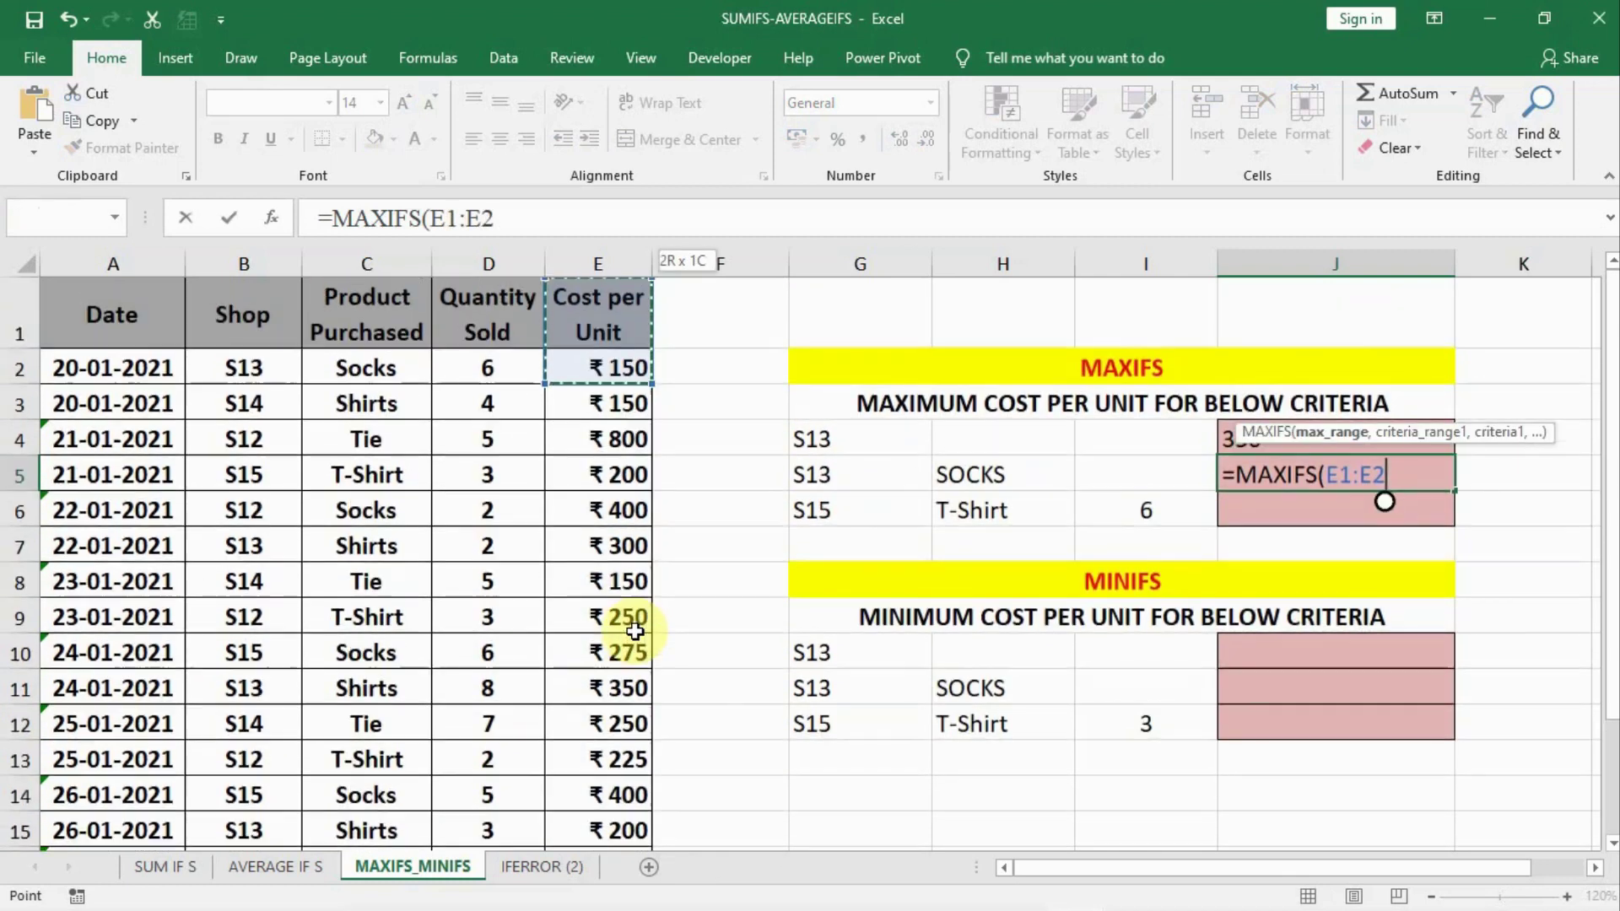
pyautogui.hotkey('ctrl', 'shift', 'Down')
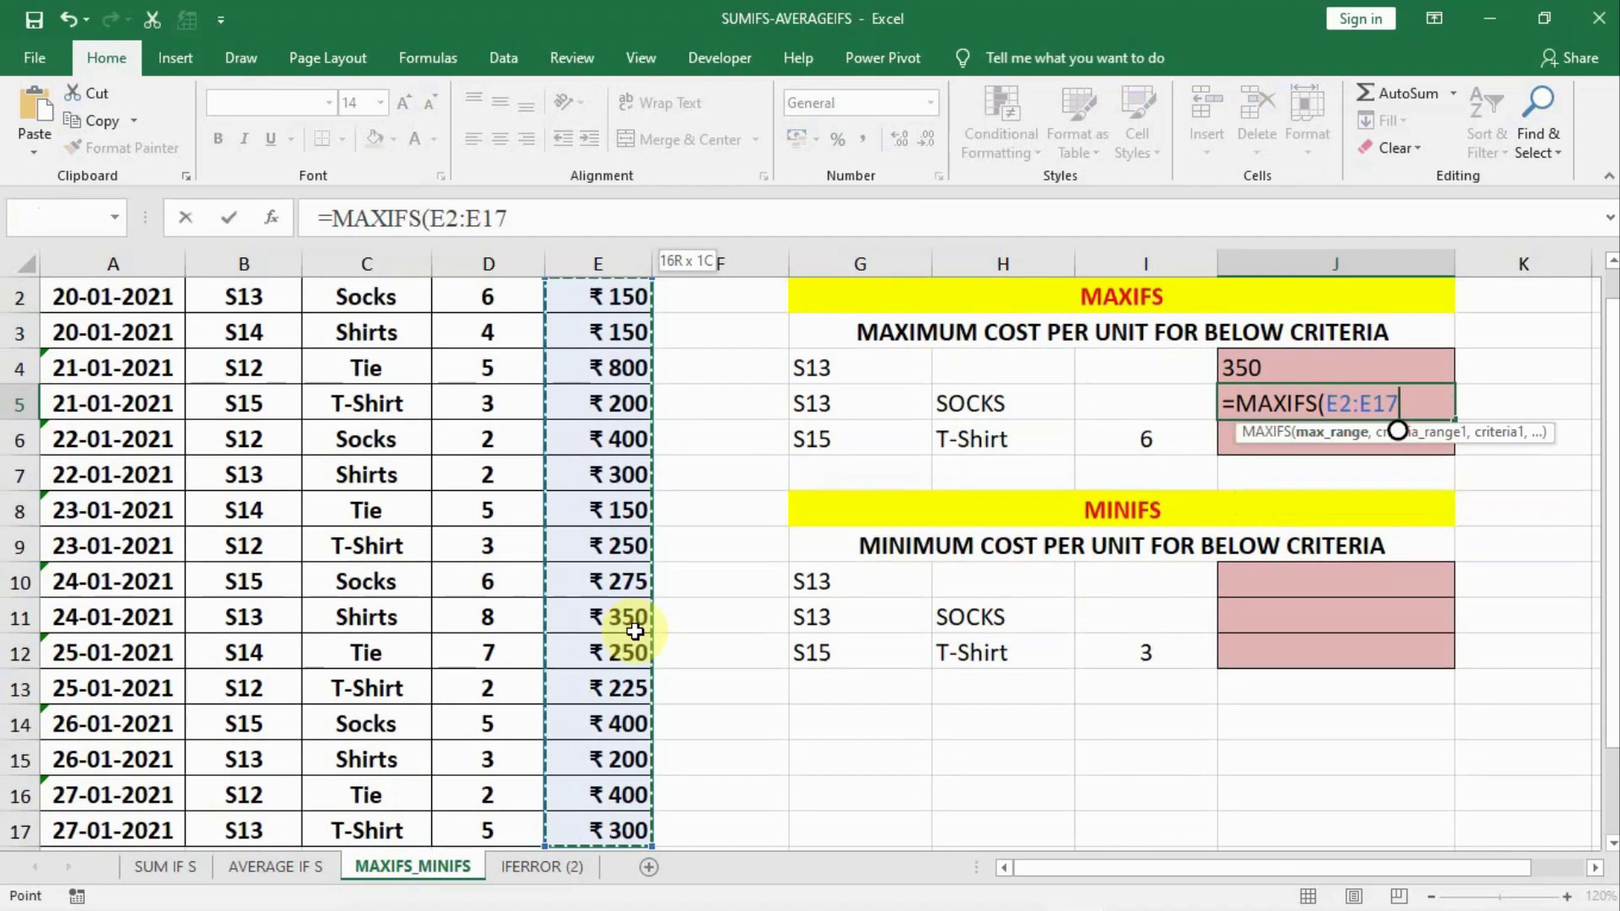
pyautogui.write(',')
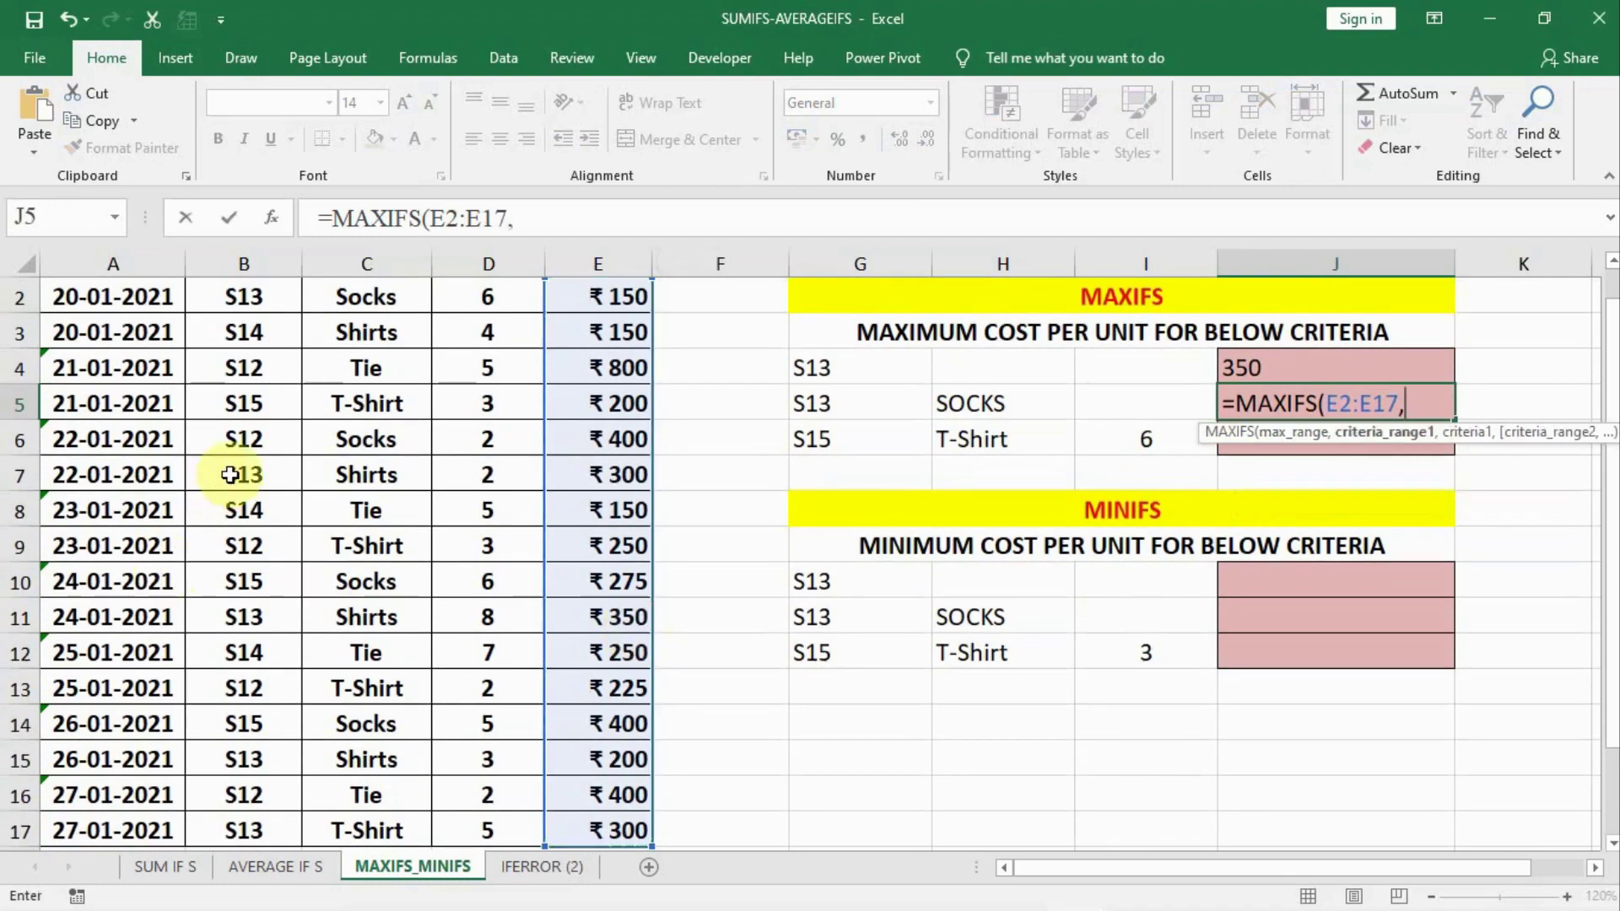
# Add Shop range B2:B17 with criterion "S13" as the first condition of the J5 formula.
pyautogui.scroll(1, 236, 473)
pyautogui.click(238, 377)
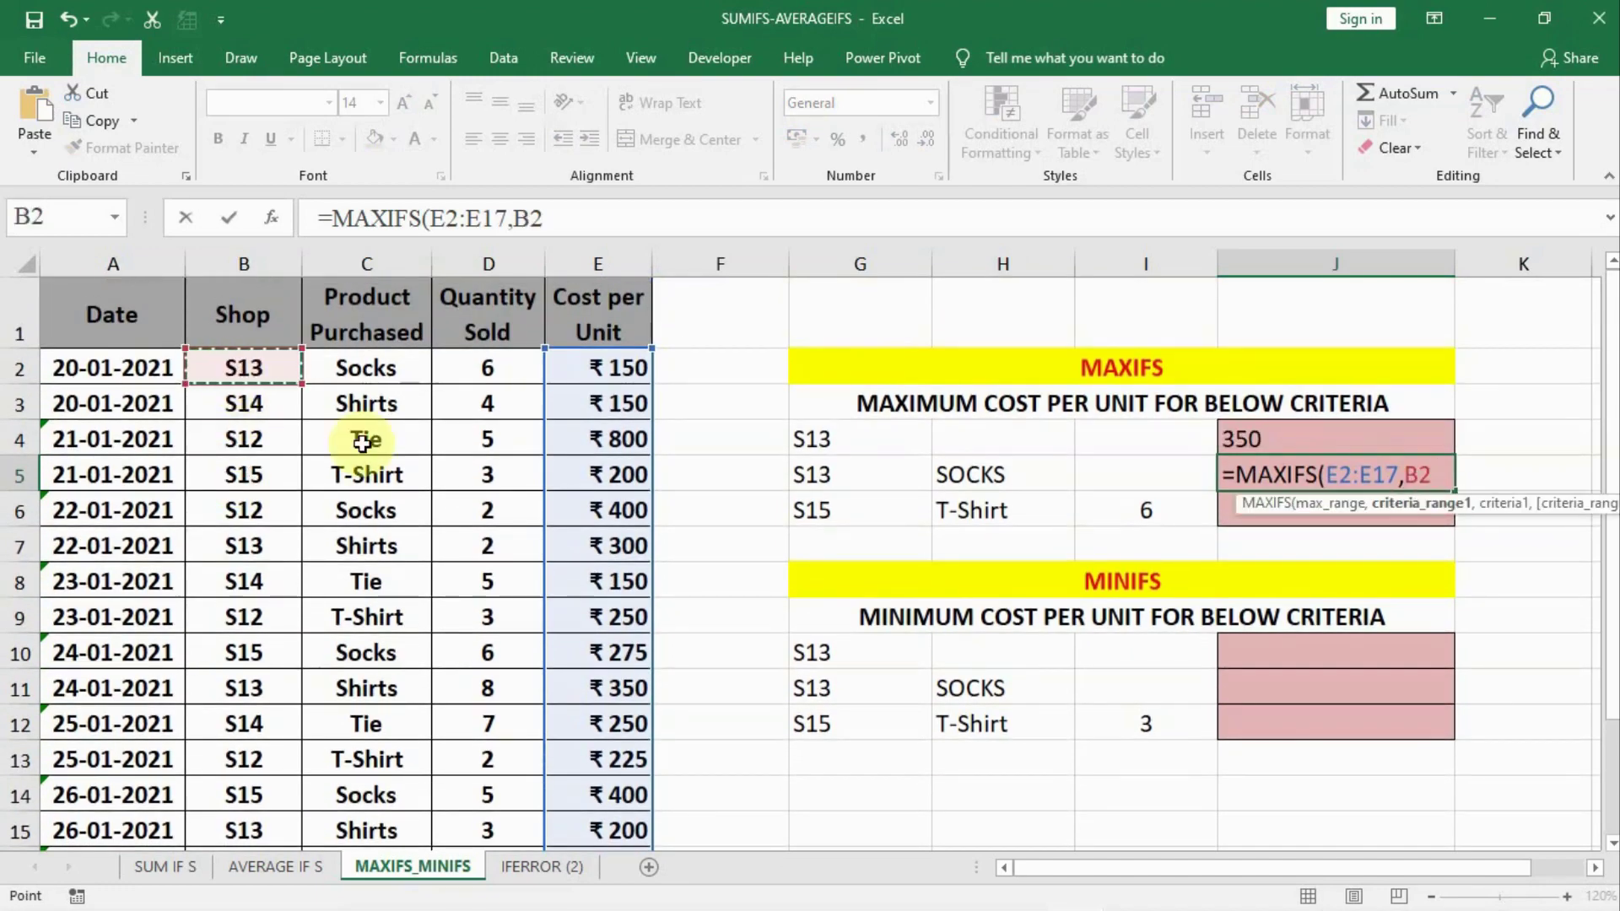
pyautogui.hotkey('ctrl', 'shift', 'Down')
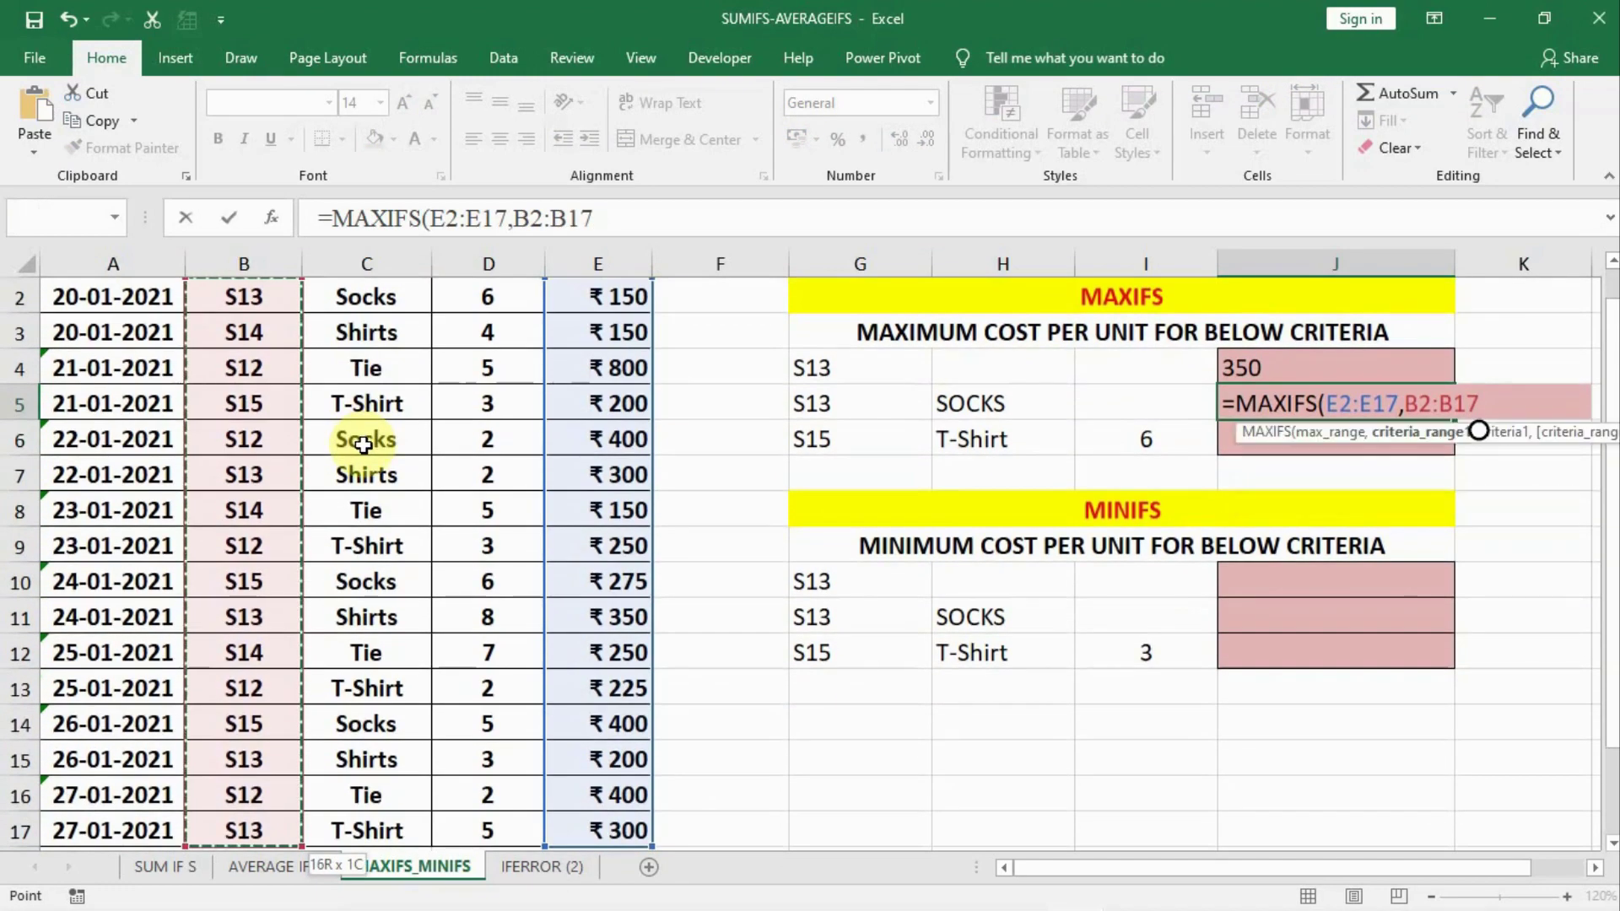
pyautogui.write(',')
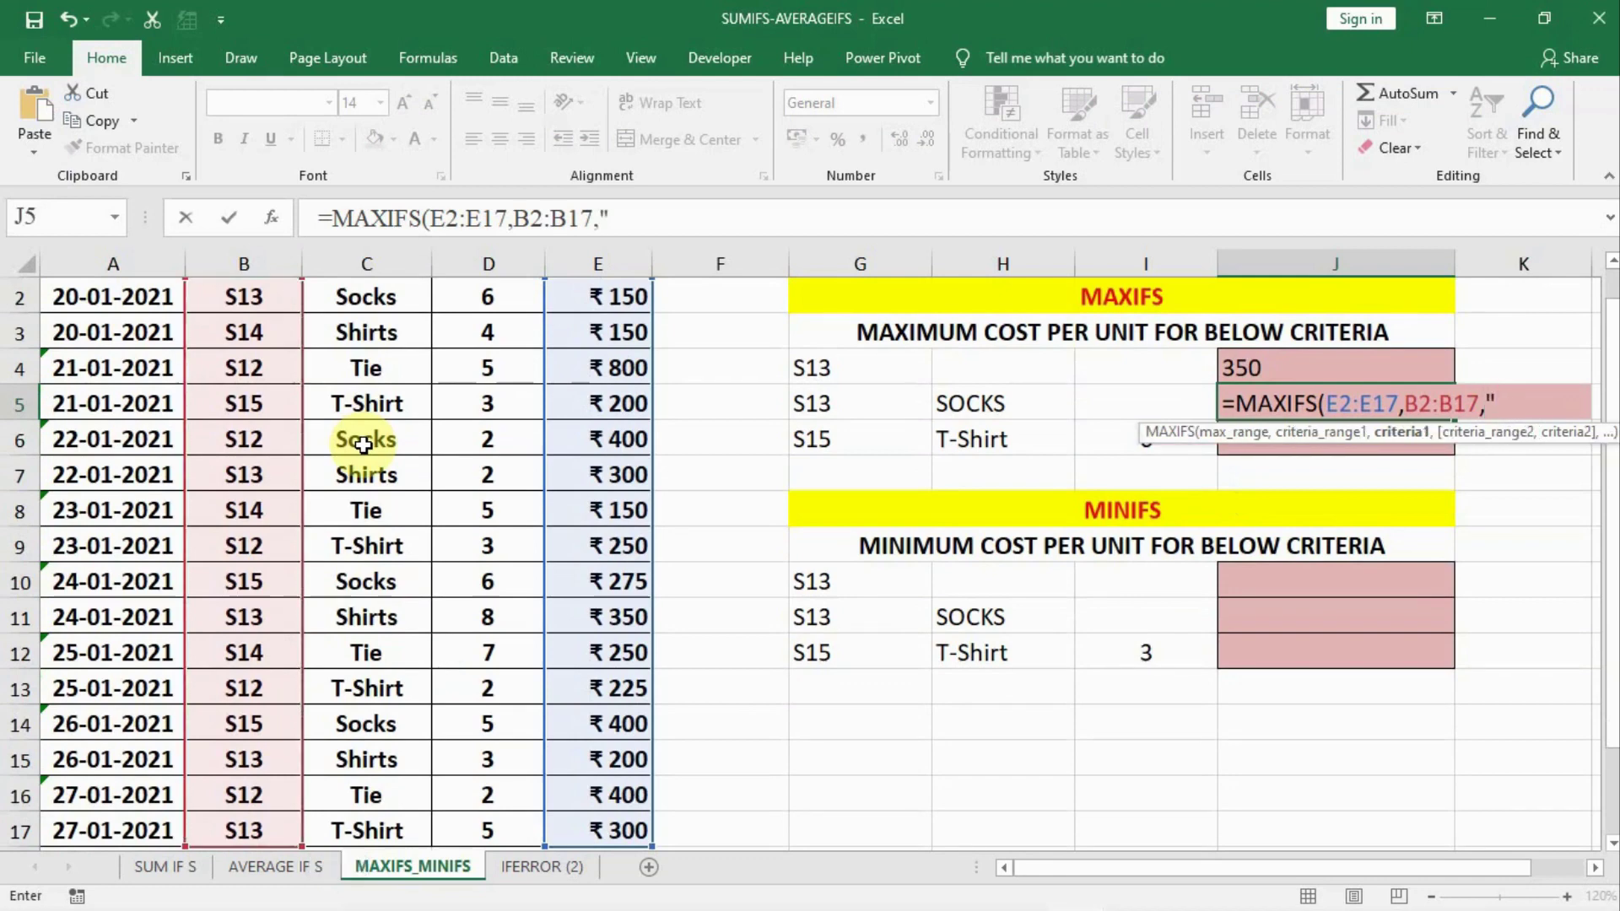
pyautogui.write('"S13",')
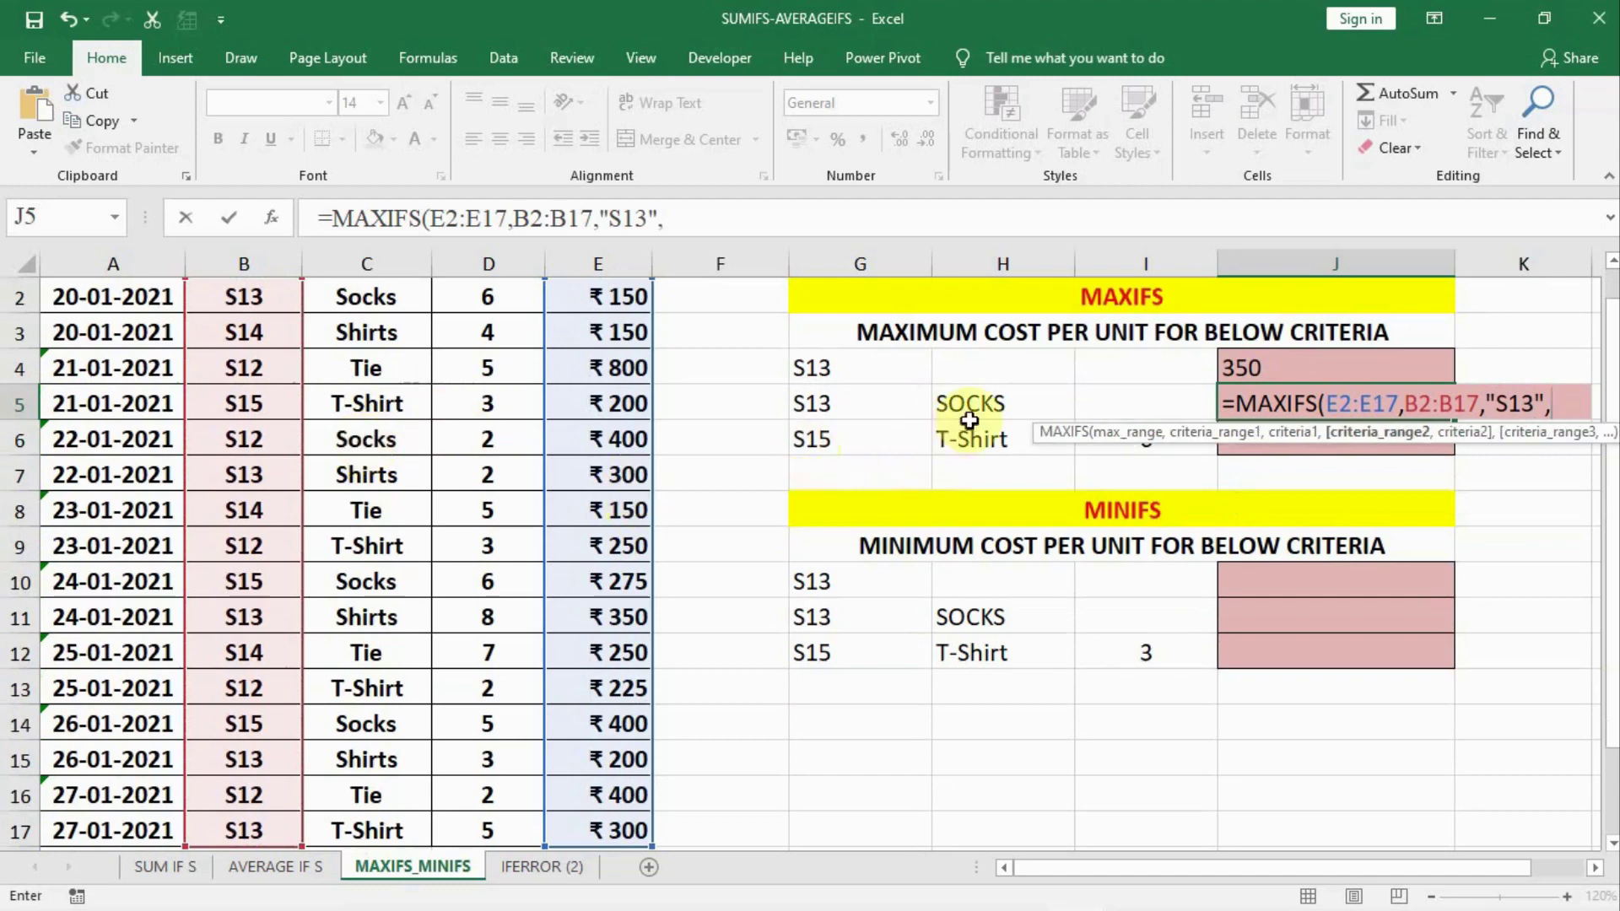
# Complete the J5 formula with Product Purchased range C2:C17 and criterion "SOCKS" as the second condition.
pyautogui.scroll(1, 361, 405)
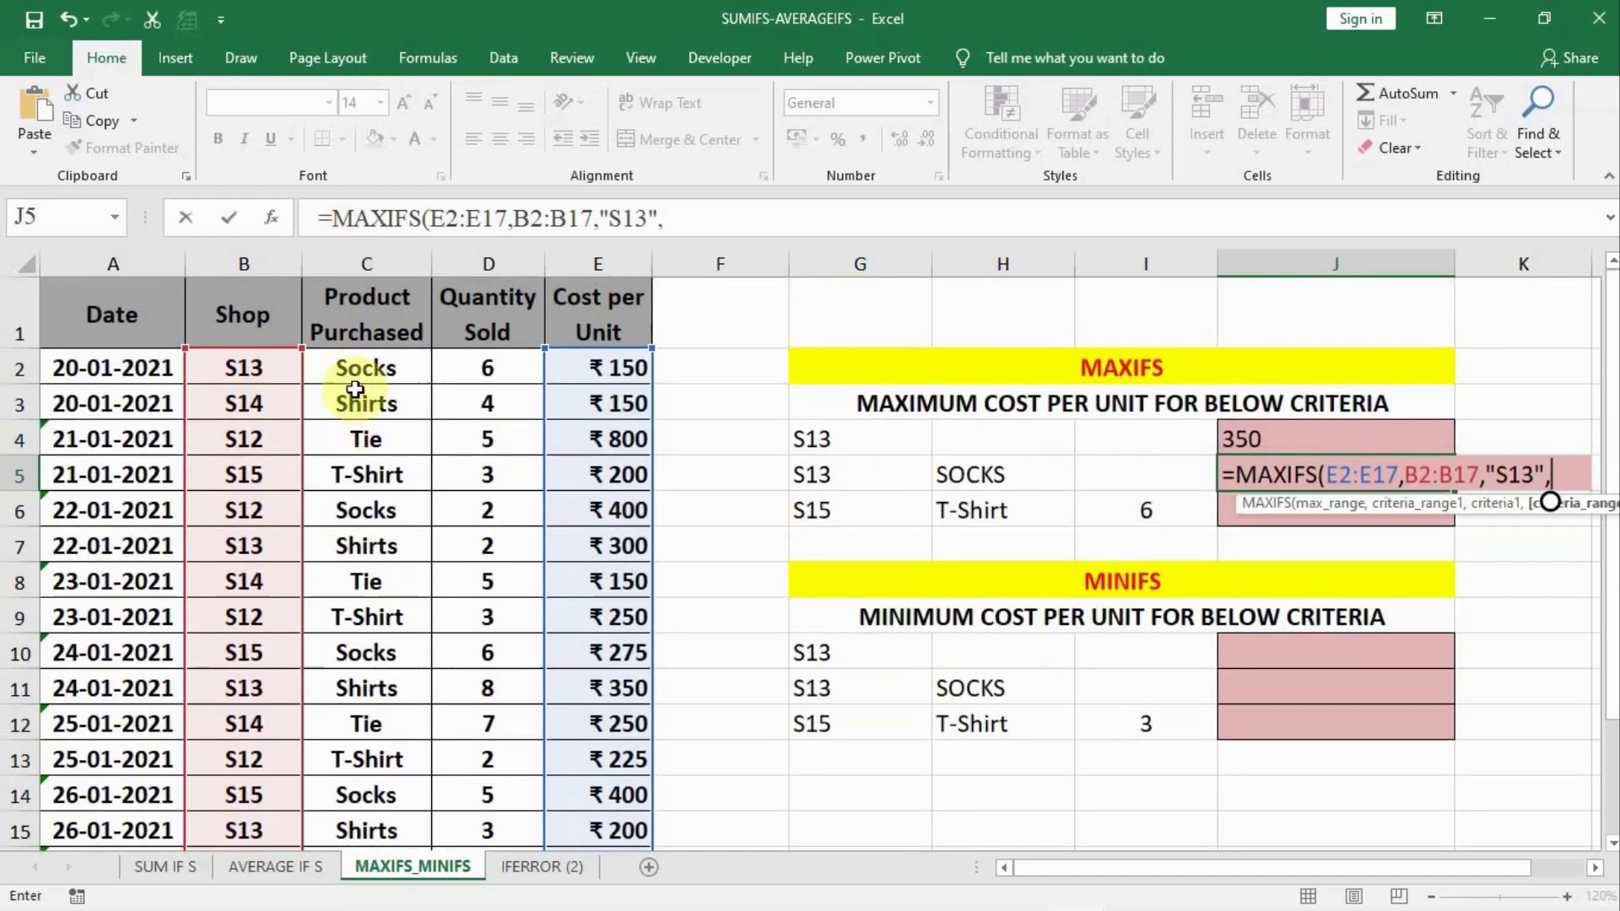
pyautogui.click(366, 368)
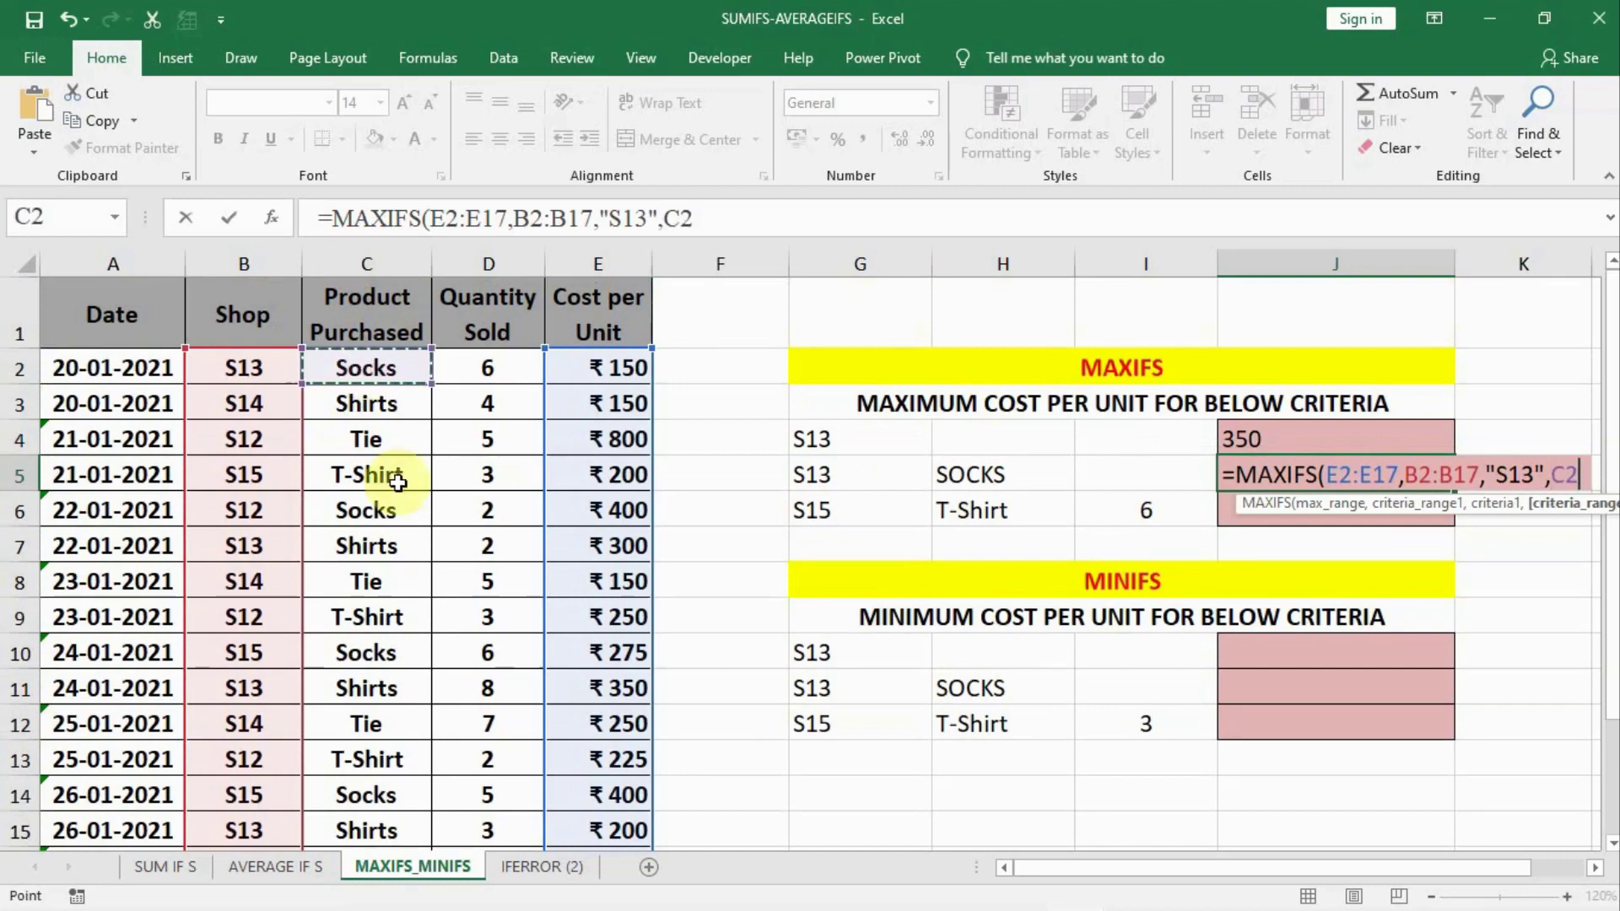
pyautogui.hotkey('ctrl', 'shift', 'Down')
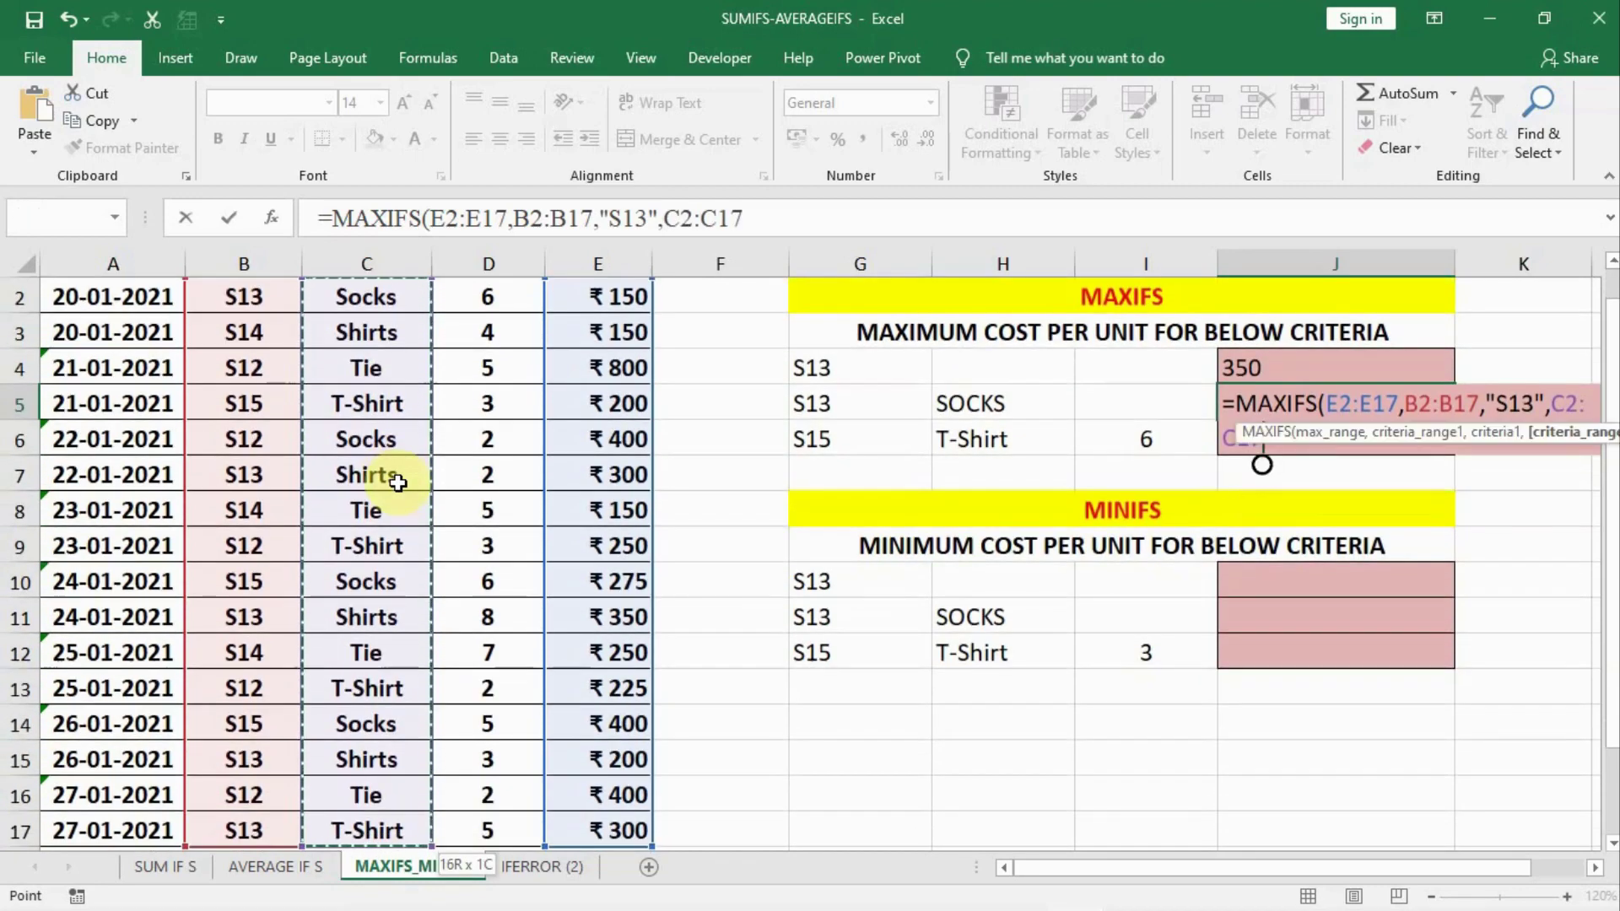
pyautogui.write(',')
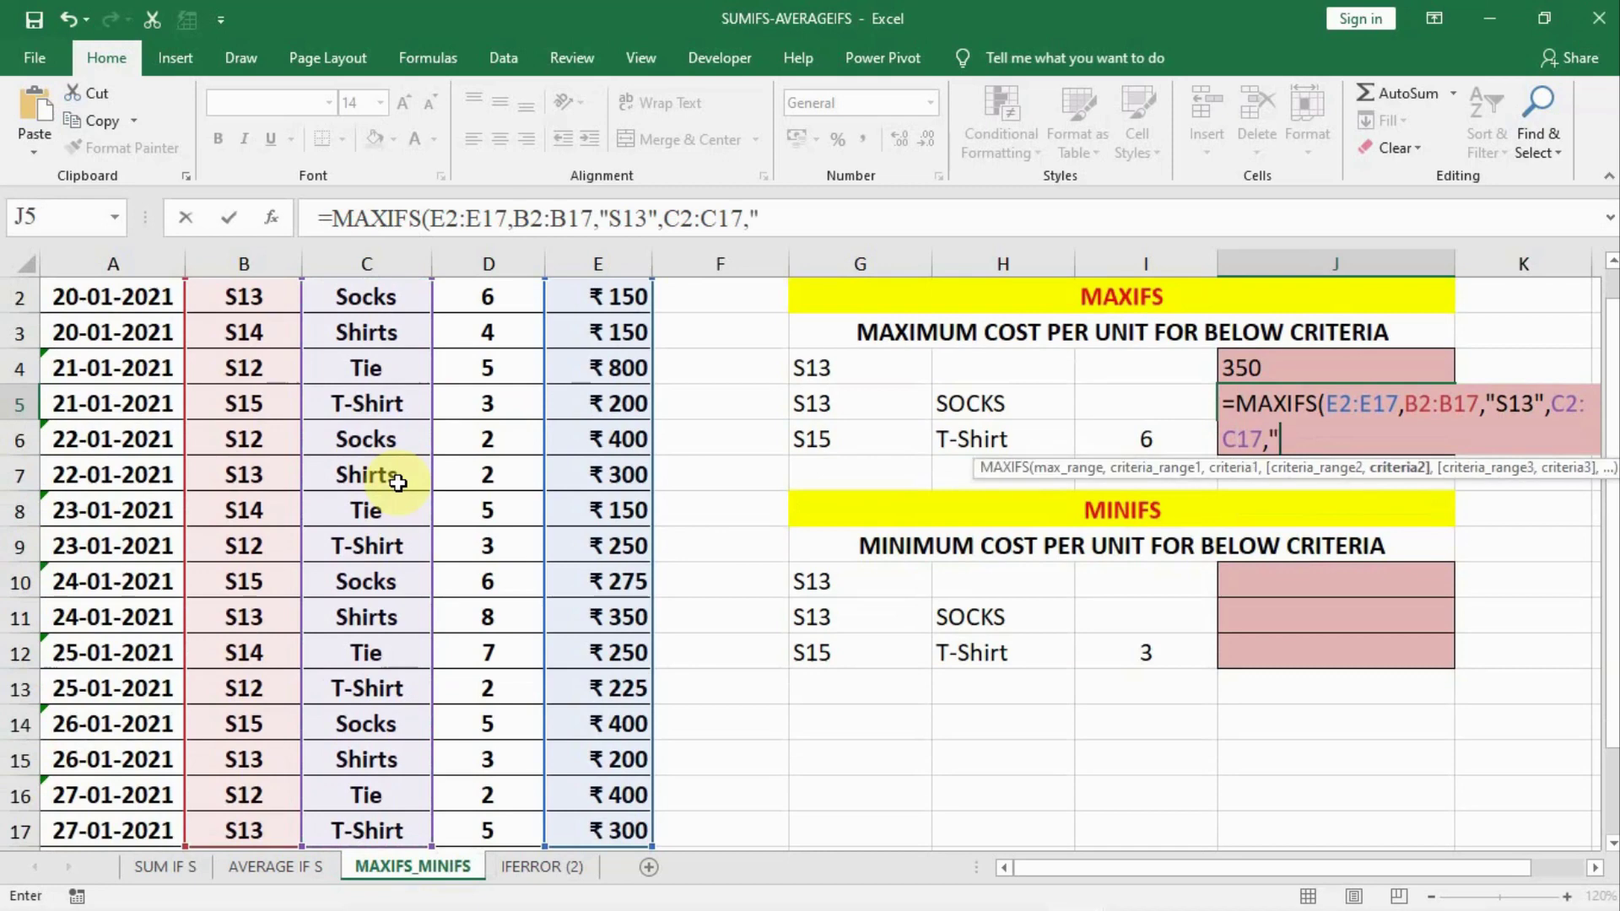
pyautogui.write('"SOCKS')
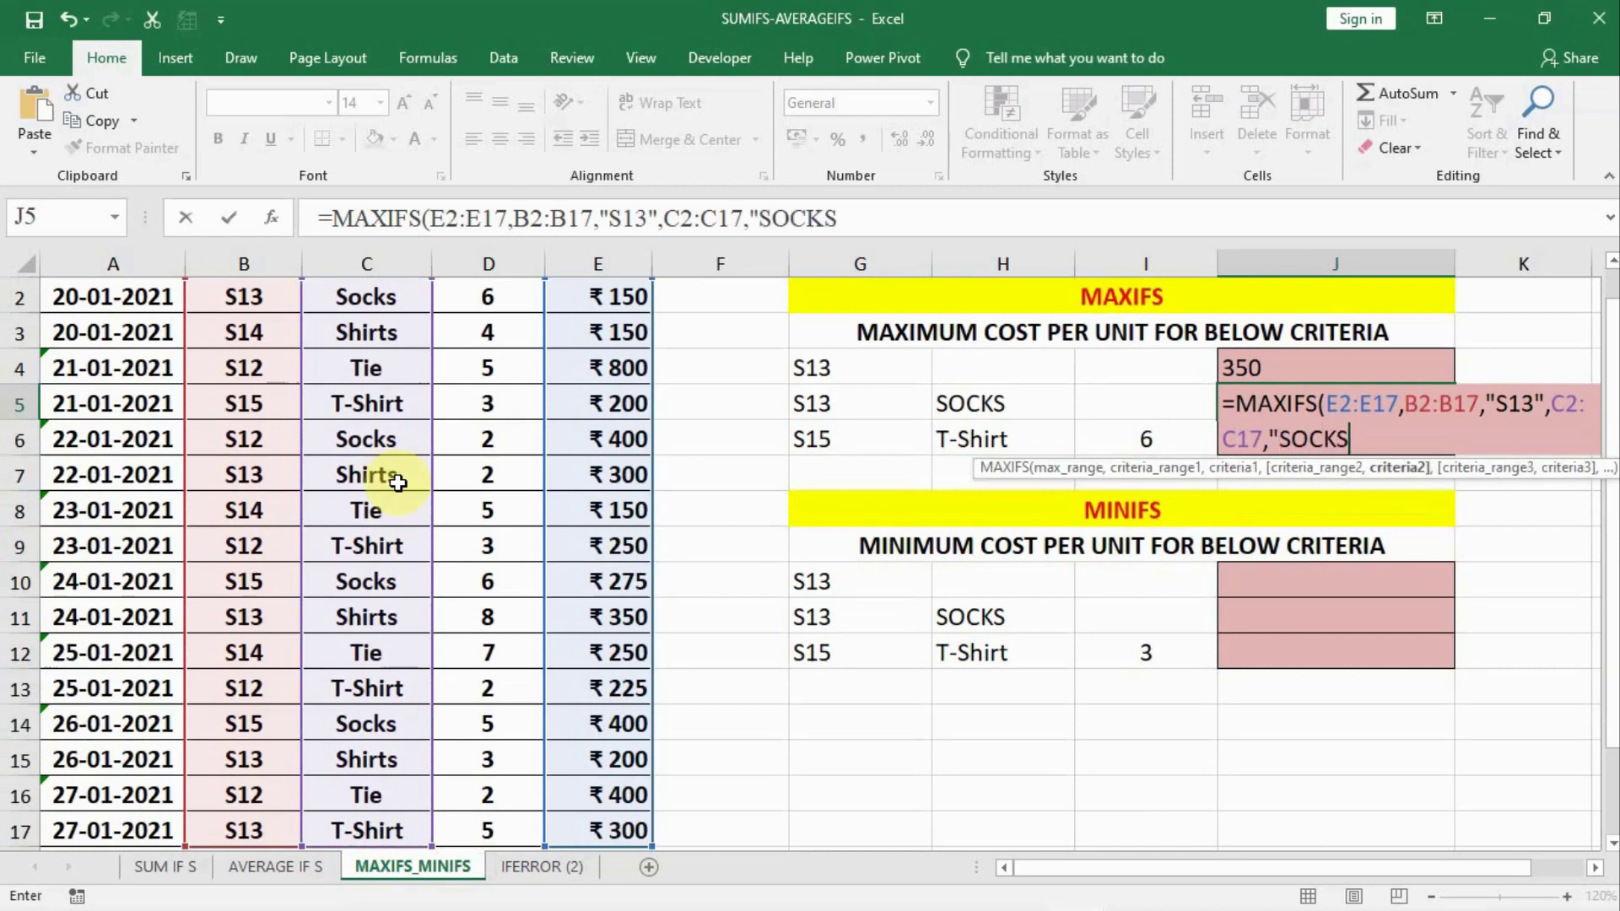
pyautogui.write('")')
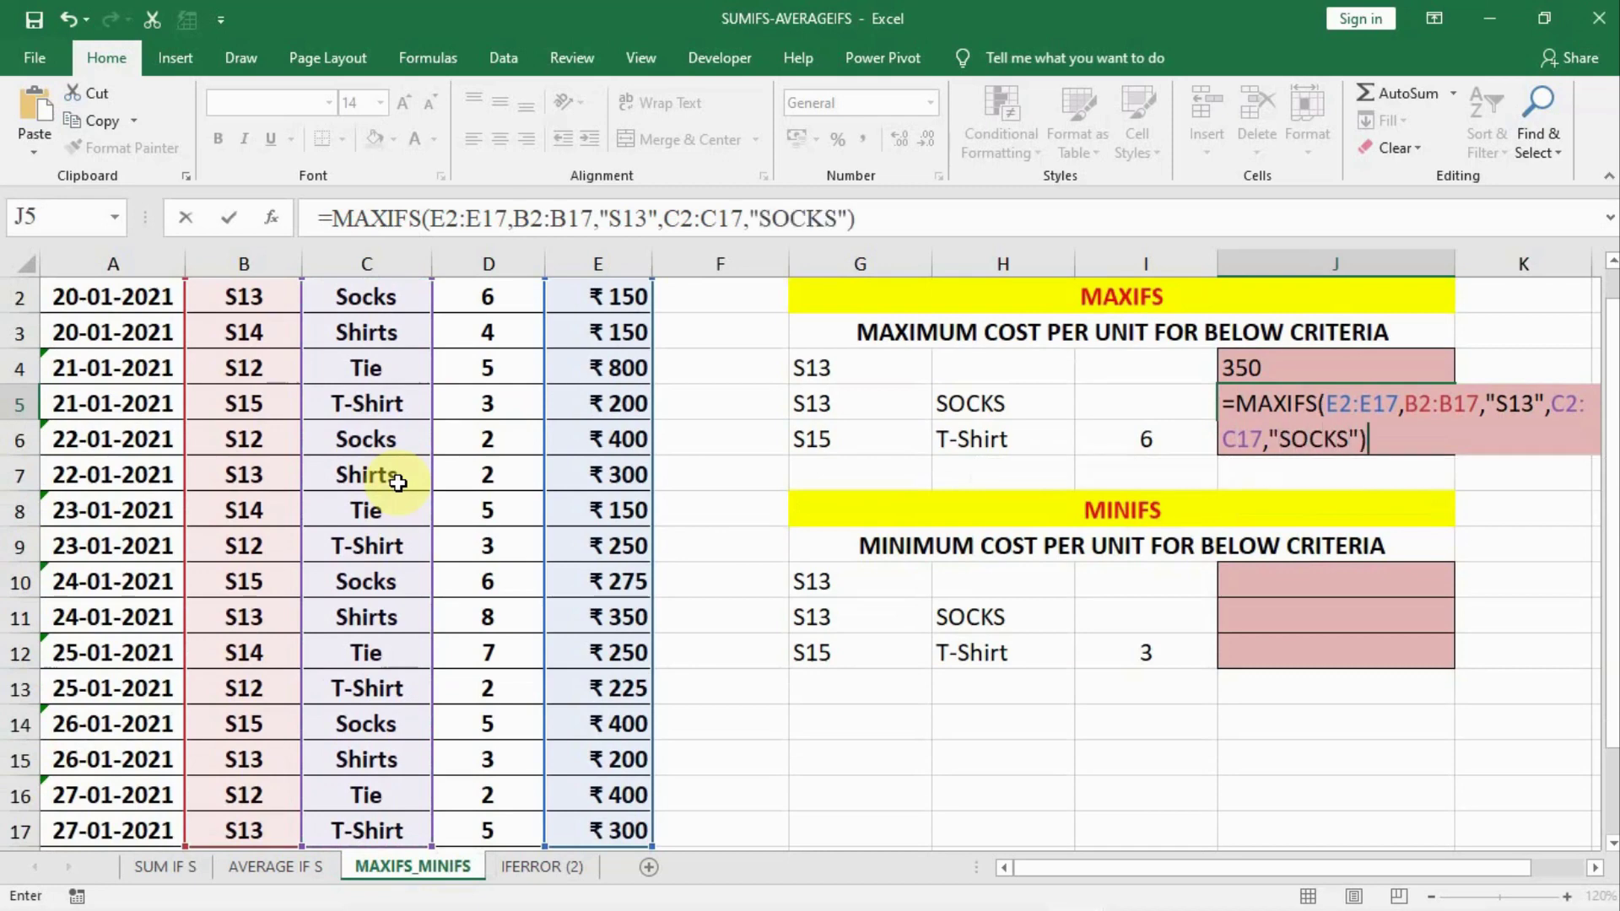
pyautogui.press('Return')
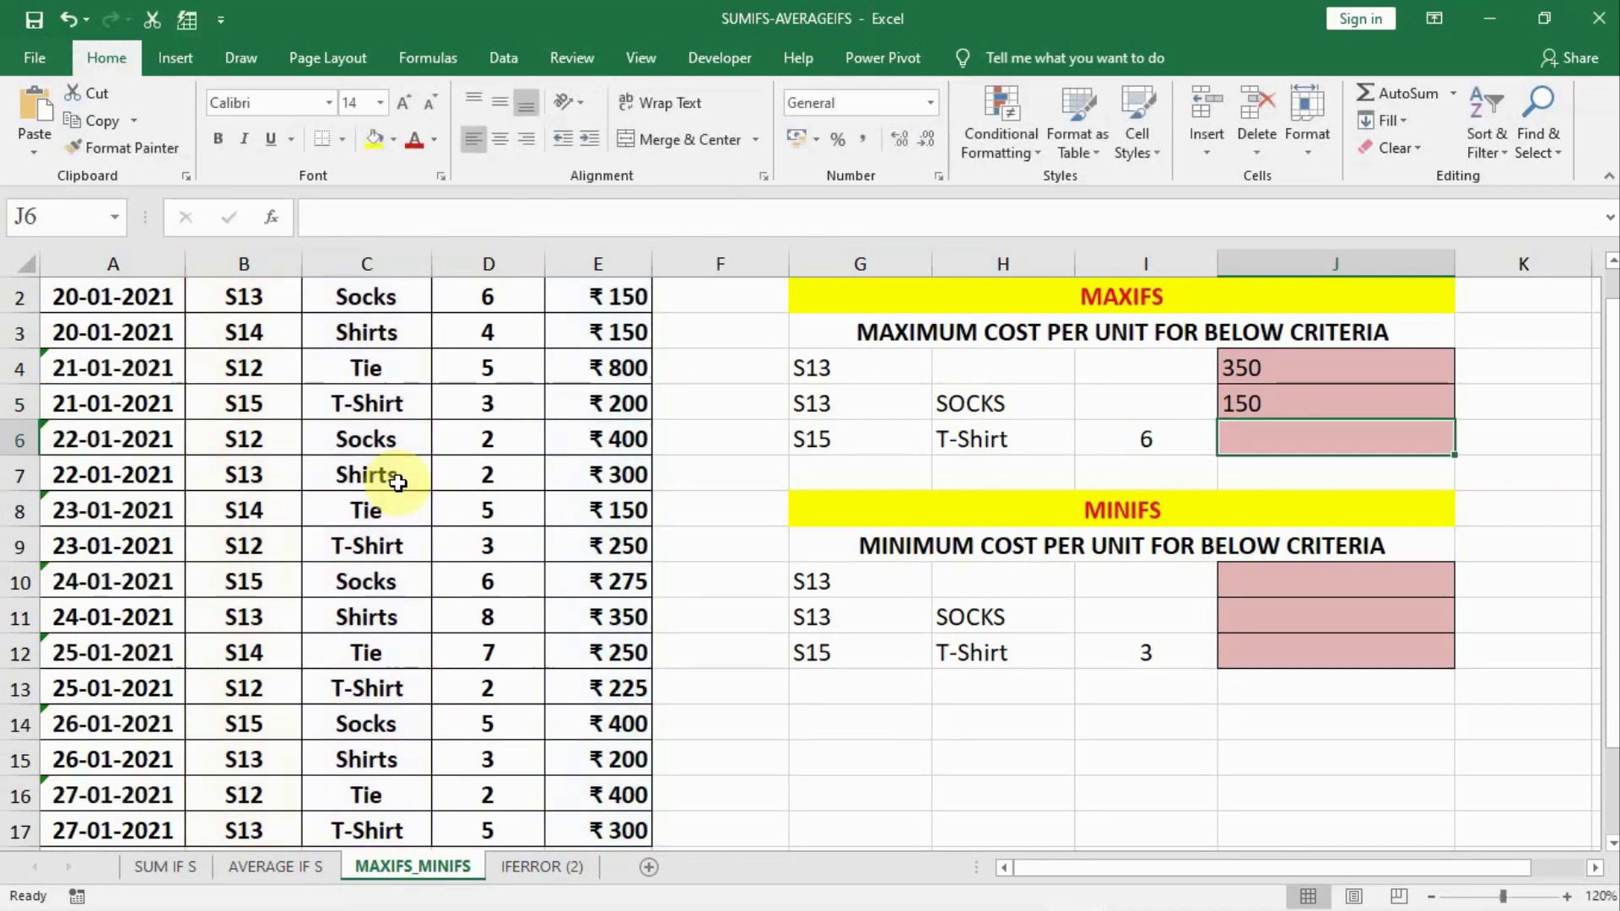
# Start a MAXIFS formula in J6 with the Cost per Unit range E2:E17 as the max range.
pyautogui.scroll(2, 441, 582)
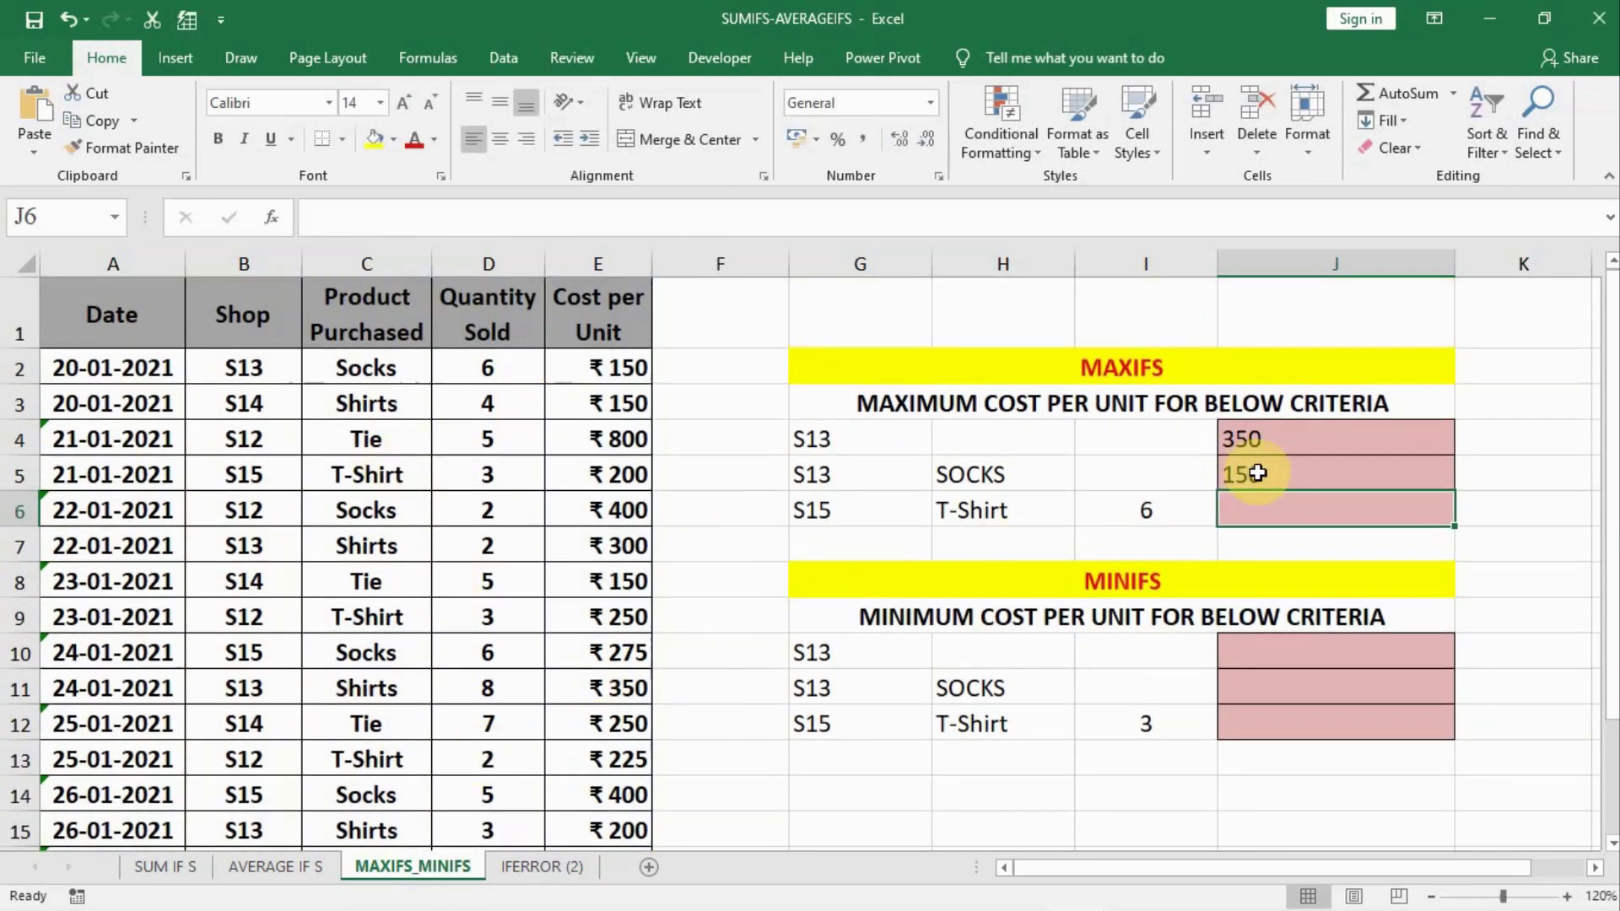
pyautogui.click(852, 509)
pyautogui.click(1245, 510)
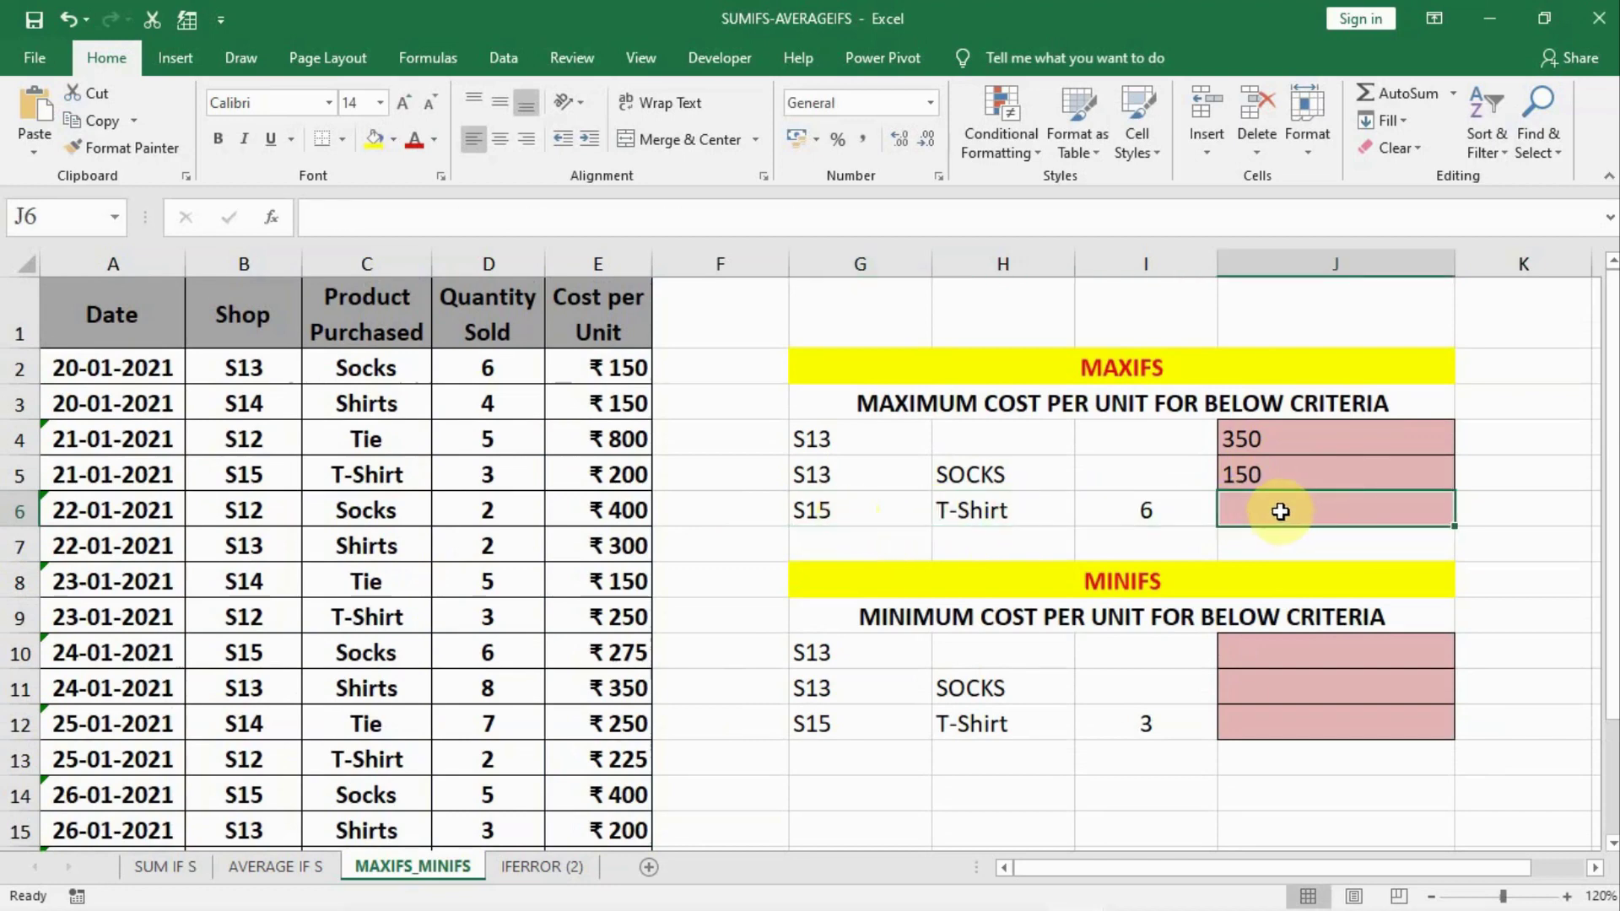
pyautogui.write('=A')
pyautogui.press('BackSpace')
pyautogui.write('M')
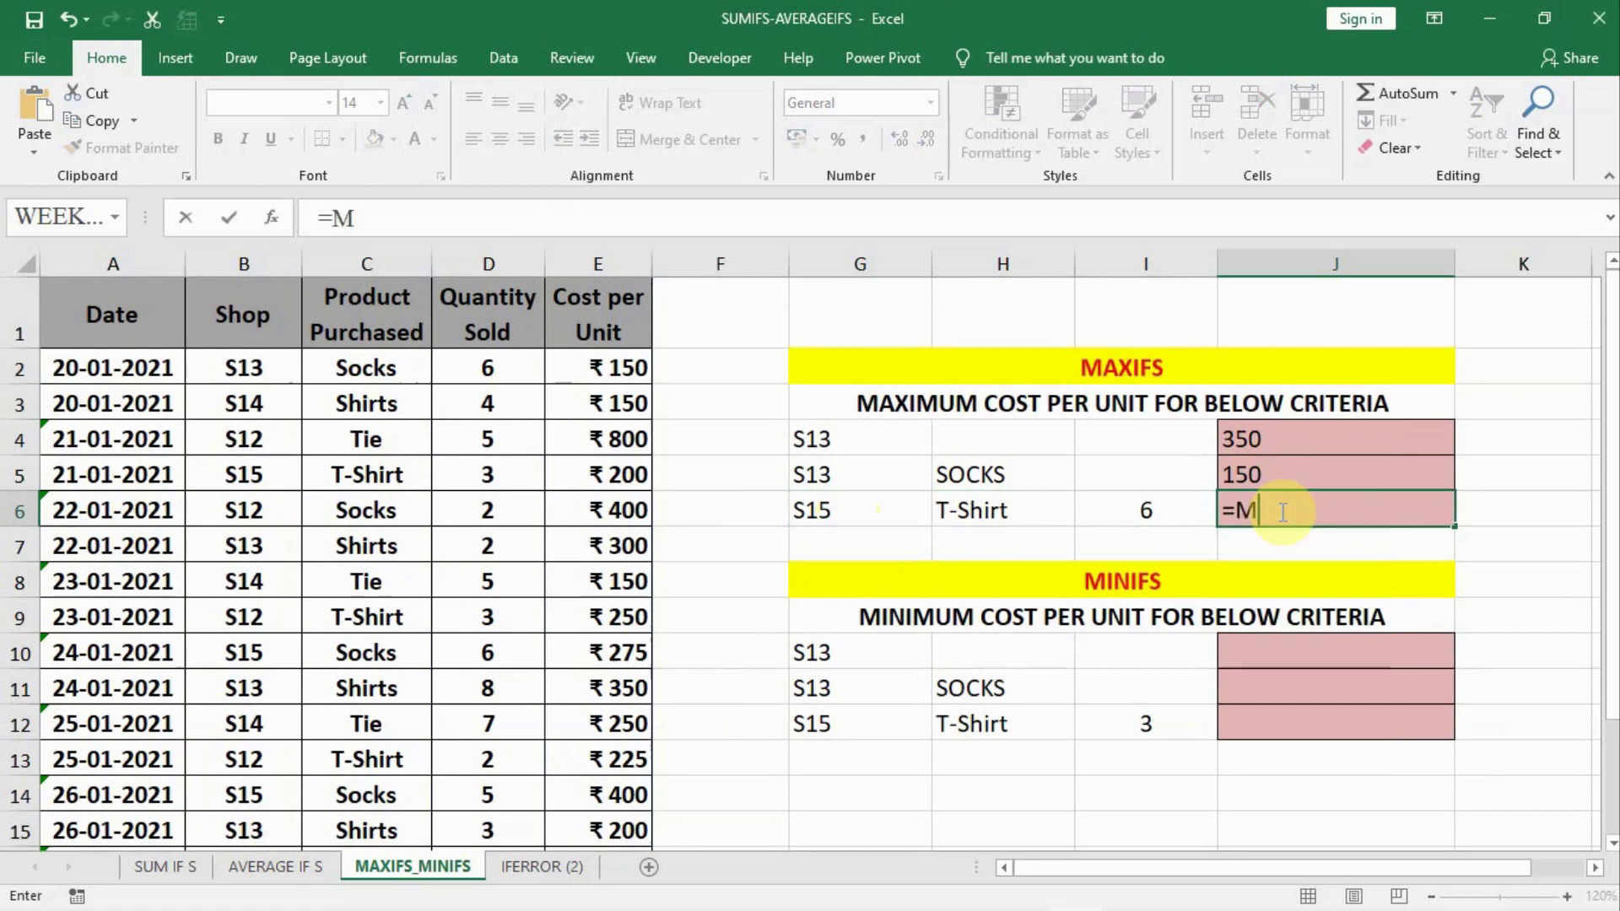
pyautogui.write('AXIFS')
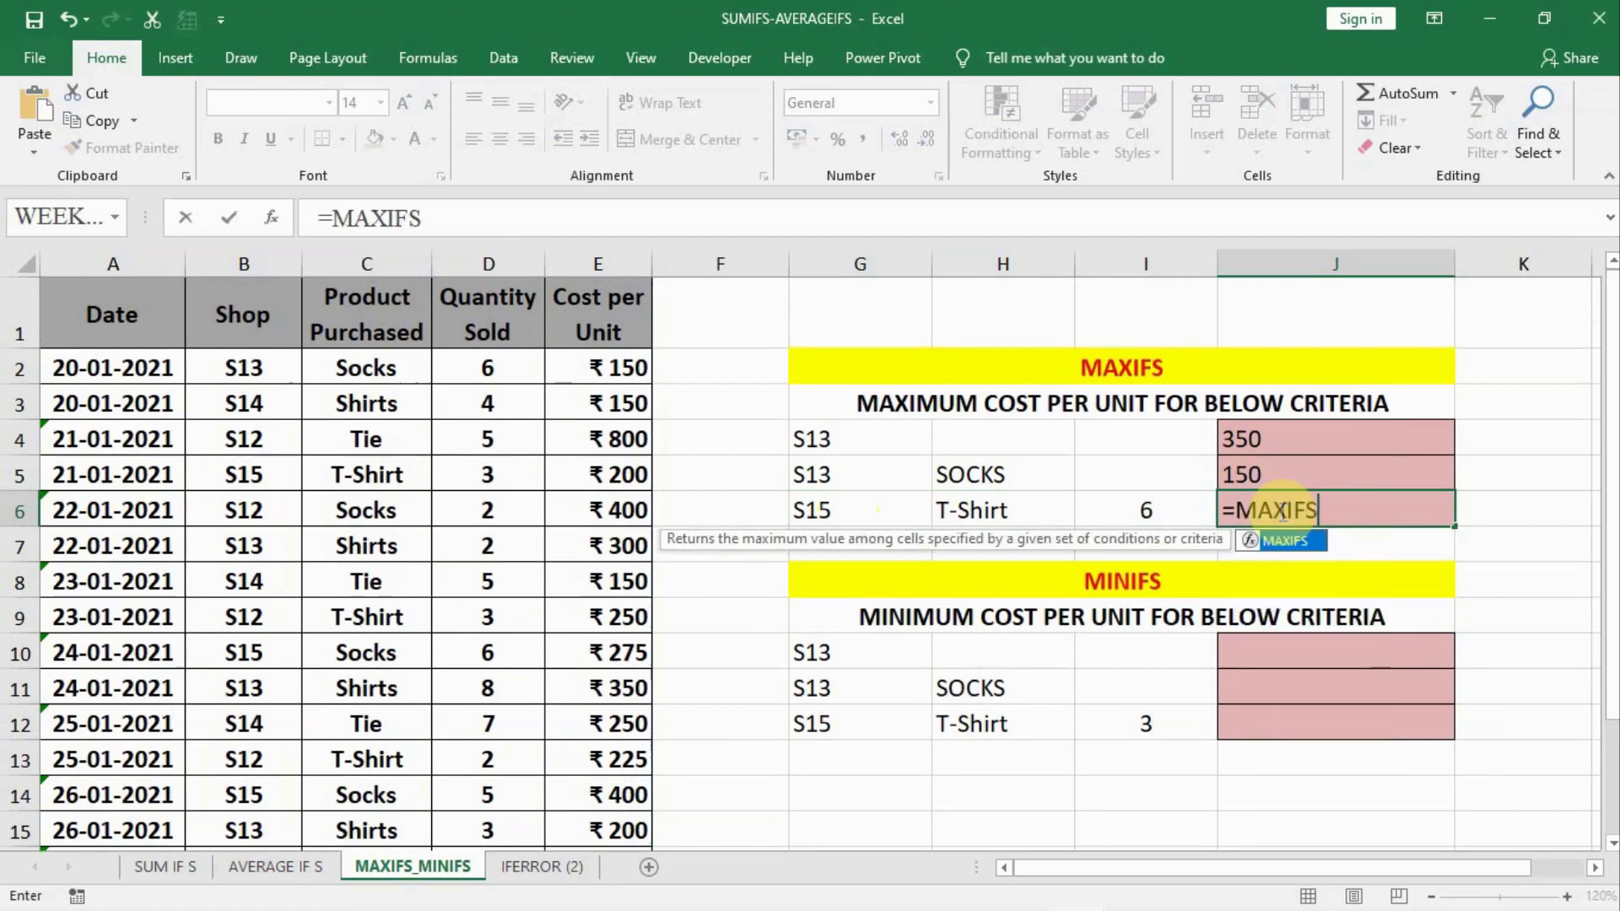
pyautogui.write('(')
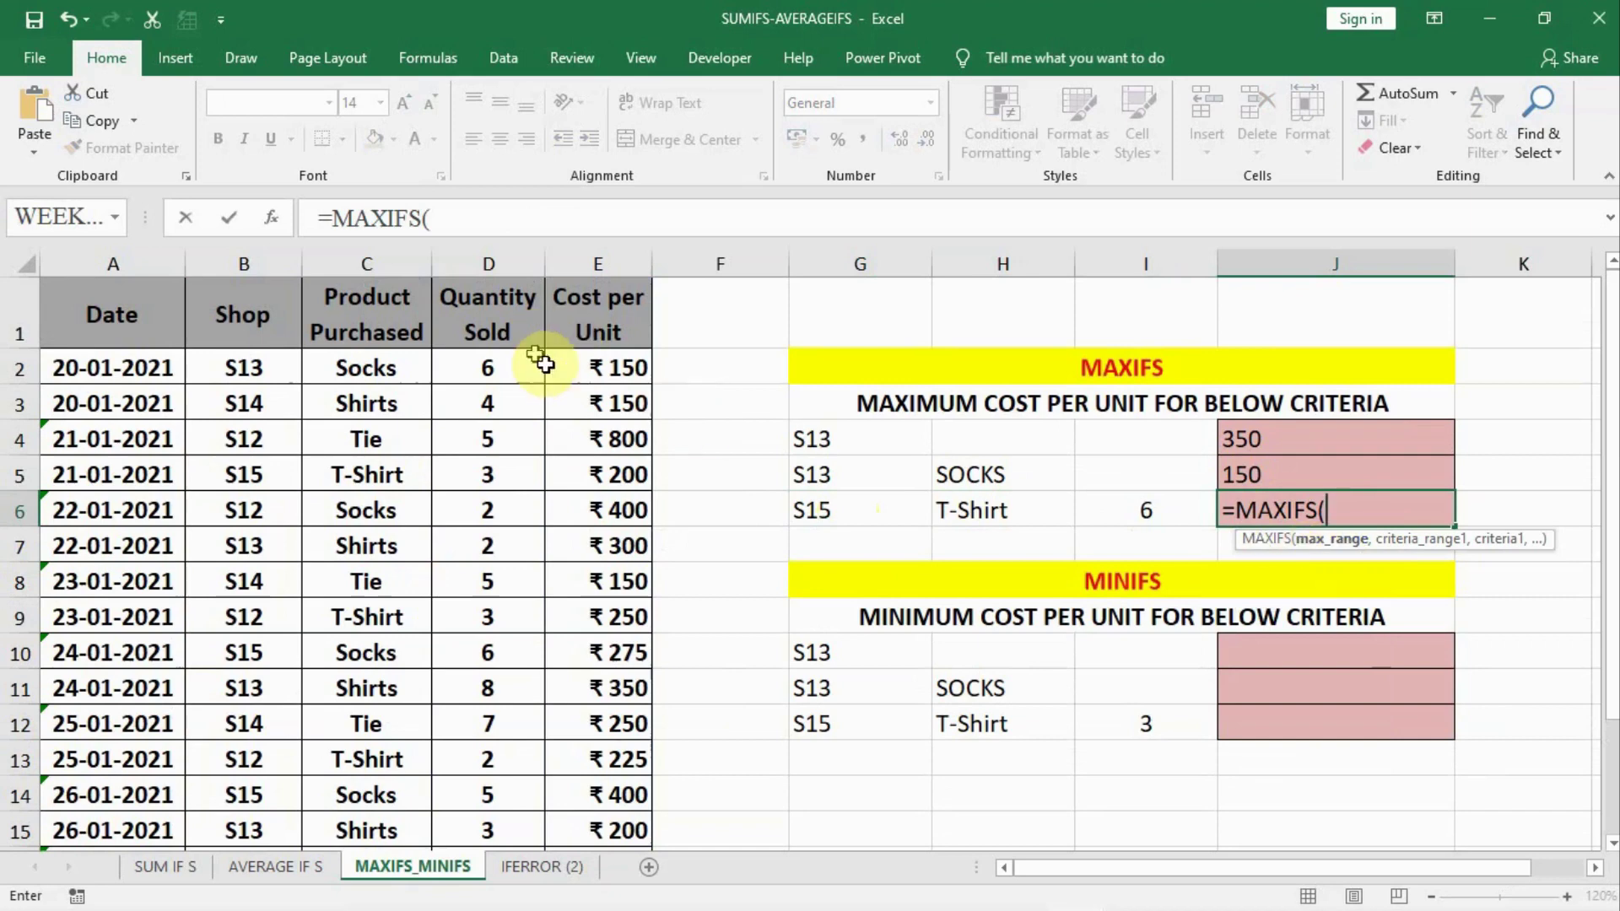
pyautogui.click(567, 363)
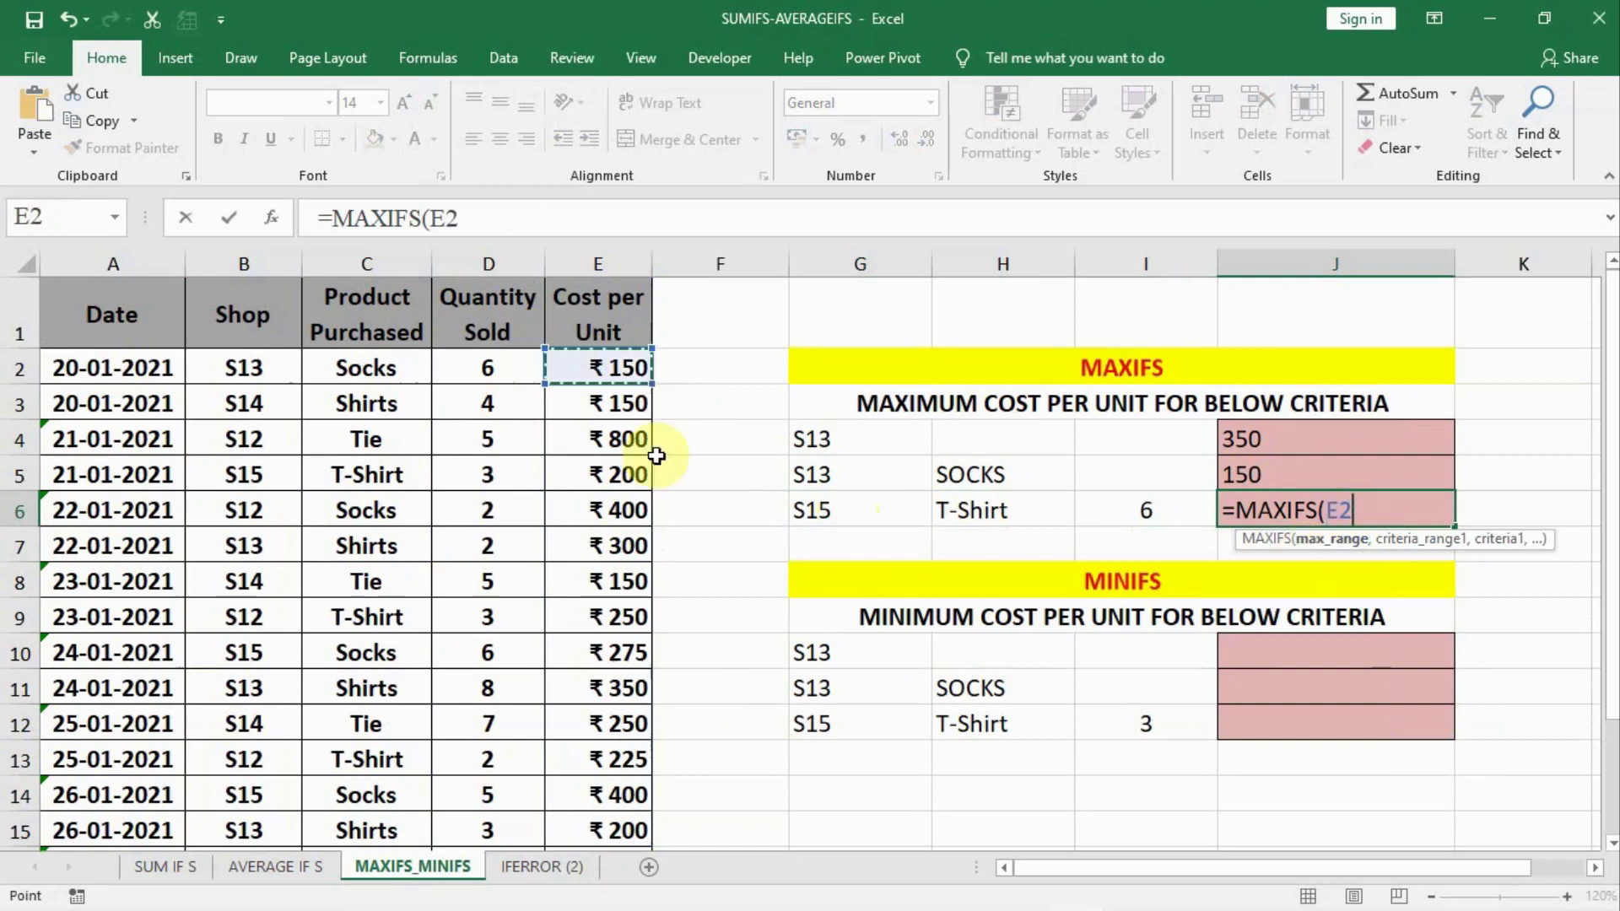
pyautogui.hotkey('ctrl', 'shift', 'Down')
pyautogui.write(',')
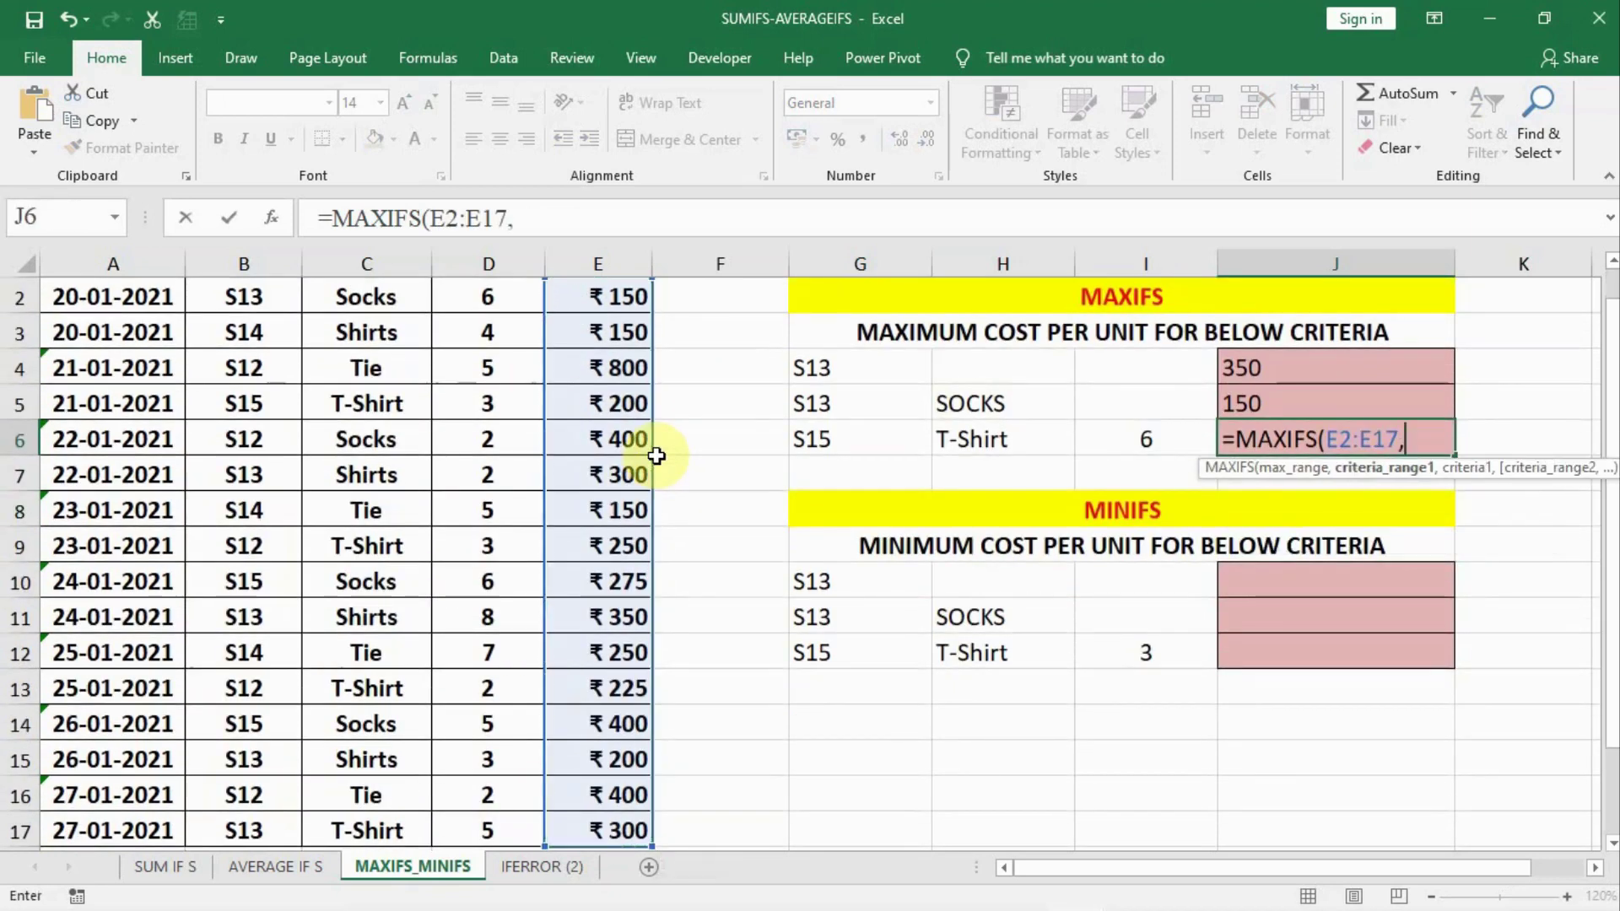
# Add Shop range B2:B17 with criterion "S15" as the first condition of the J6 formula.
pyautogui.scroll(1, 793, 462)
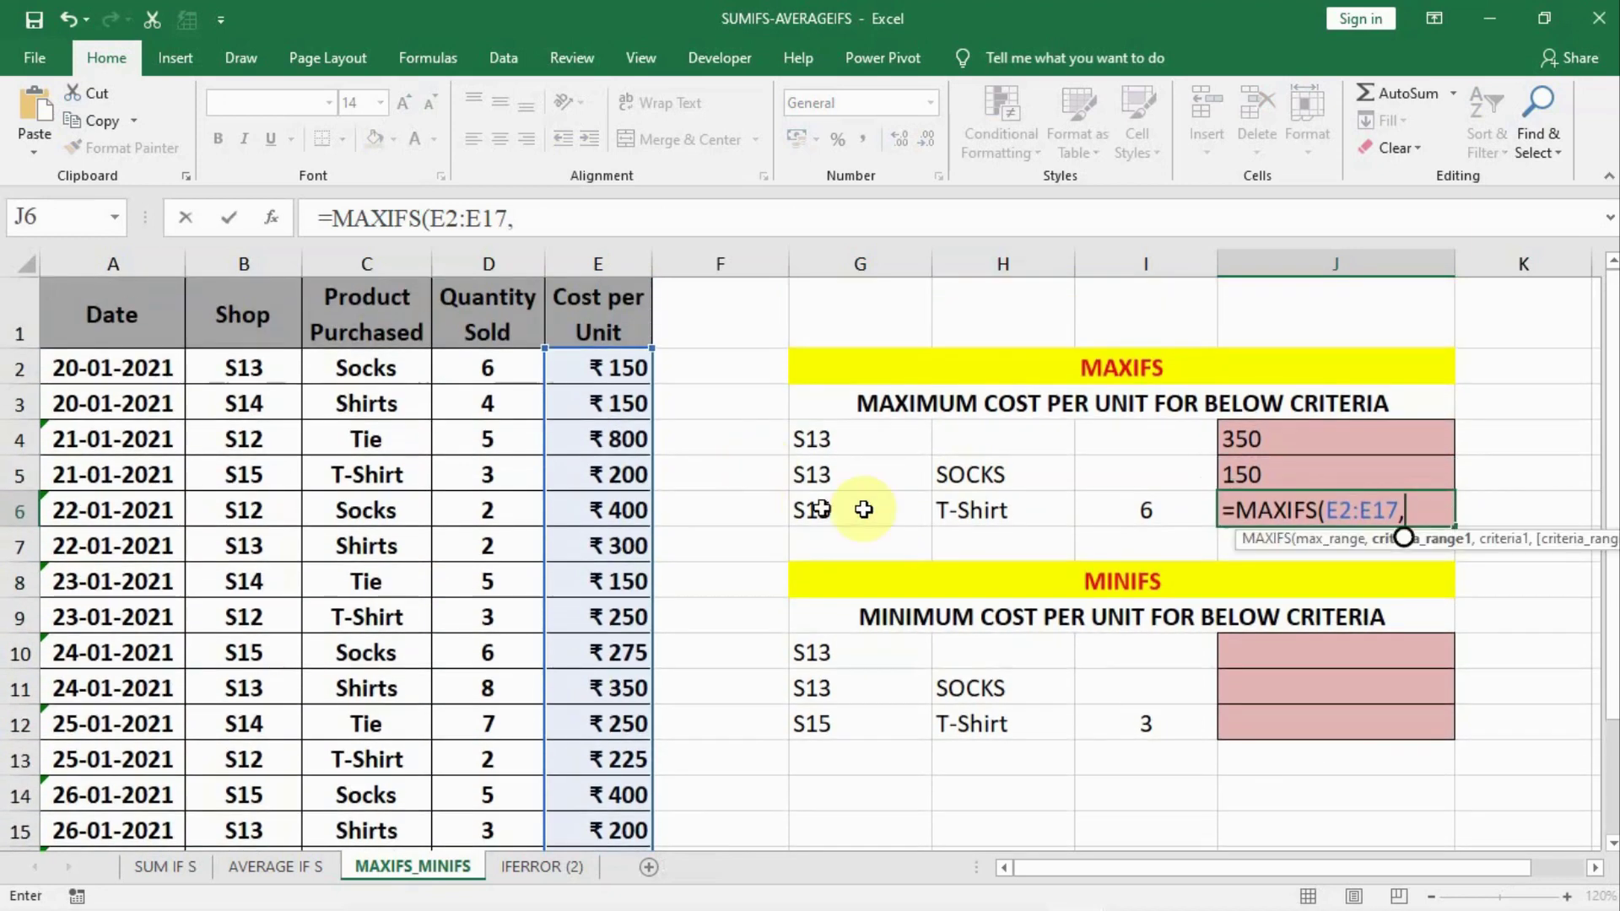
pyautogui.click(221, 361)
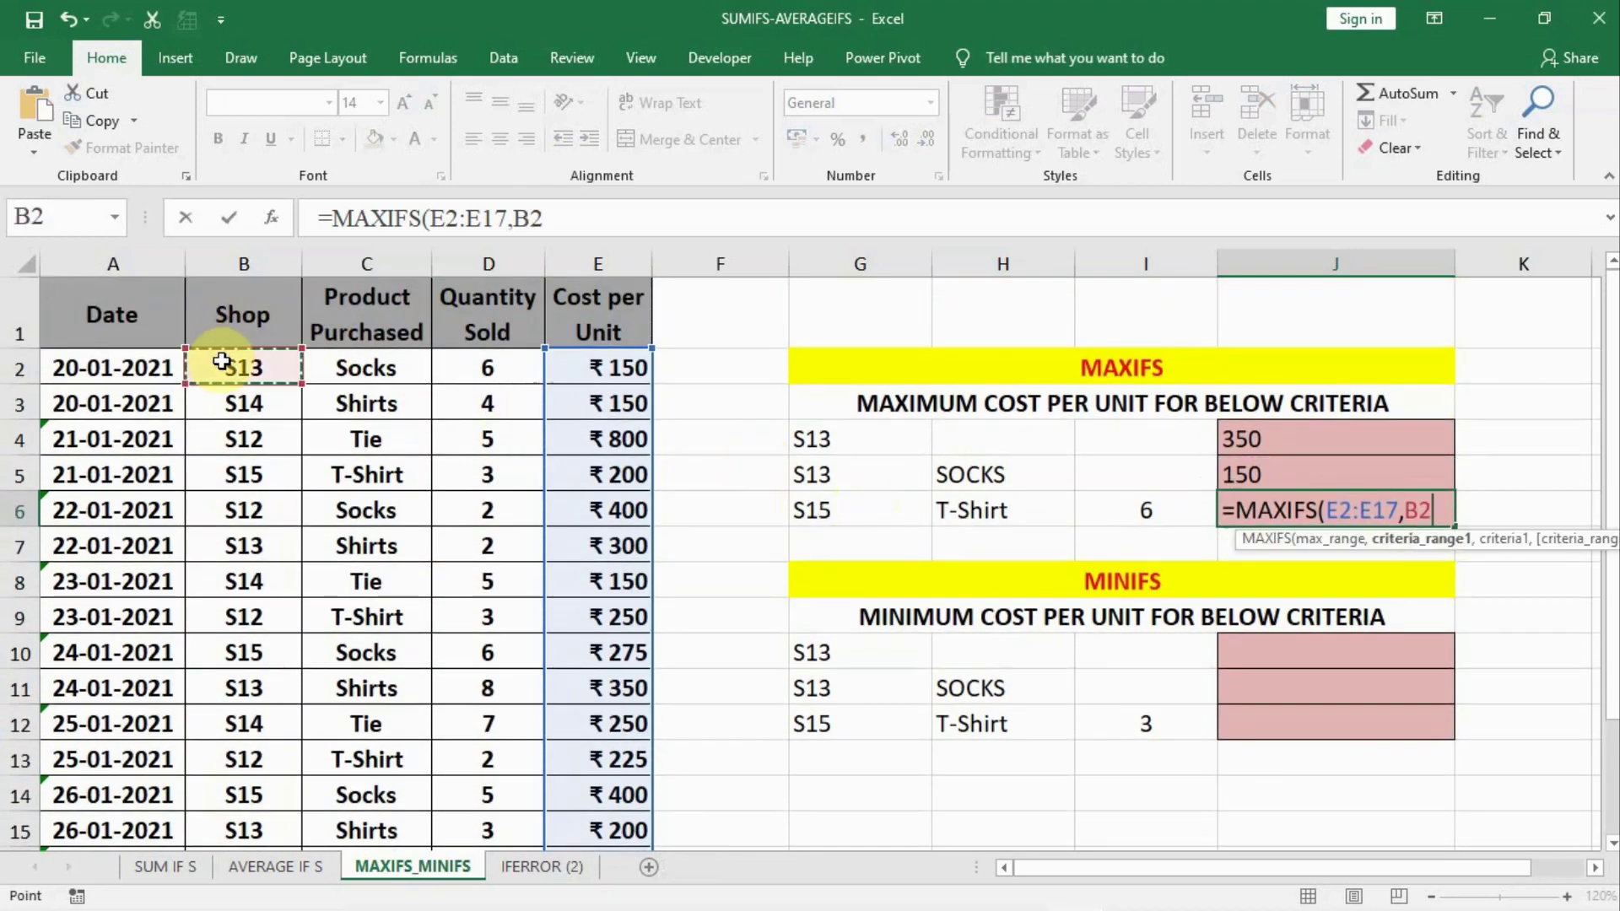
pyautogui.hotkey('ctrl', 'shift', 'Down')
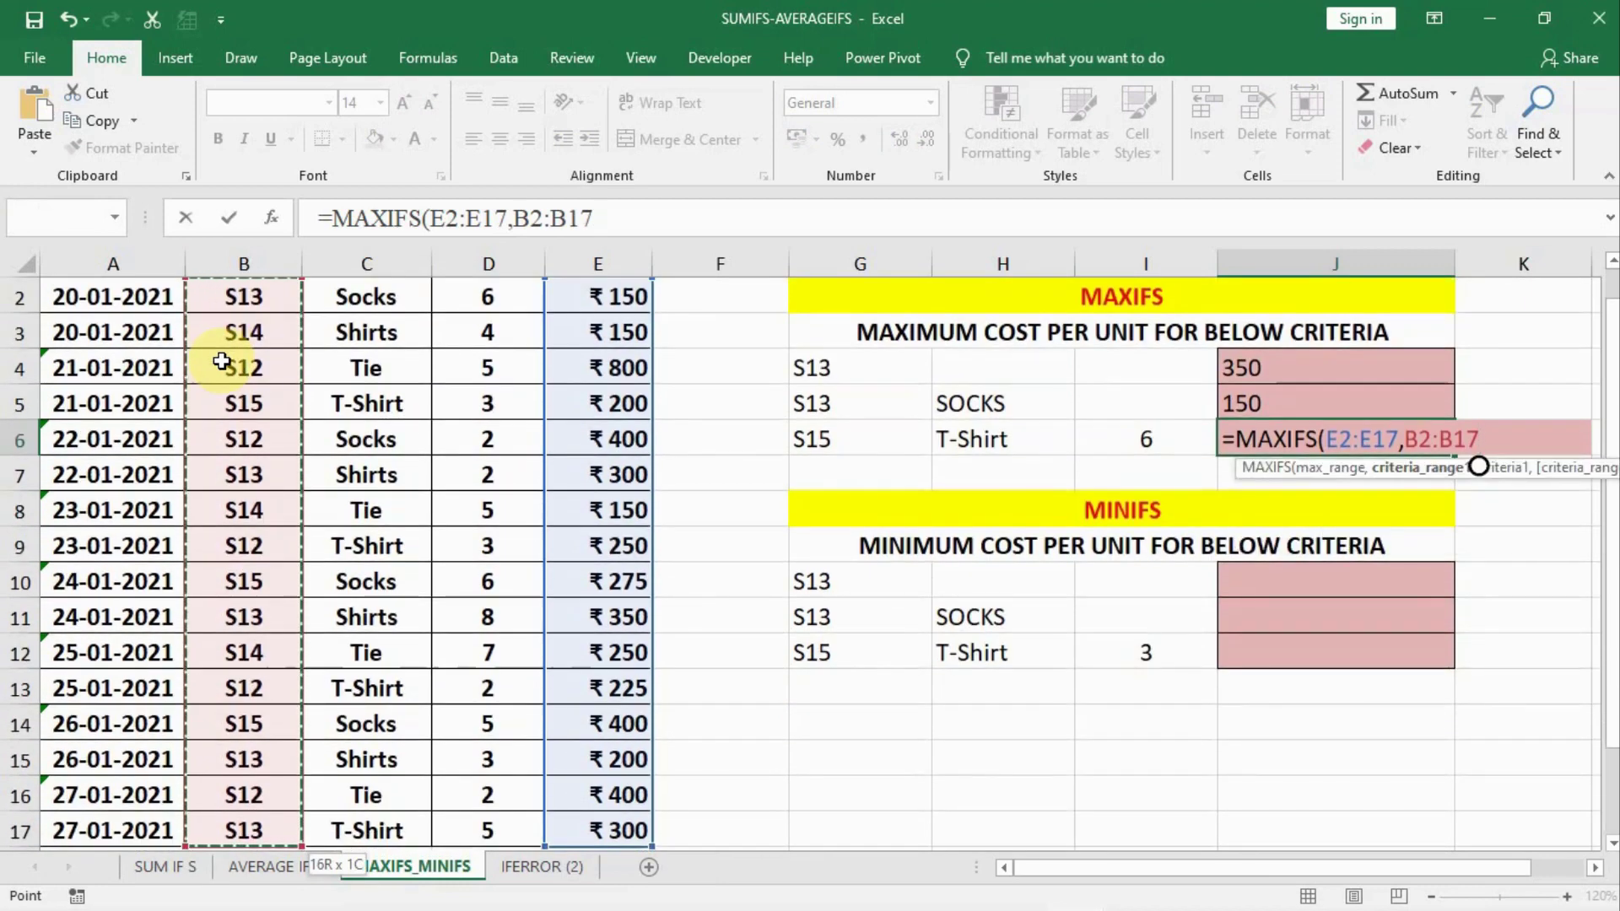
pyautogui.write(',')
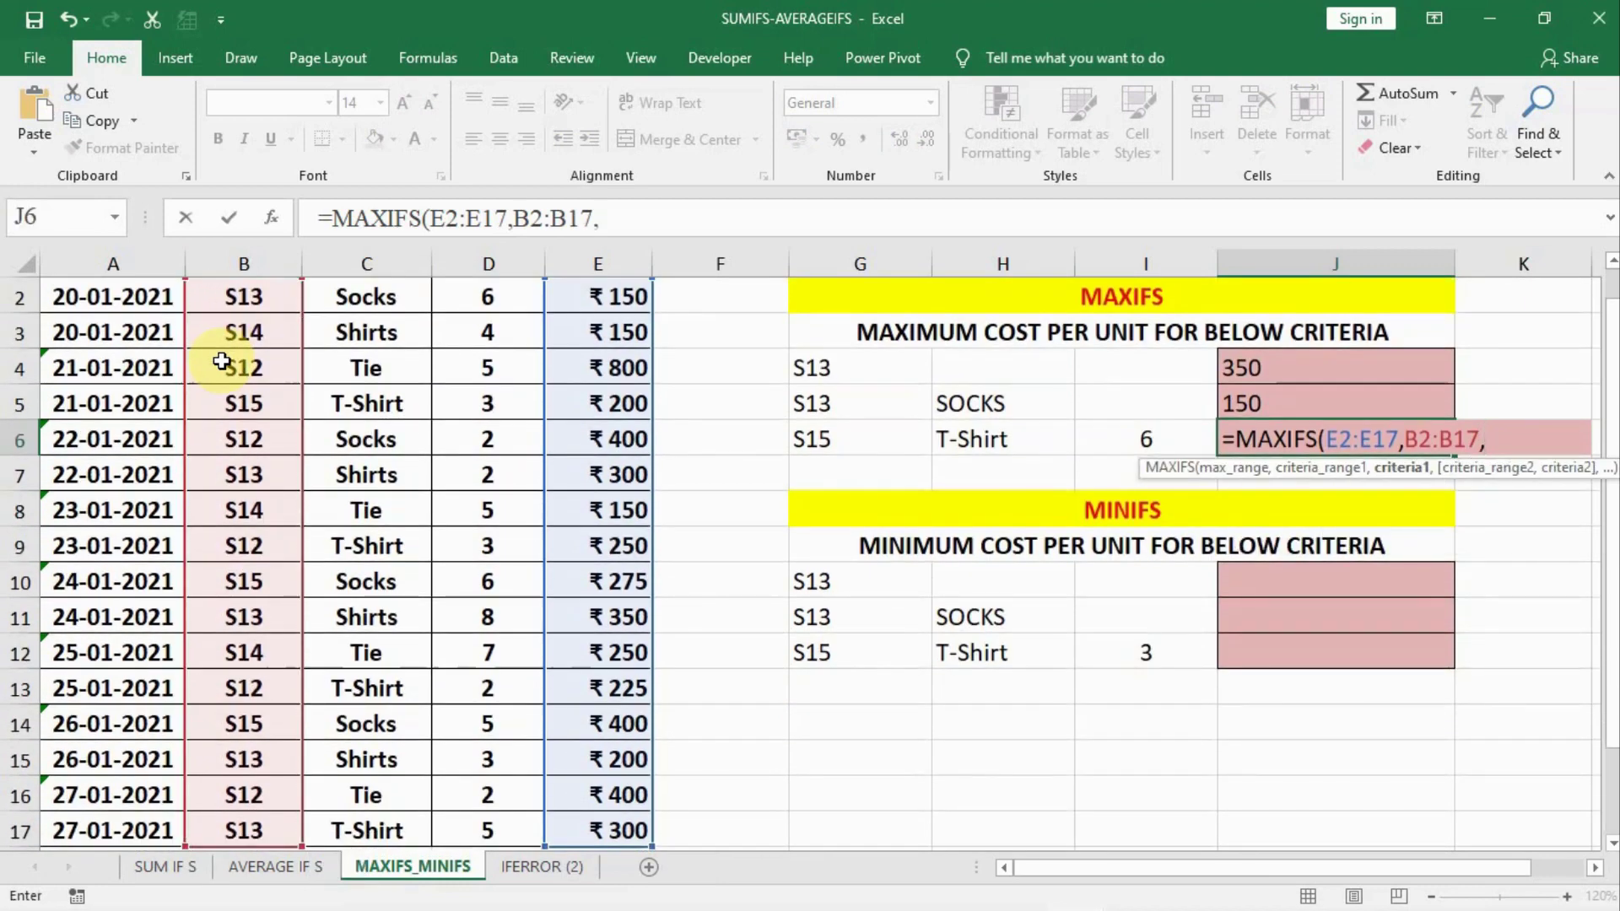
pyautogui.write('"S1')
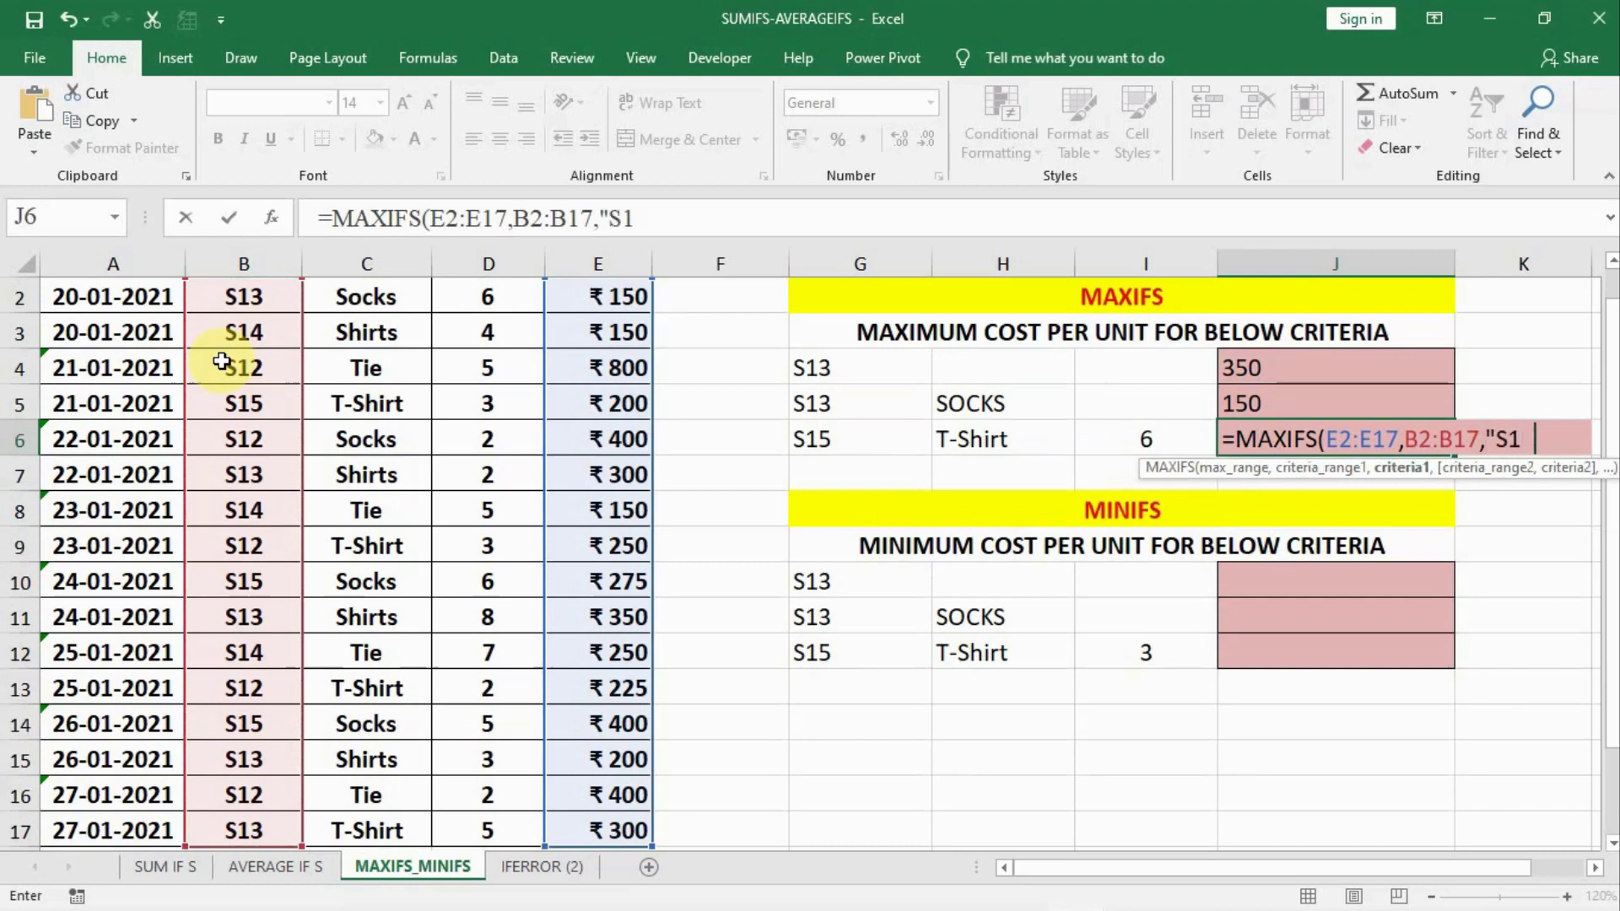
pyautogui.write('5",')
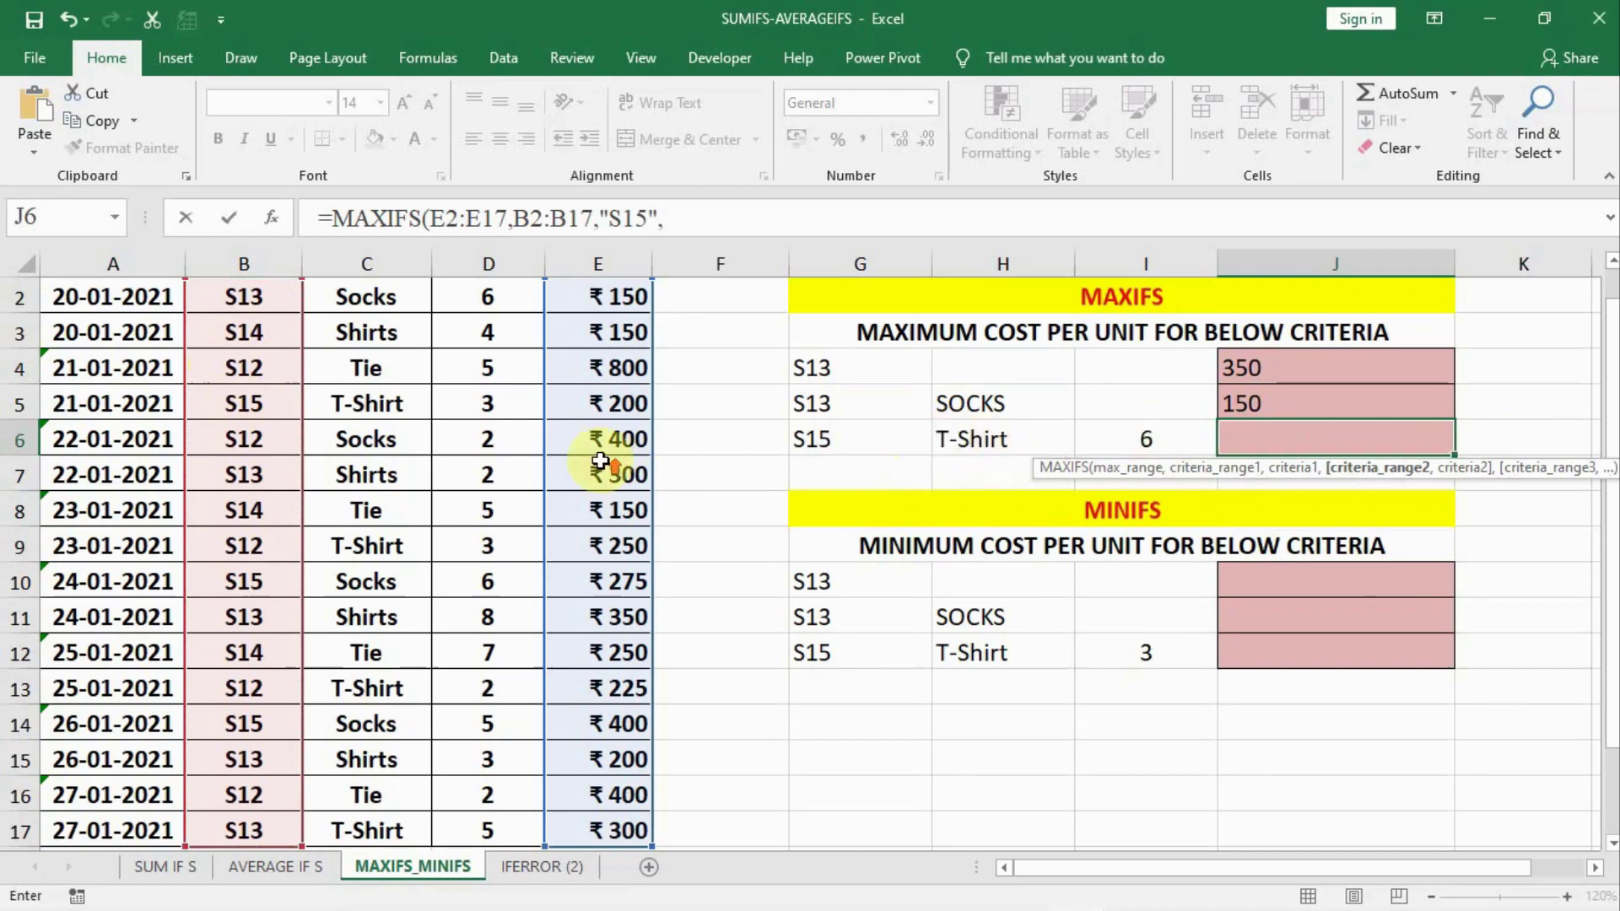
# Add Product Purchased range C2:C17 with criterion "T-SHIRT" as the second condition of the J6 formula.
pyautogui.scroll(1, 507, 413)
pyautogui.click(364, 367)
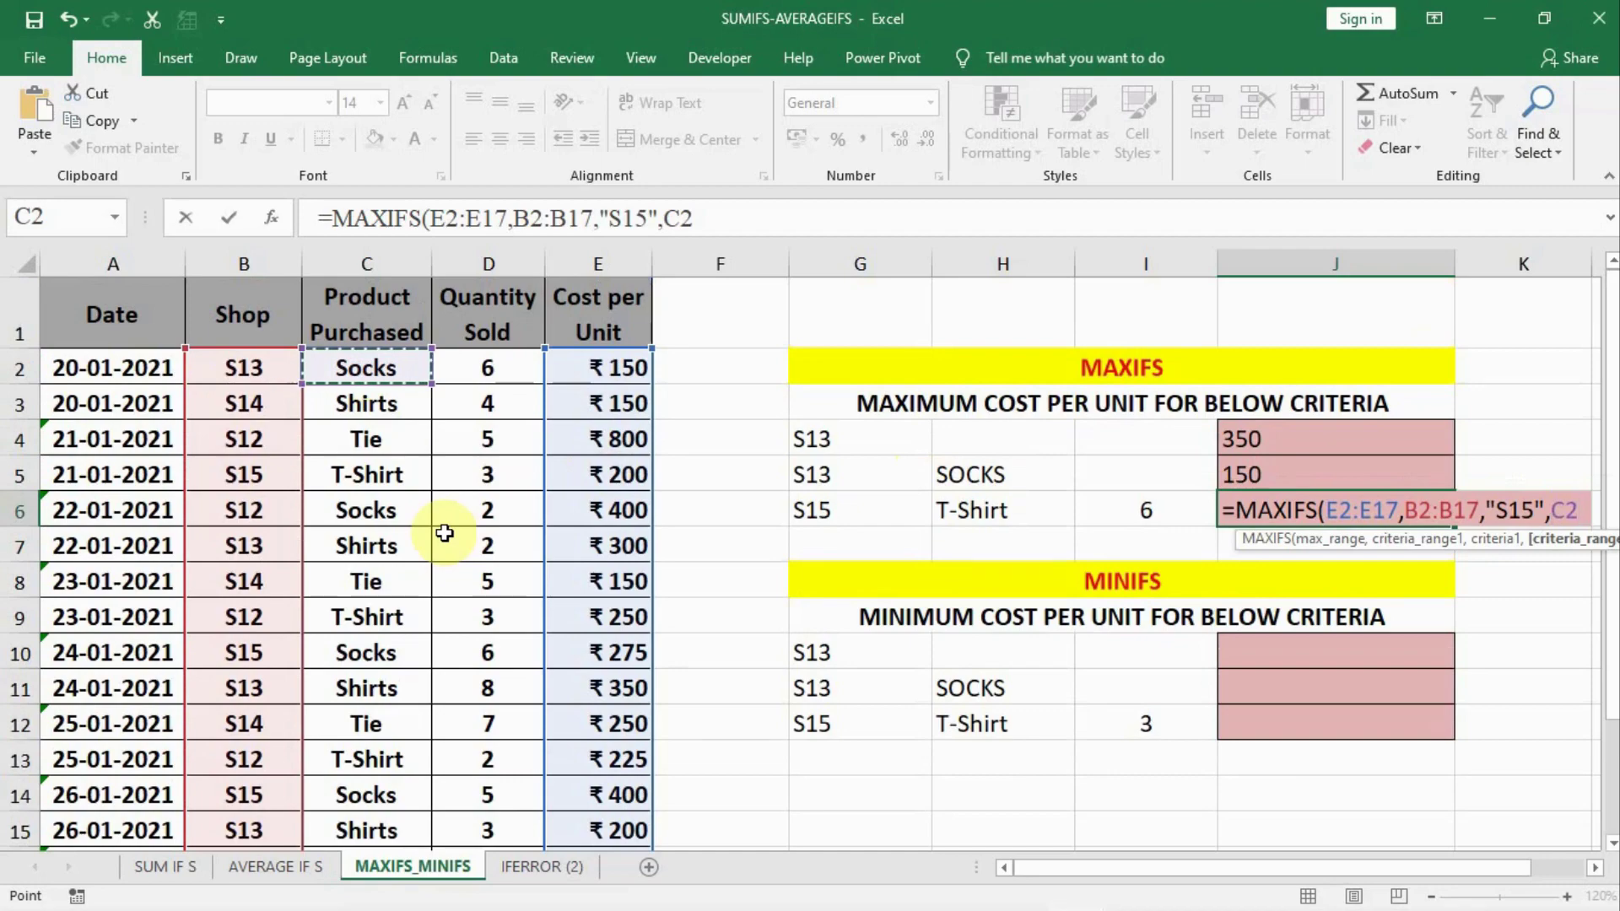
pyautogui.hotkey('ctrl', 'shift', 'Down')
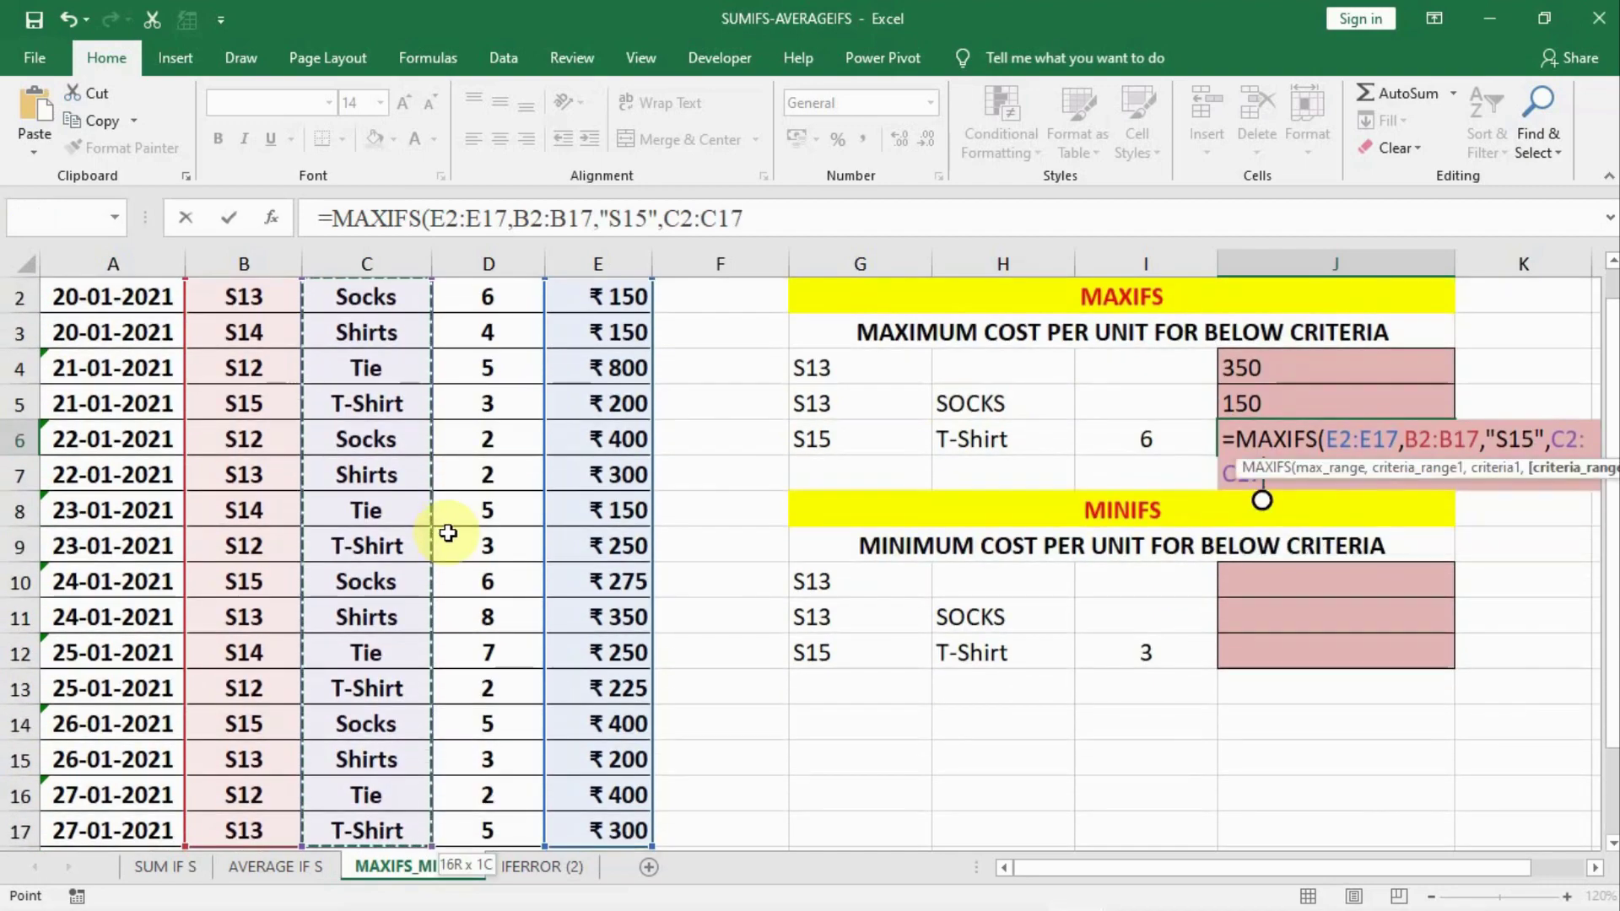
pyautogui.write(',')
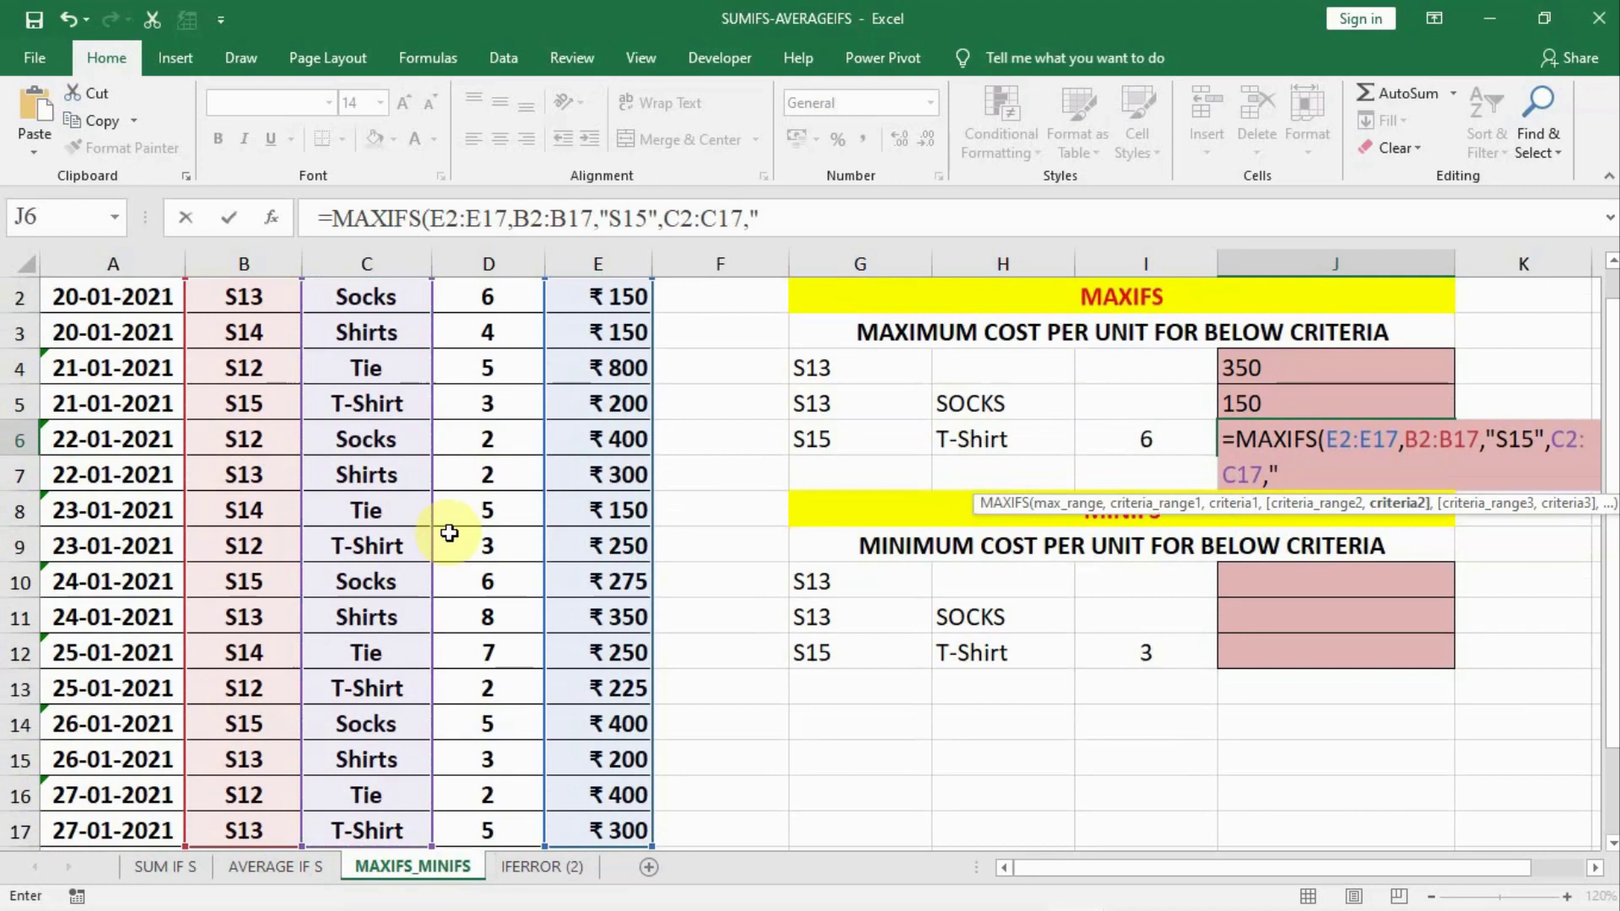
pyautogui.write('"')
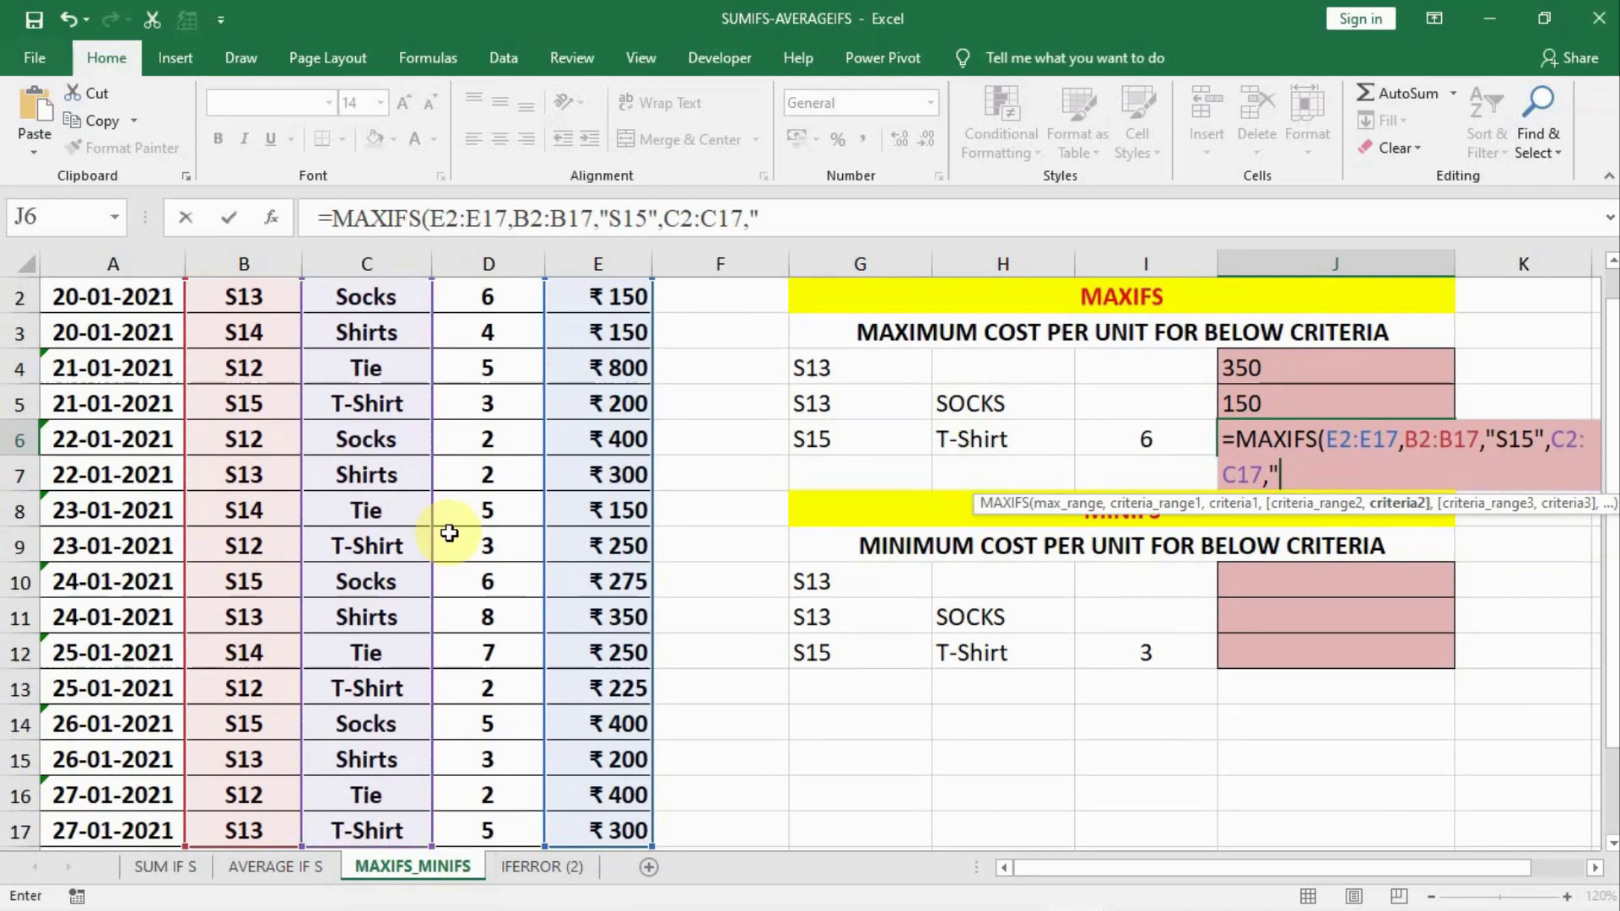
pyautogui.write('t')
pyautogui.write('T')
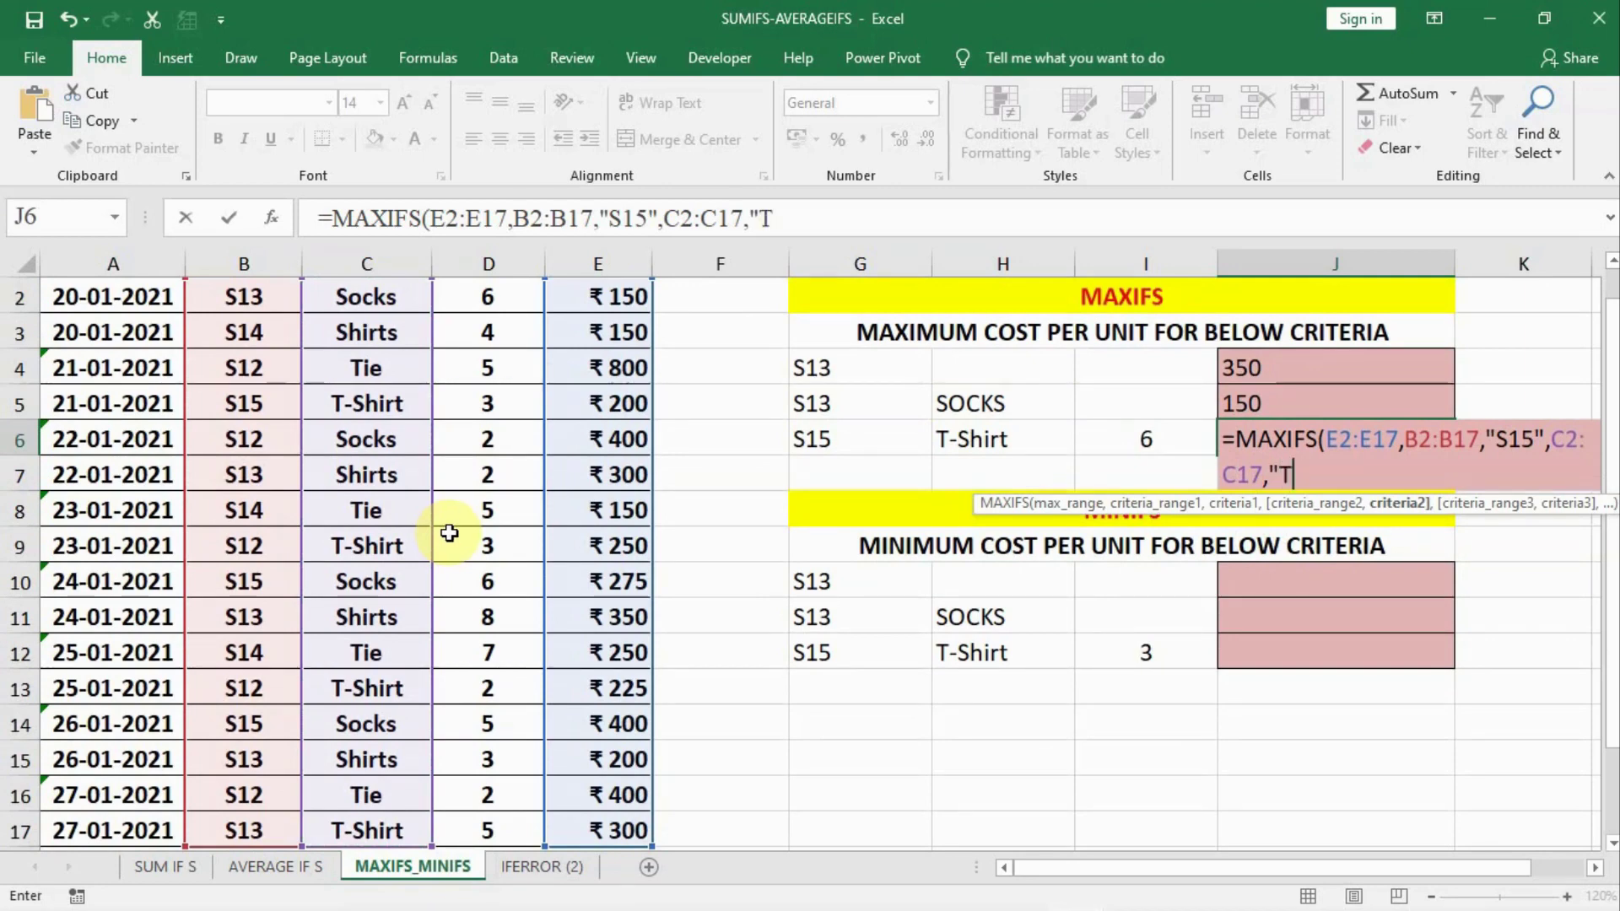
pyautogui.write('-SHIRT')
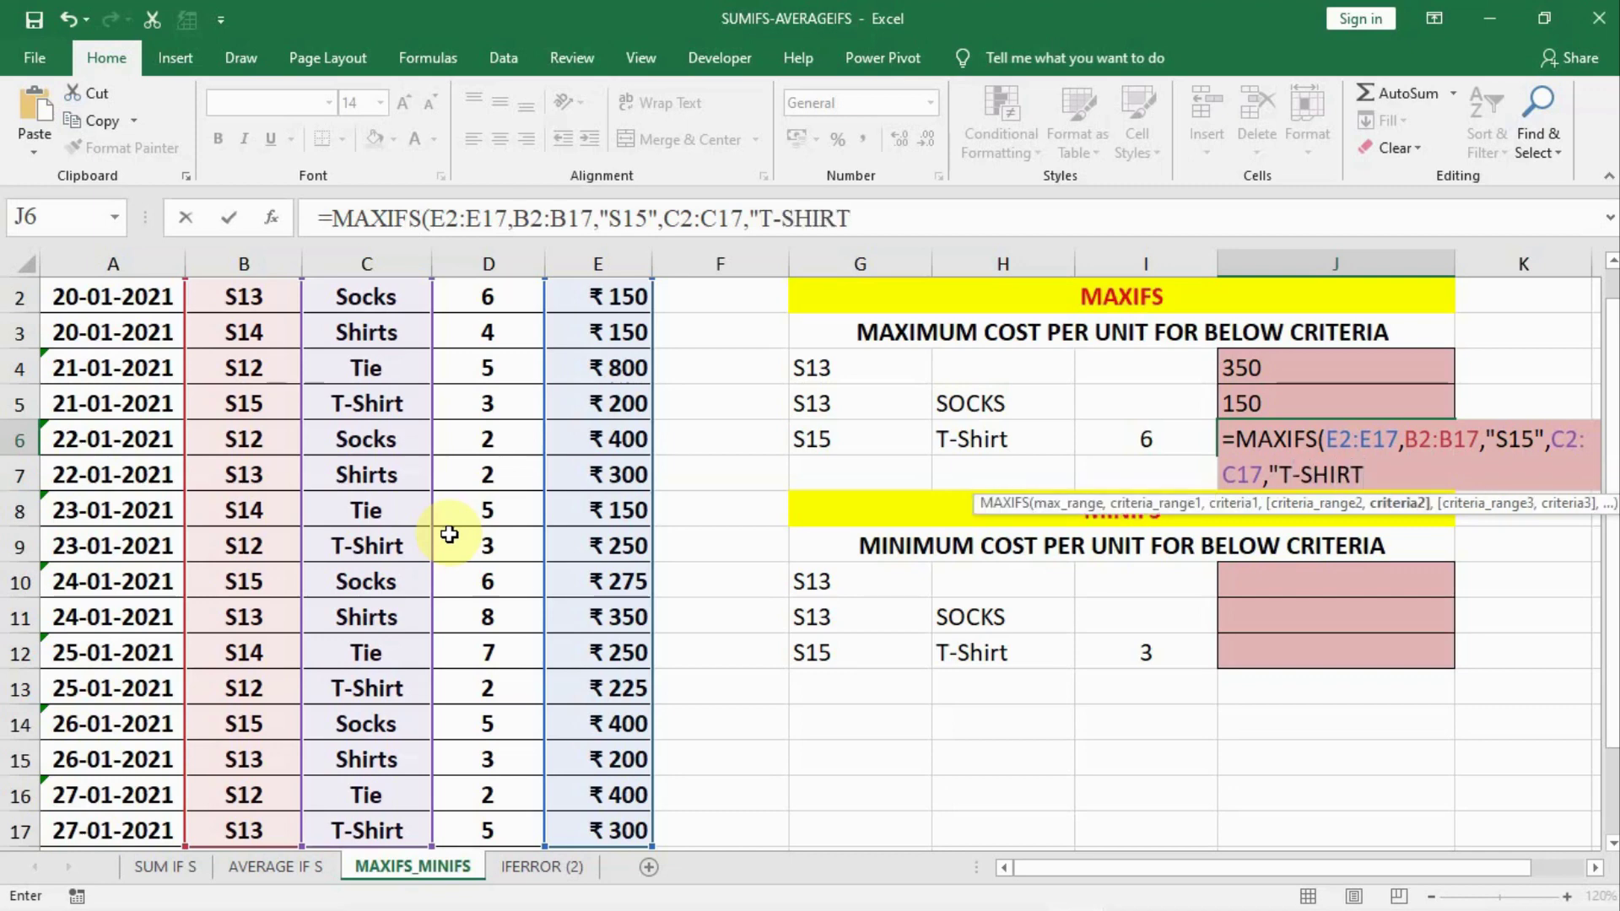
pyautogui.write('",')
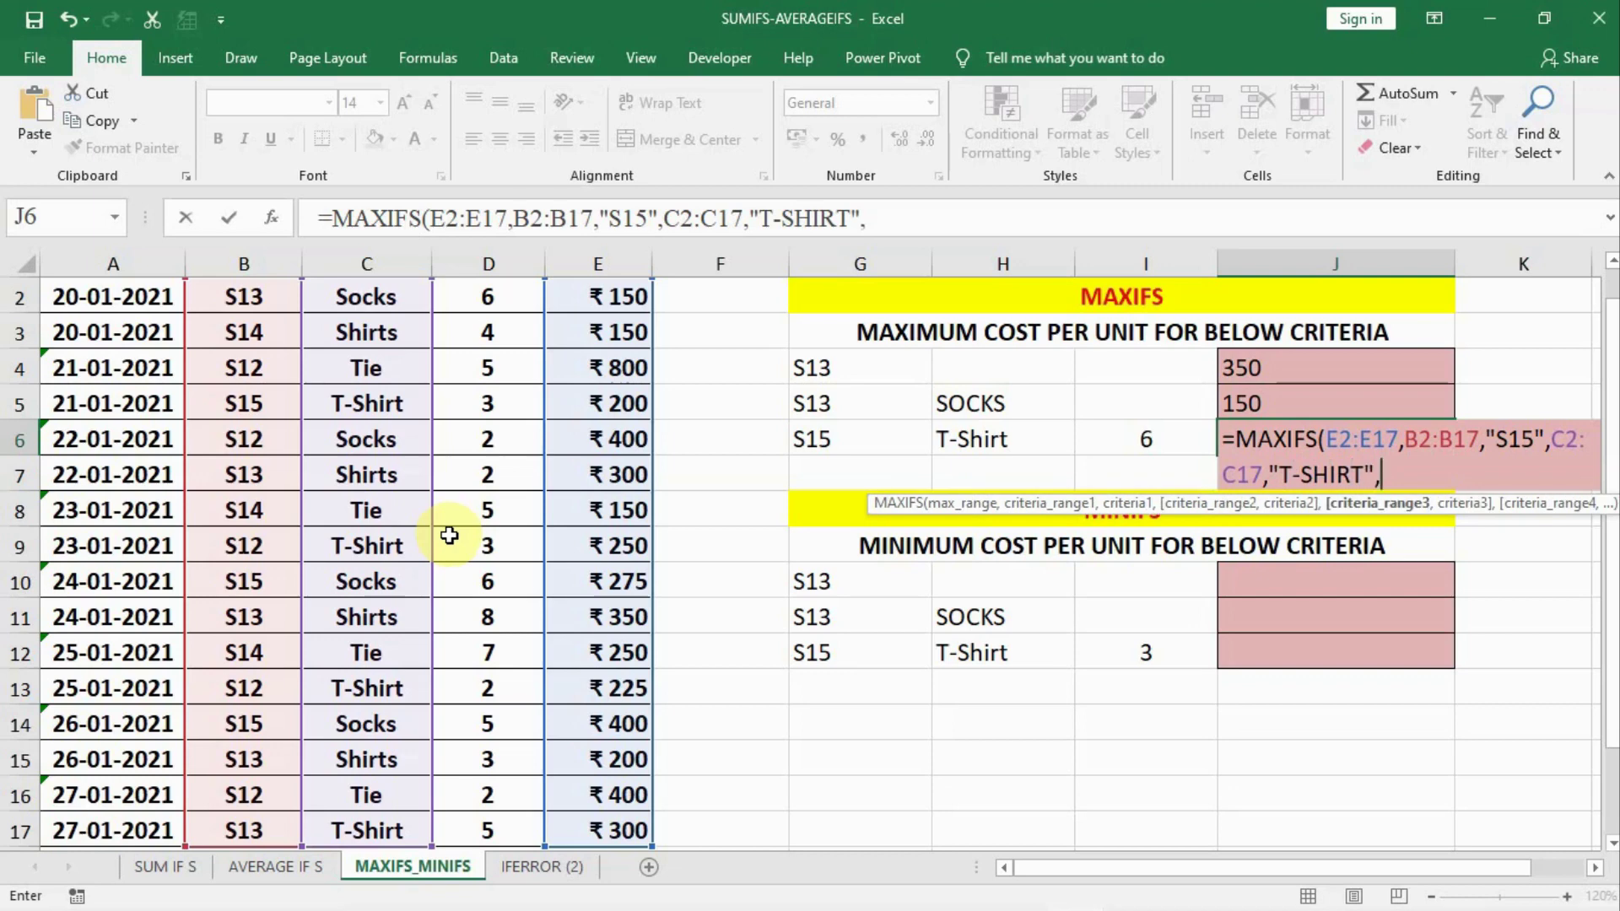
# Complete the J6 formula with Quantity Sold range D2:D17 and criterion 6 as the third condition.
pyautogui.scroll(1, 449, 535)
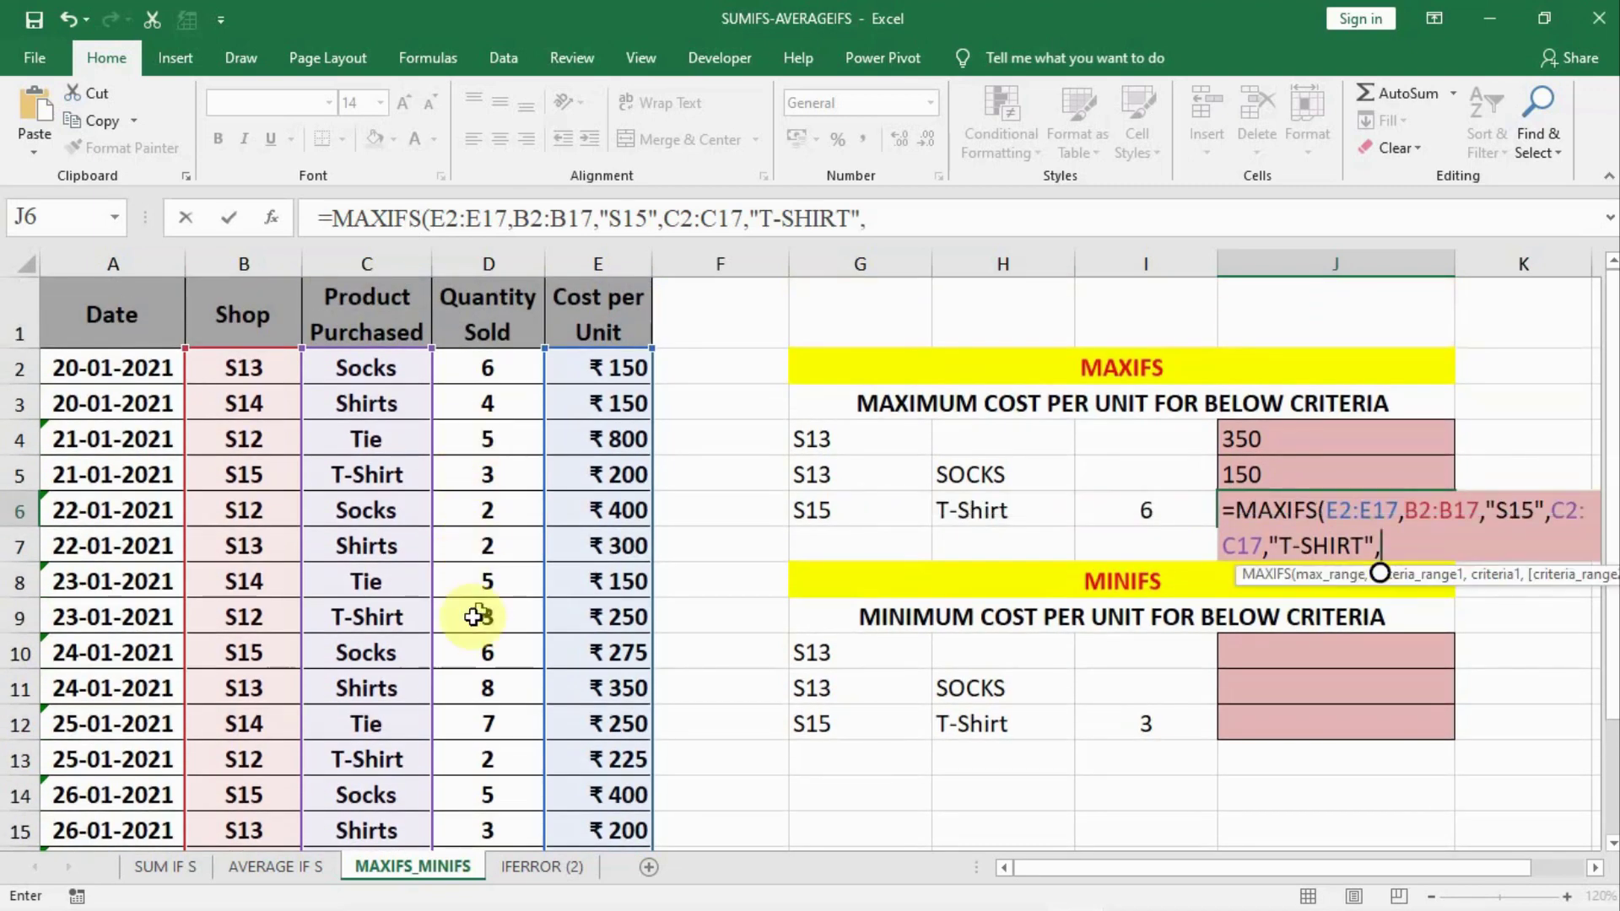
pyautogui.click(476, 367)
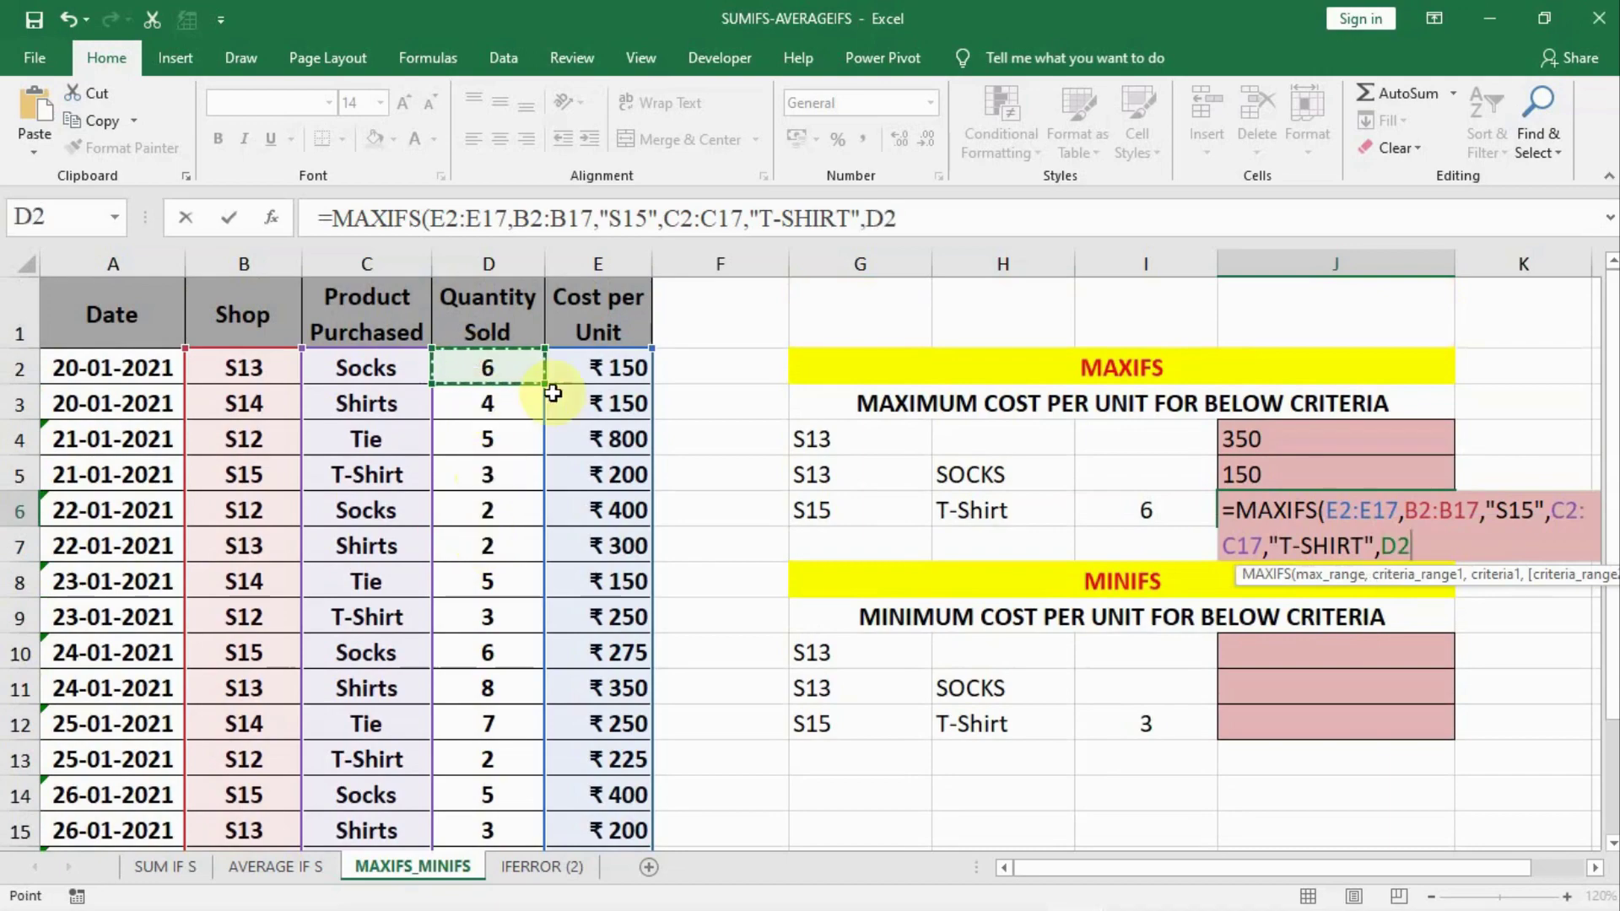
pyautogui.hotkey('ctrl', 'shift', 'Down')
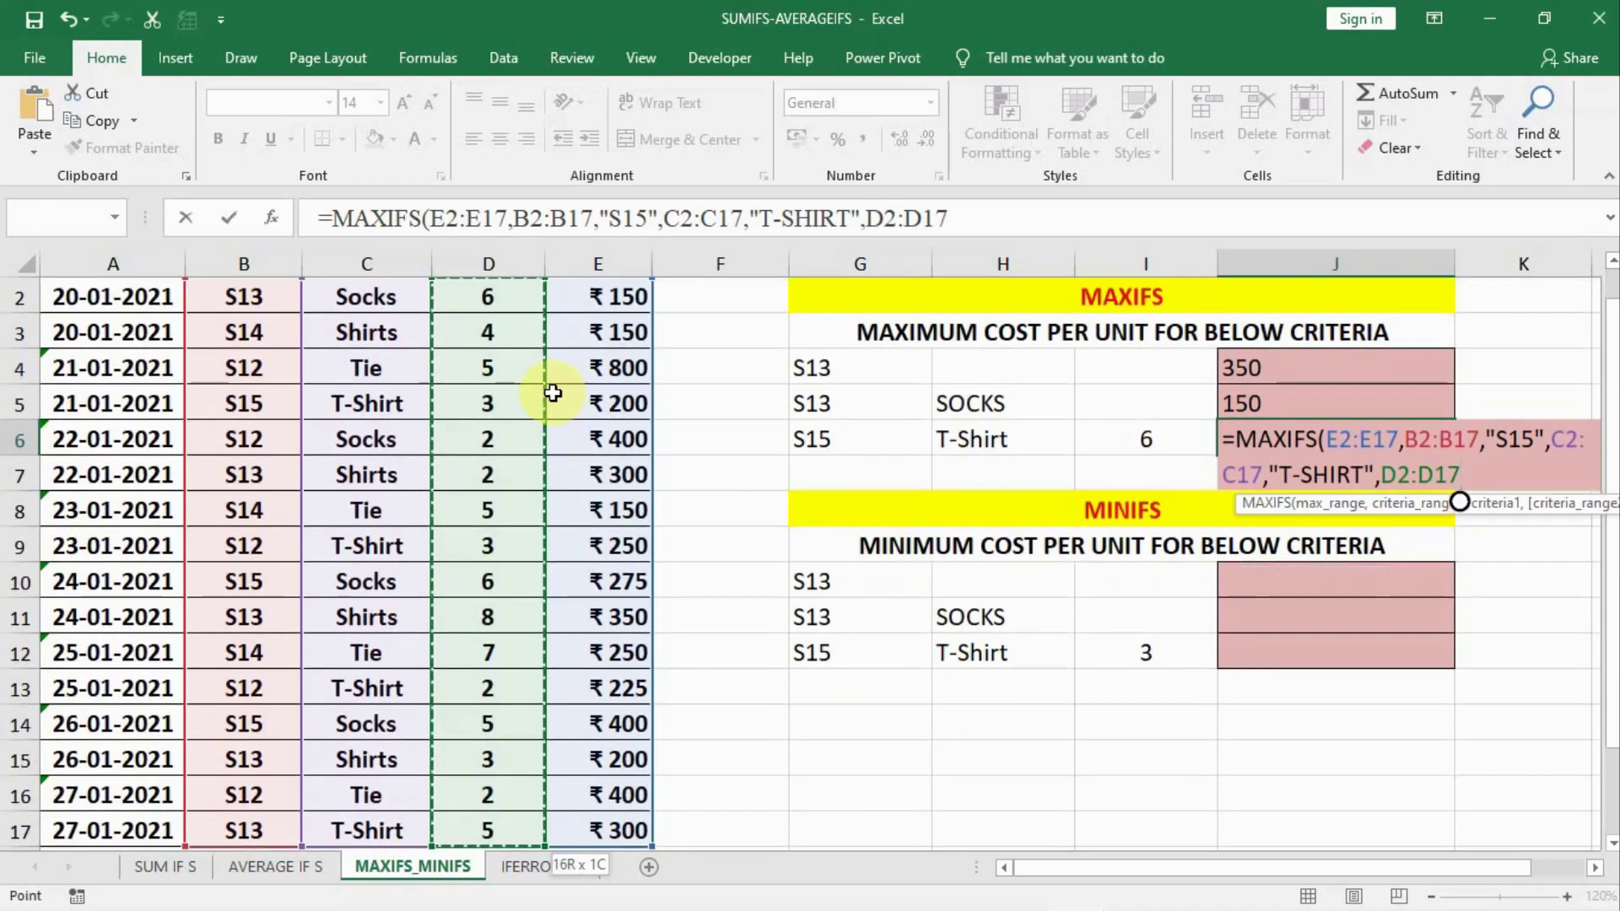
pyautogui.write(',')
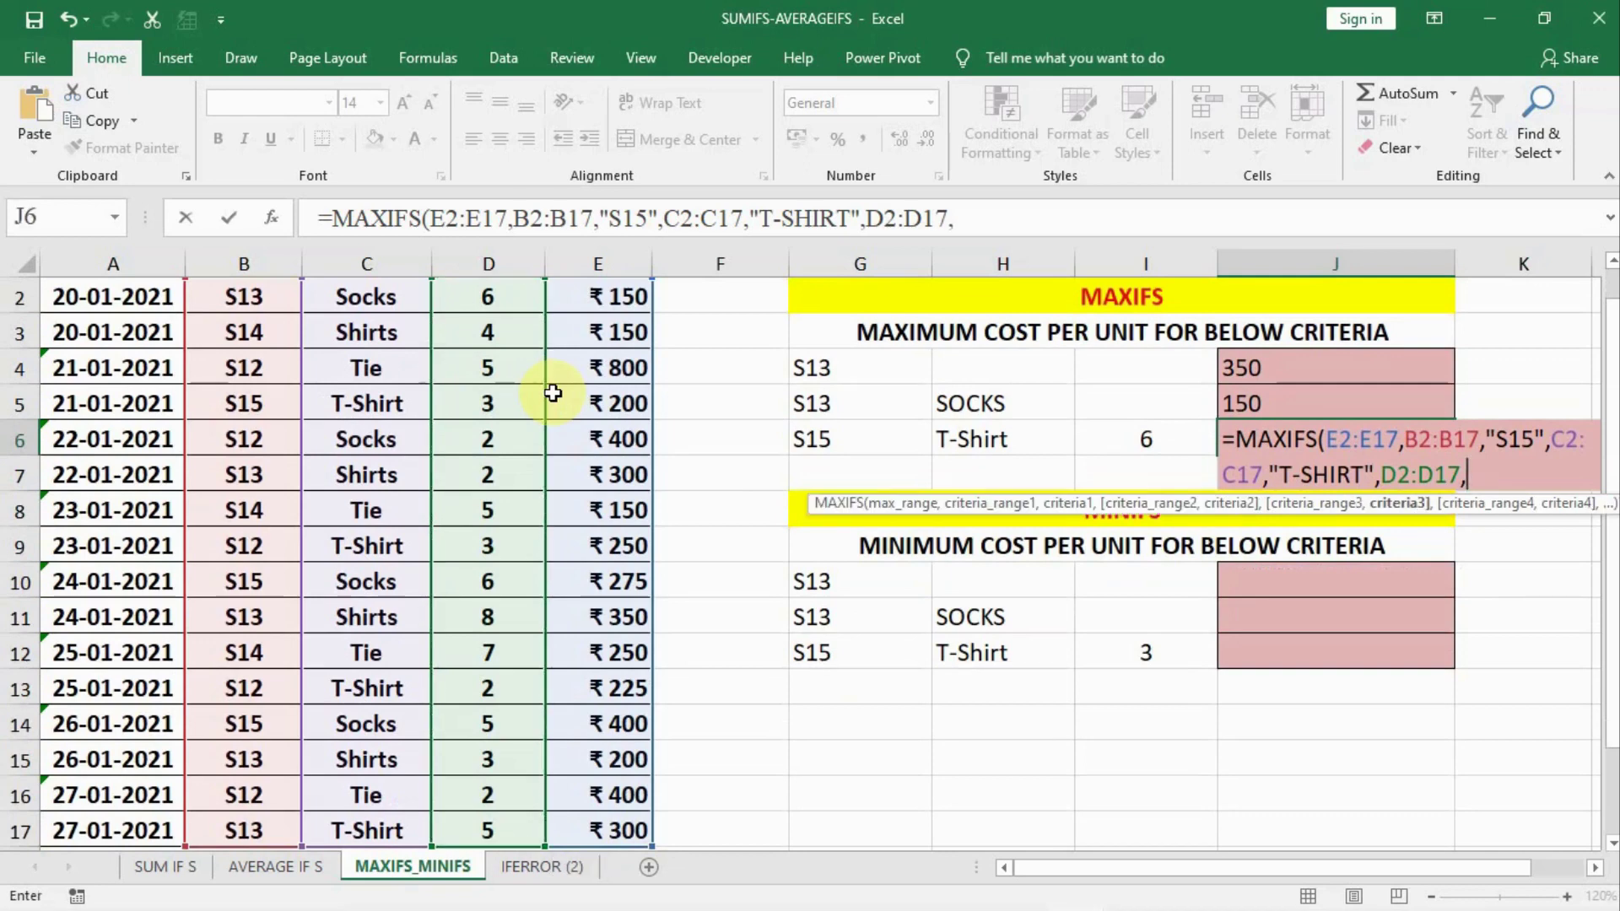
pyautogui.write('6)')
pyautogui.press('Return')
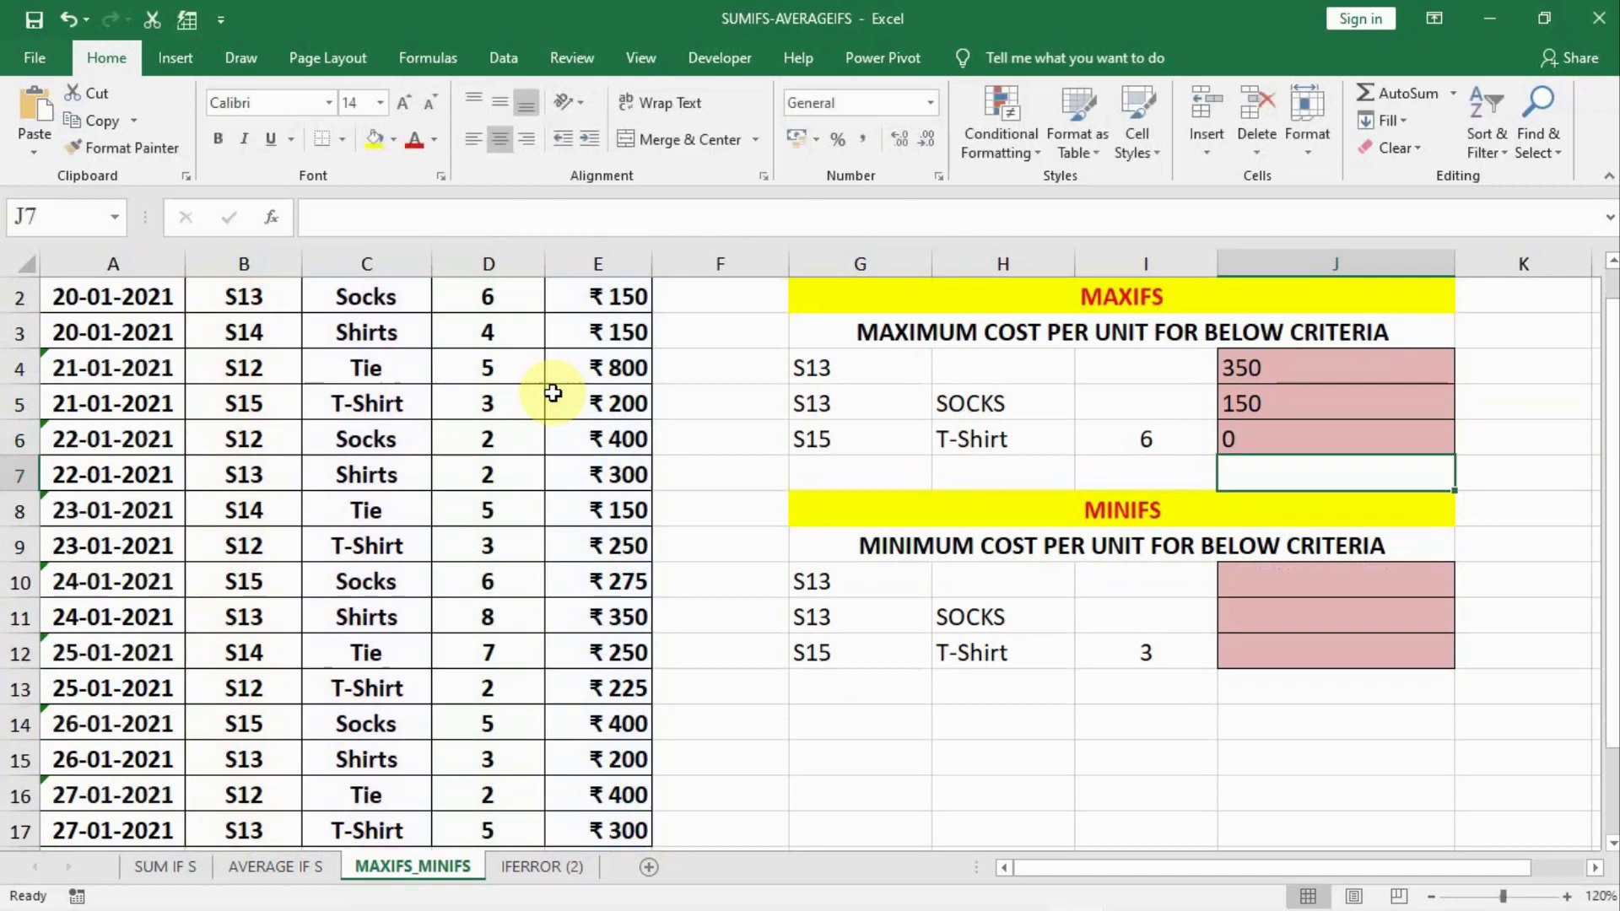
# Check the S15 rows in the sales data against the shop, product and quantity criteria of the J6 formula.
pyautogui.scroll(1, 1023, 427)
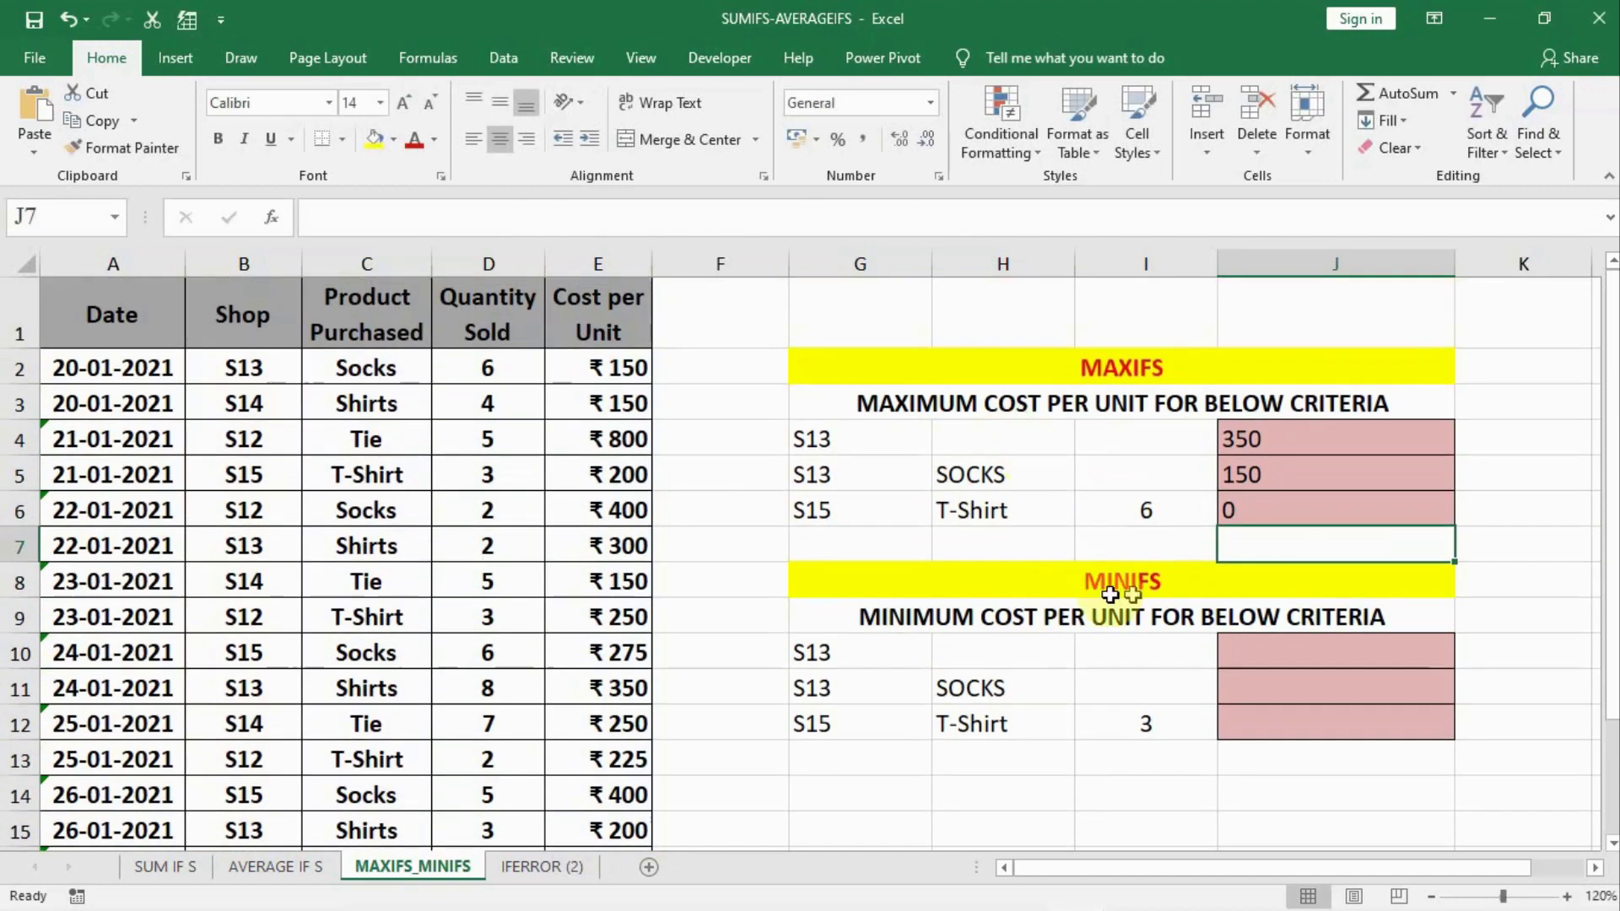
pyautogui.click(1256, 506)
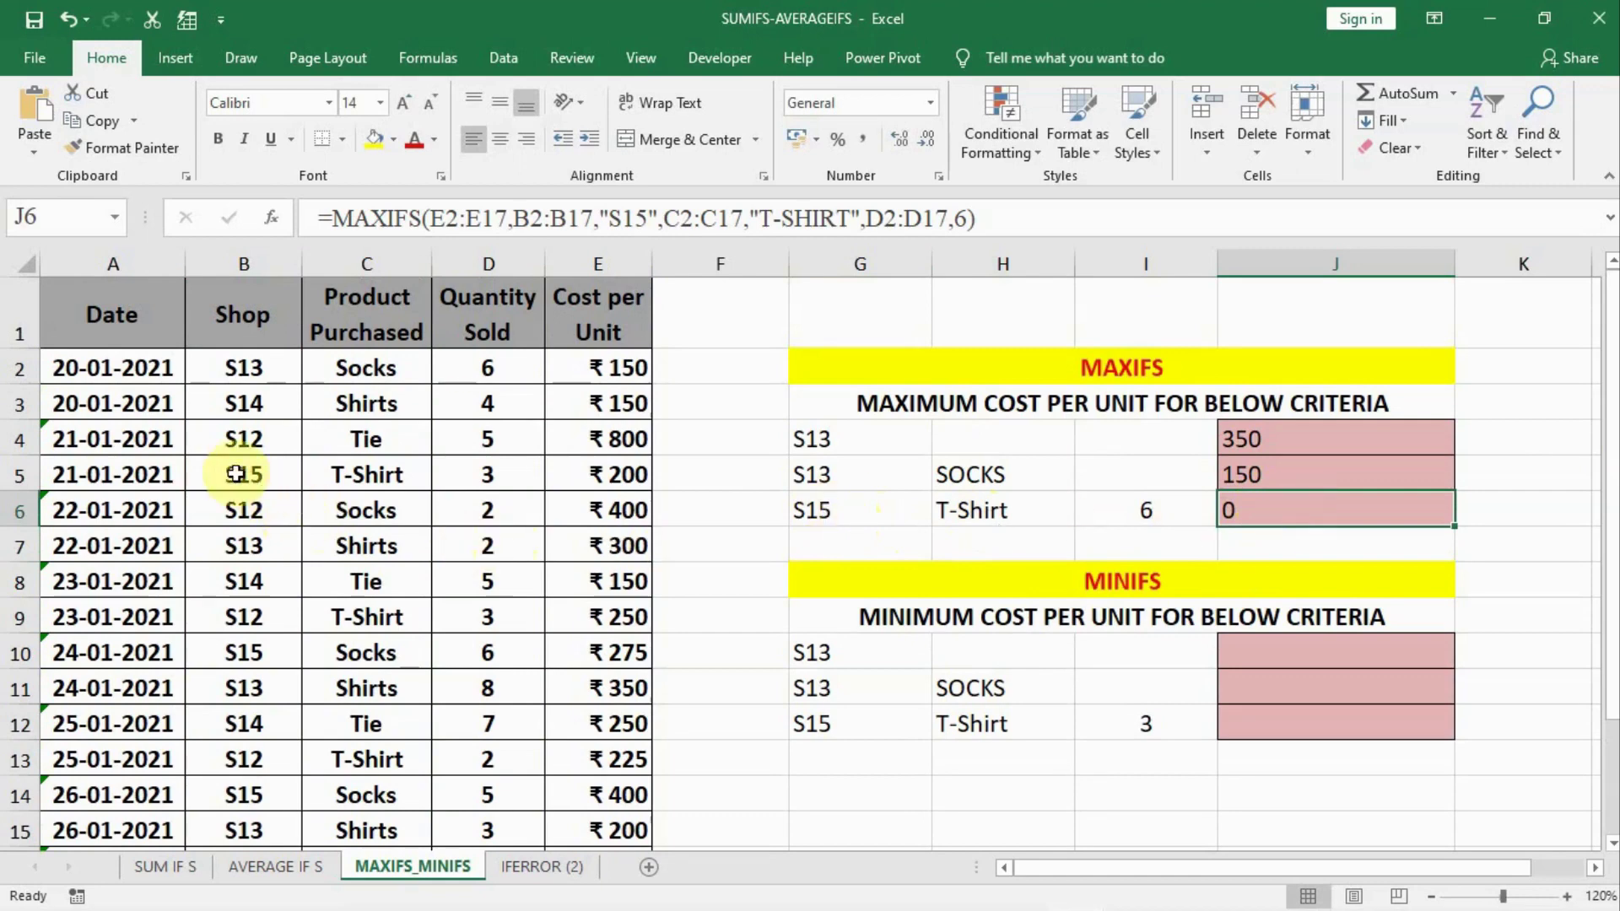
pyautogui.click(240, 469)
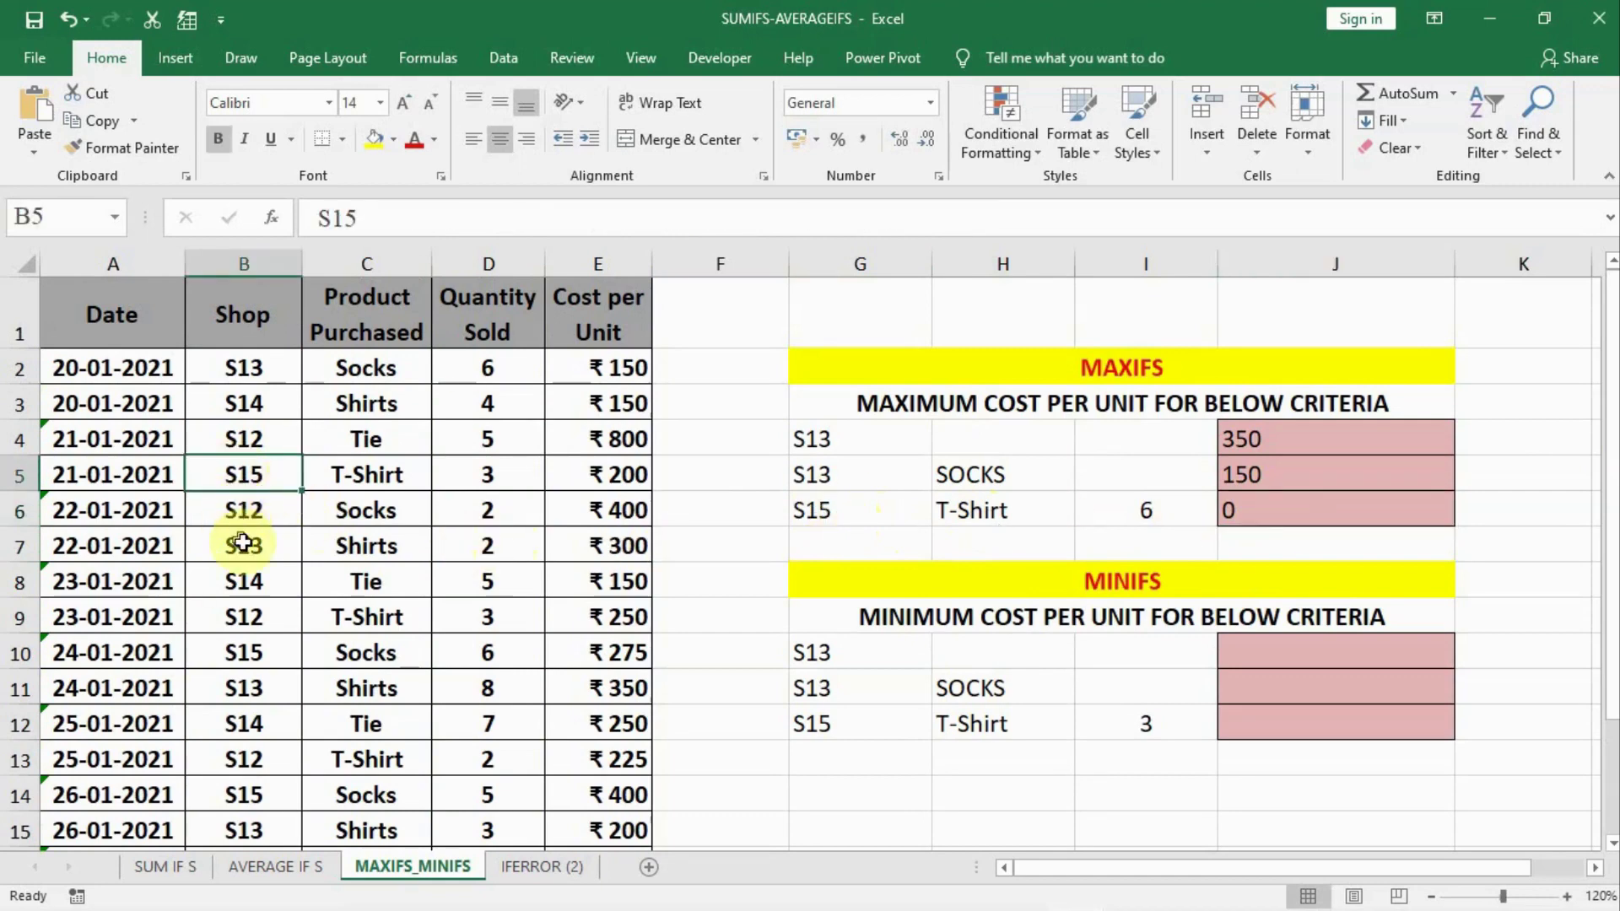
pyautogui.keyDown('ctrl'); pyautogui.click(239, 650); pyautogui.keyUp('ctrl')
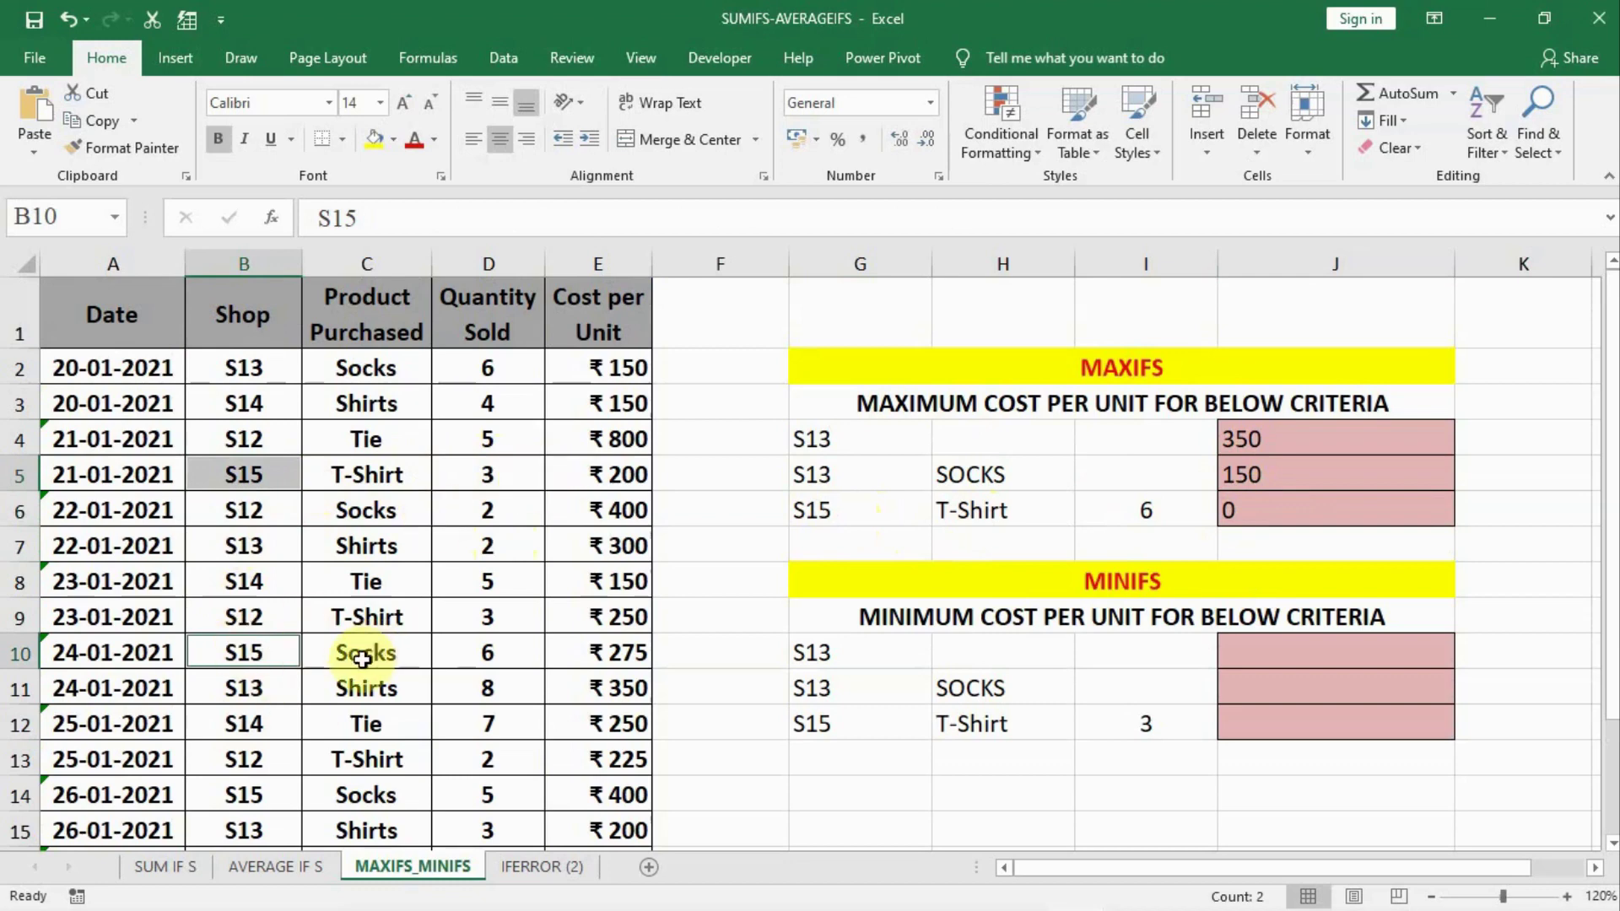
pyautogui.scroll(-2, 274, 751)
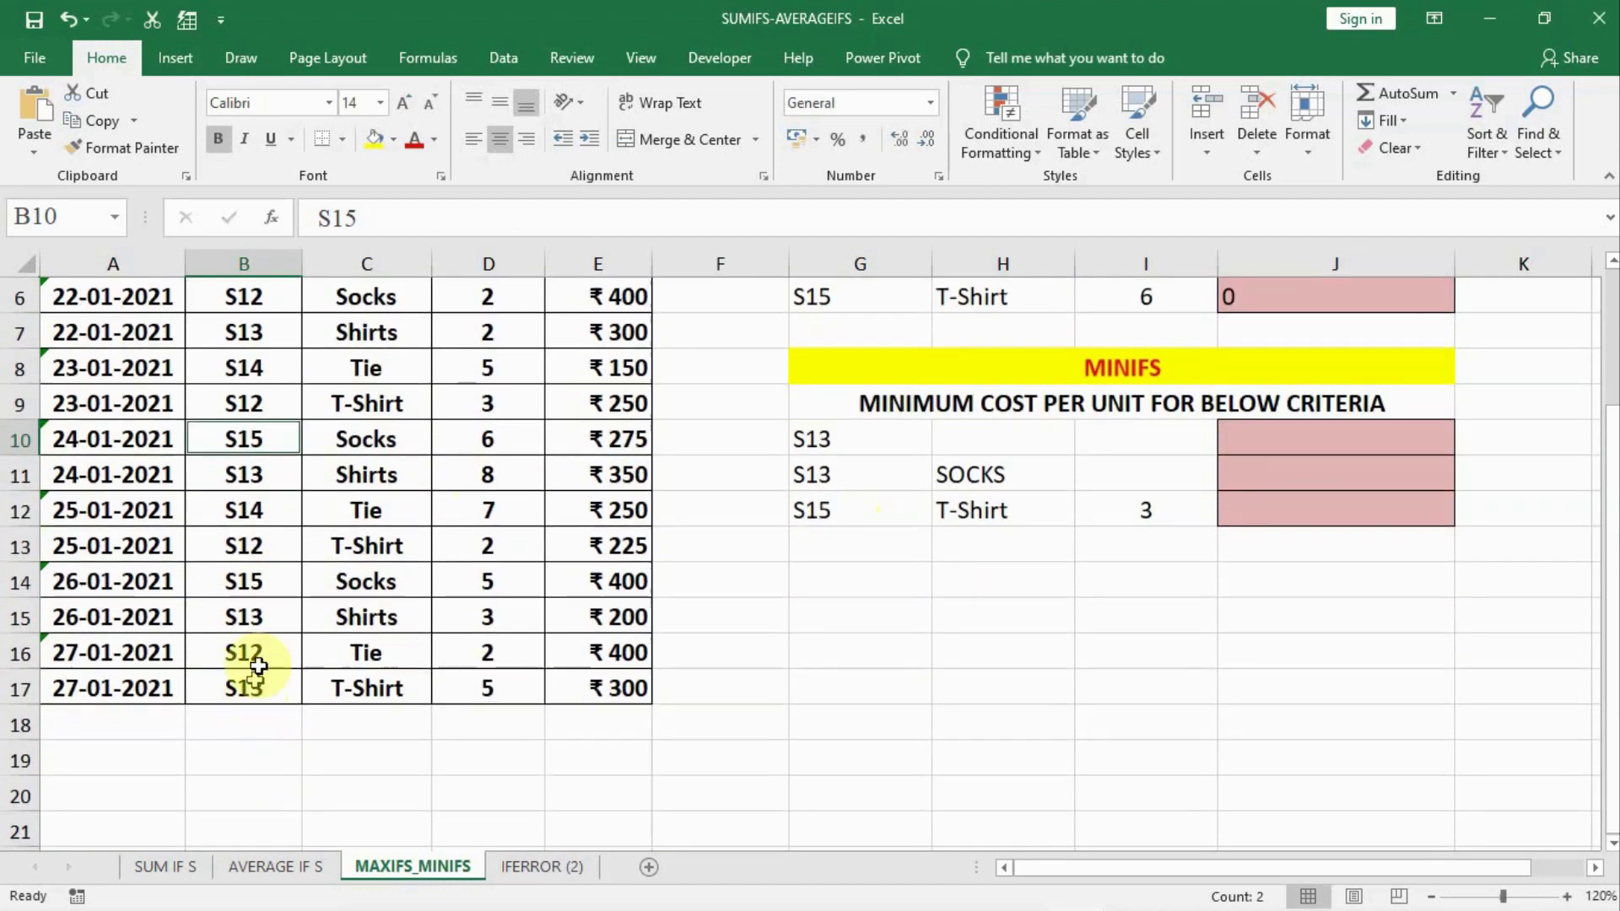
pyautogui.click(252, 581)
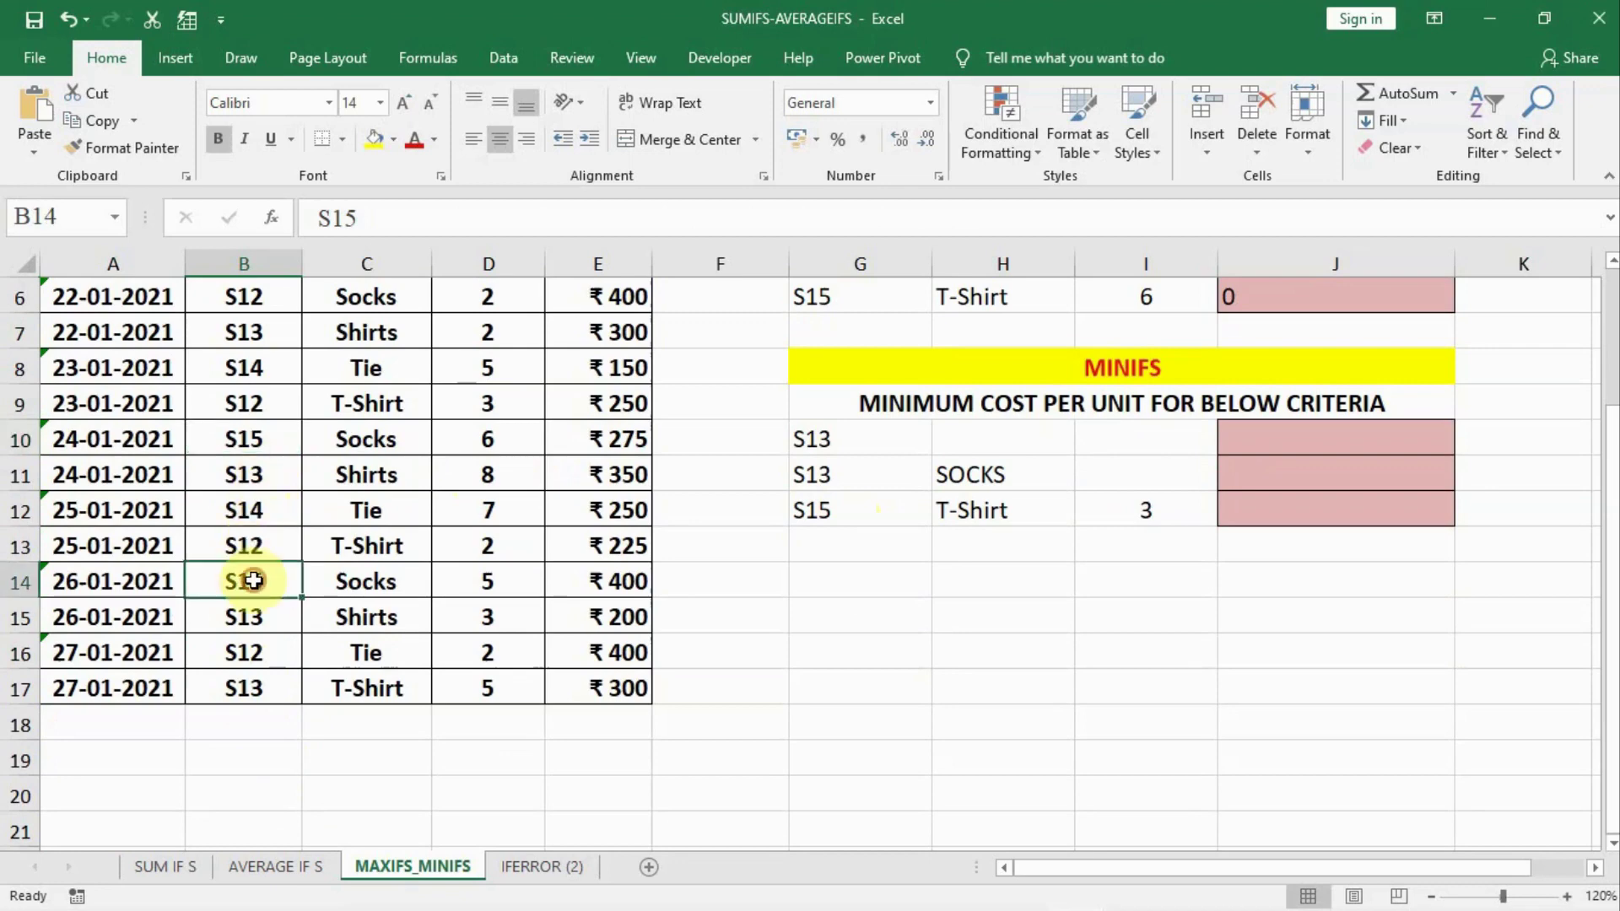
pyautogui.click(350, 581)
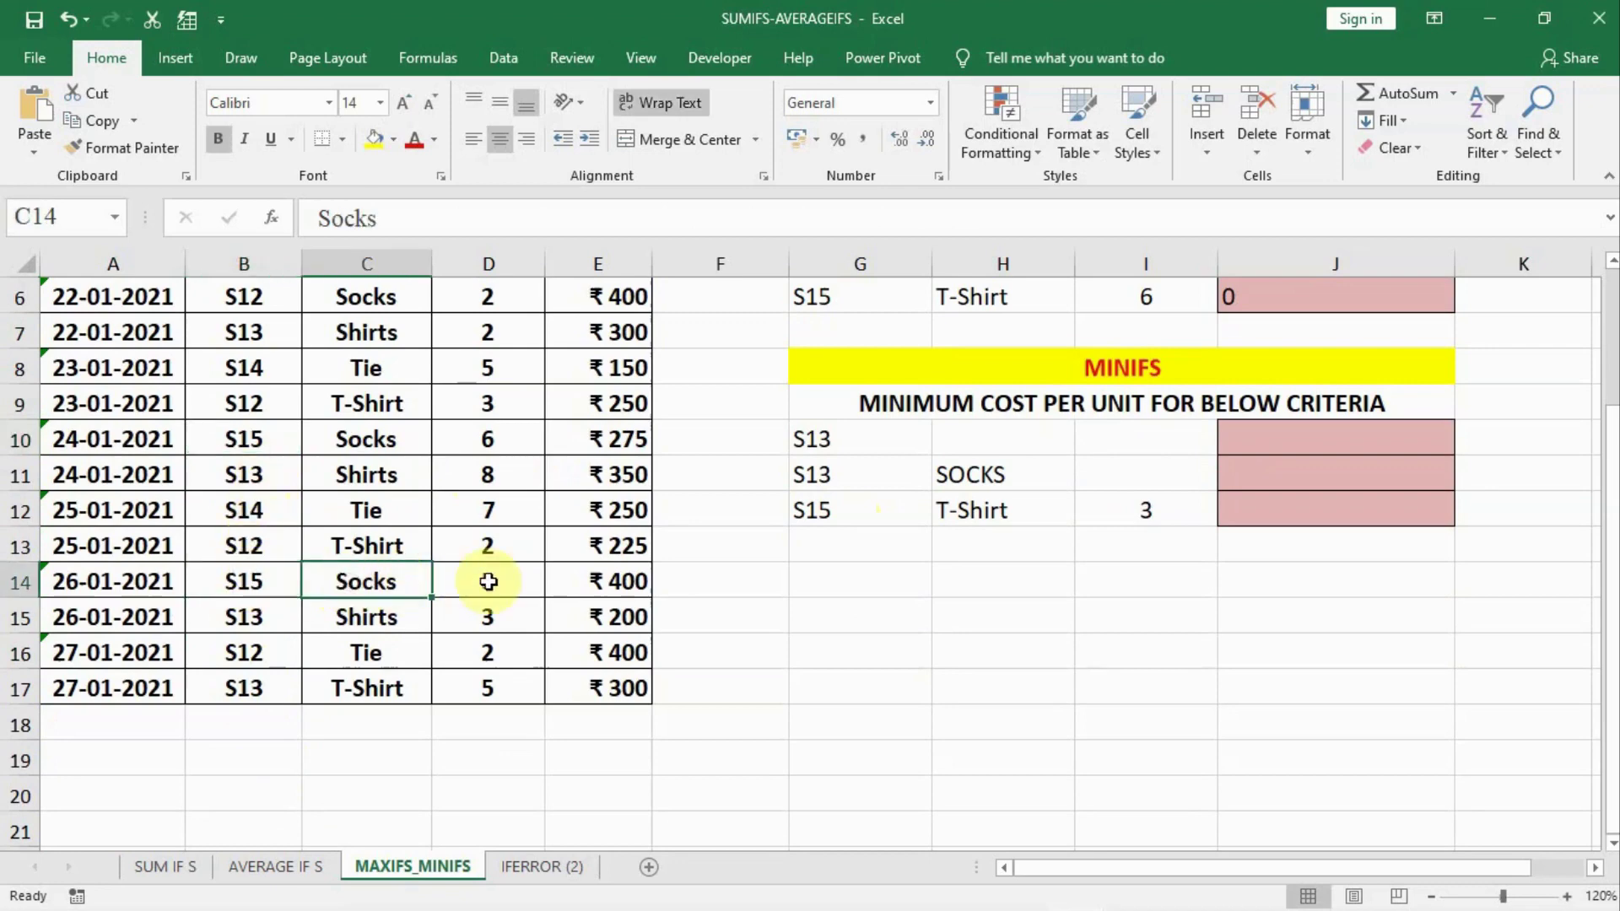
pyautogui.scroll(2, 456, 595)
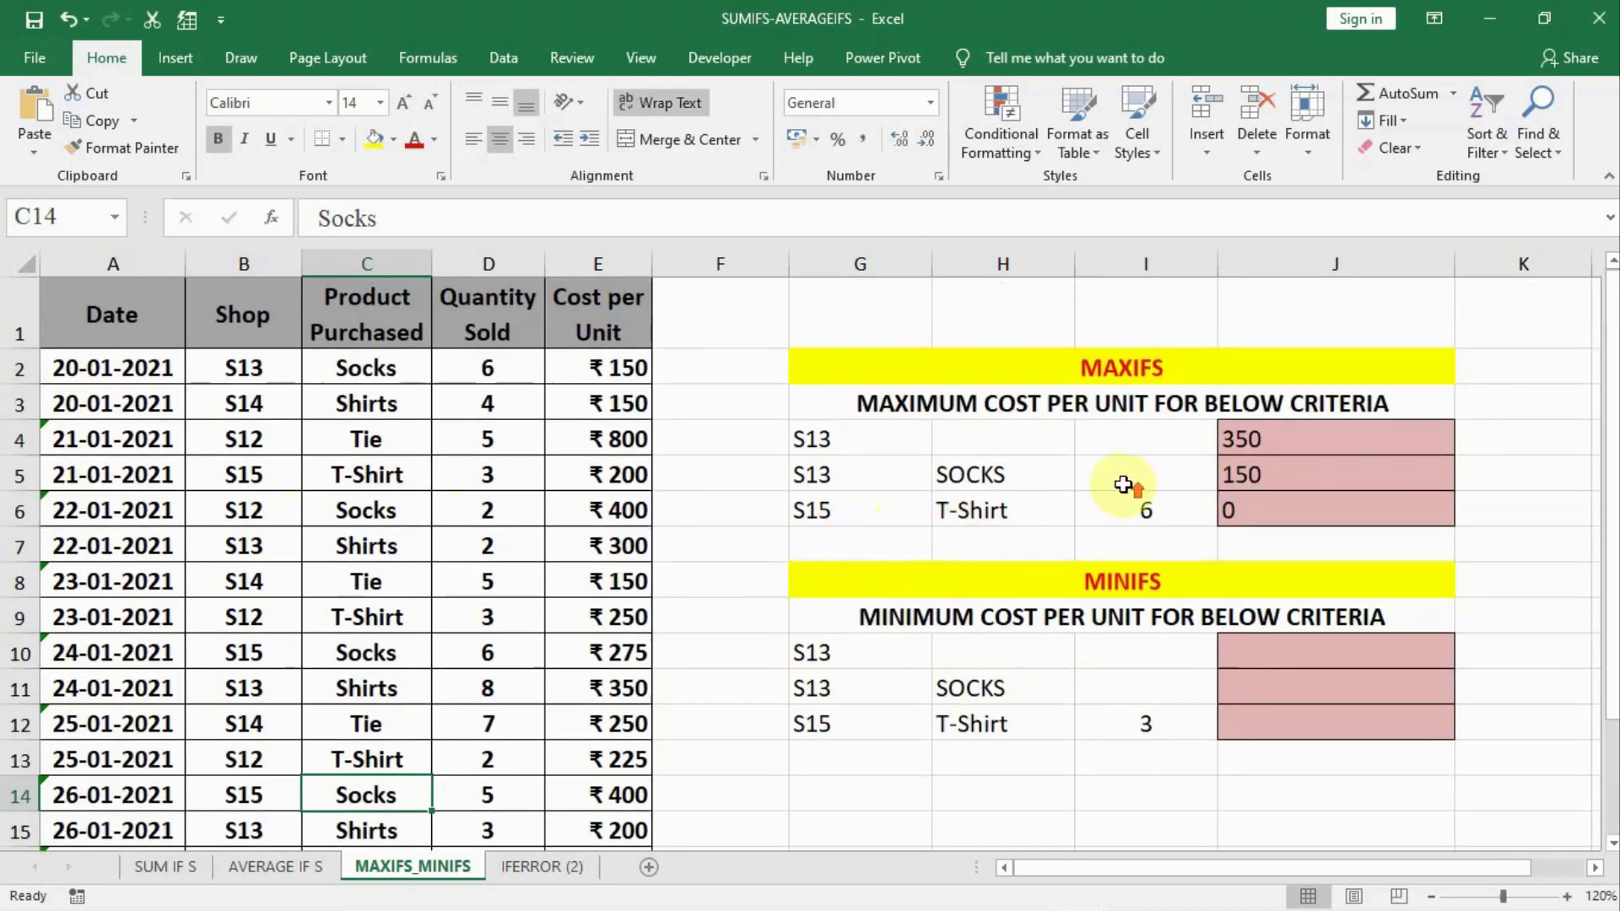
pyautogui.click(1261, 665)
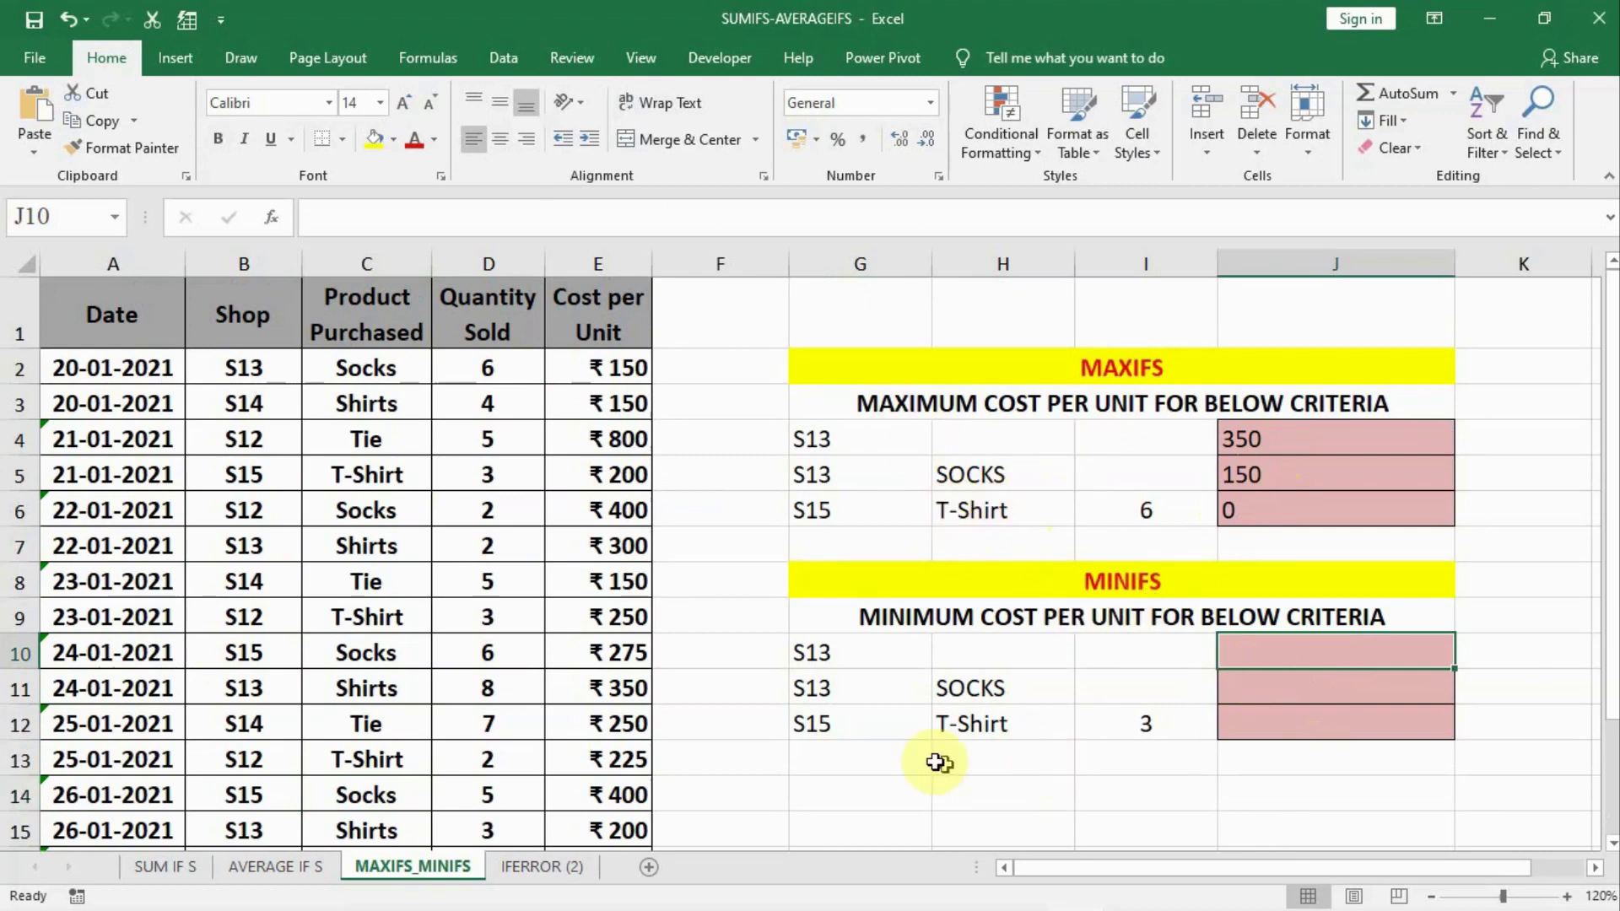
pyautogui.click(1138, 725)
pyautogui.write('3')
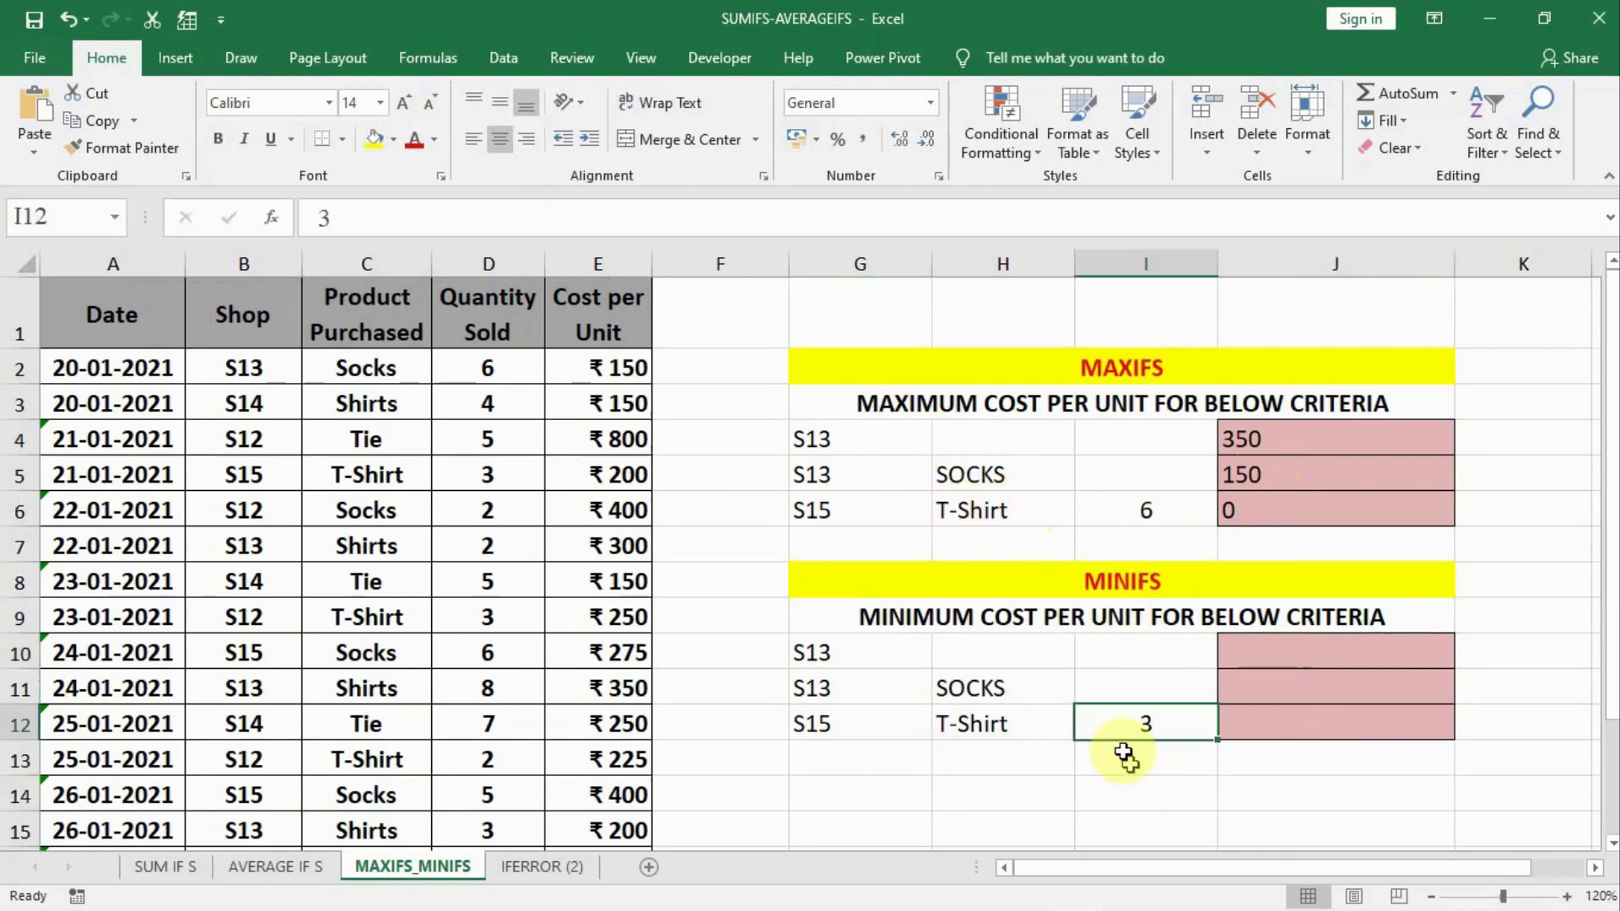
# Set the quantity criterion in cell I6 of the MAXIFS block to 3.
pyautogui.hotkey('ctrl', 'Return')
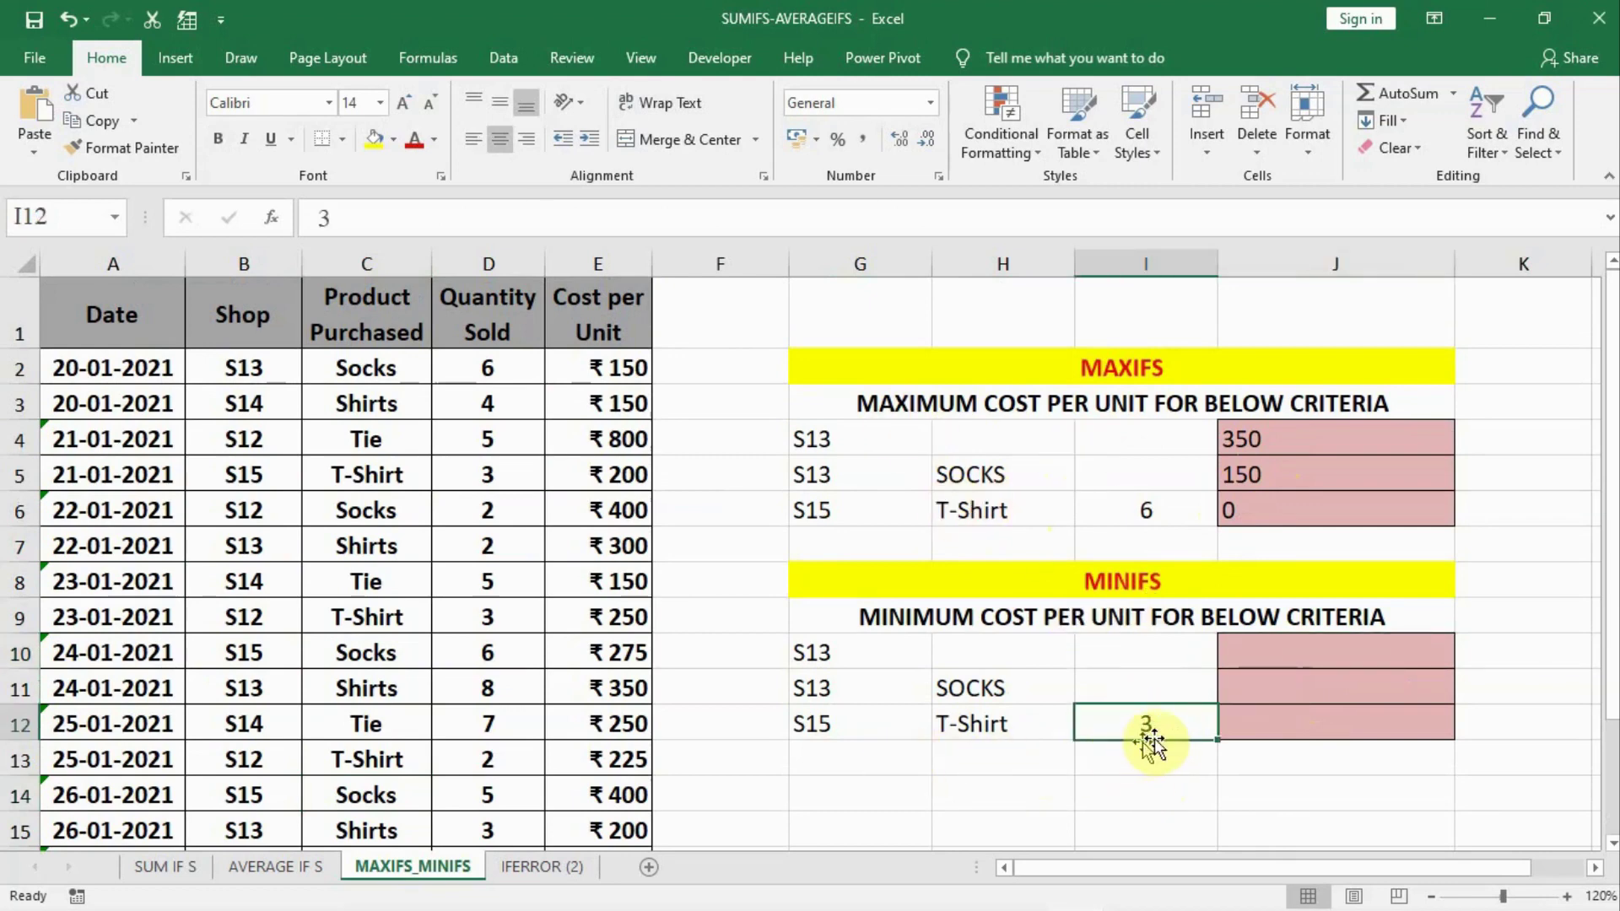
pyautogui.click(1141, 509)
pyautogui.write('3')
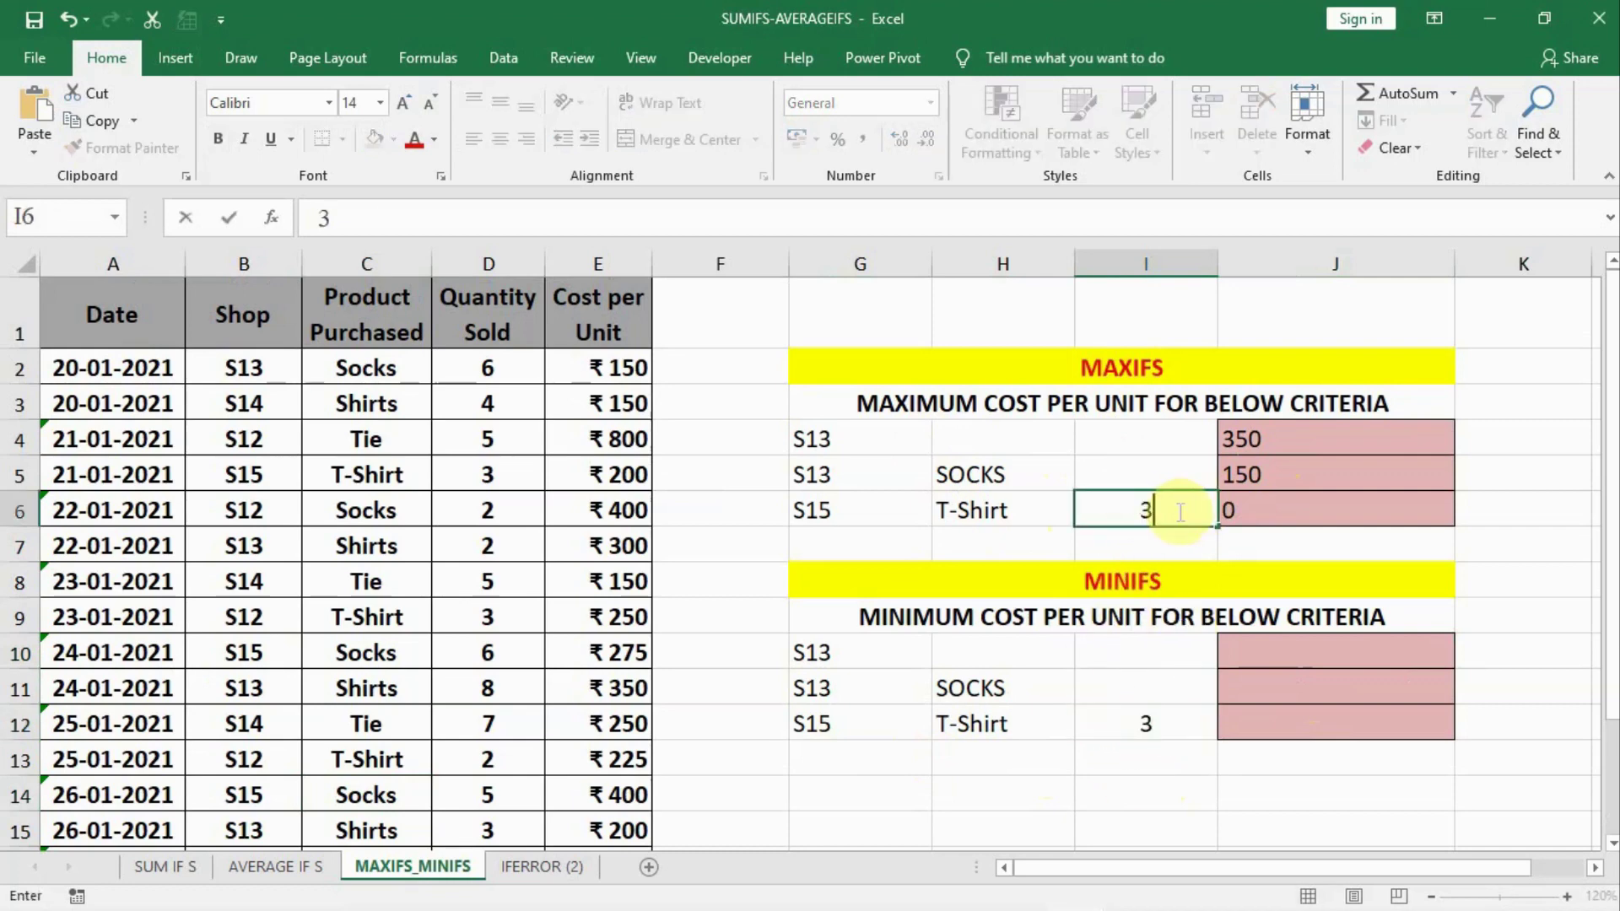
pyautogui.press('Return')
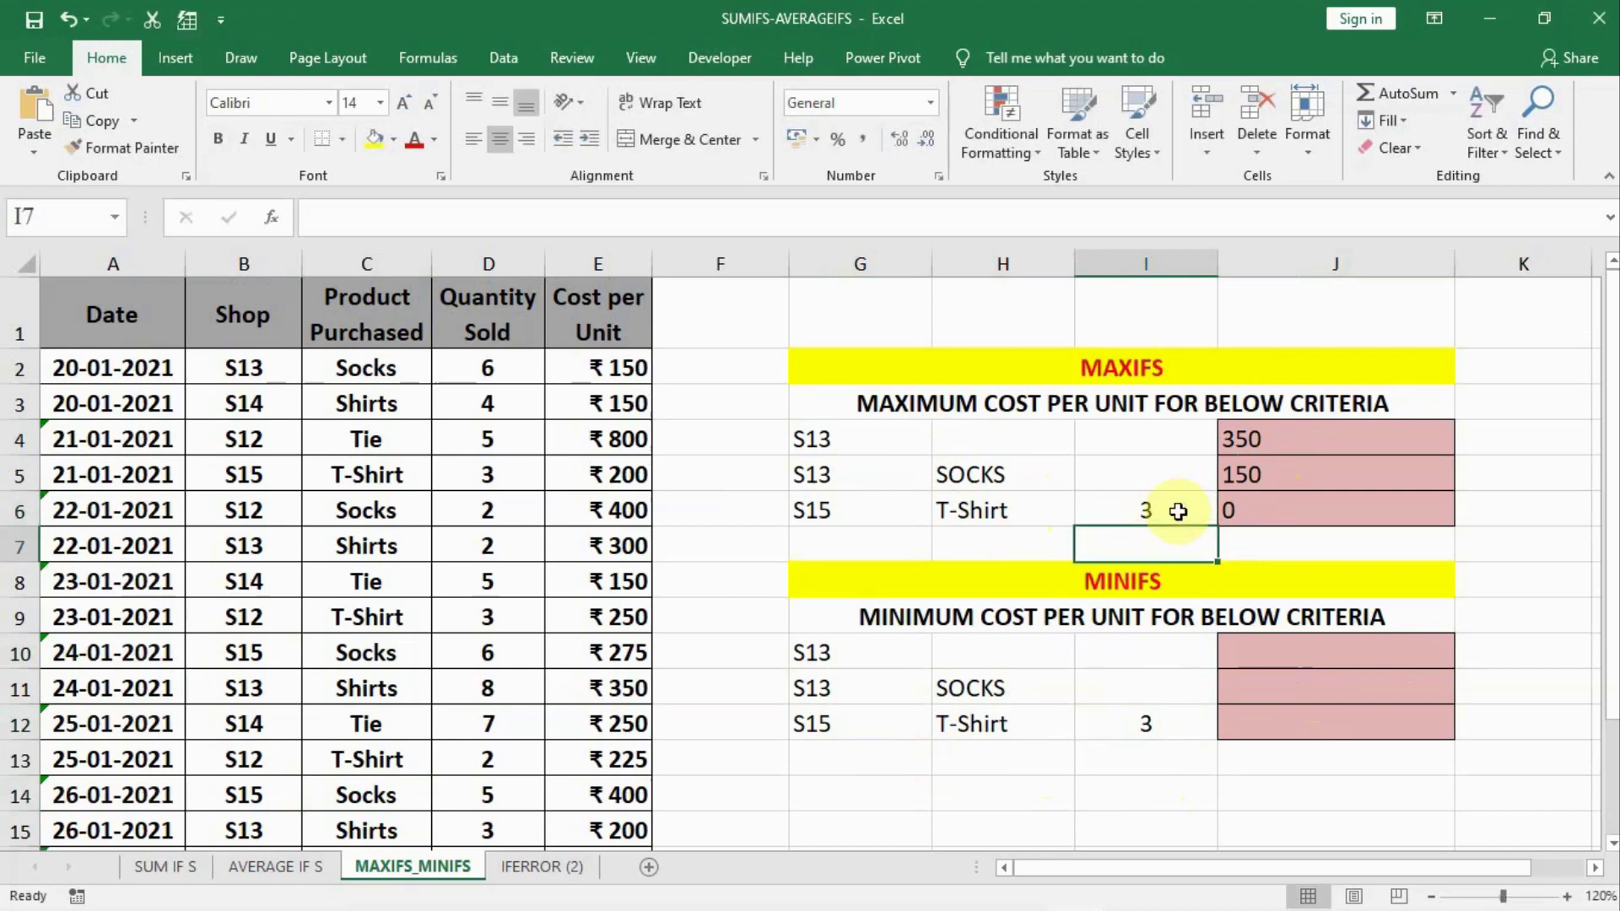
pyautogui.click(1178, 511)
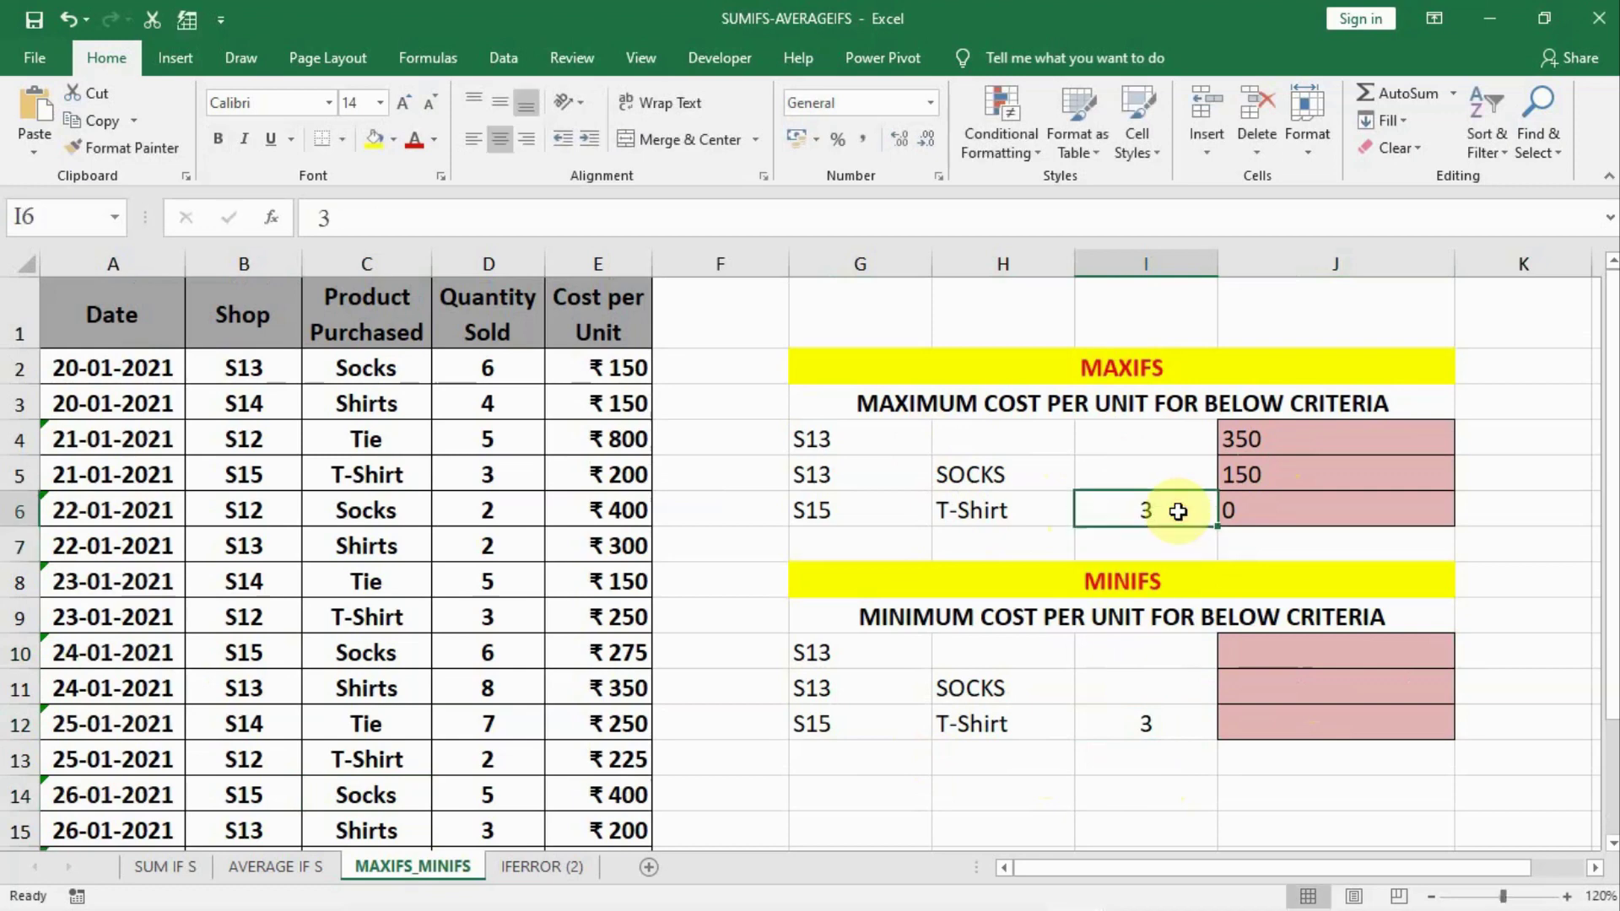
pyautogui.write('6')
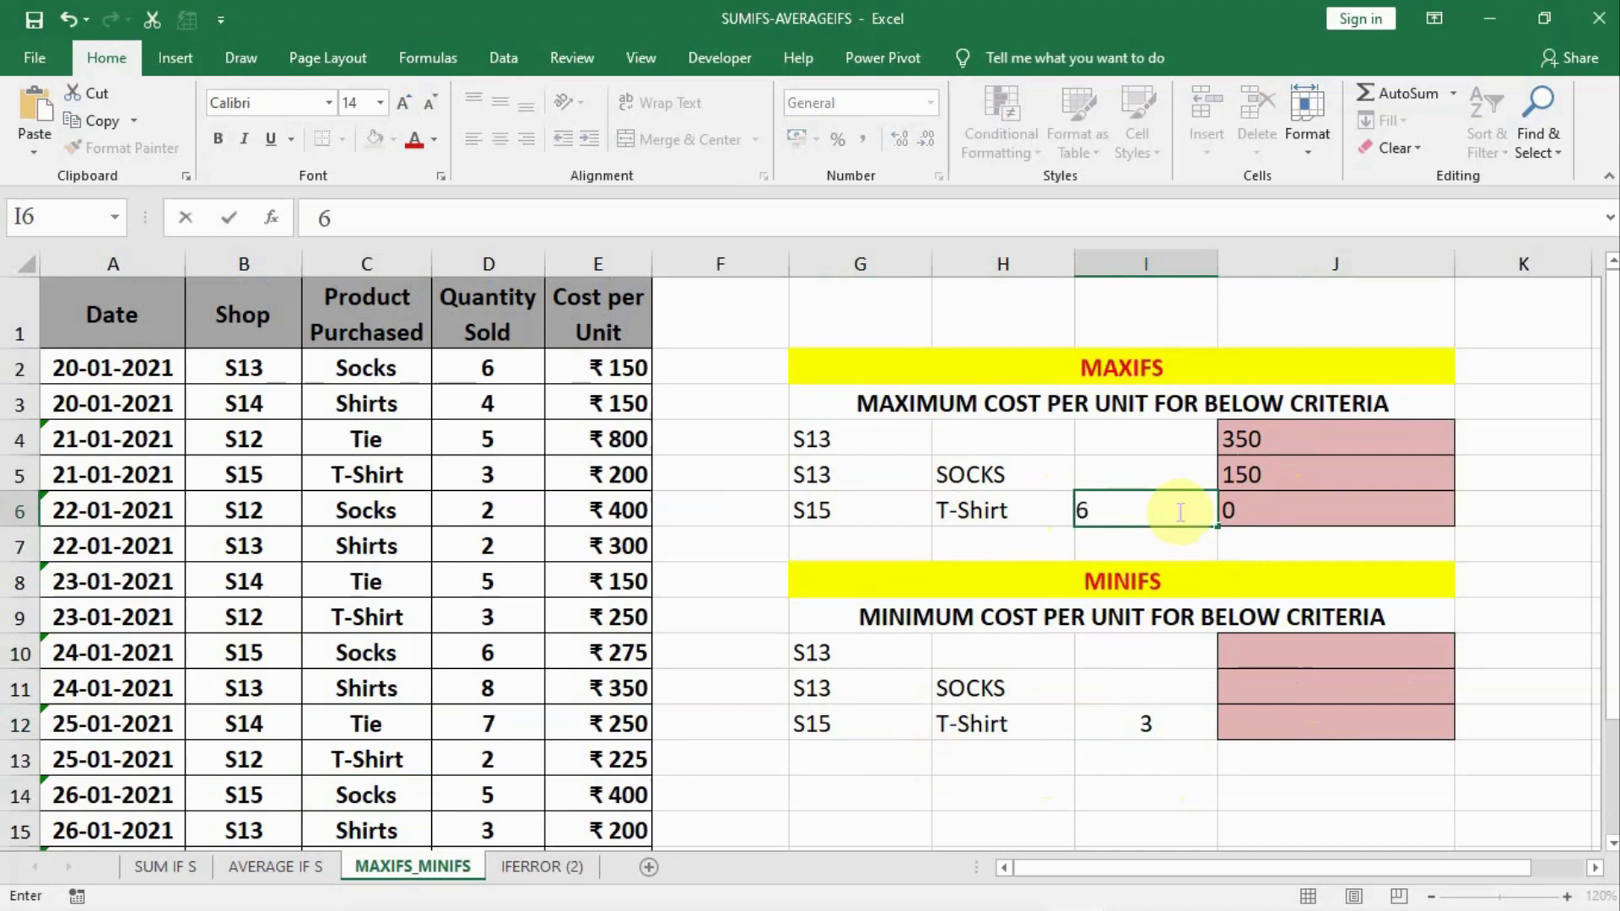
pyautogui.press('Escape')
# Edit the arguments of the J6 MAXIFS formula, replacing the fixed "S15" shop criterion with a reference to cell G6.
pyautogui.click(1234, 512)
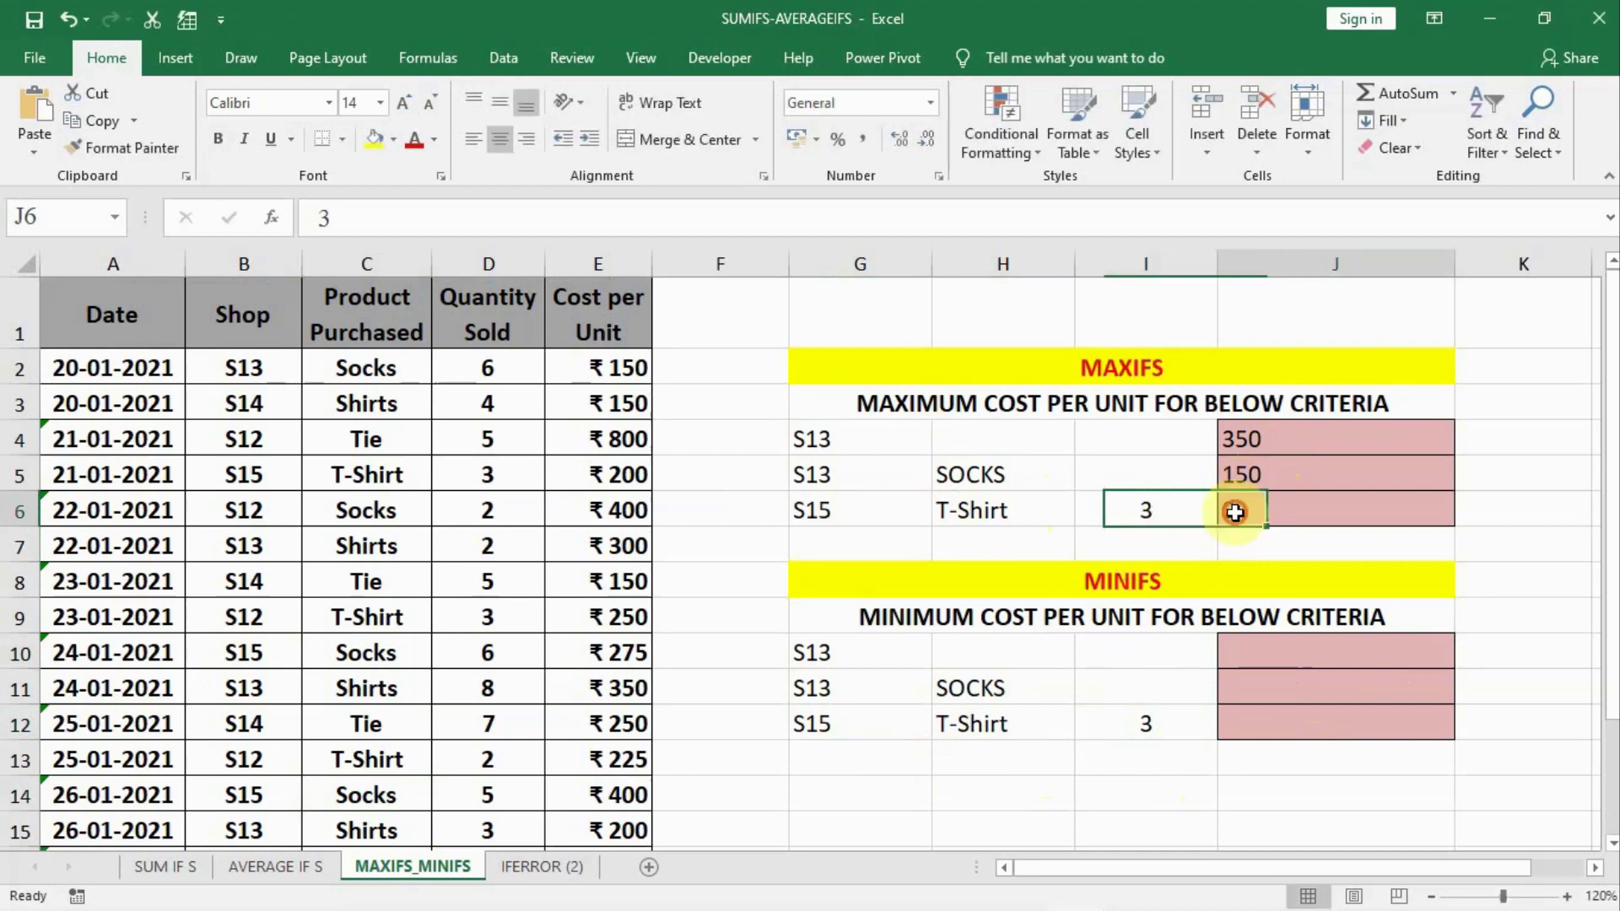
pyautogui.click(270, 219)
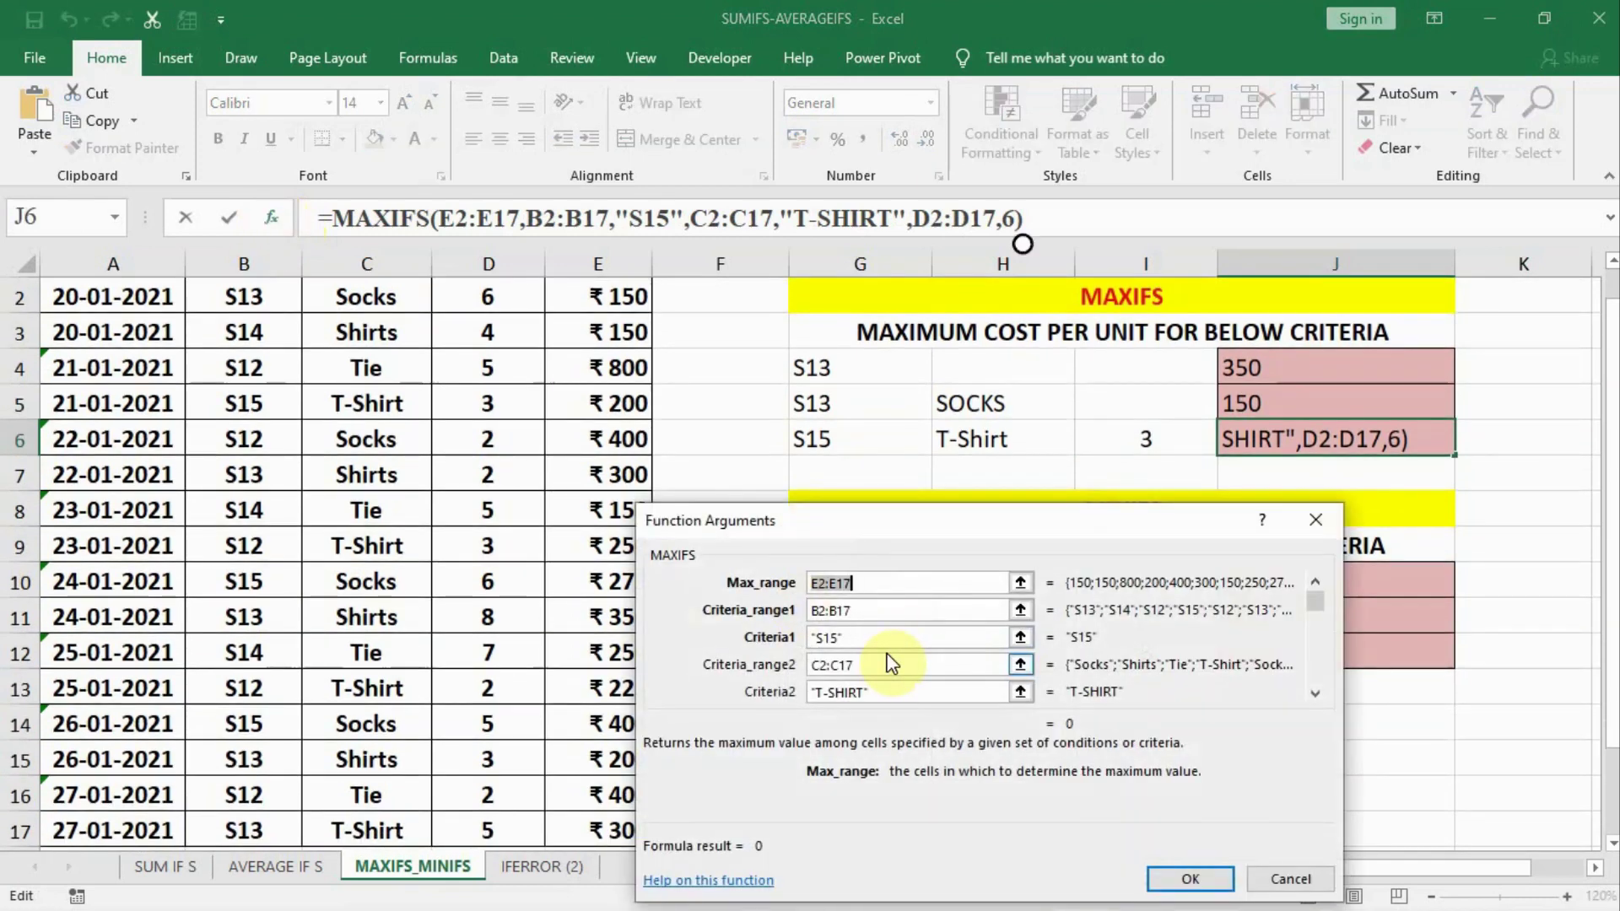
pyautogui.click(863, 638)
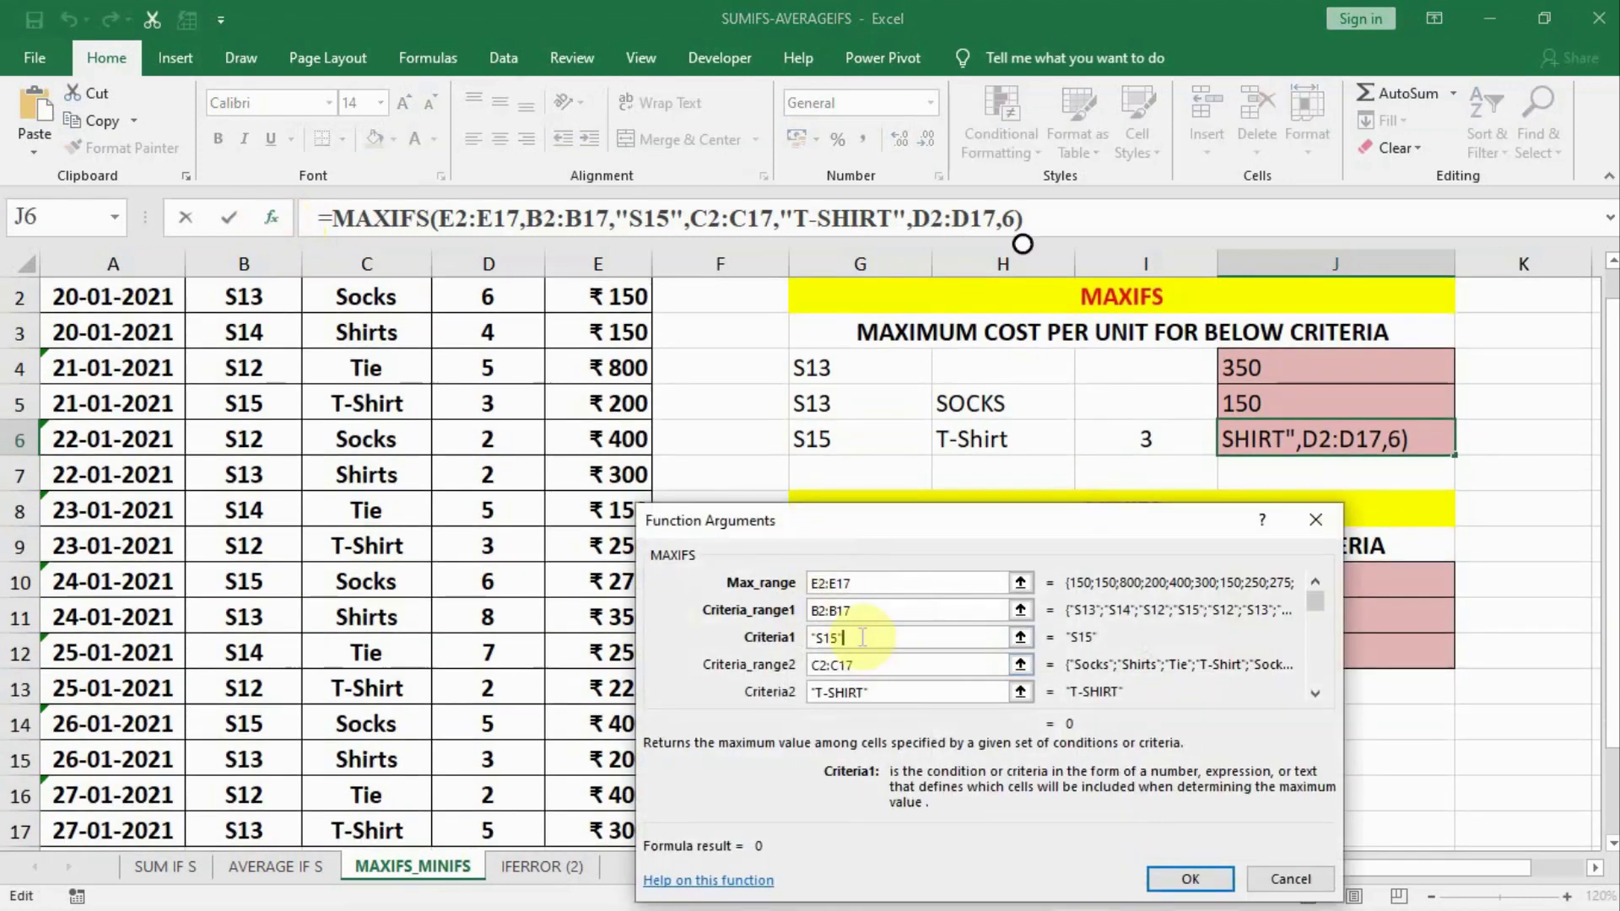
pyautogui.press('BackSpace')
pyautogui.press('BackSpace')
pyautogui.press('BackSpace')
pyautogui.press('BackSpace')
pyautogui.press('BackSpace')
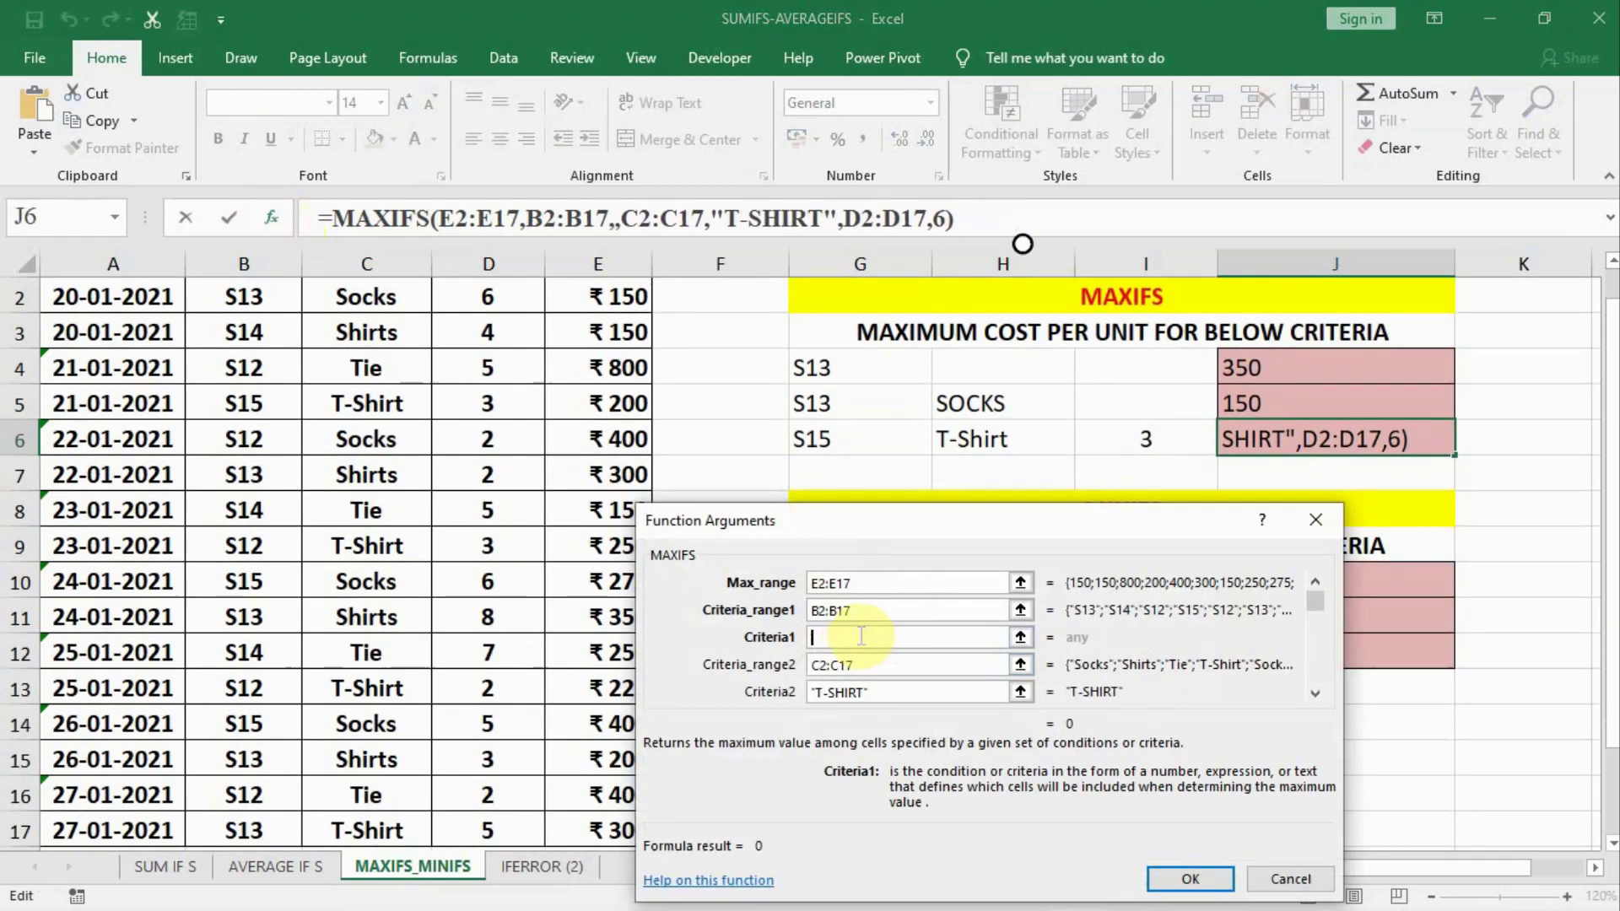
pyautogui.click(859, 426)
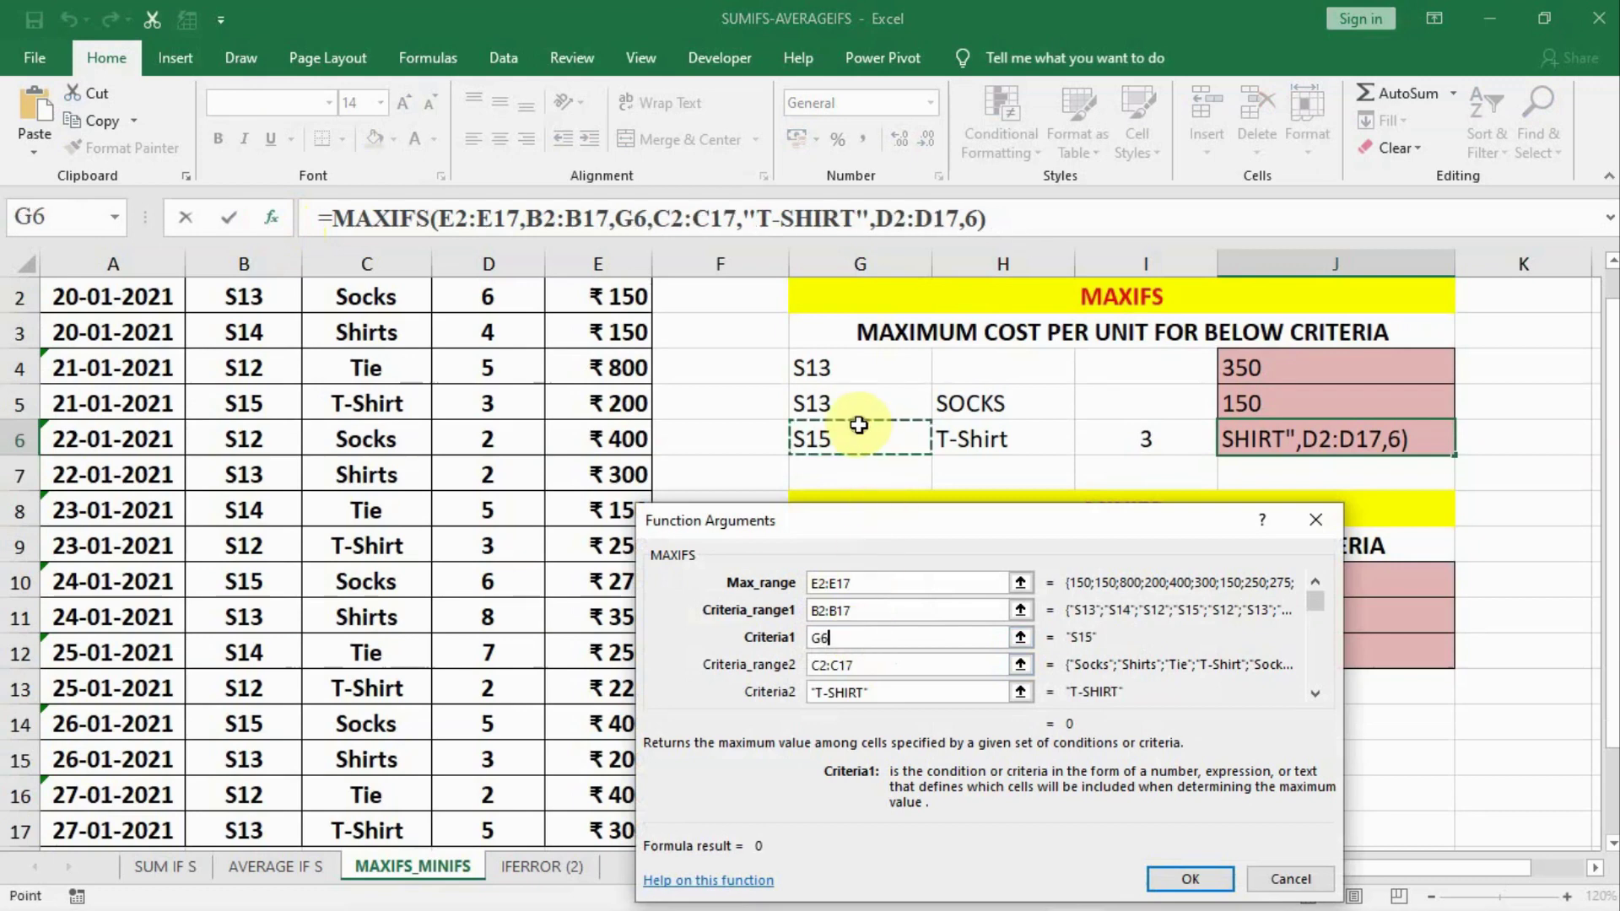
# Replace the second and third criteria of the J6 formula with references to cells H6 and I6, and apply the formula.
pyautogui.click(886, 693)
pyautogui.press('BackSpace')
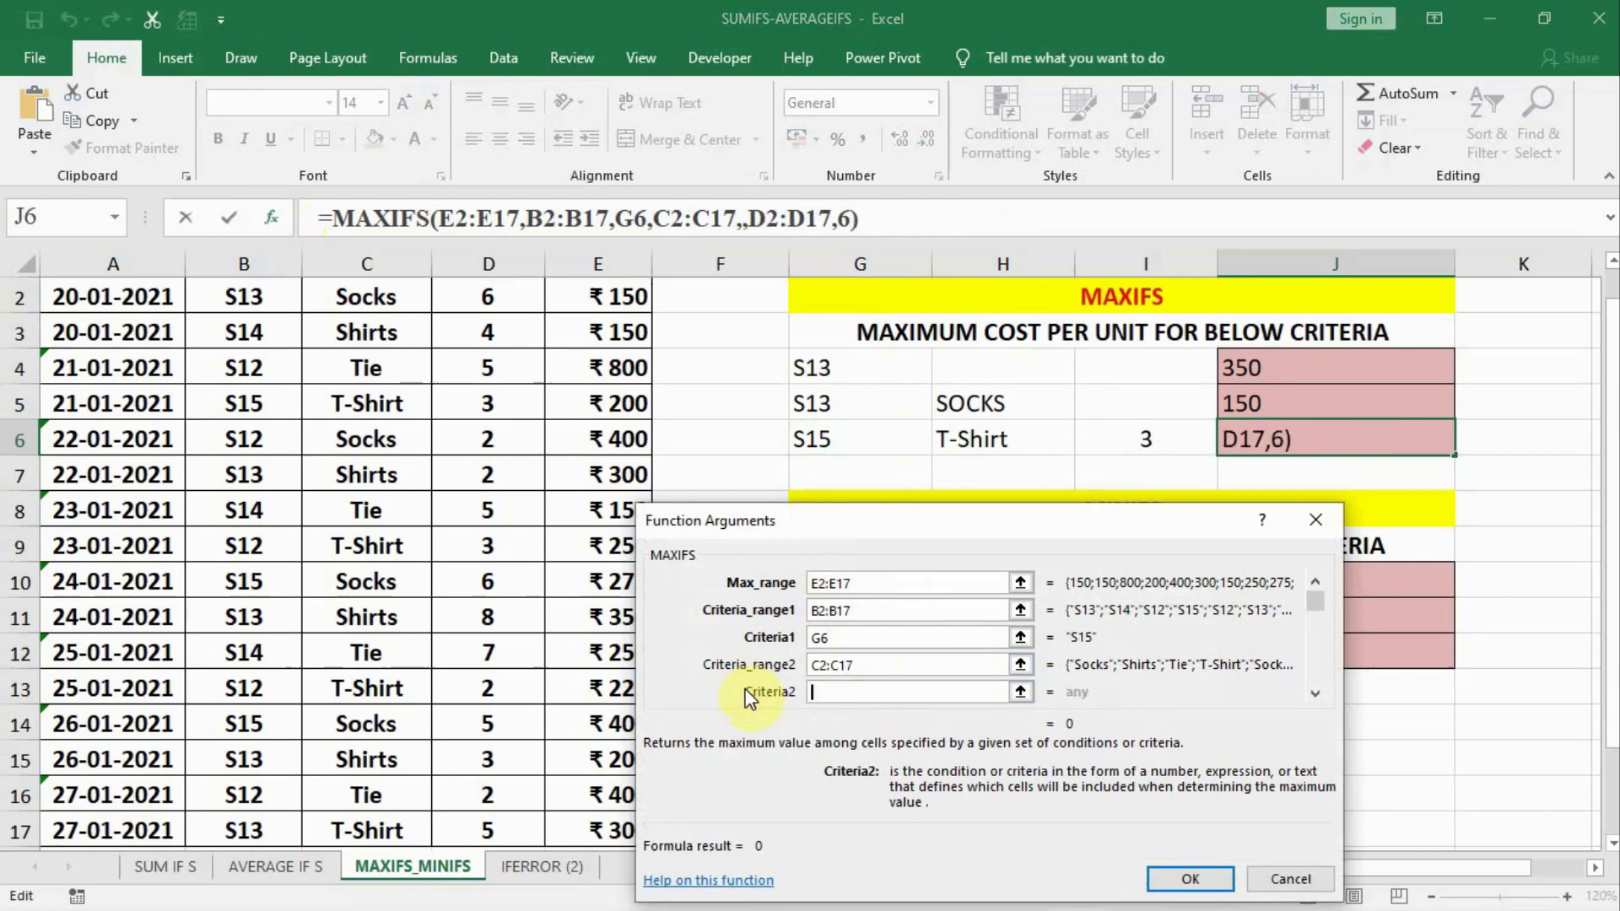
pyautogui.click(1018, 438)
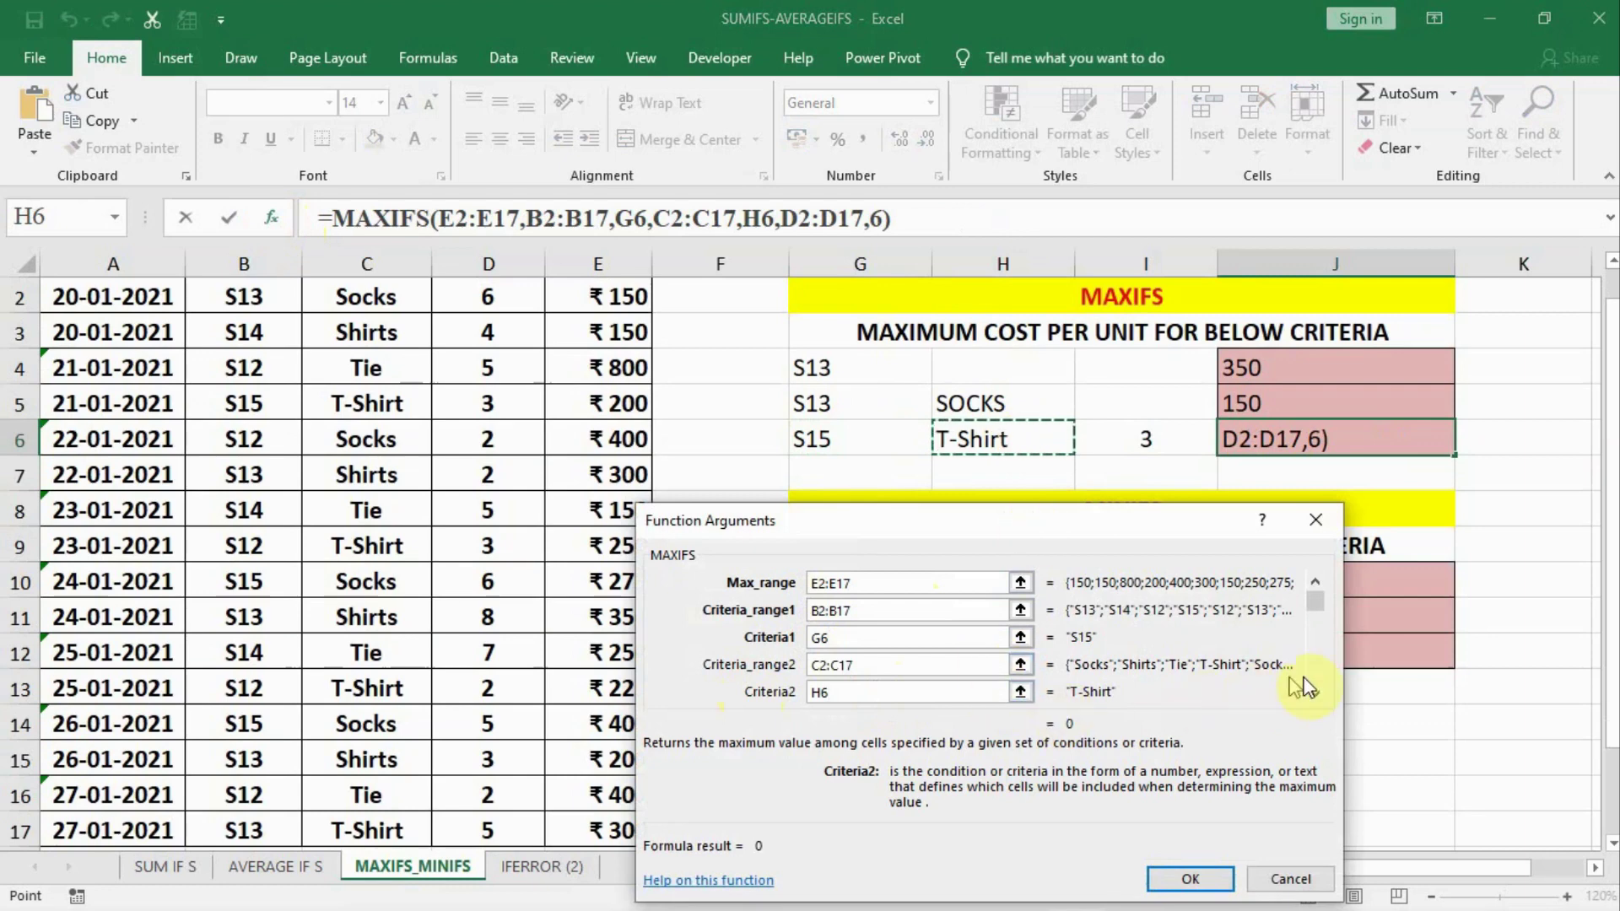
pyautogui.click(1315, 696)
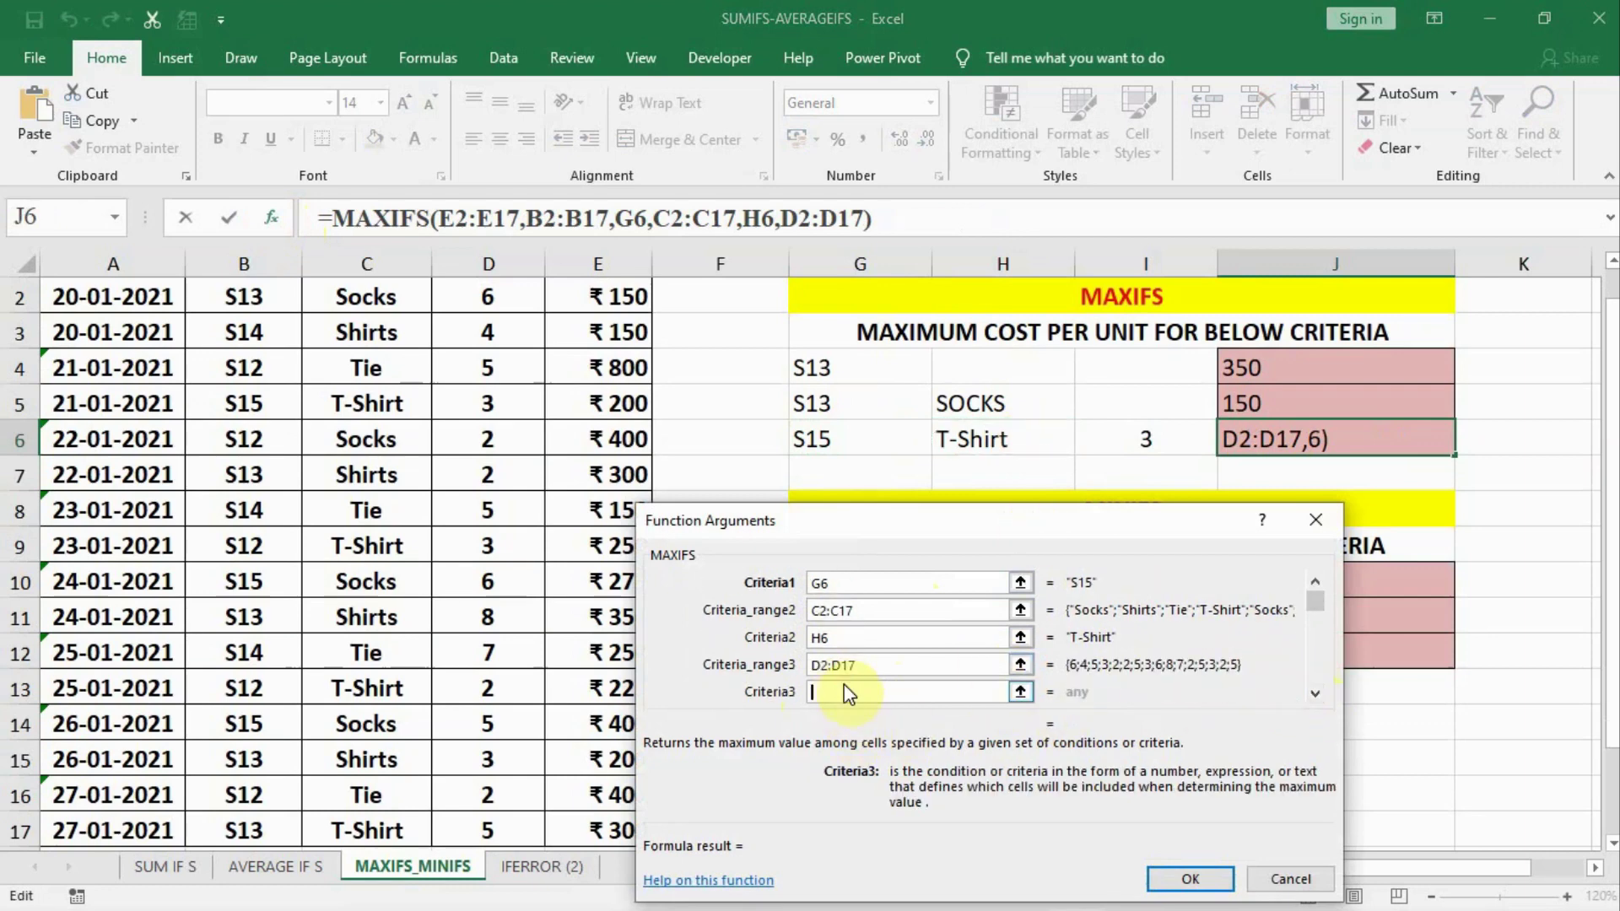
pyautogui.click(1144, 438)
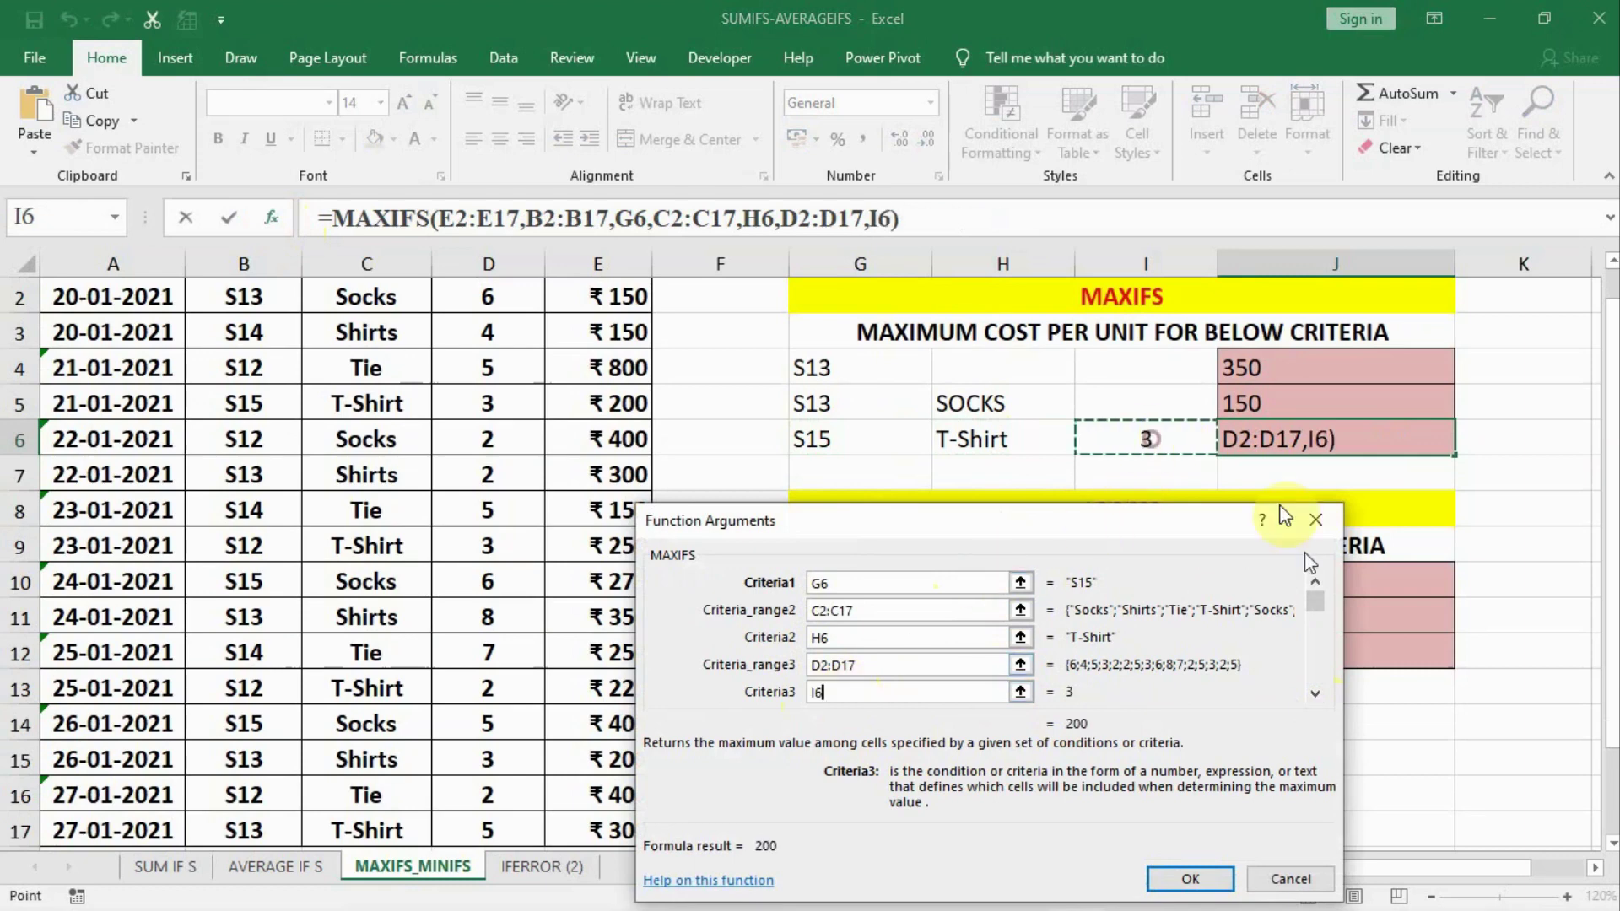
pyautogui.click(1192, 877)
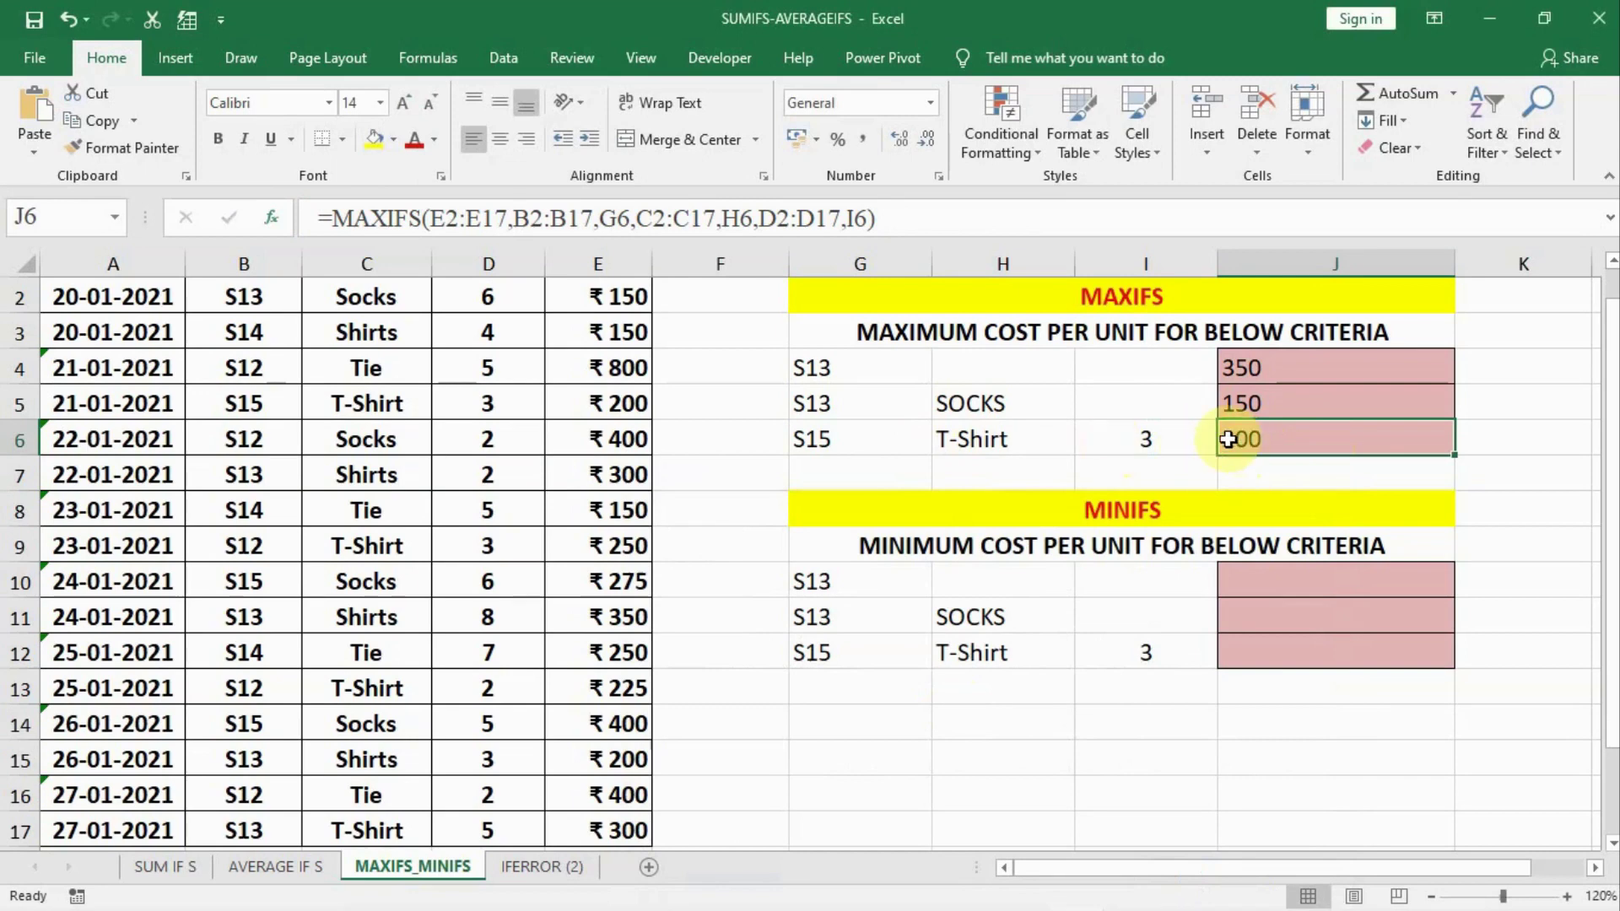
# Set the quantity criterion in cell I6 to 6.
pyautogui.click(1152, 434)
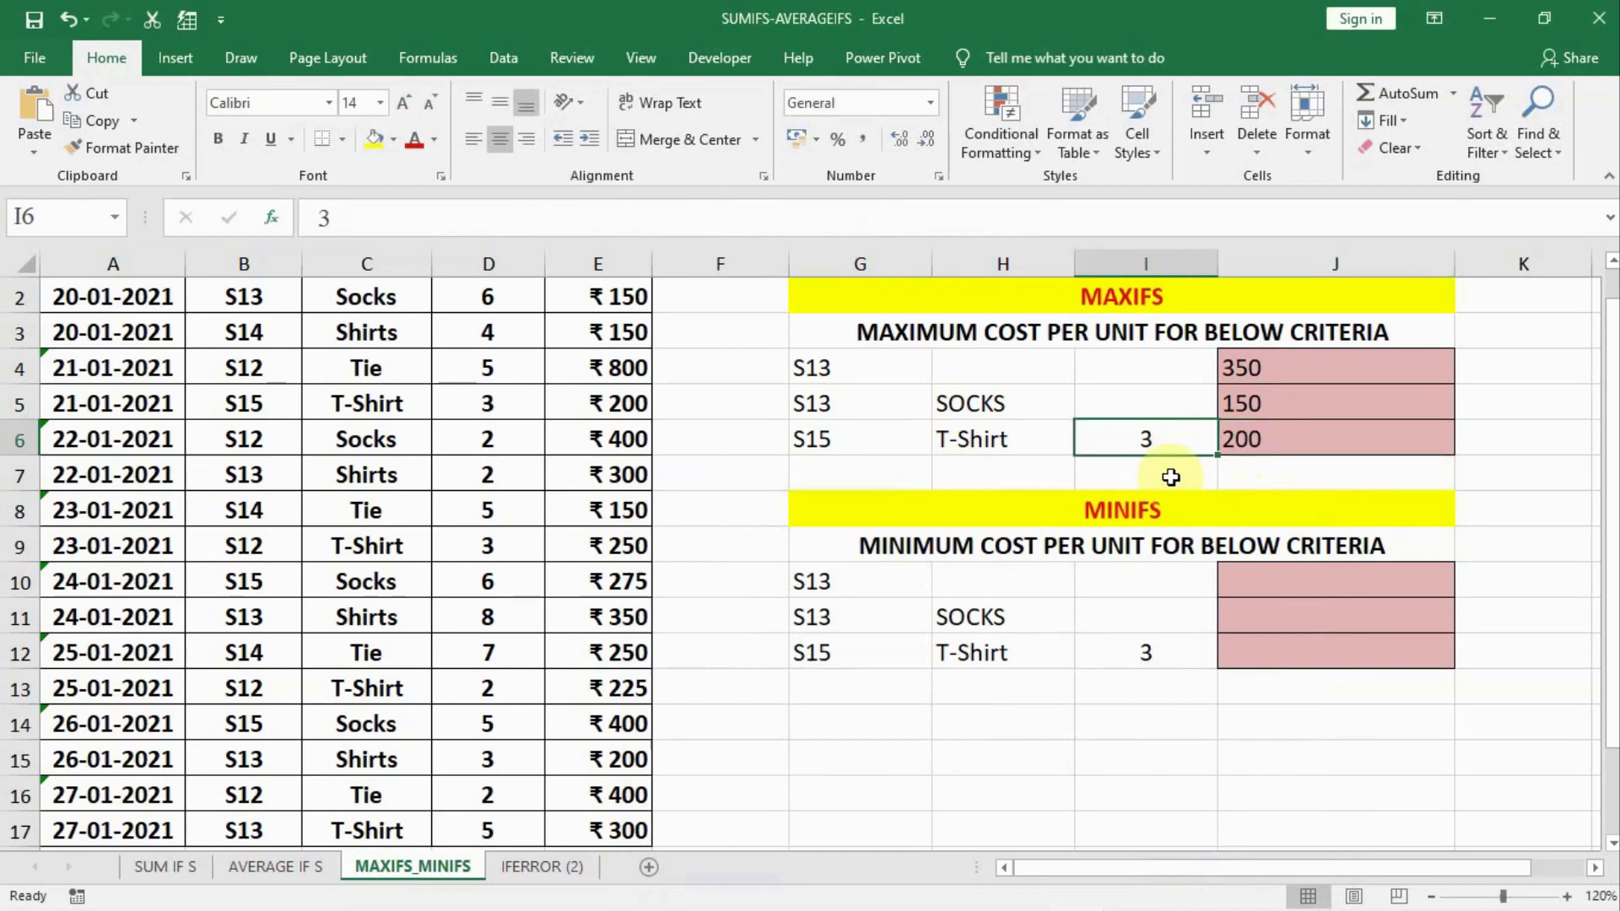
pyautogui.write('6')
pyautogui.press('Return')
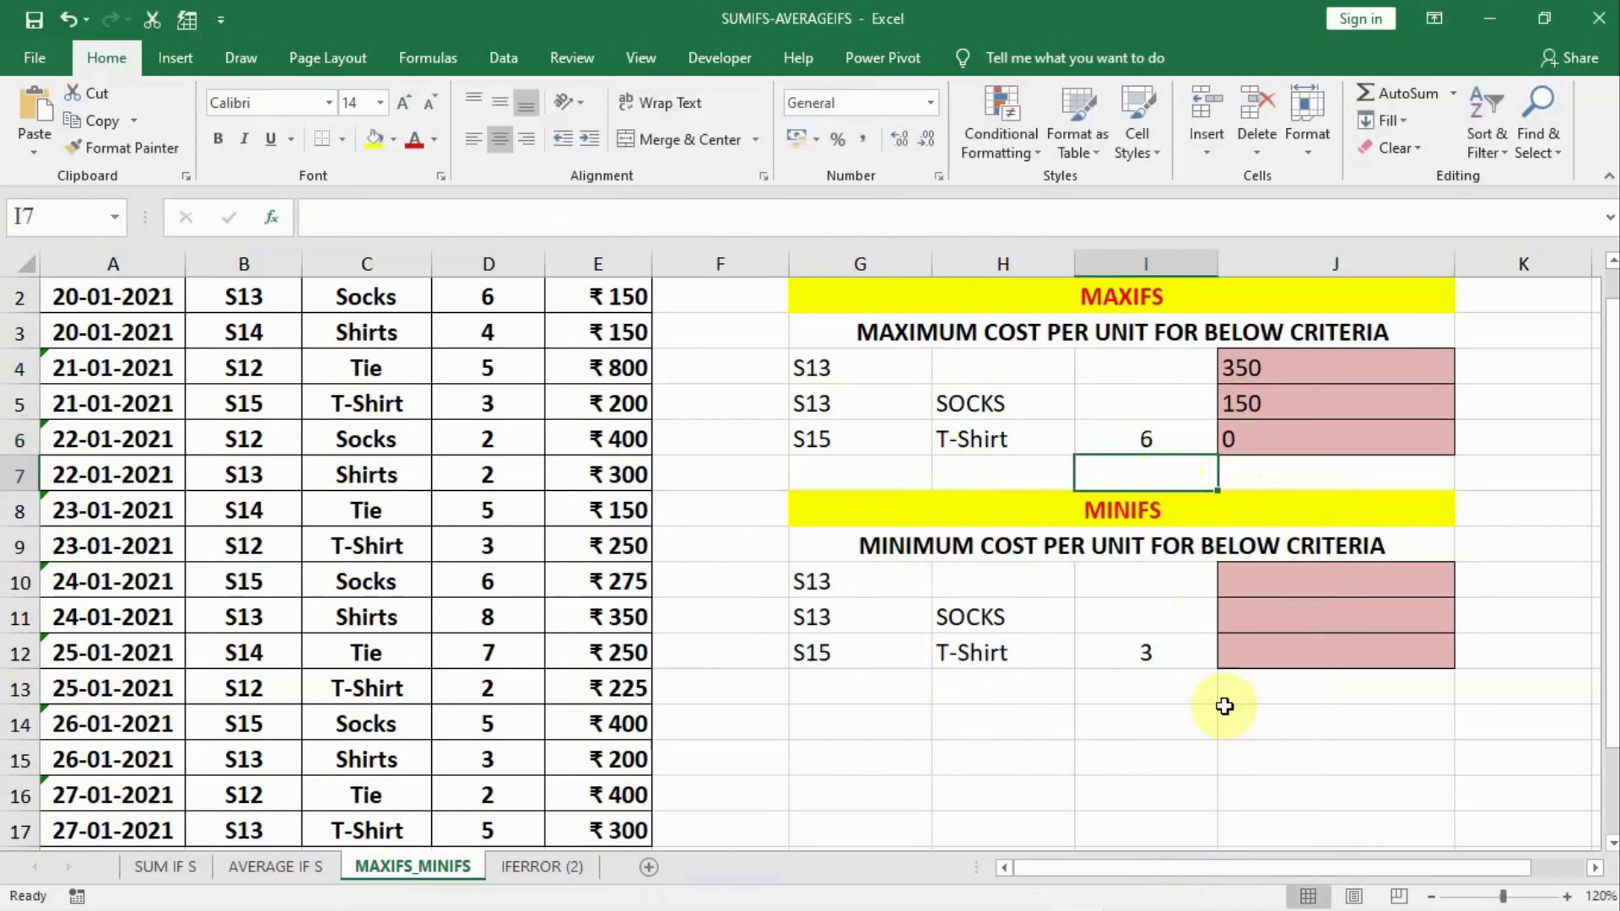
# Start a MINIFS formula in J10 with Cost per Unit range E2:E17 as the minimum range.
pyautogui.scroll(1, 1189, 647)
pyautogui.click(1247, 644)
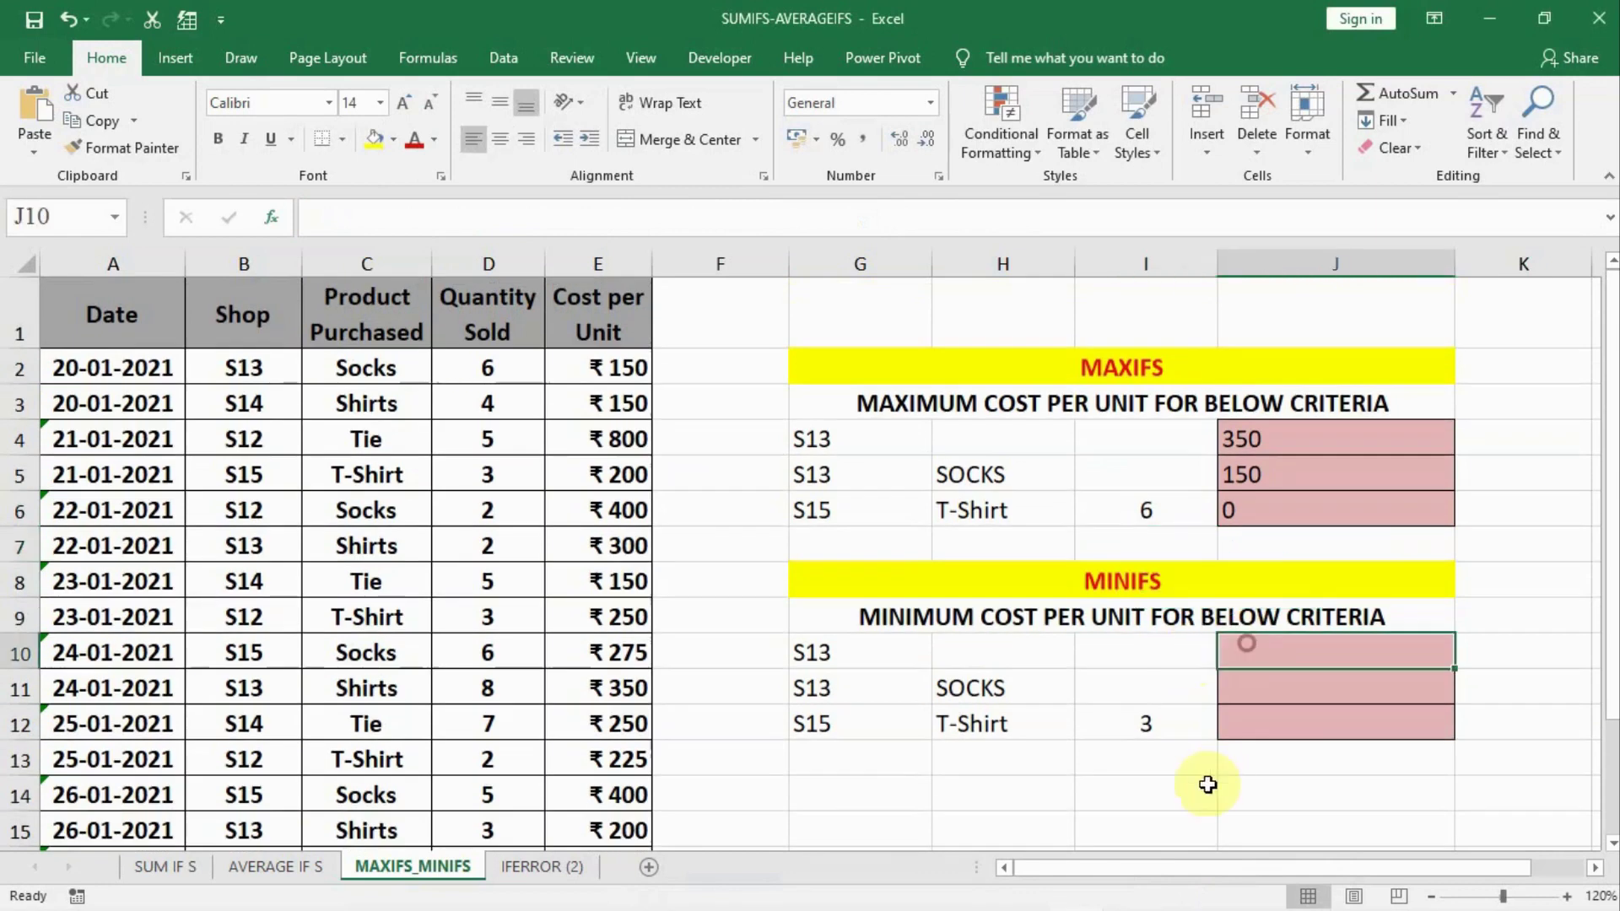
pyautogui.write('=')
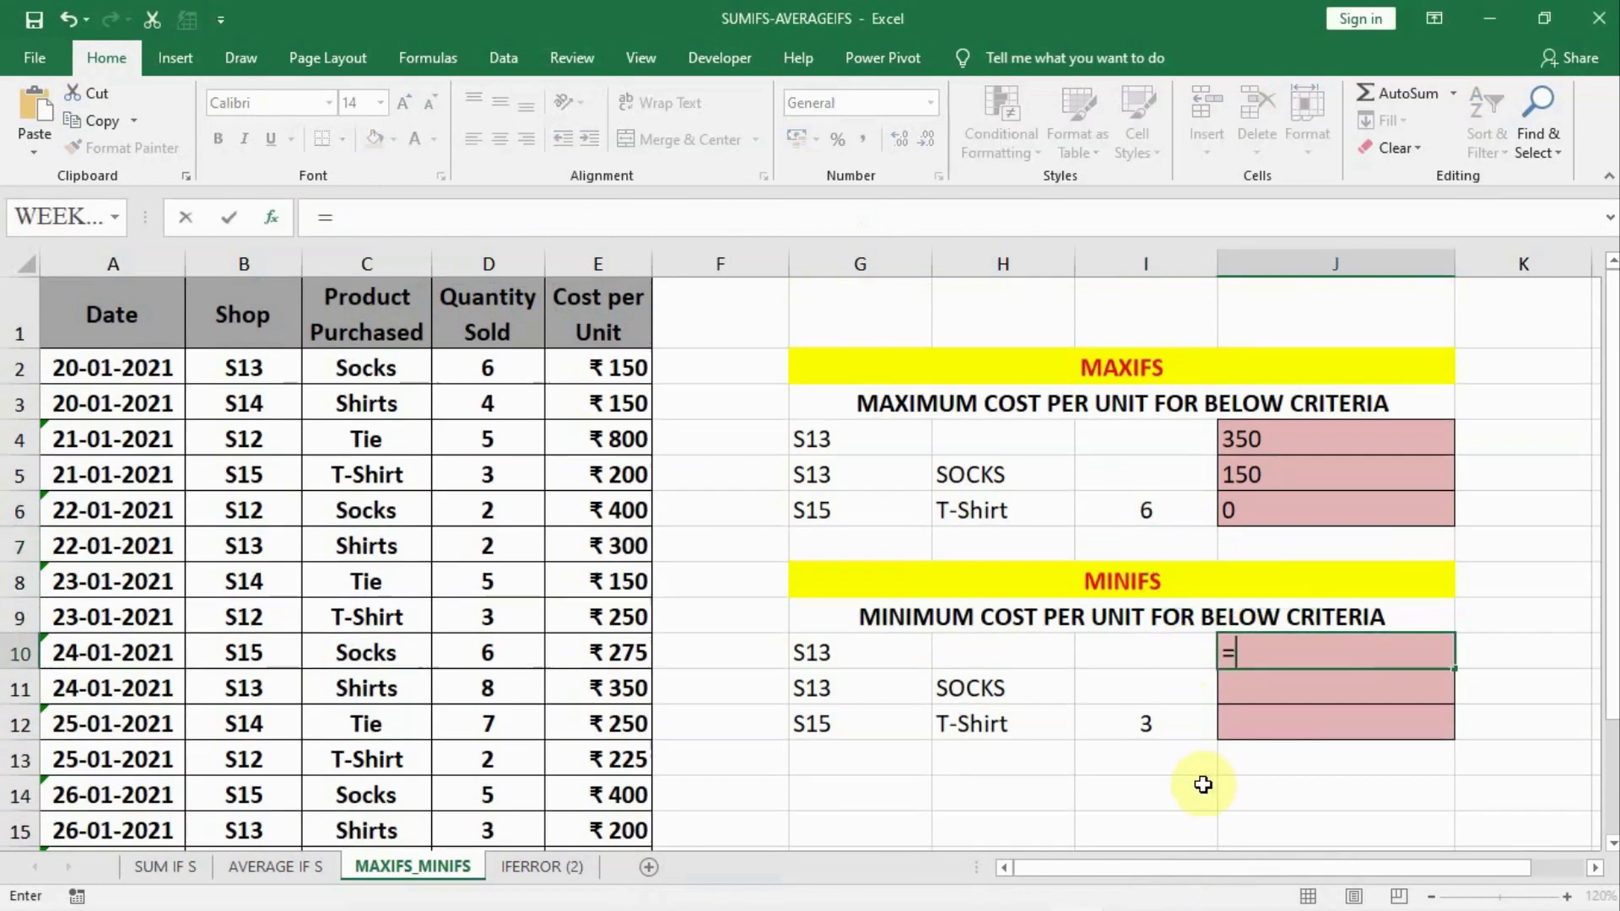
pyautogui.write('MINIF')
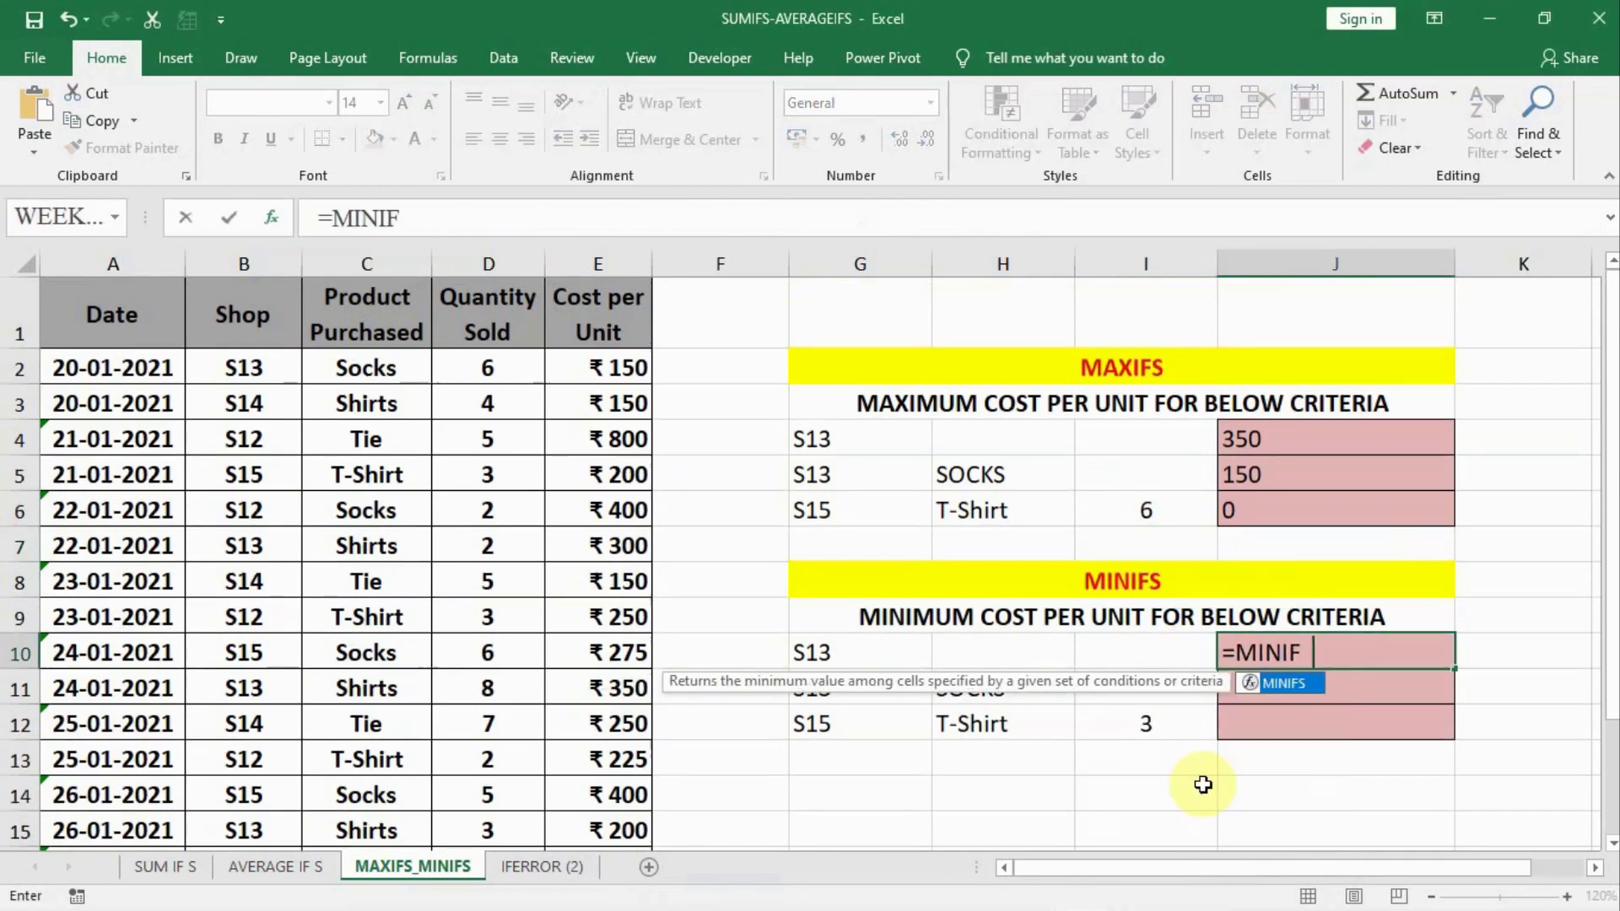
pyautogui.write('S(')
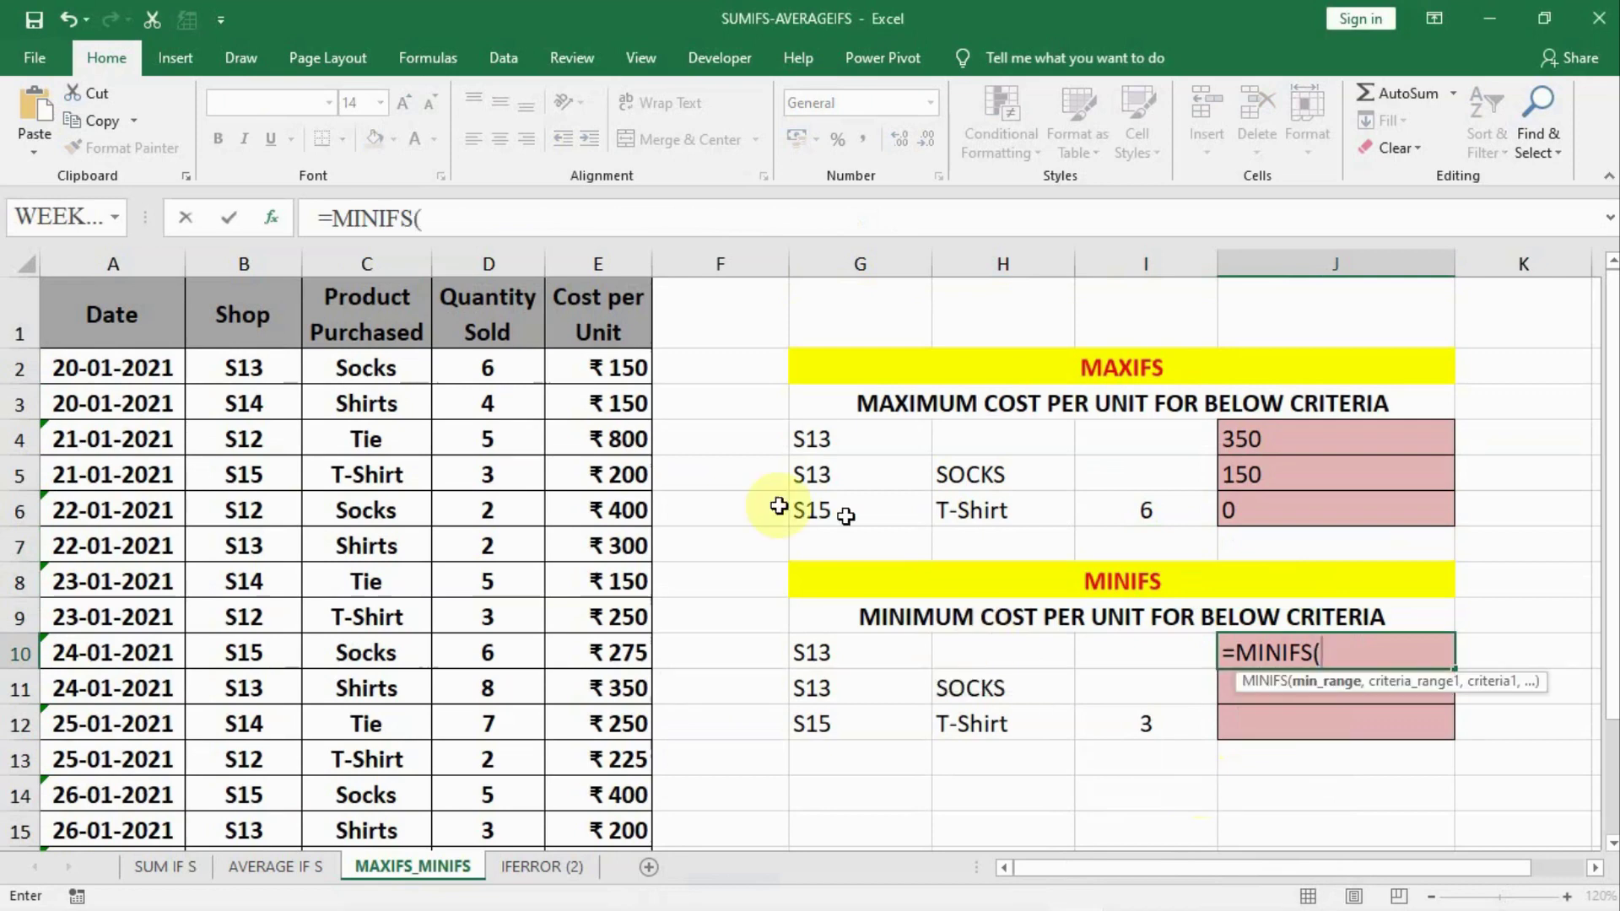
pyautogui.click(581, 372)
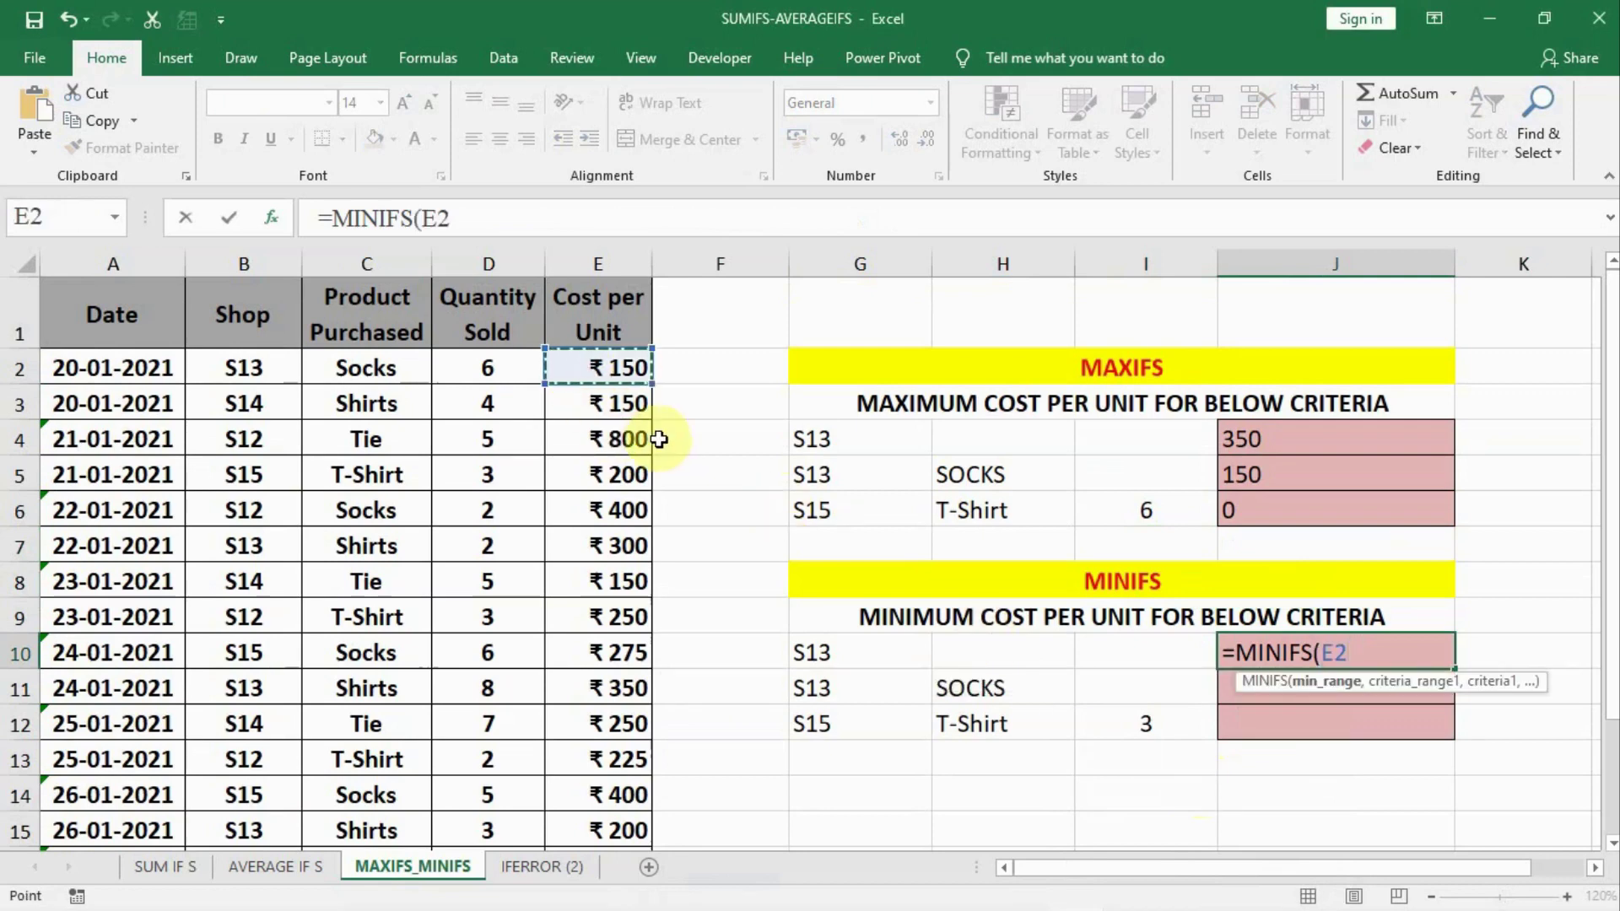
pyautogui.hotkey('ctrl', 'shift', 'Down')
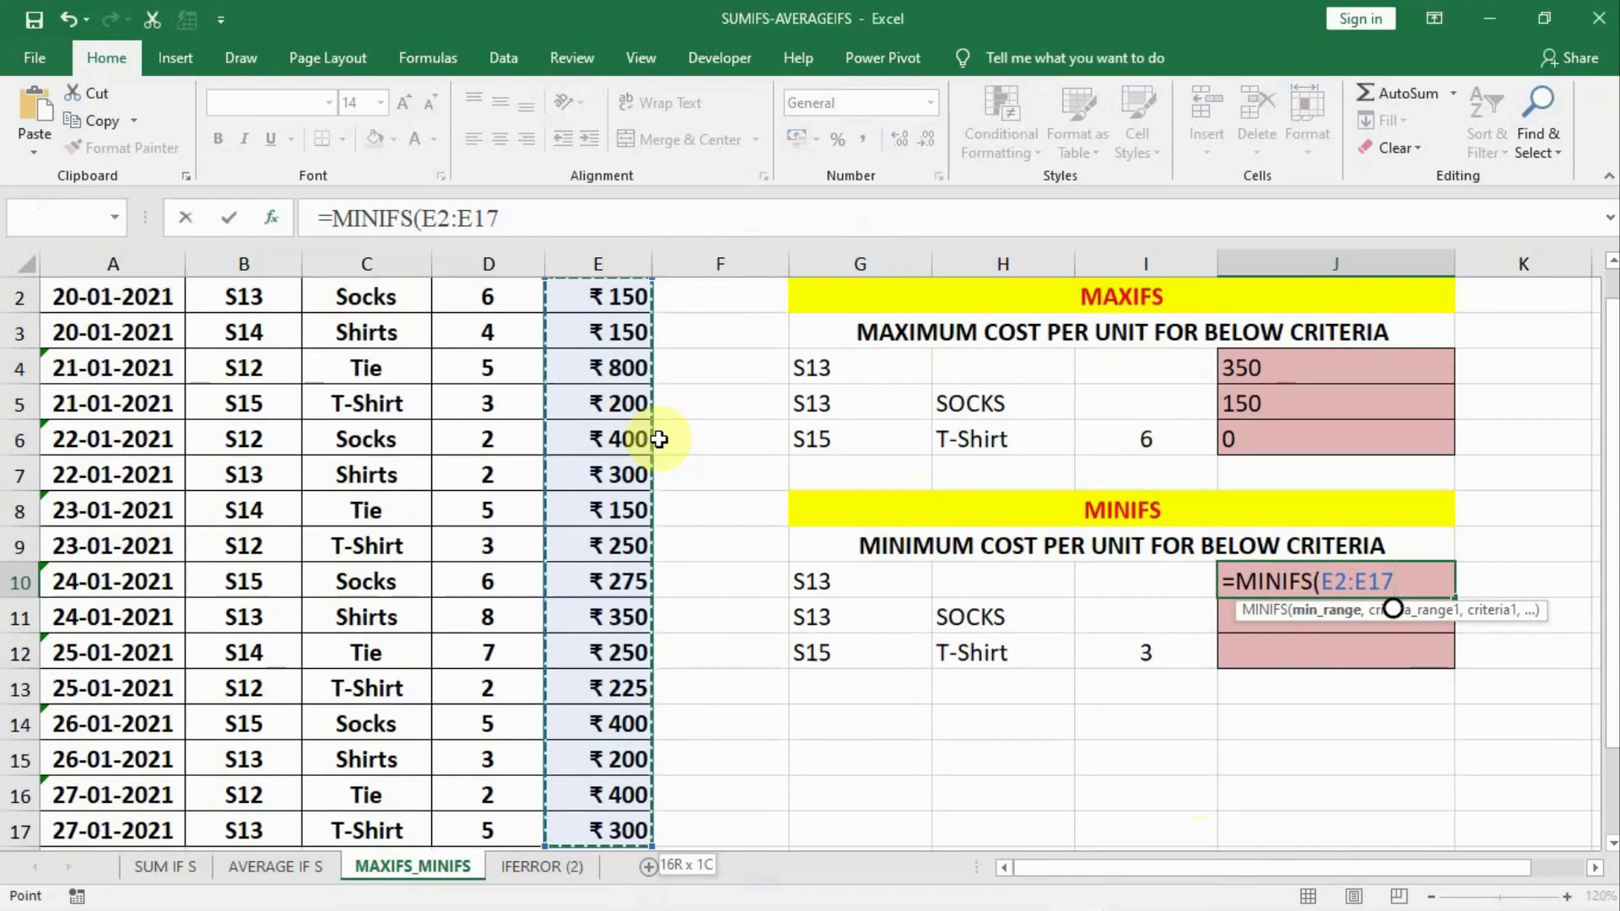
pyautogui.write(',')
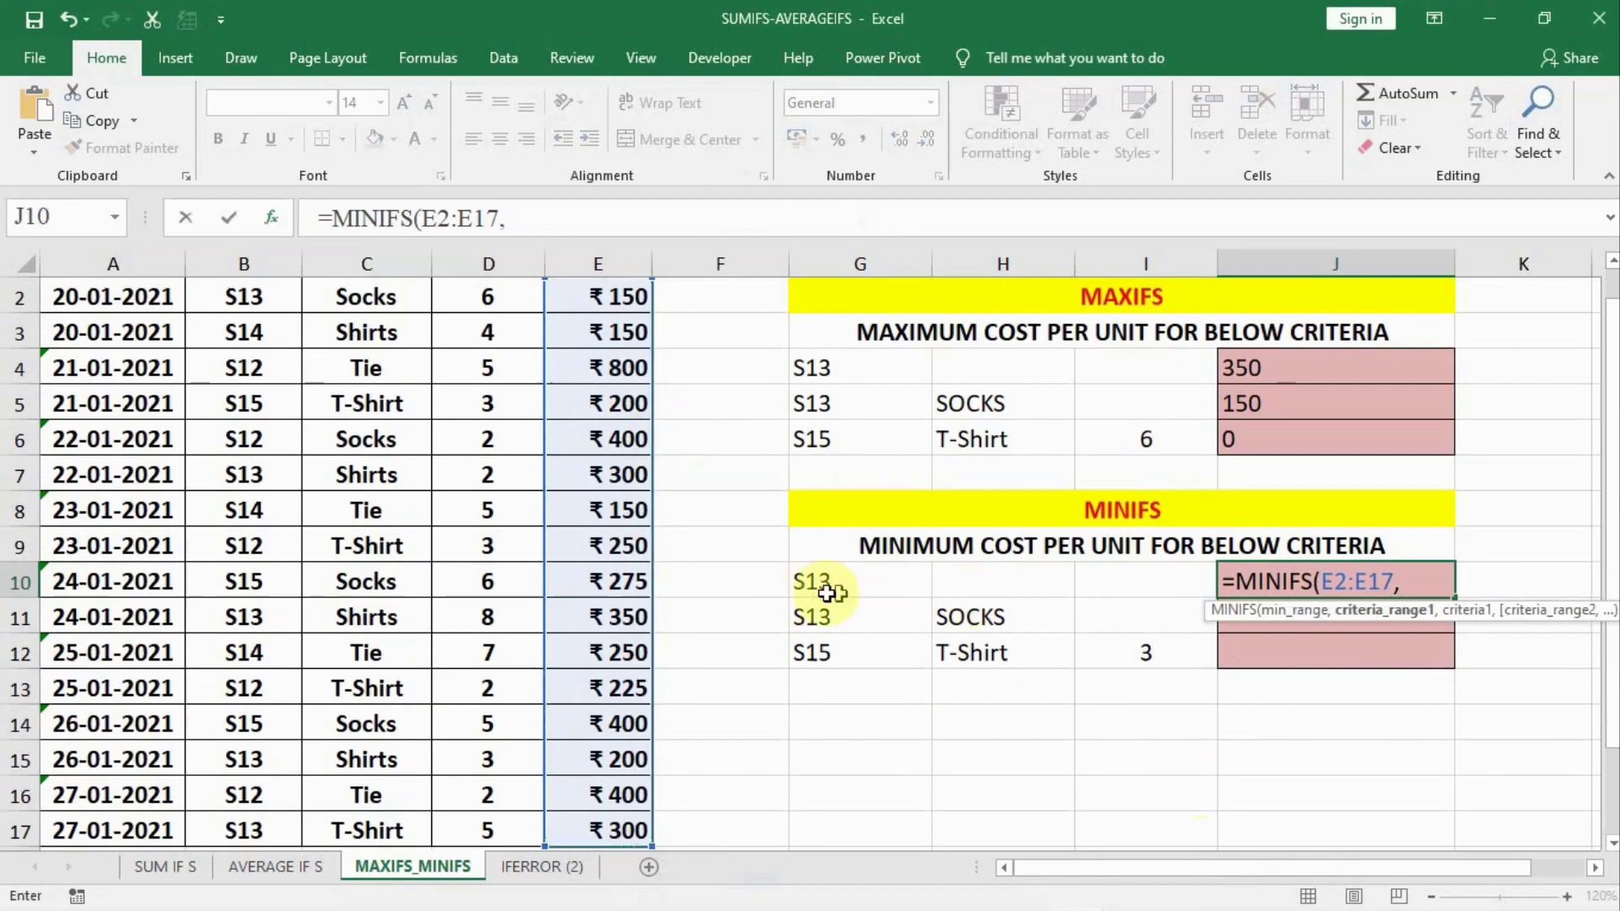
# Complete the J10 formula with Shop range B2:B17 and cell G10 as its criterion.
pyautogui.scroll(1, 352, 501)
pyautogui.click(226, 363)
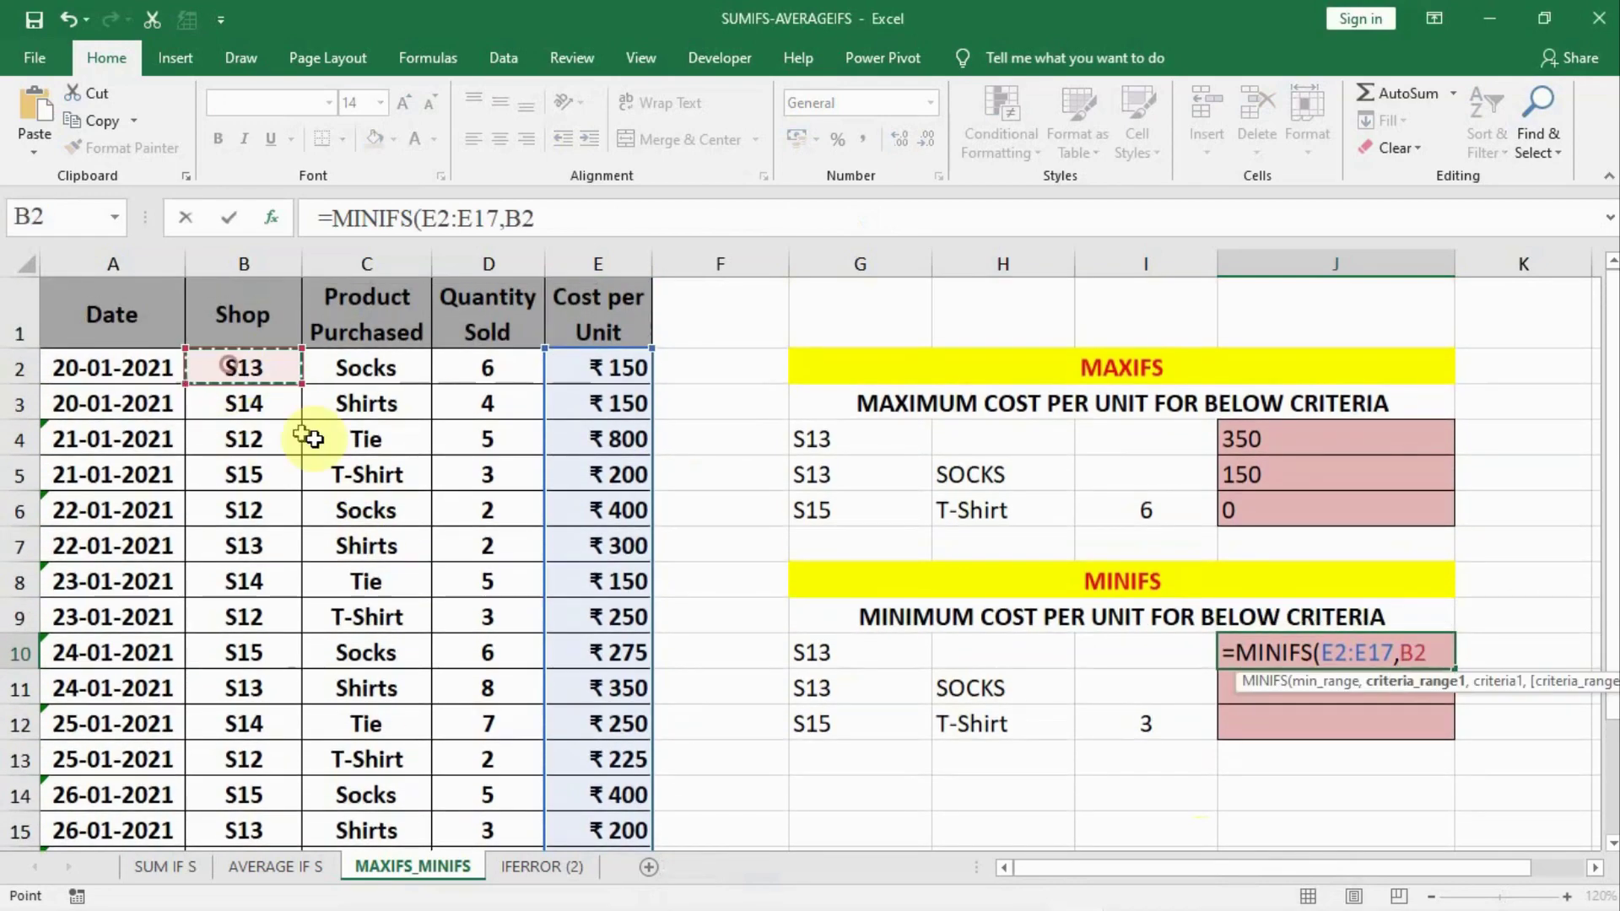
pyautogui.hotkey('ctrl', 'shift', 'Down')
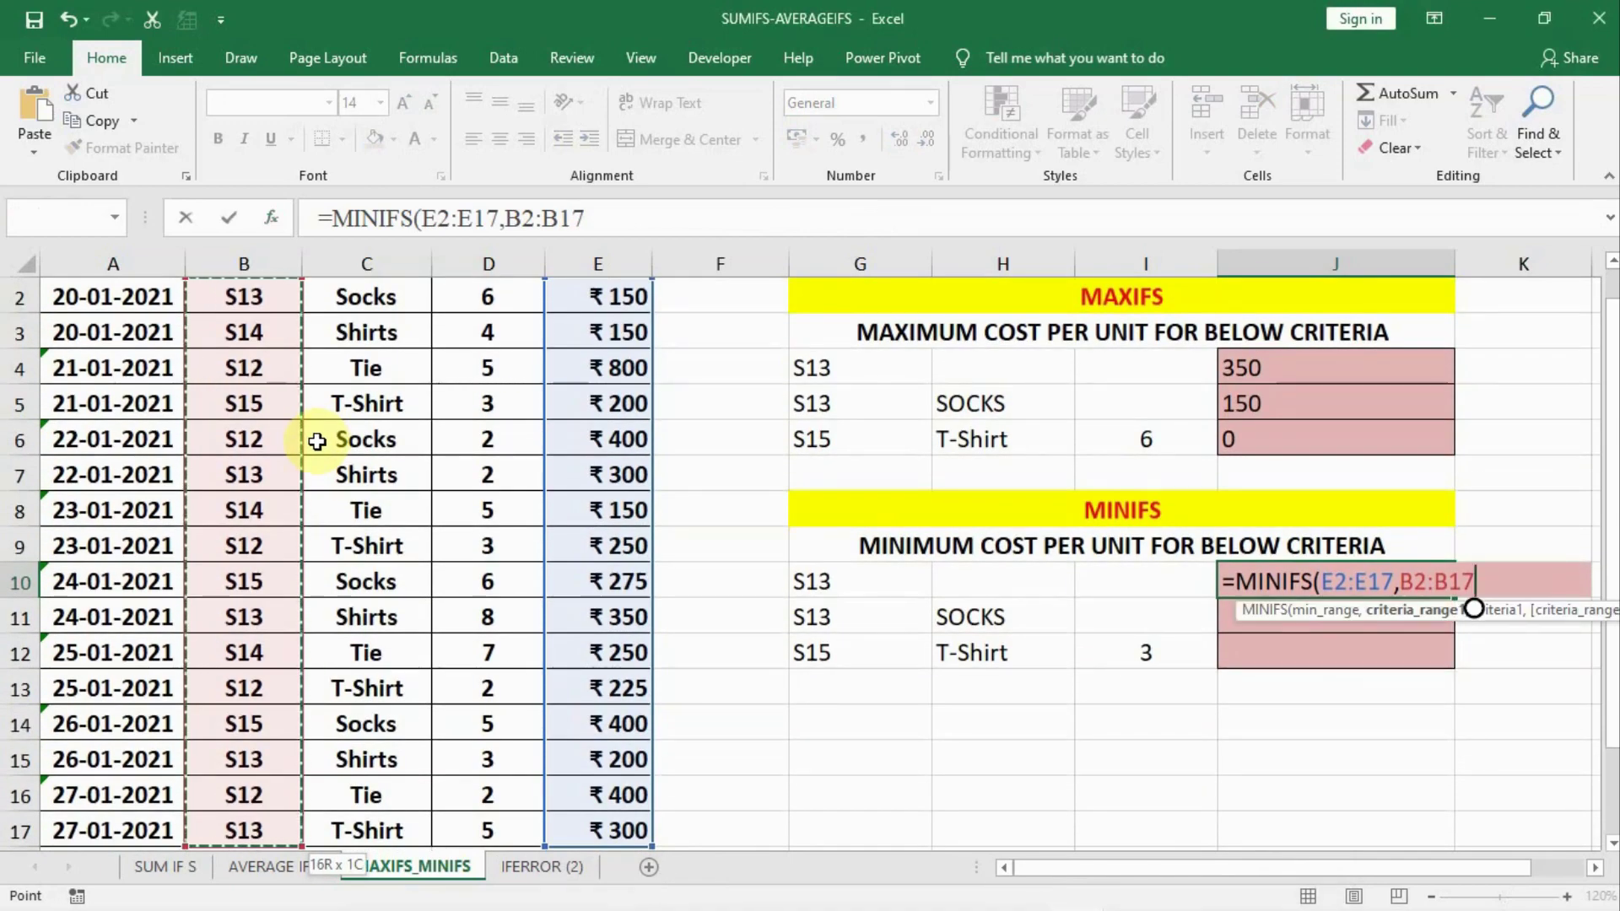
pyautogui.write(',')
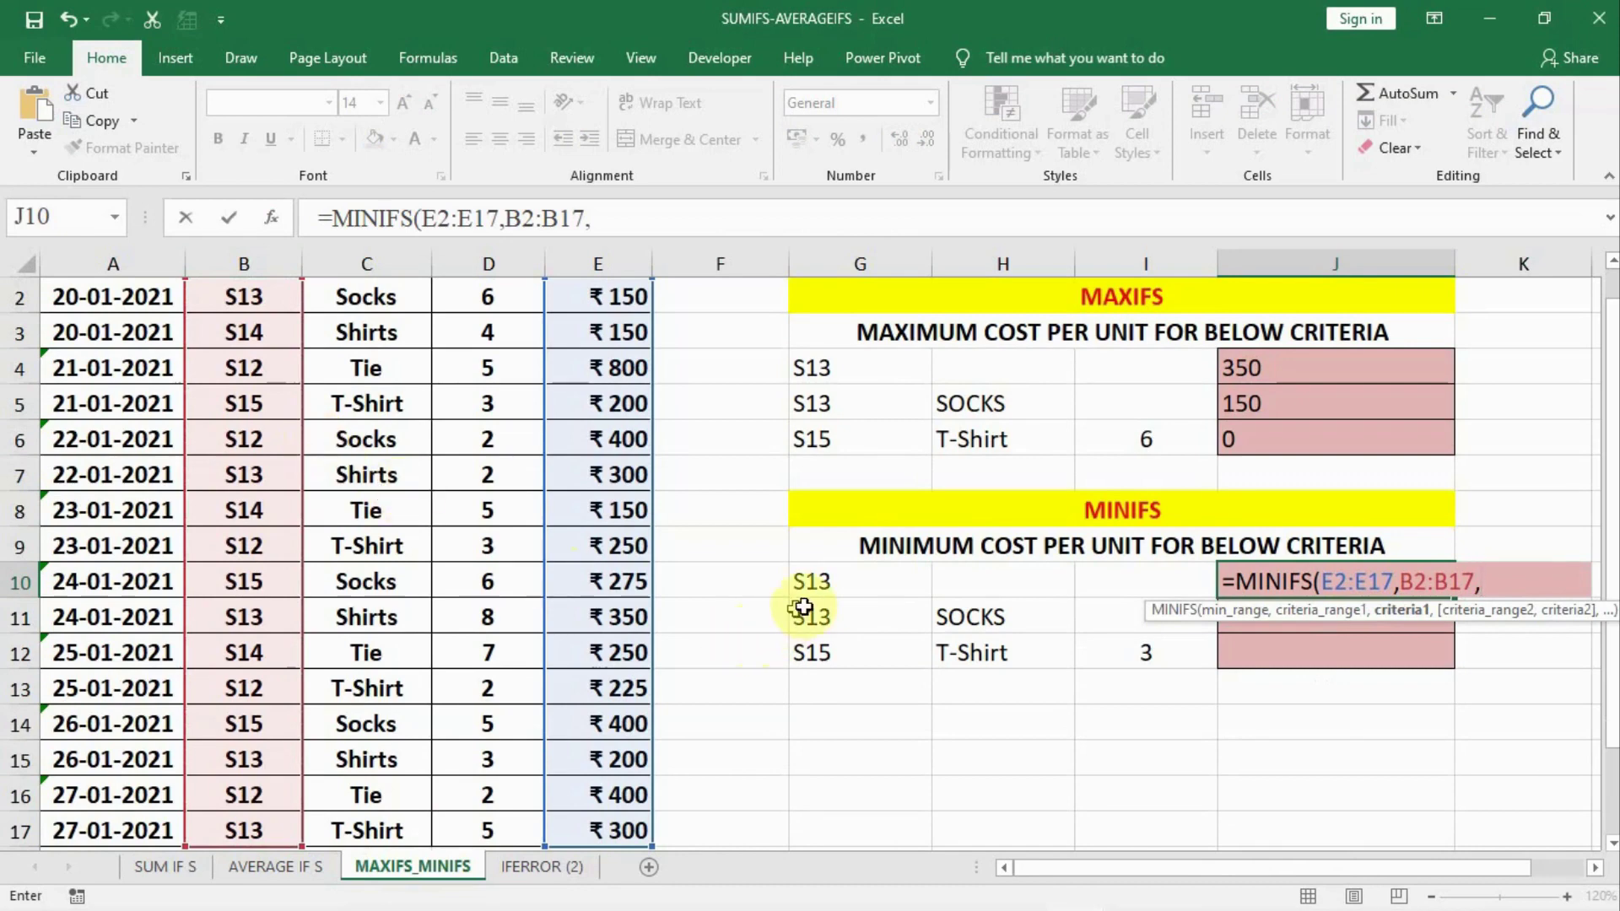
pyautogui.click(828, 581)
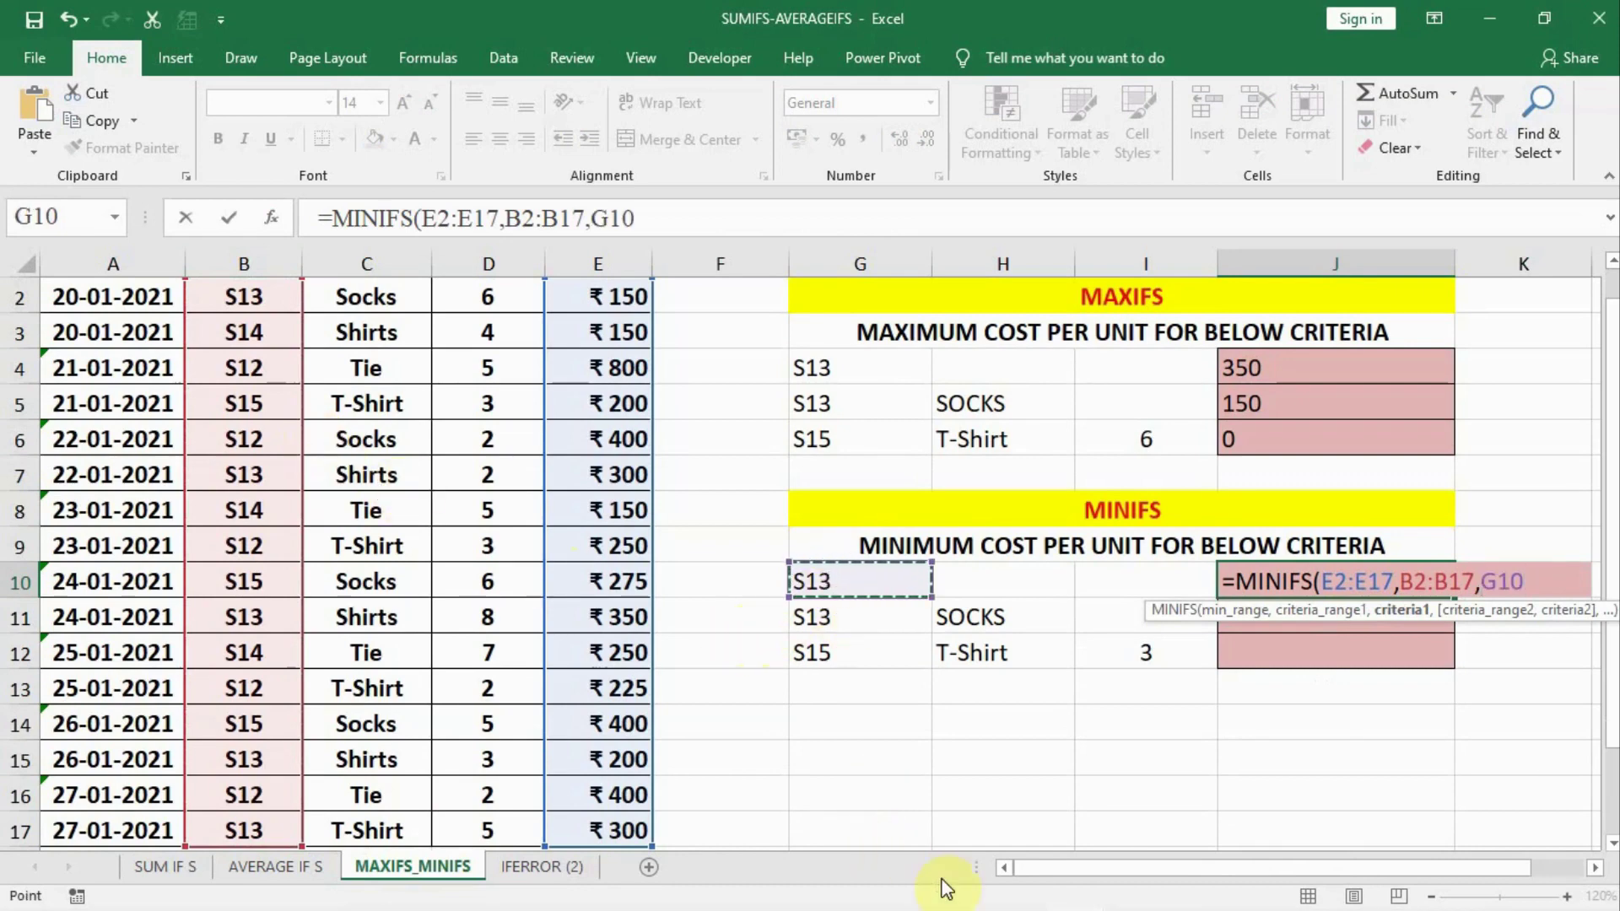
pyautogui.write(')')
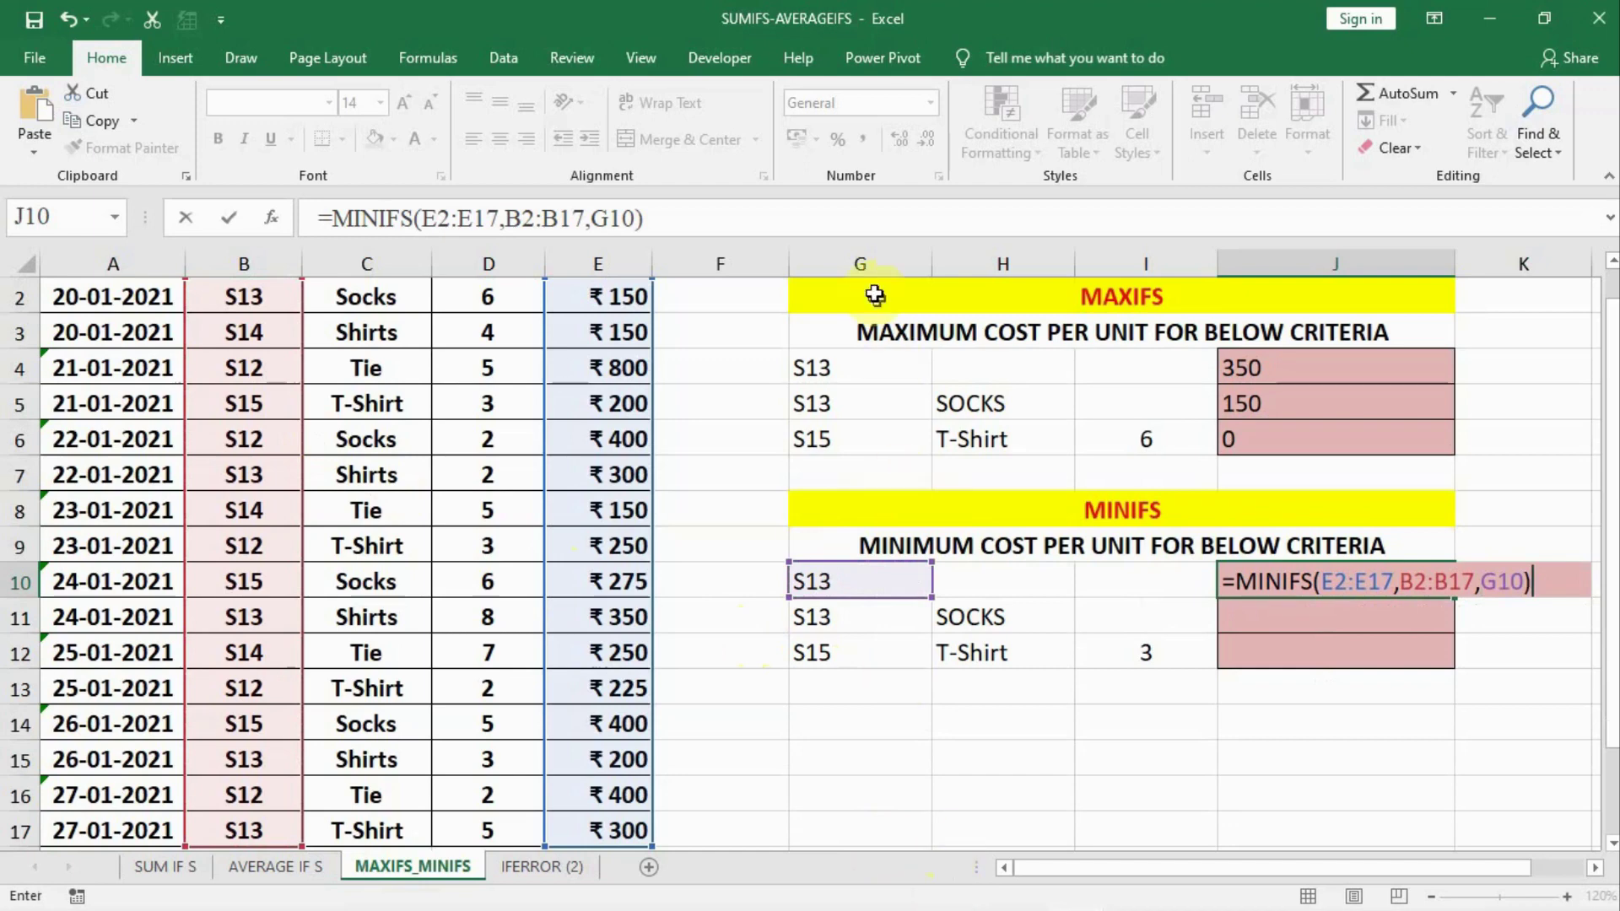
pyautogui.press('Return')
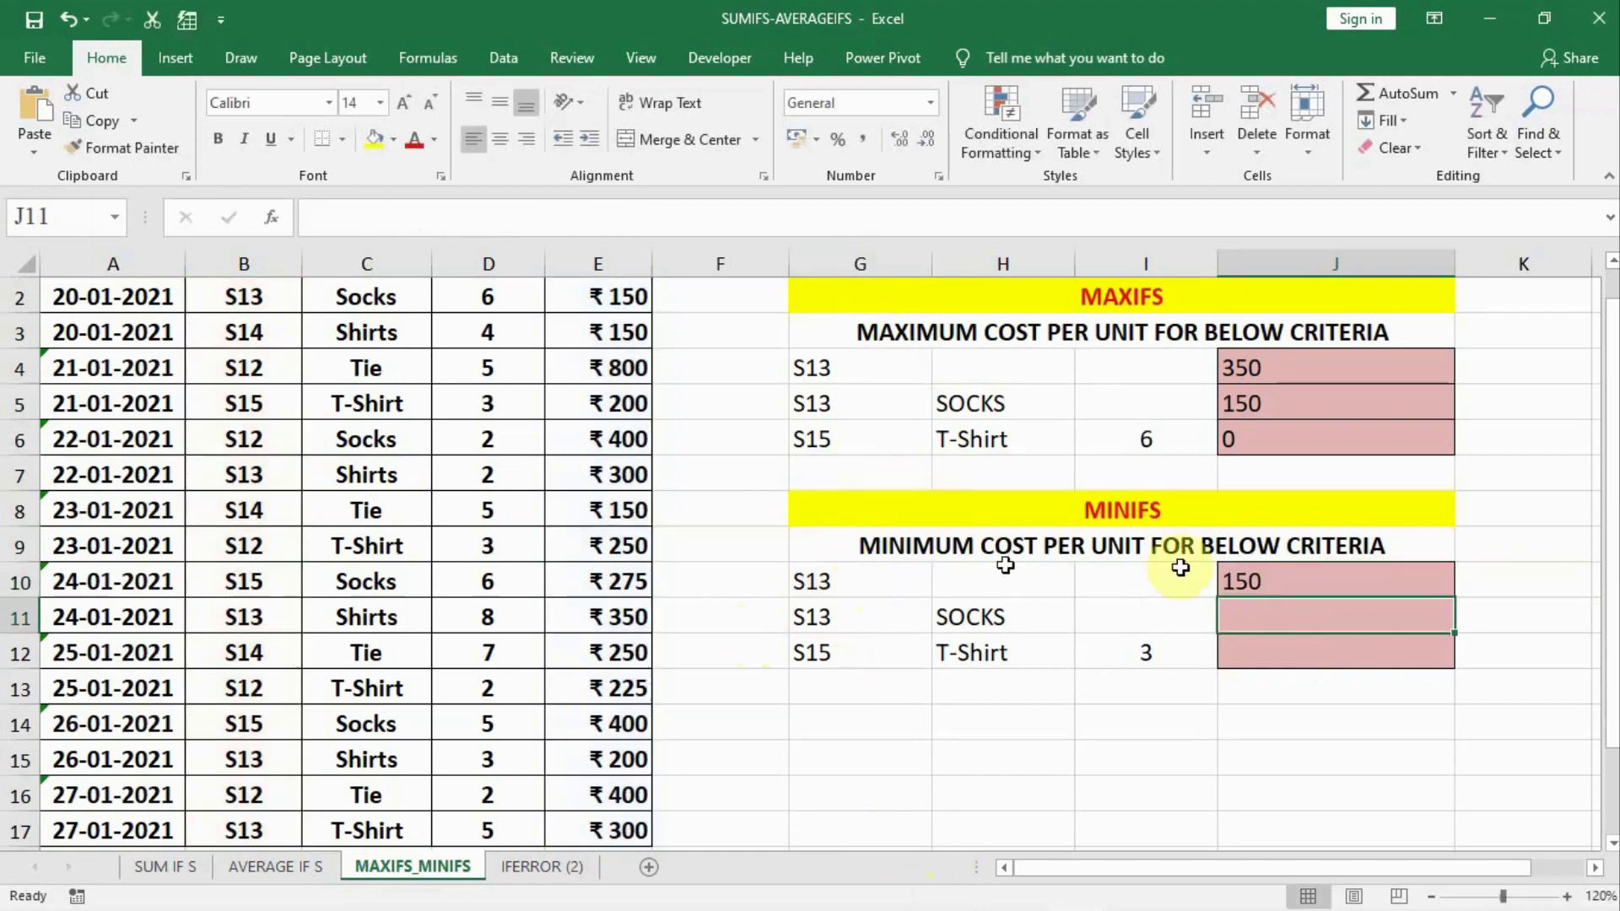
# Start a MINIFS formula in J11 with Cost per Unit range E2:E17 as the minimum range.
pyautogui.scroll(1, 1260, 638)
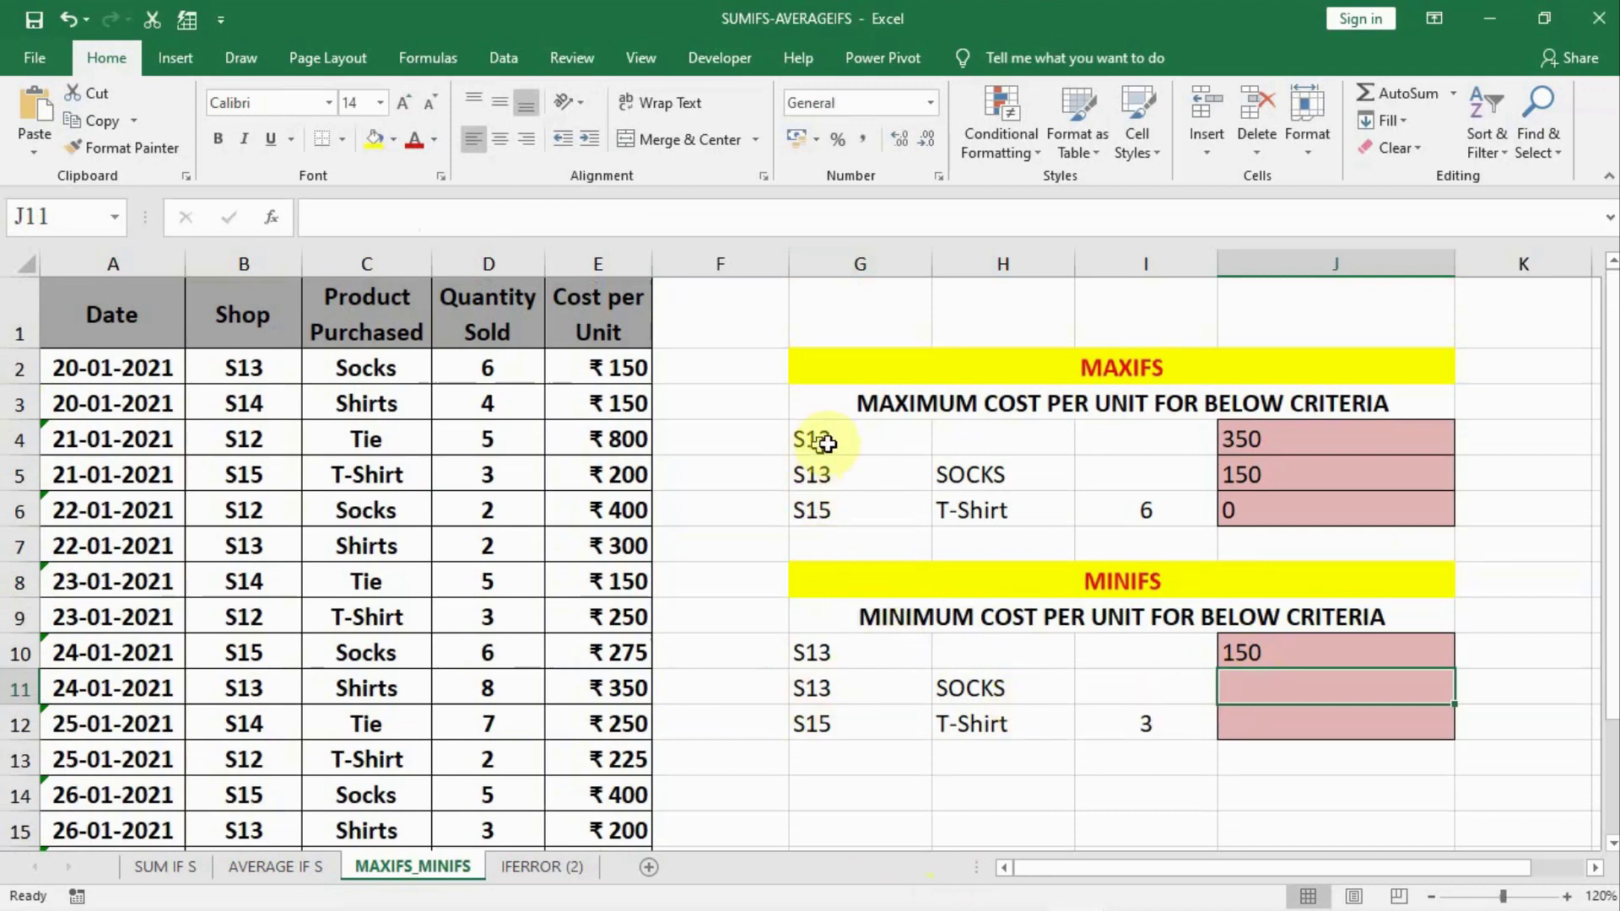
pyautogui.click(1252, 431)
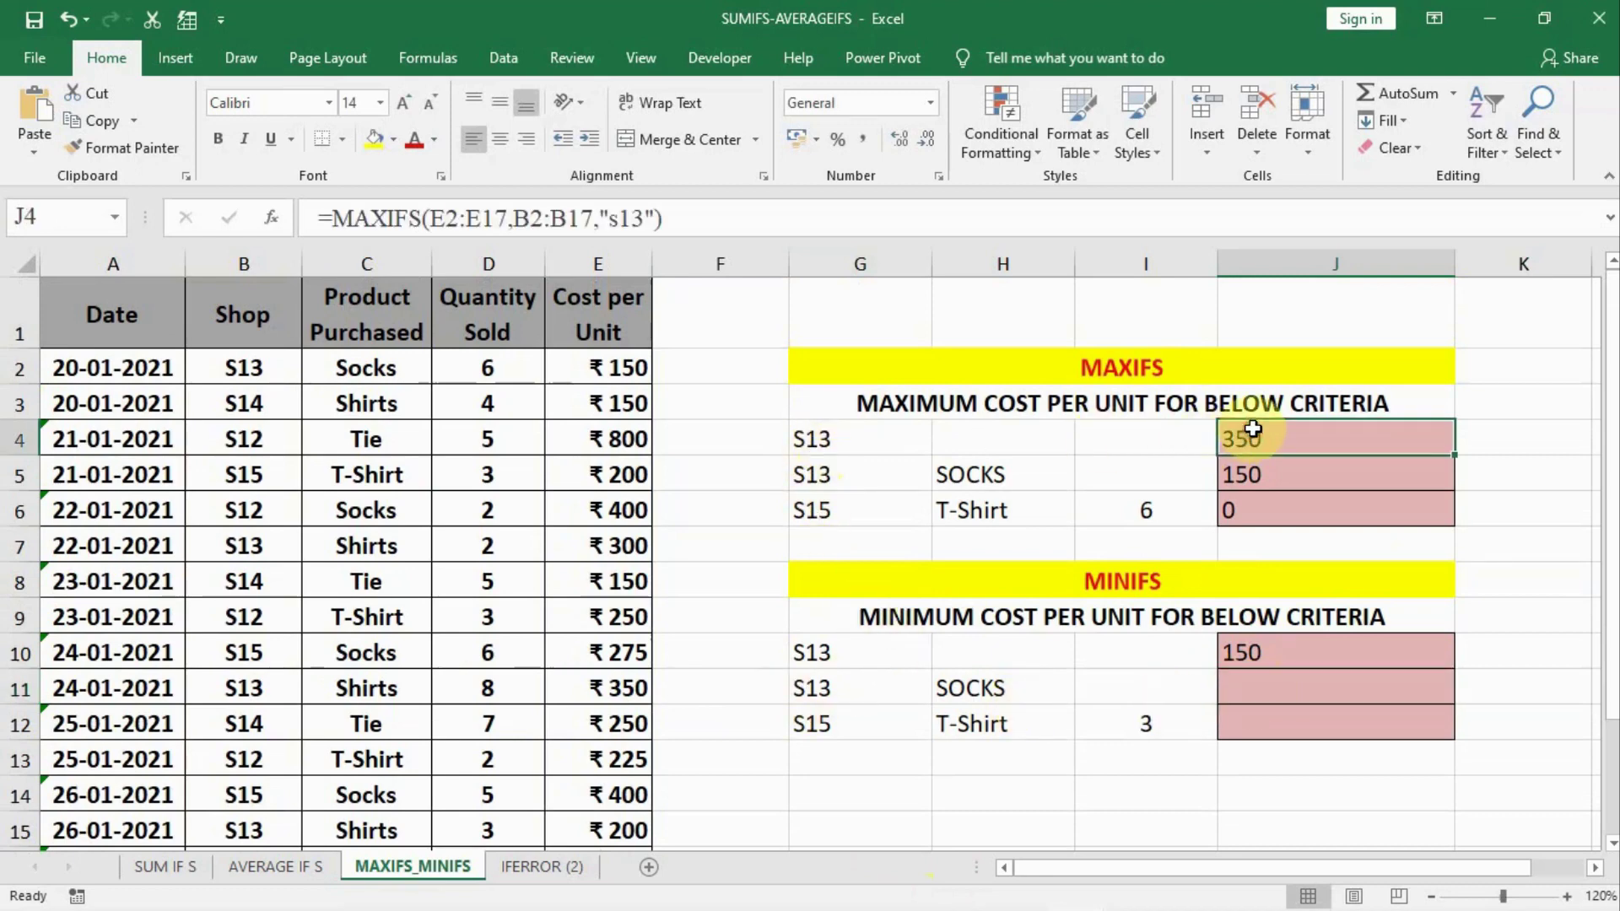
pyautogui.click(1249, 652)
pyautogui.click(844, 687)
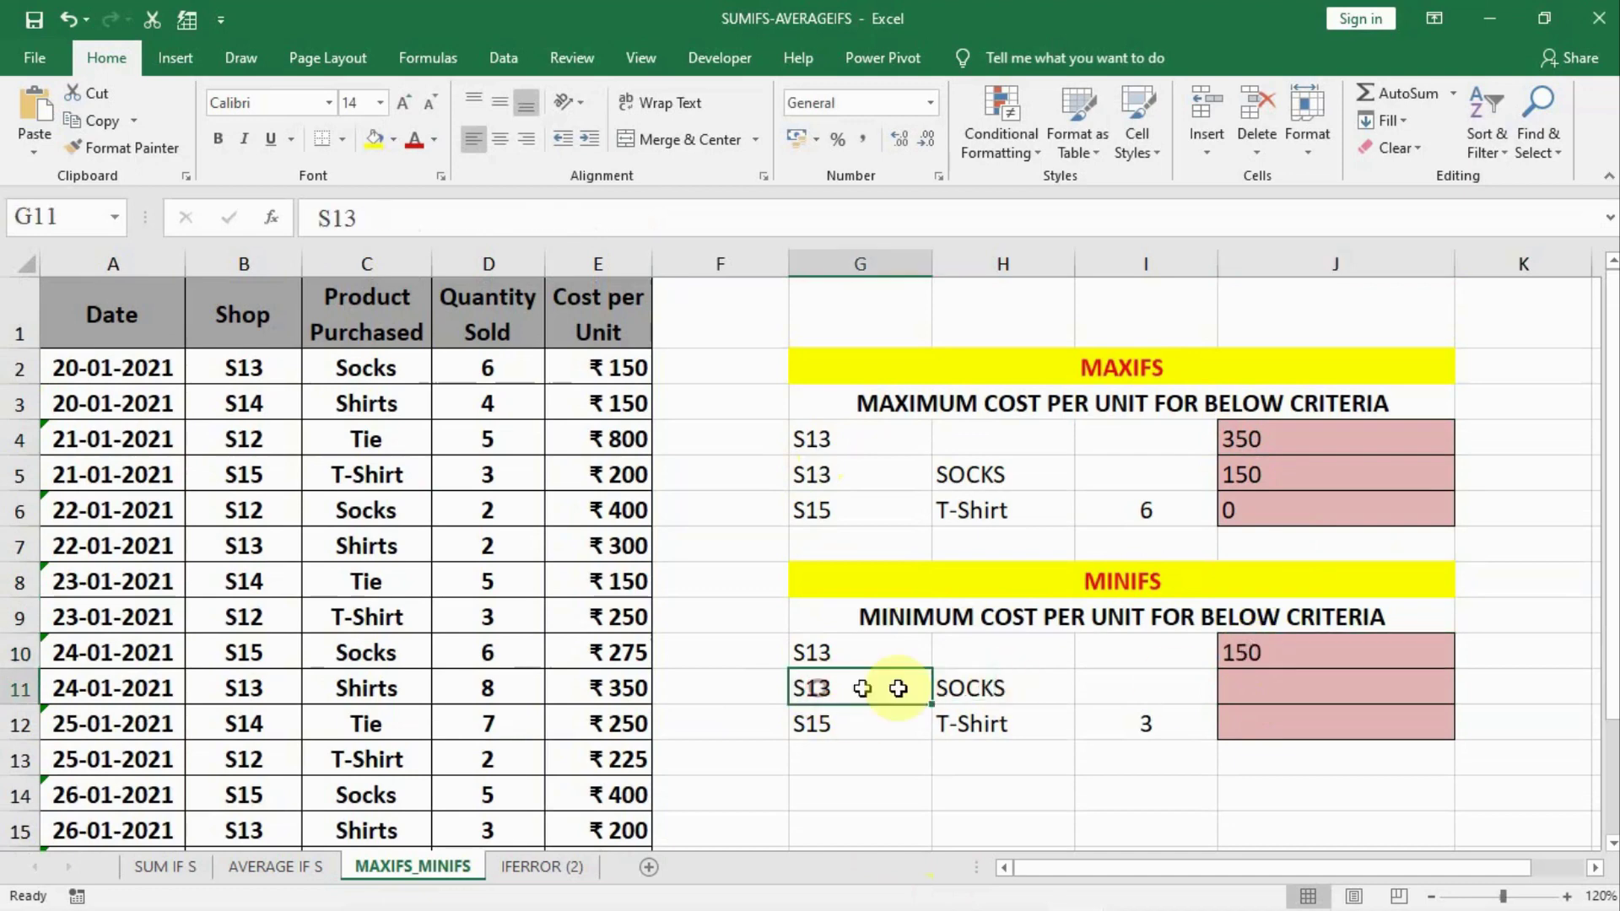
pyautogui.click(952, 688)
pyautogui.click(1246, 688)
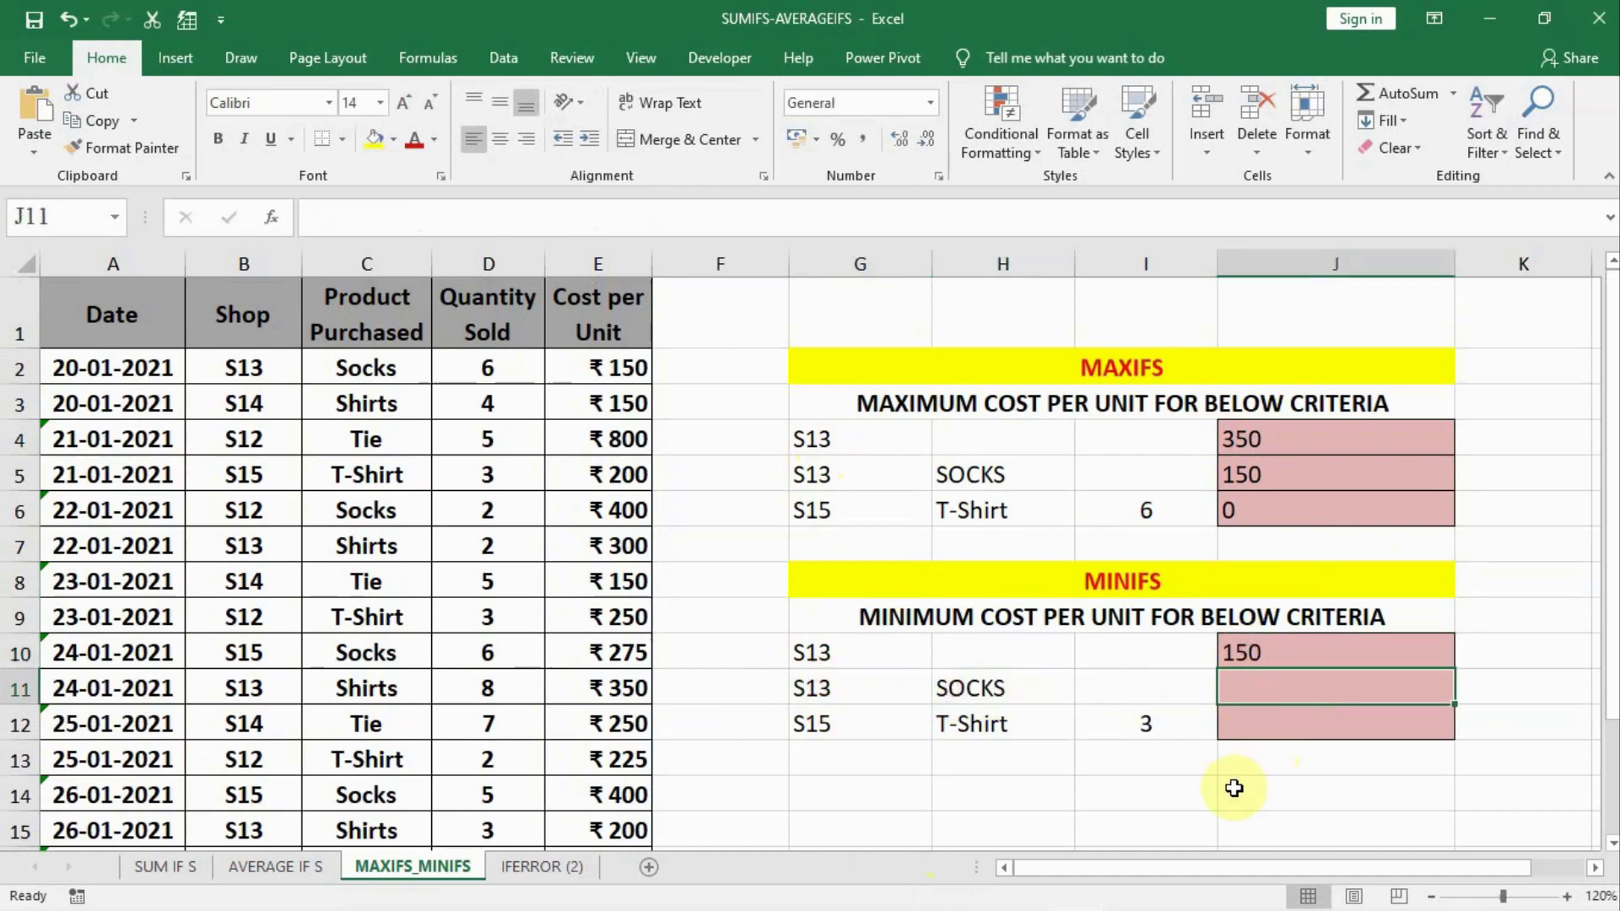
pyautogui.write('=')
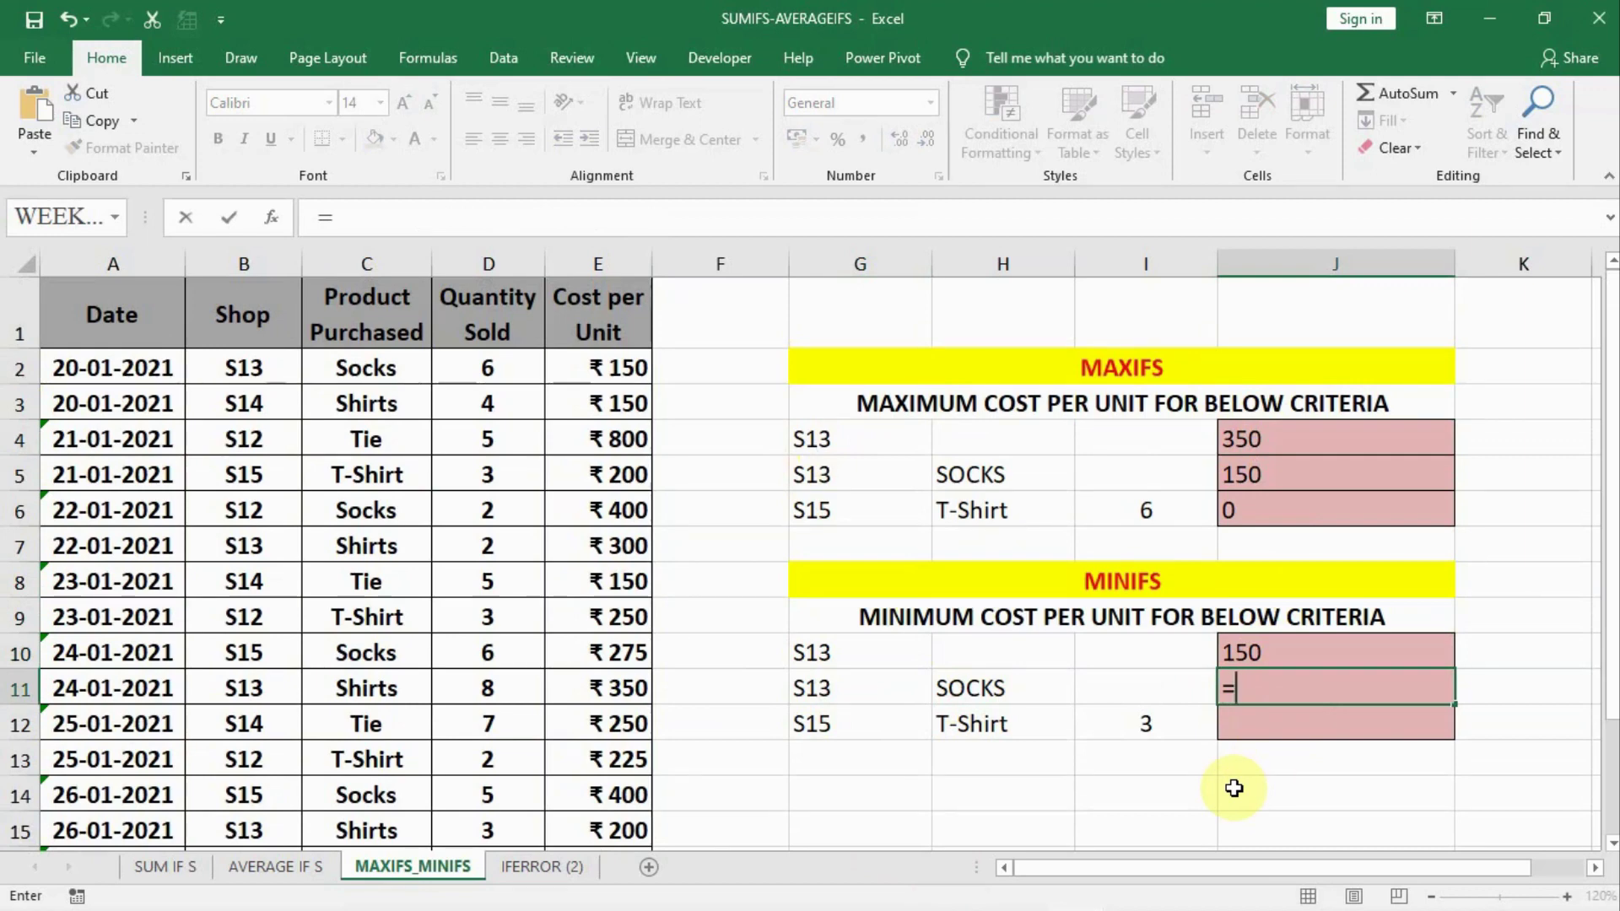
pyautogui.write('MINIF')
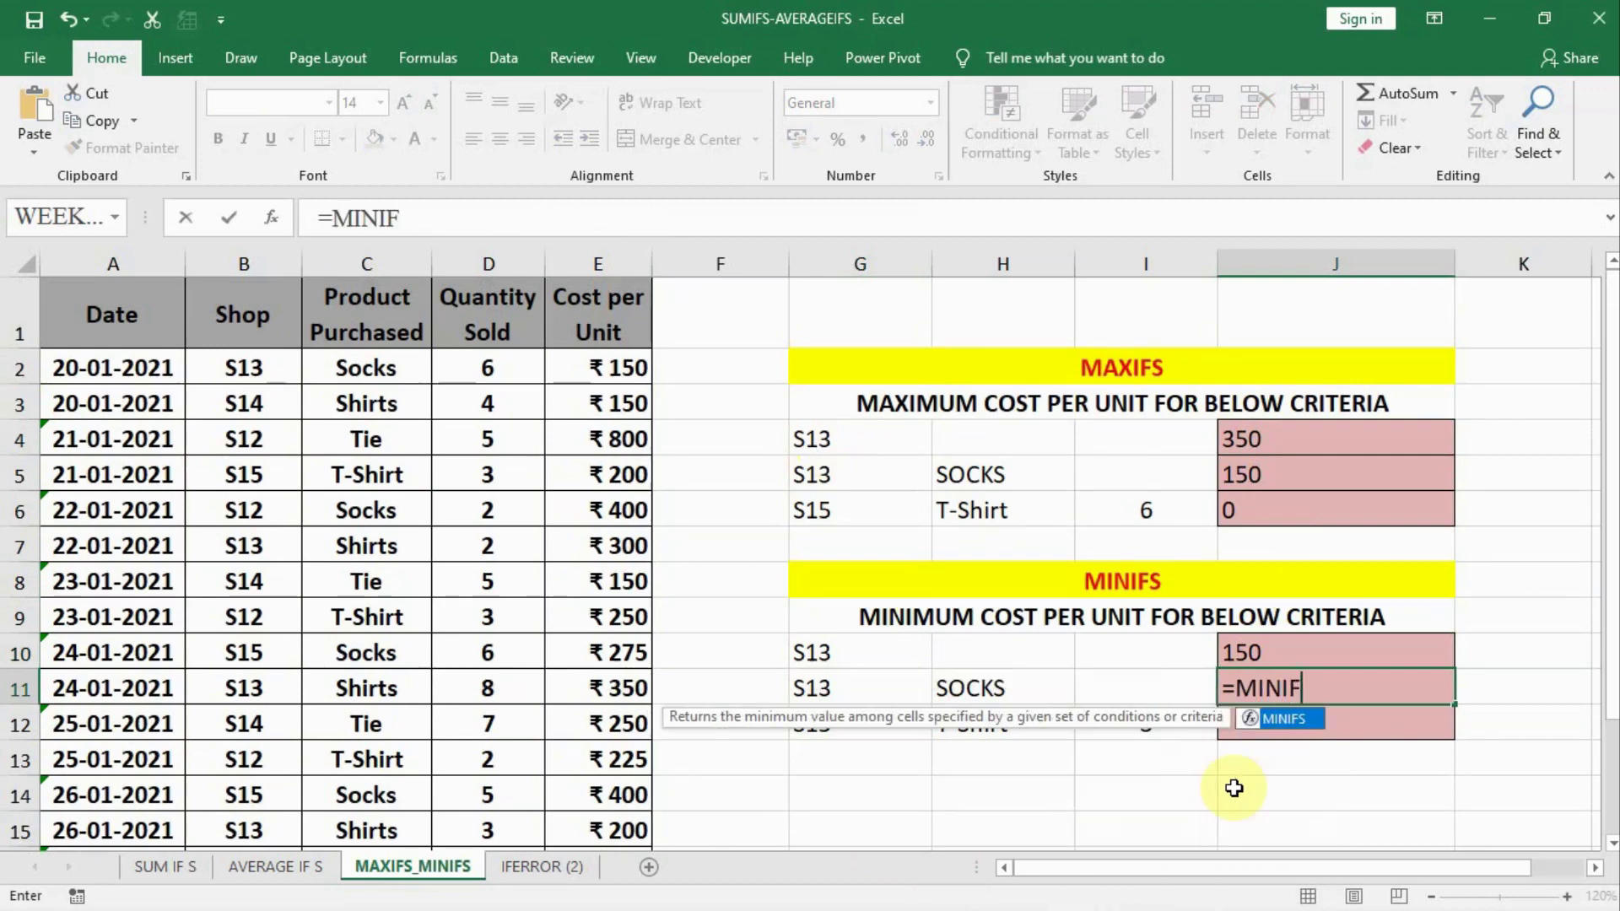
pyautogui.write('S(')
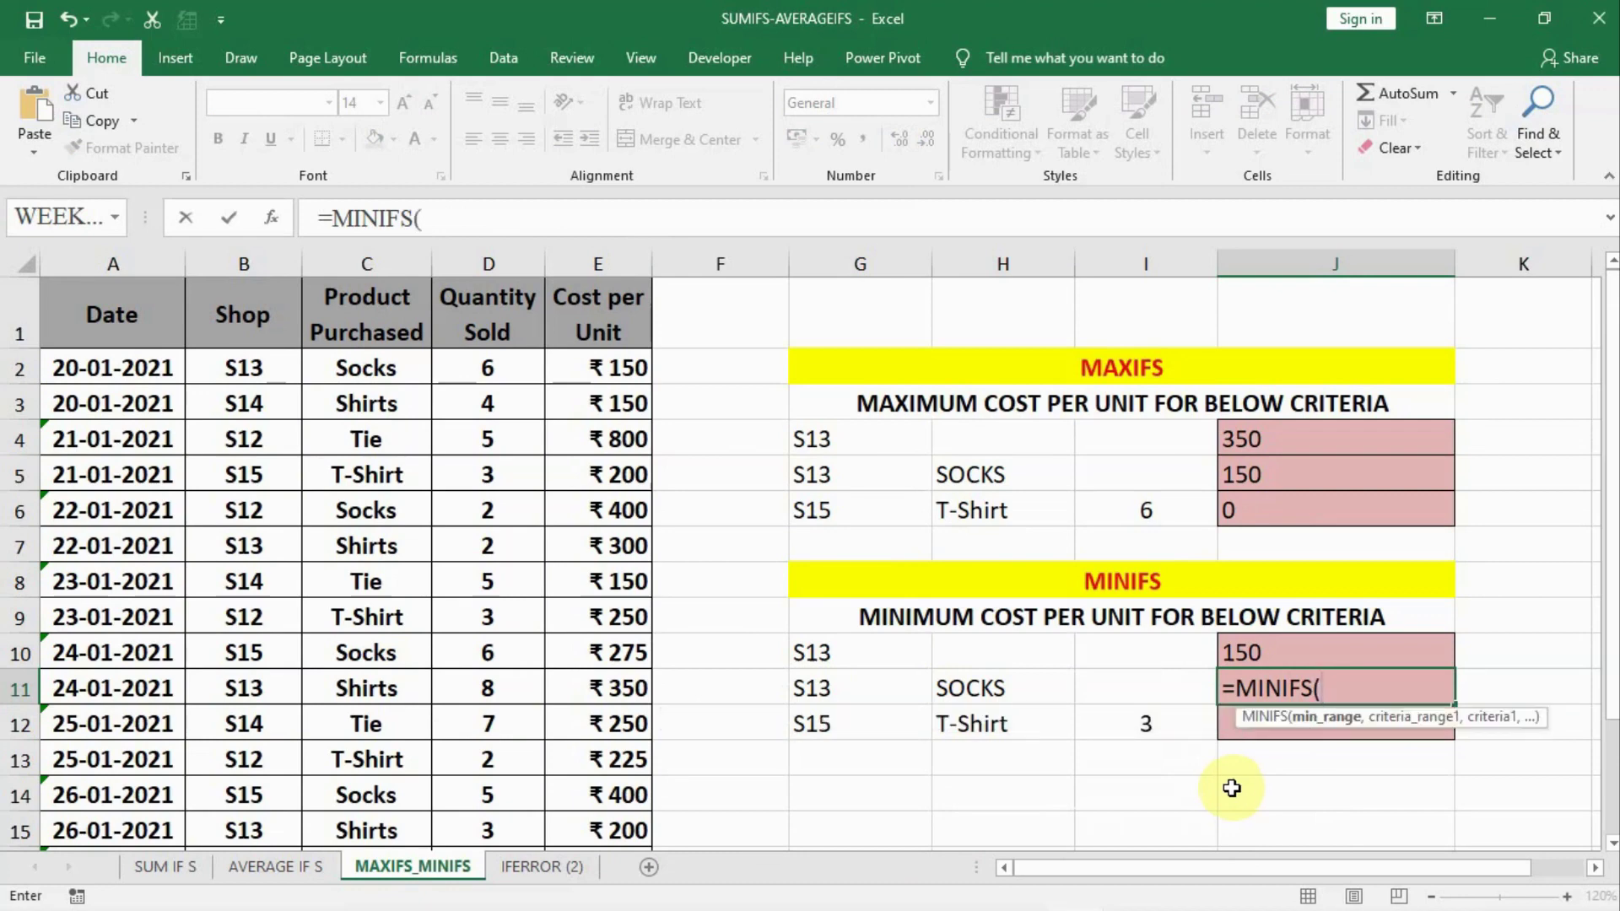
pyautogui.click(607, 369)
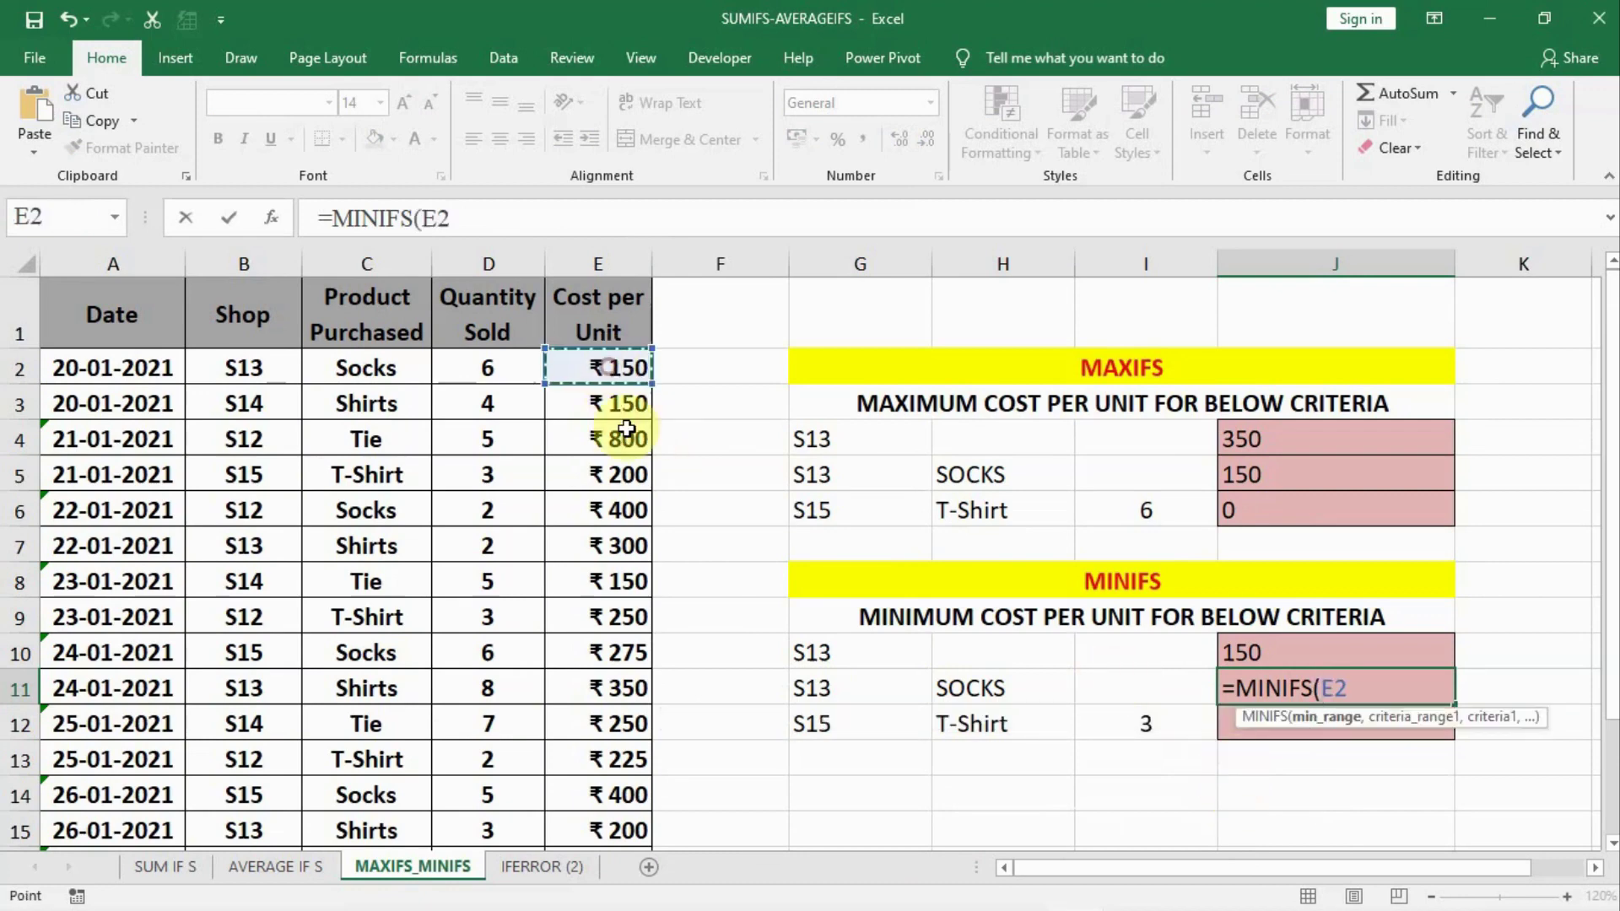
pyautogui.hotkey('ctrl', 'shift', 'Down')
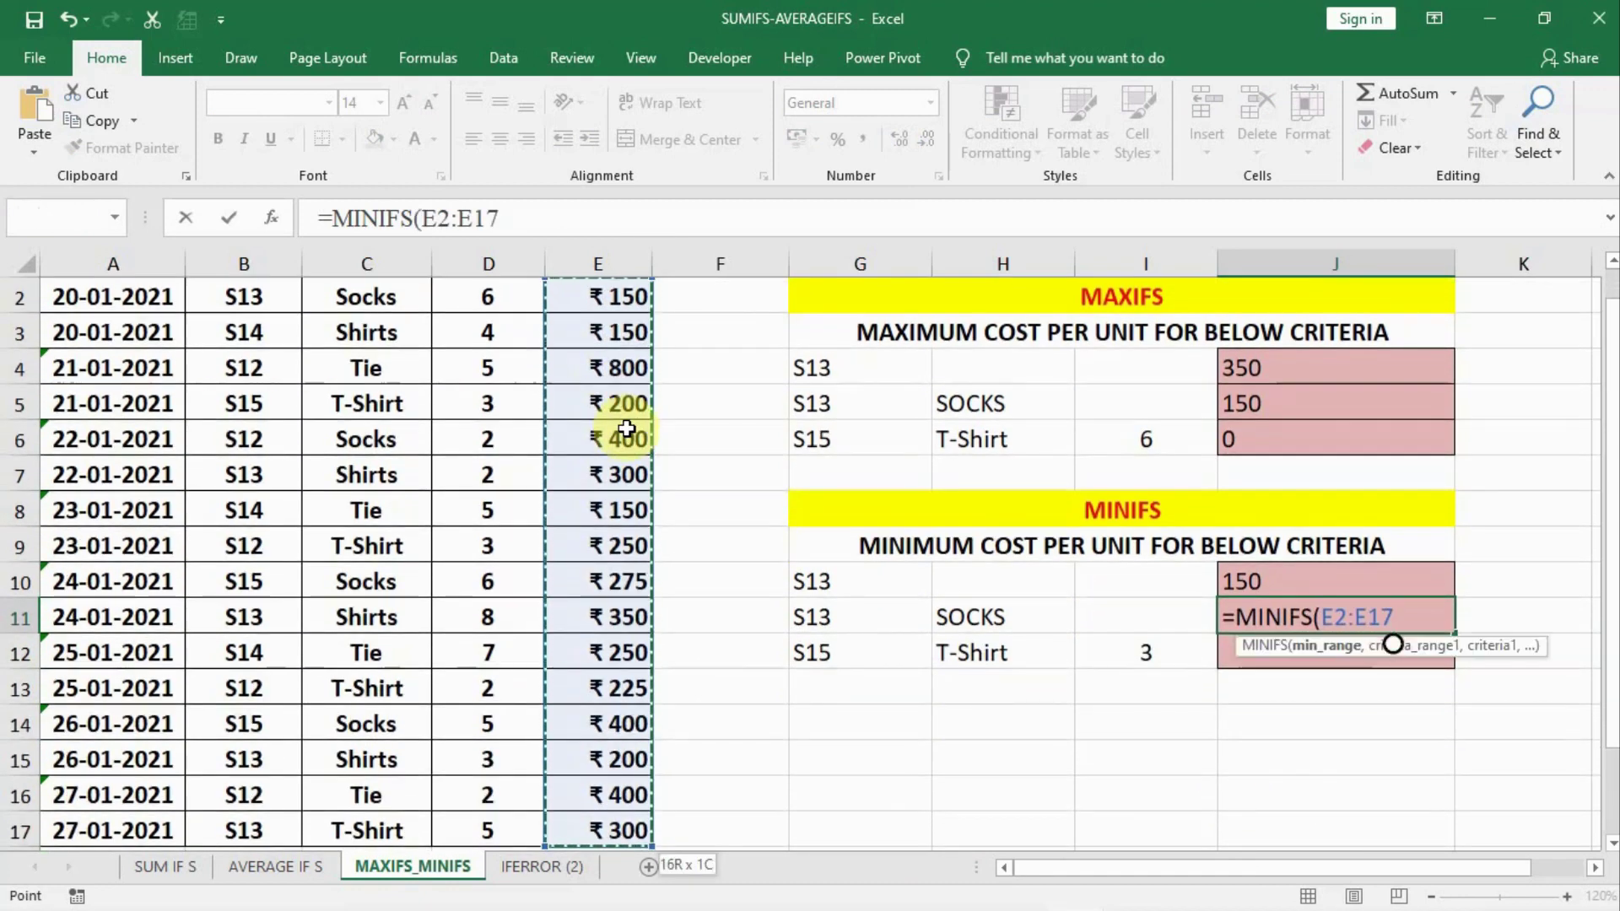
pyautogui.write(',')
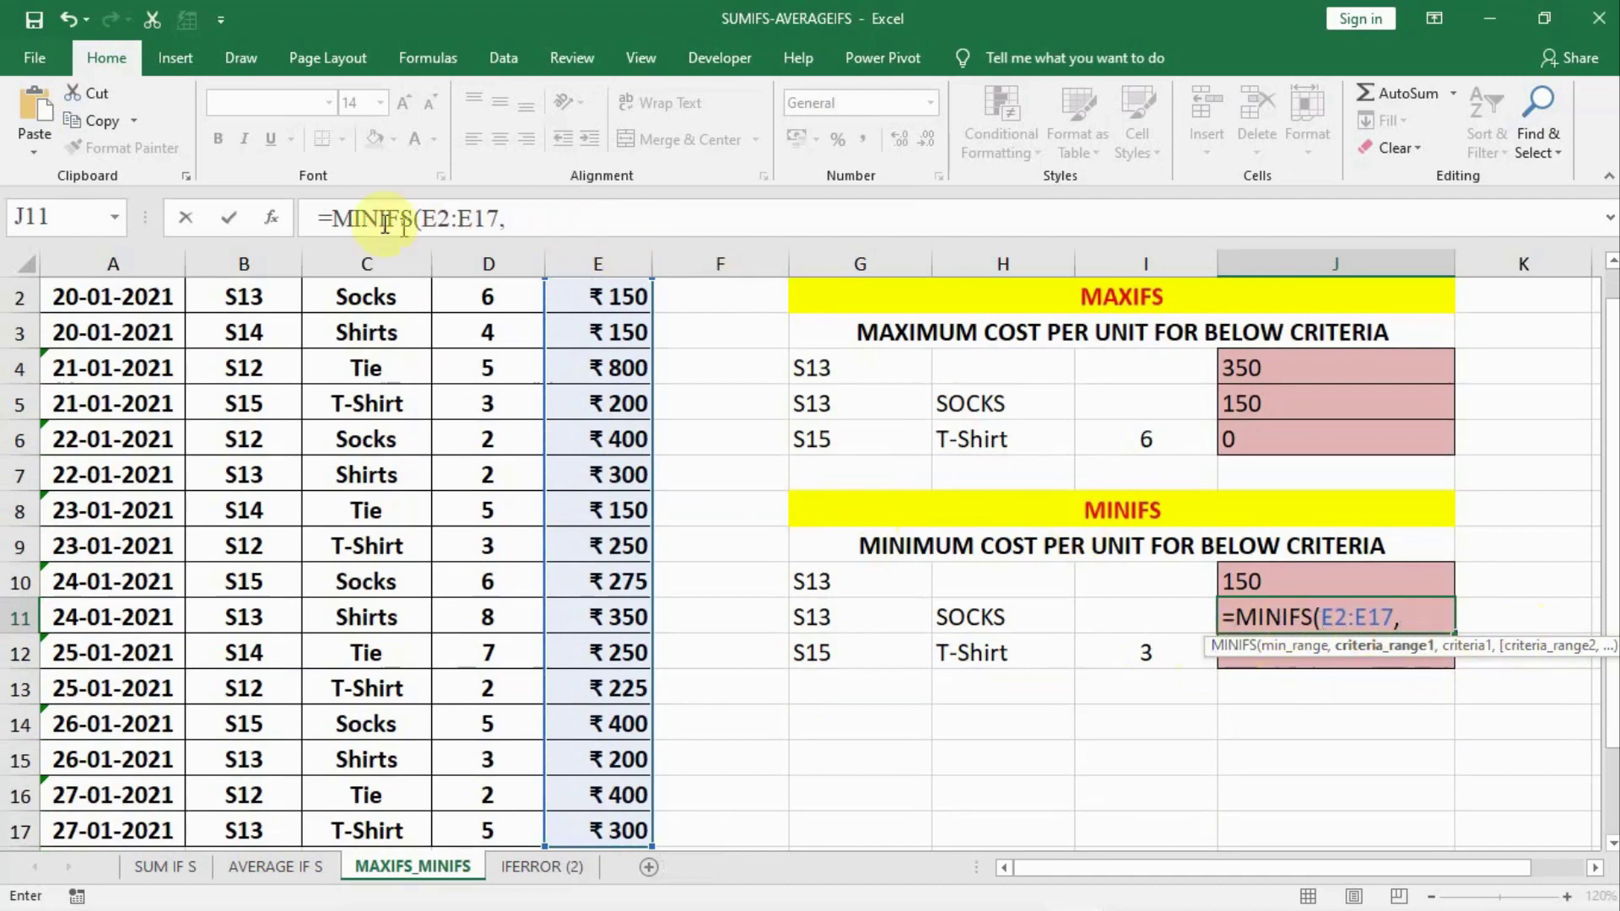
# In the function arguments for J11, set the first criteria range to Shop cells B2:B17 and its criterion to G11.
pyautogui.click(272, 218)
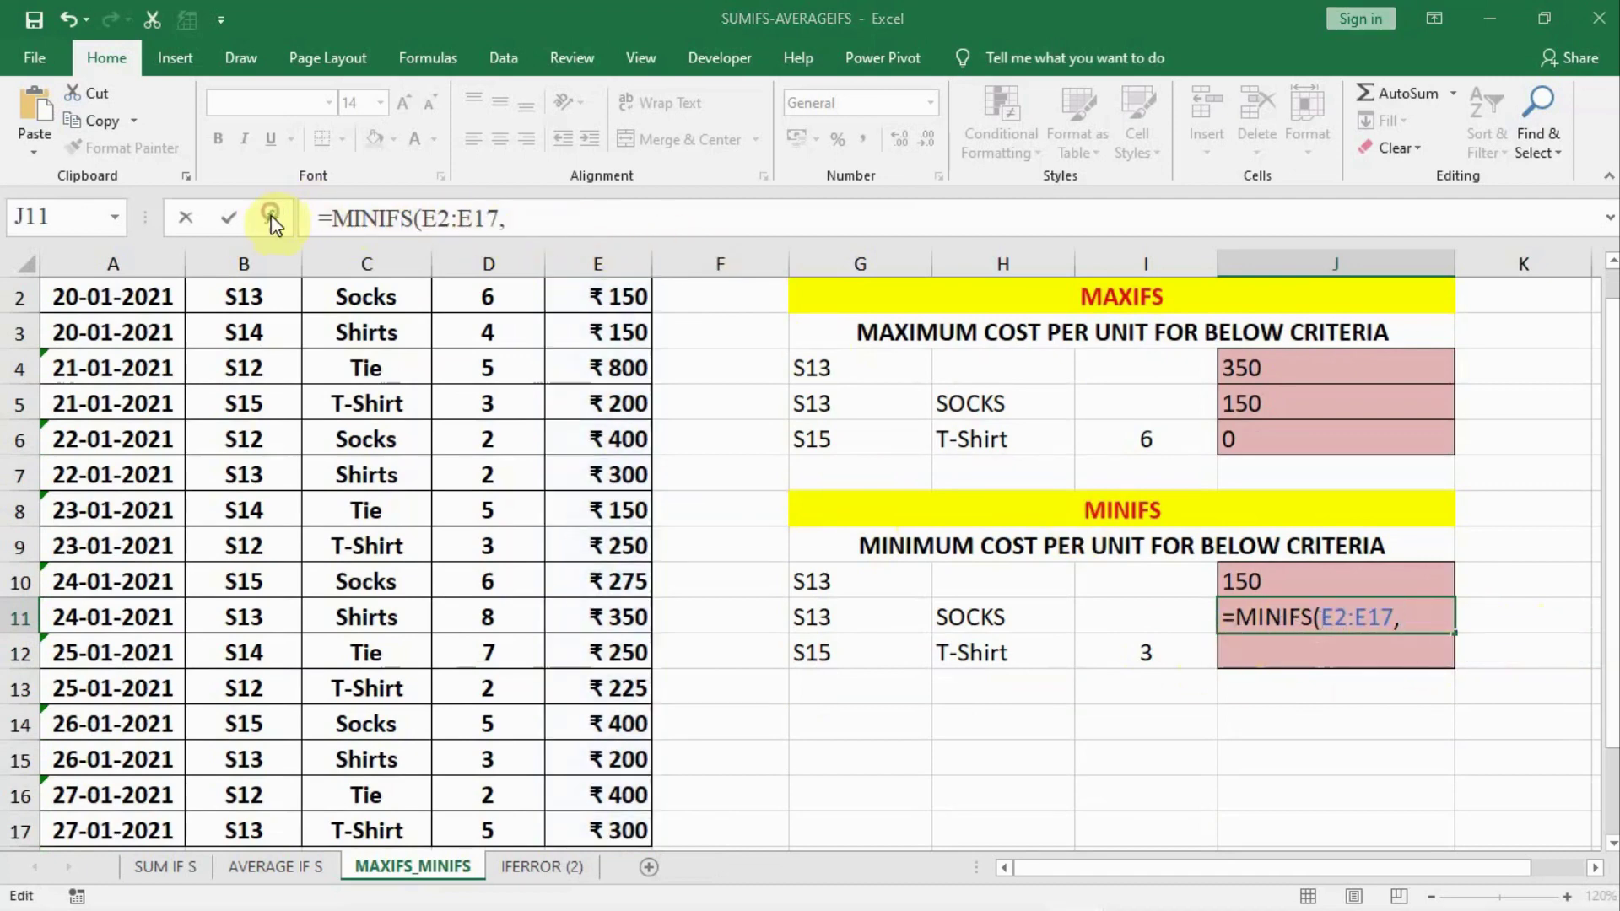
pyautogui.moveTo(1016, 521); pyautogui.dragTo(800, 503)
pyautogui.click(647, 588)
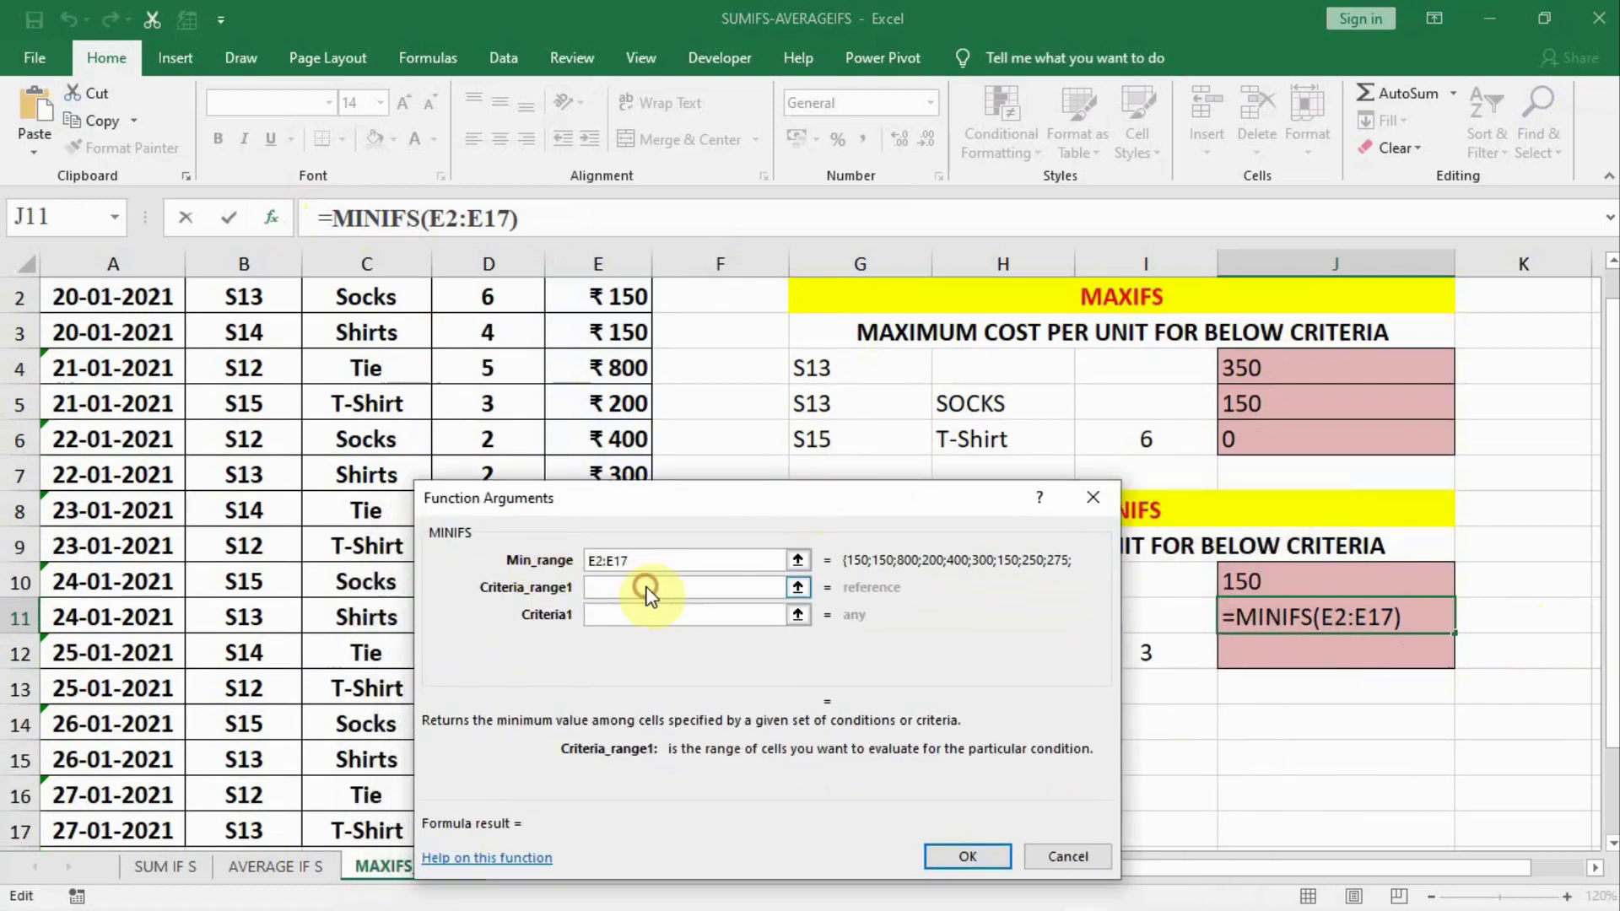
pyautogui.moveTo(819, 510); pyautogui.dragTo(1145, 118)
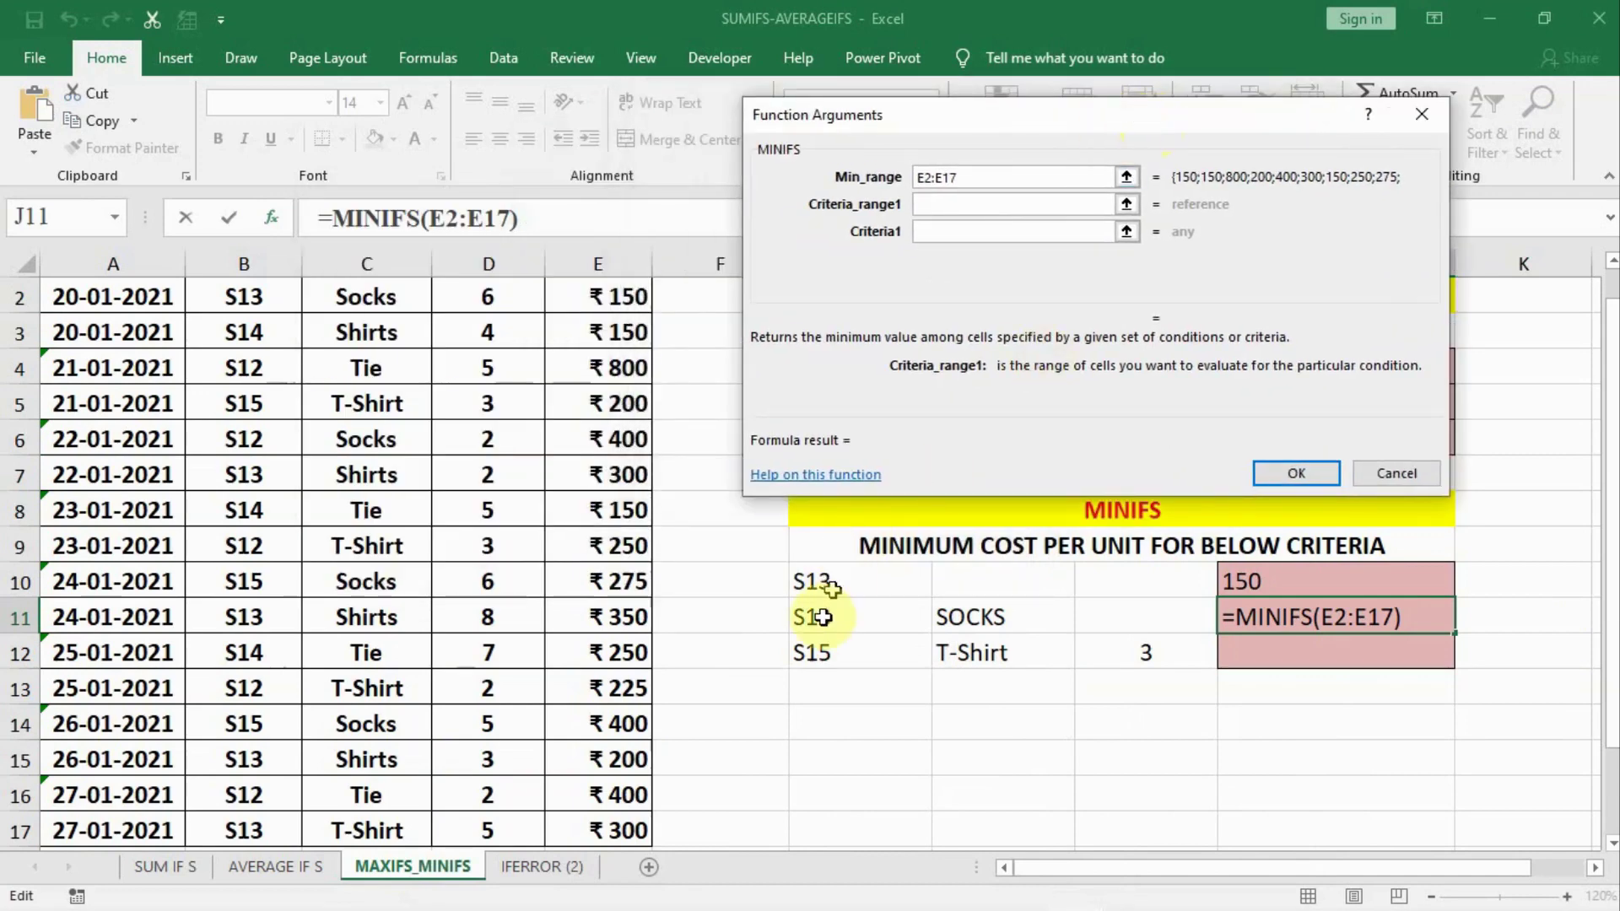
pyautogui.scroll(1, 405, 386)
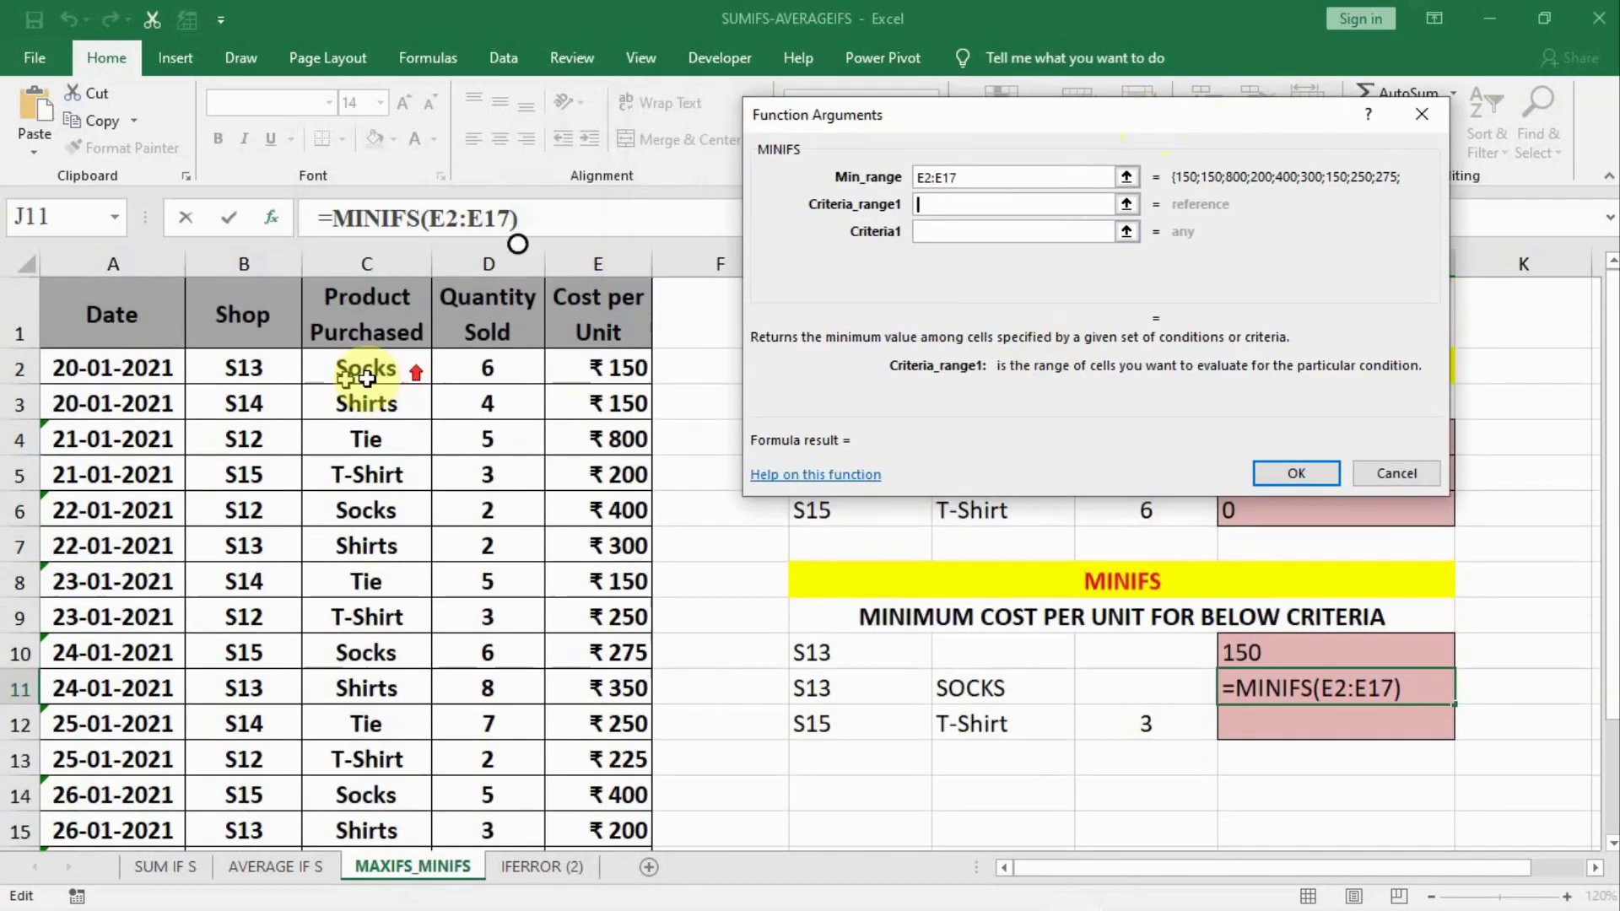
pyautogui.click(238, 366)
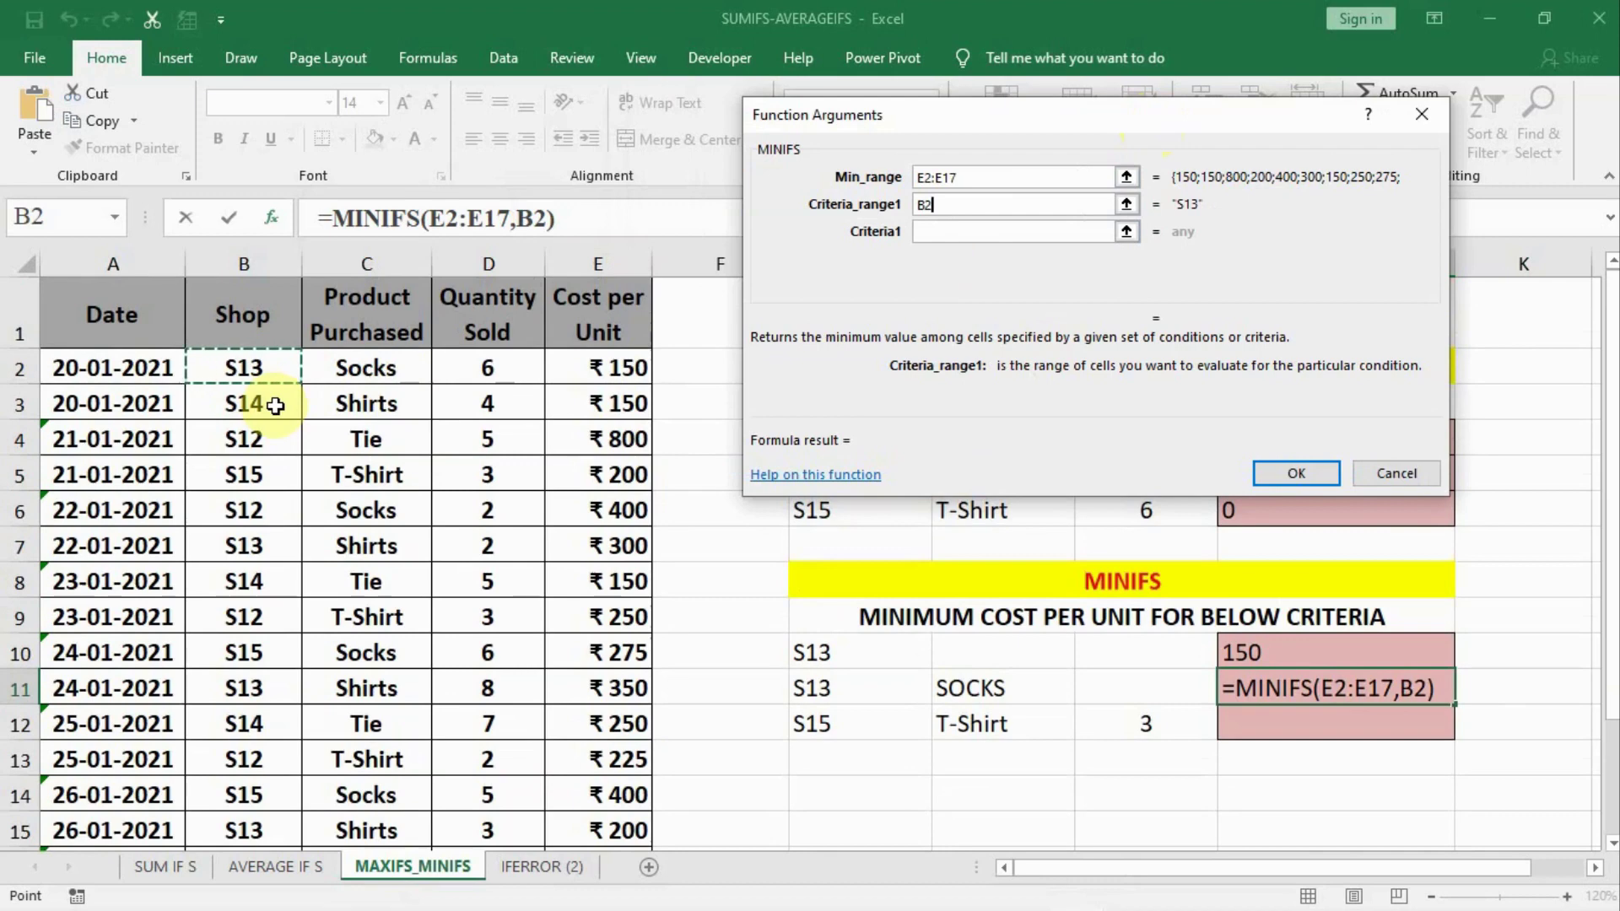
pyautogui.hotkey('ctrl', 'shift', 'Down')
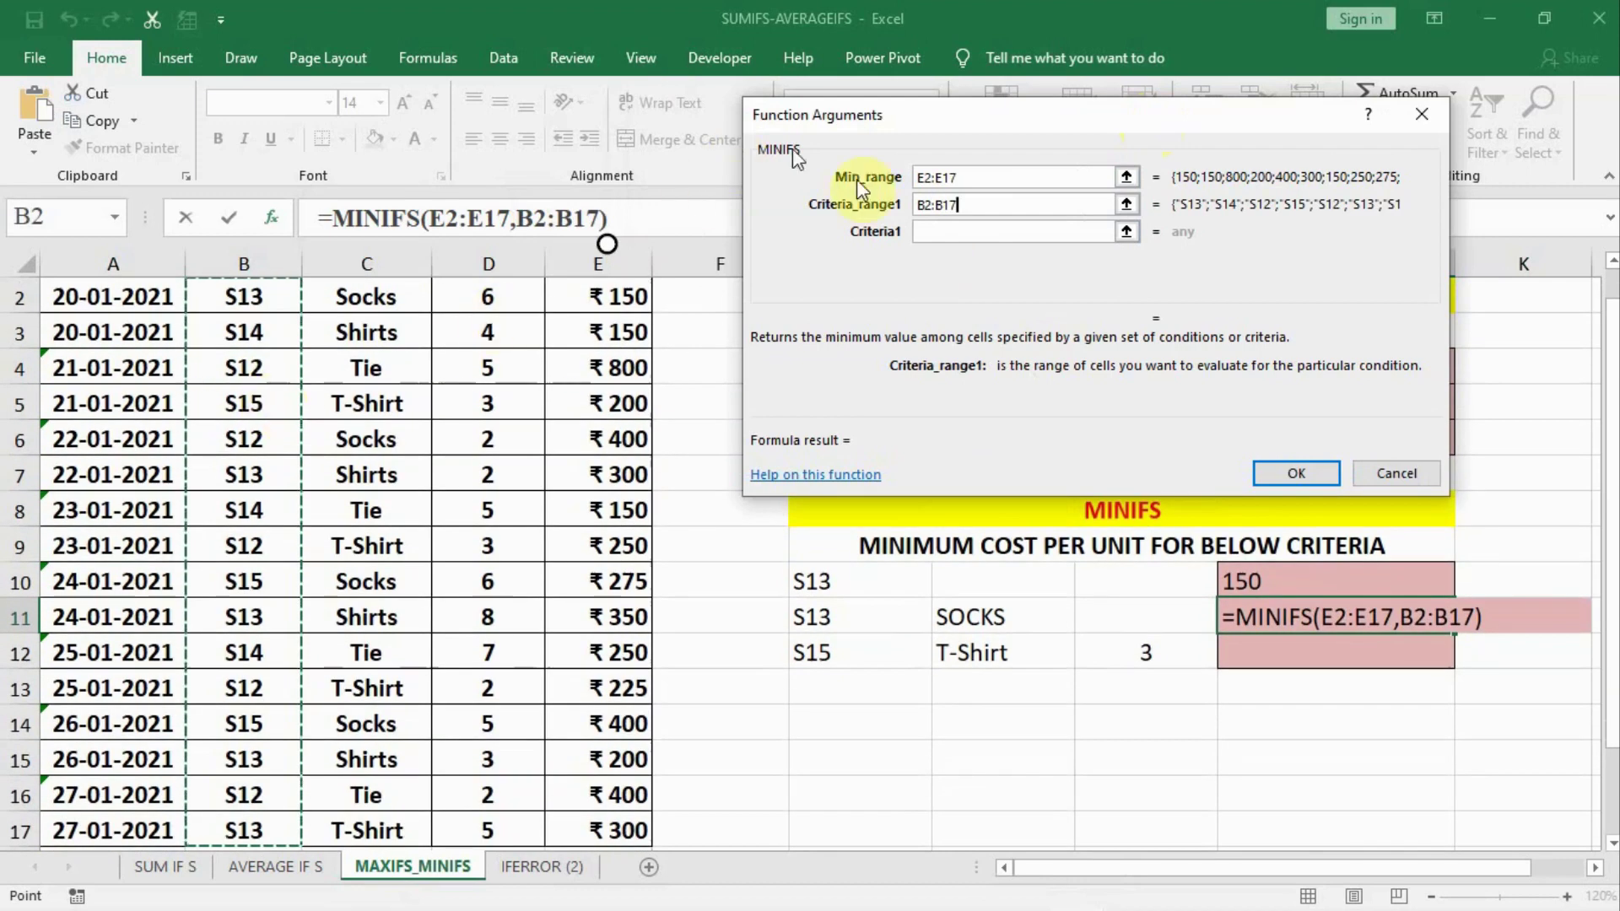
pyautogui.click(939, 235)
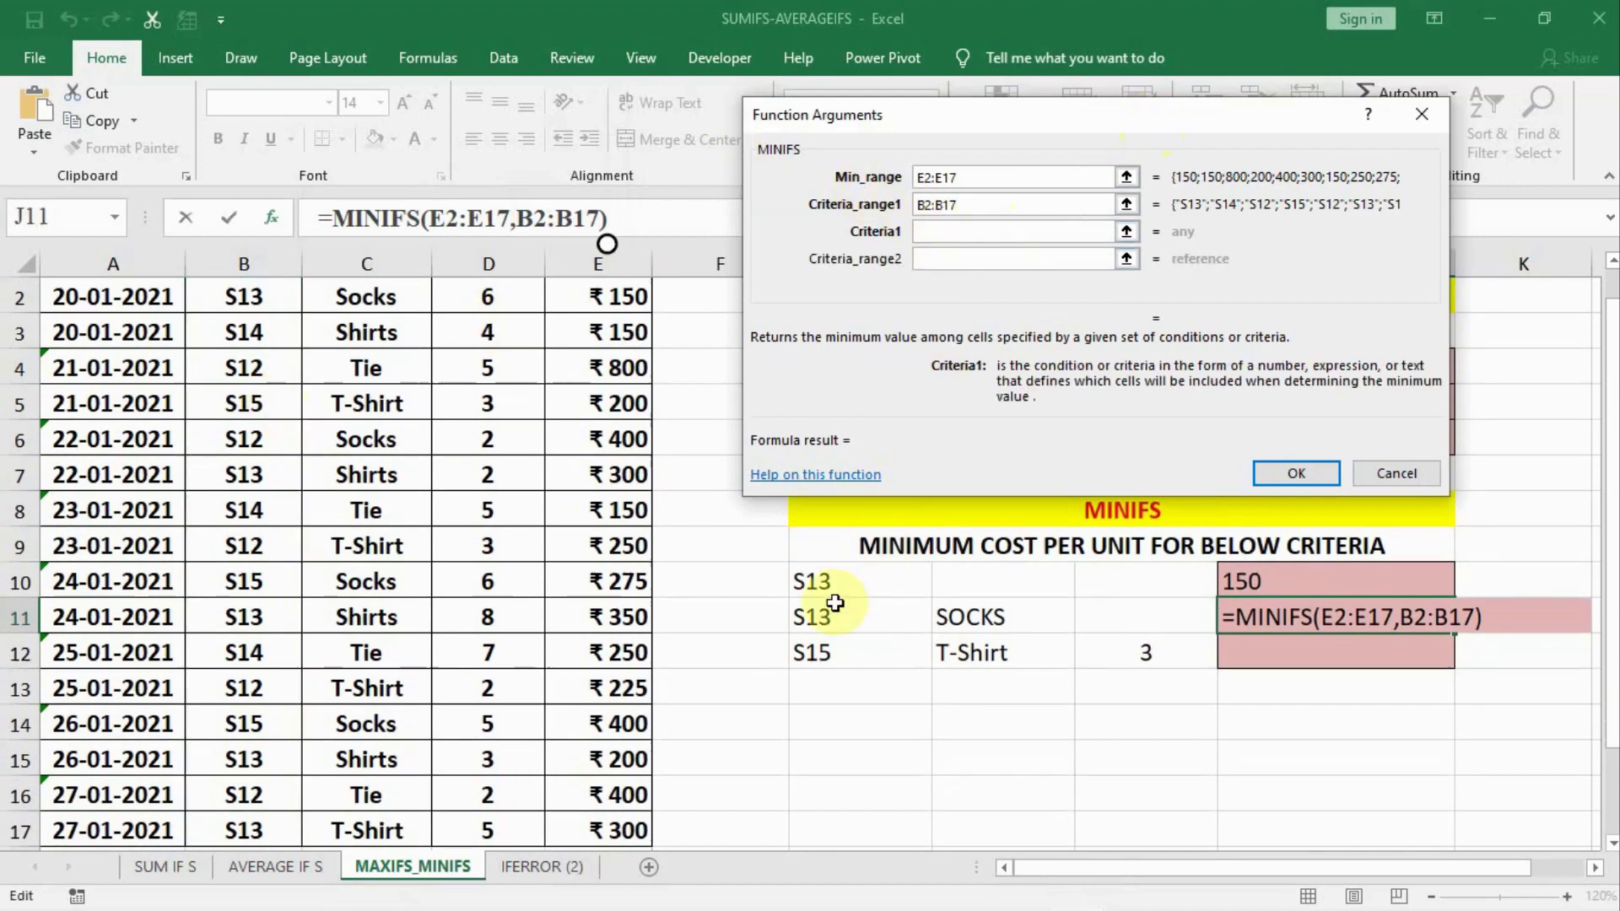
pyautogui.click(886, 626)
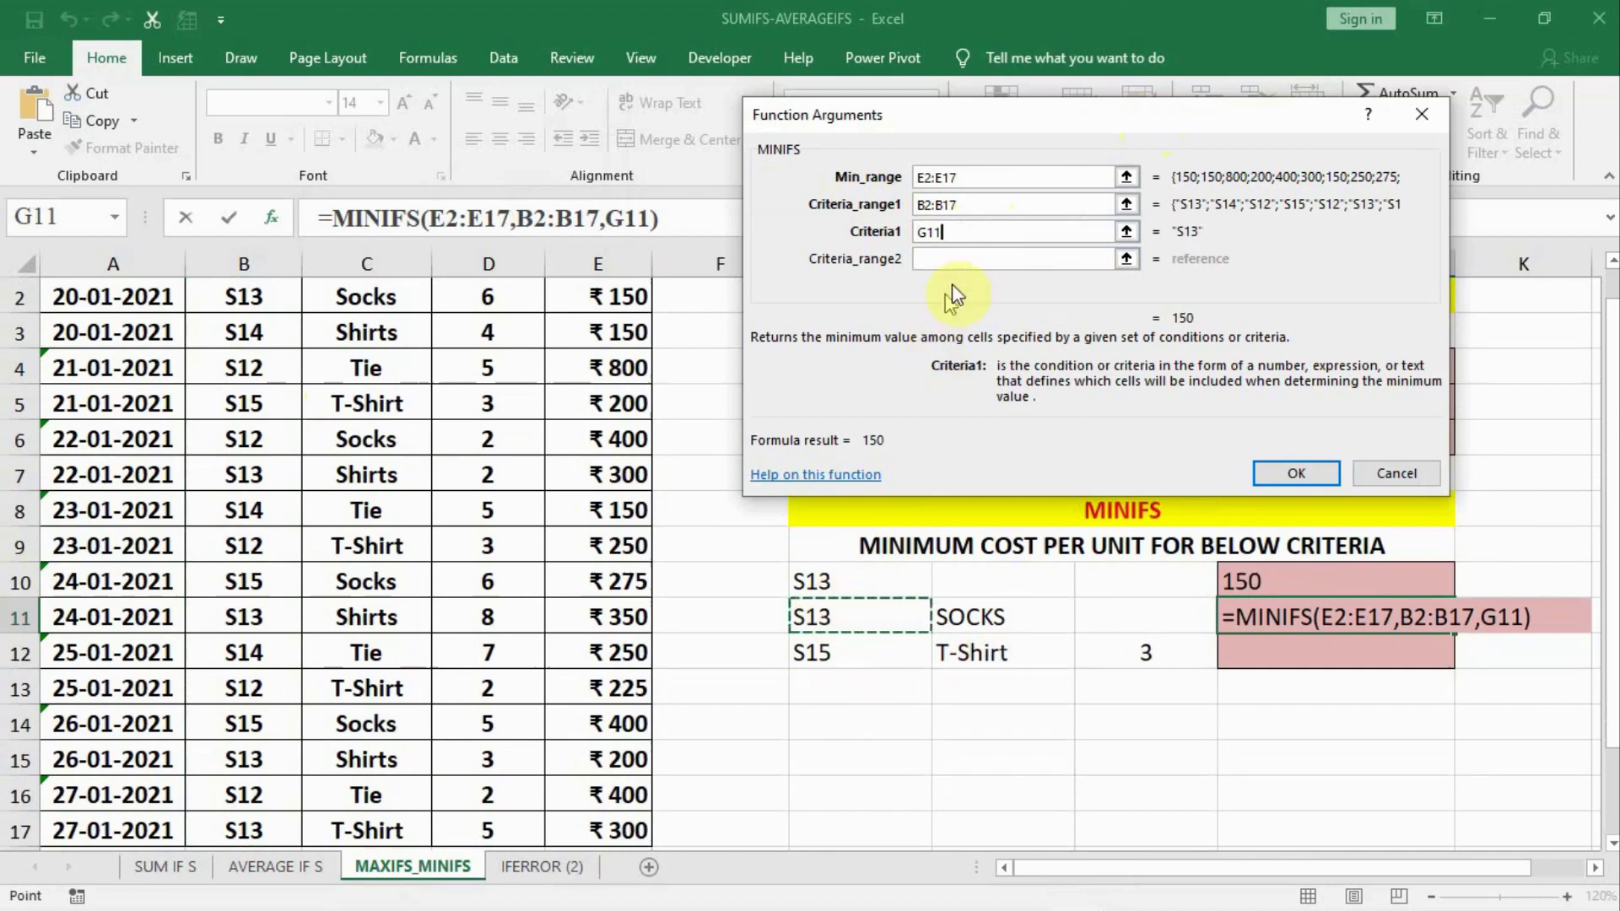
# Add Product Purchased range C2:C17 with criterion H11 as the second condition and apply the J11 formula.
pyautogui.click(961, 258)
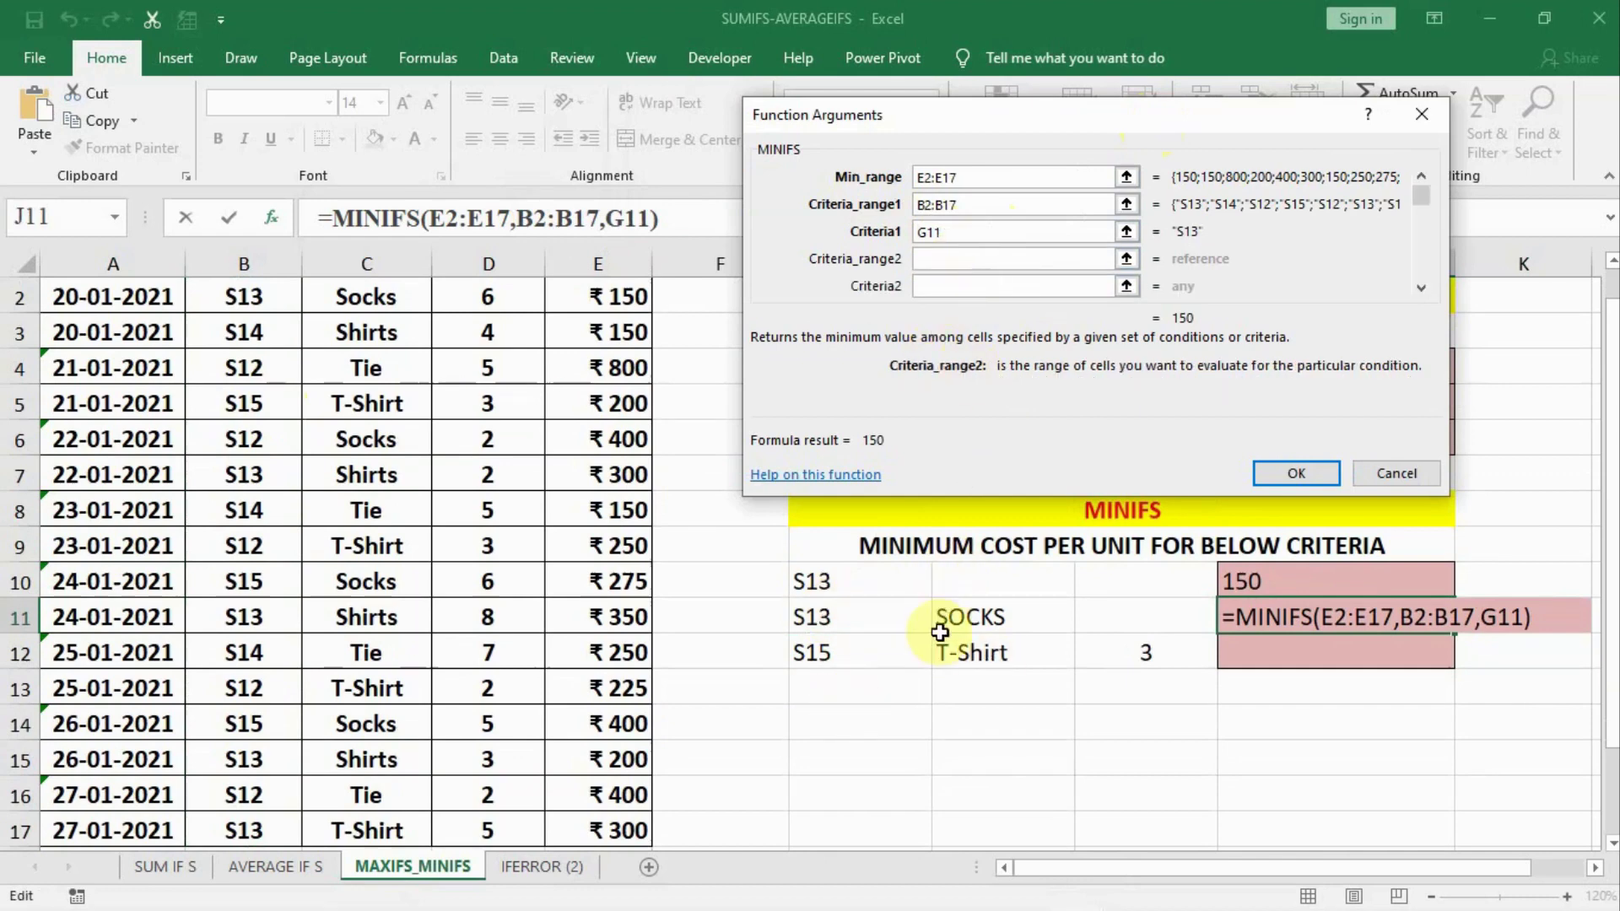
pyautogui.scroll(1, 426, 337)
pyautogui.scroll(1, 380, 389)
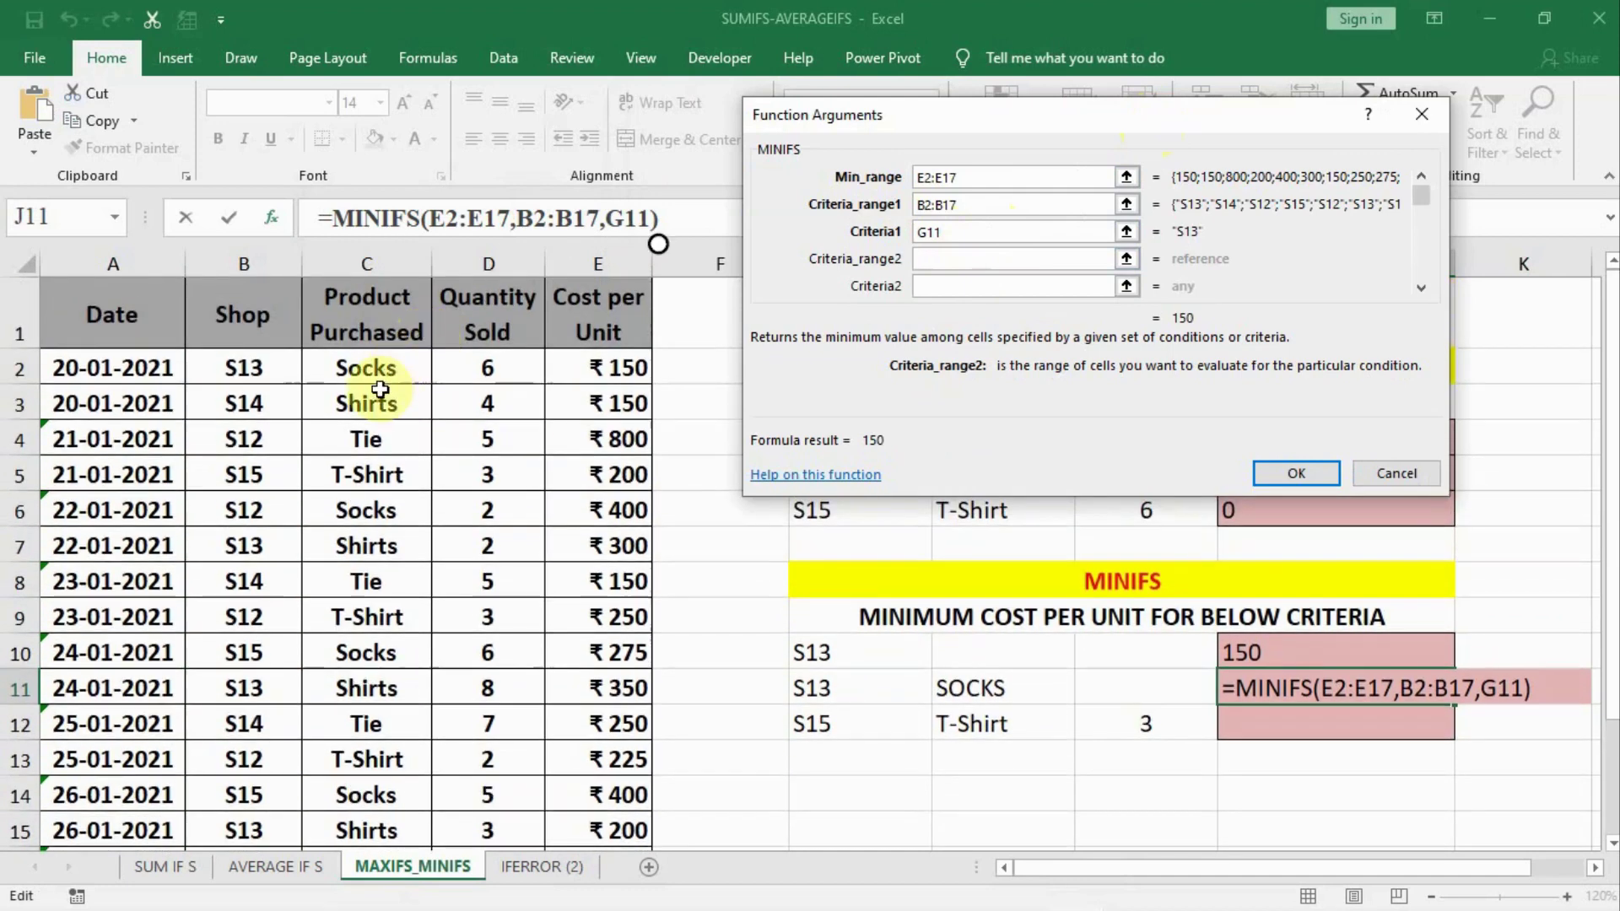
pyautogui.click(378, 369)
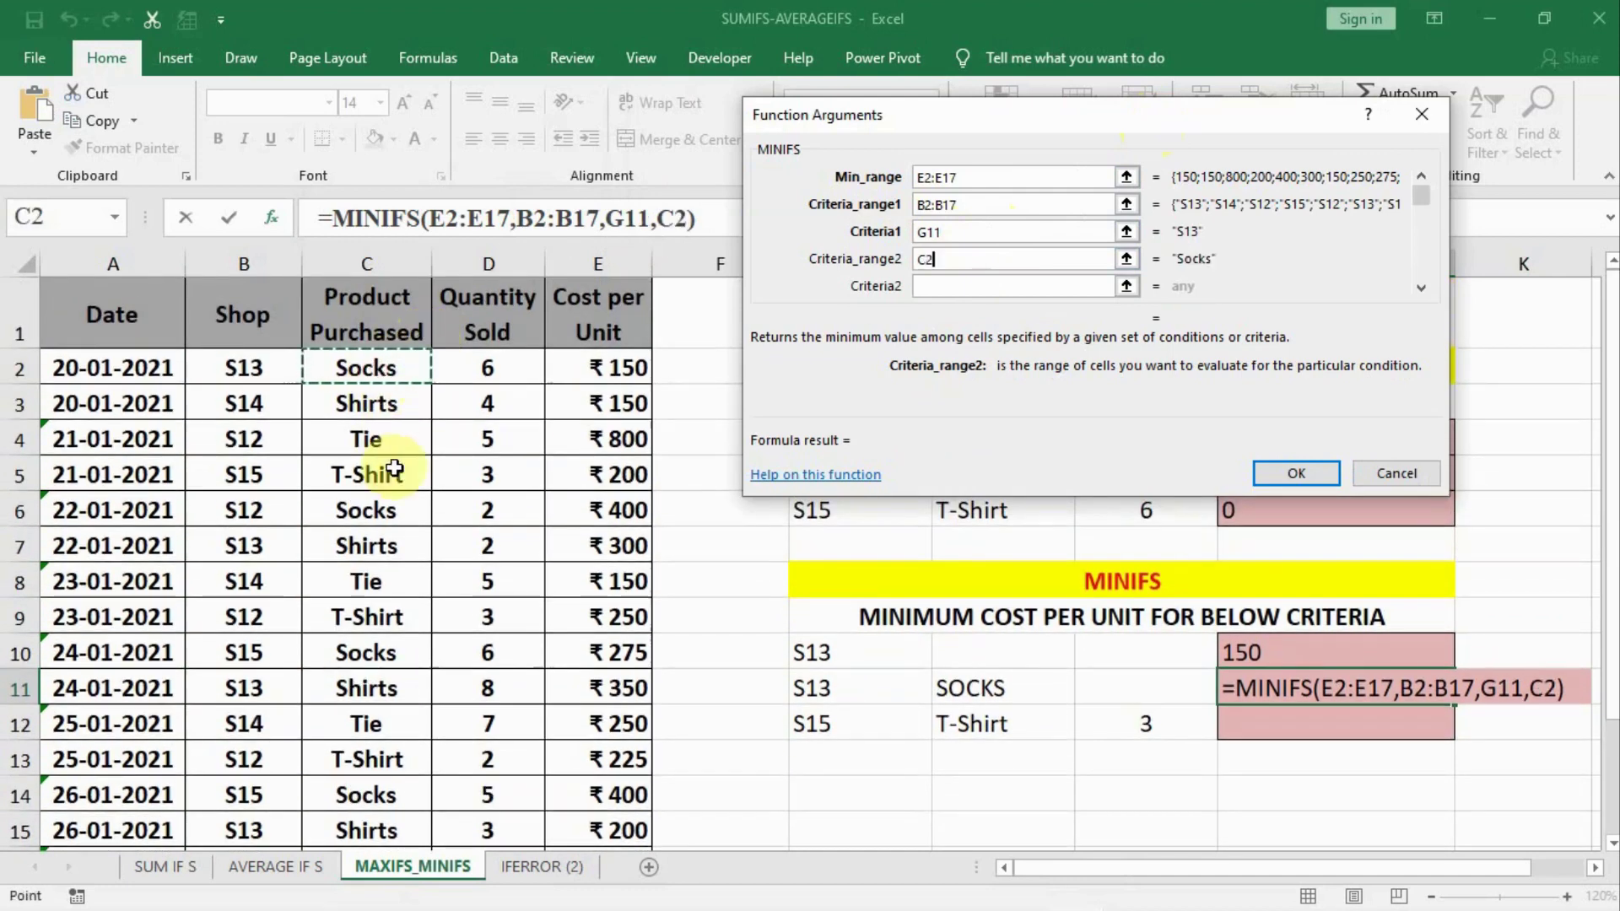
pyautogui.hotkey('ctrl', 'shift', 'Down')
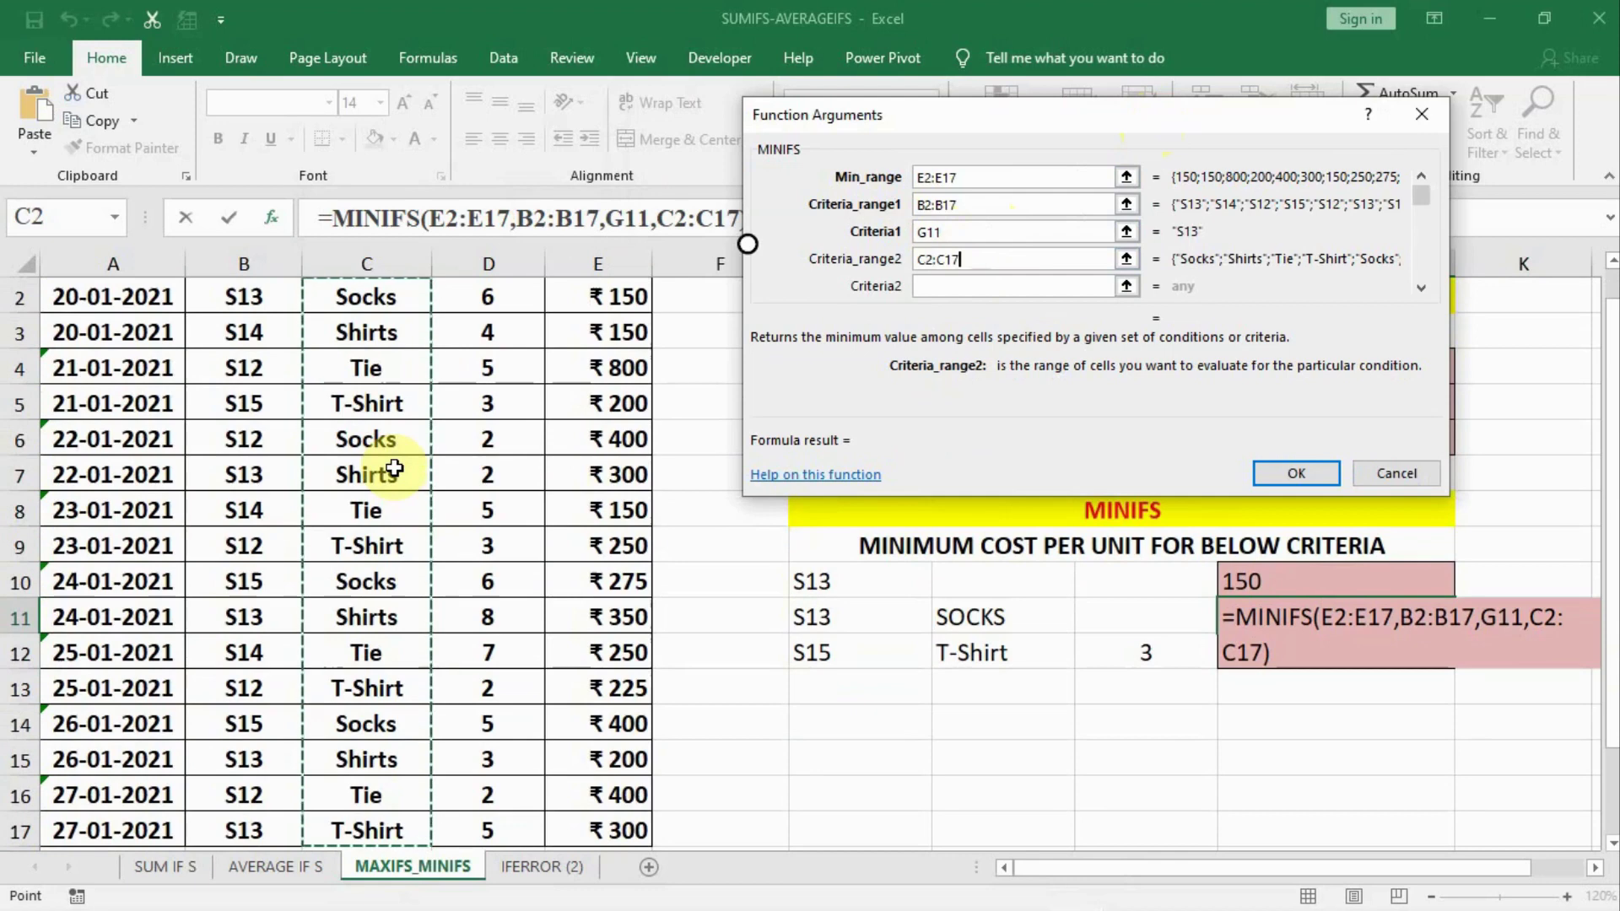
pyautogui.click(933, 283)
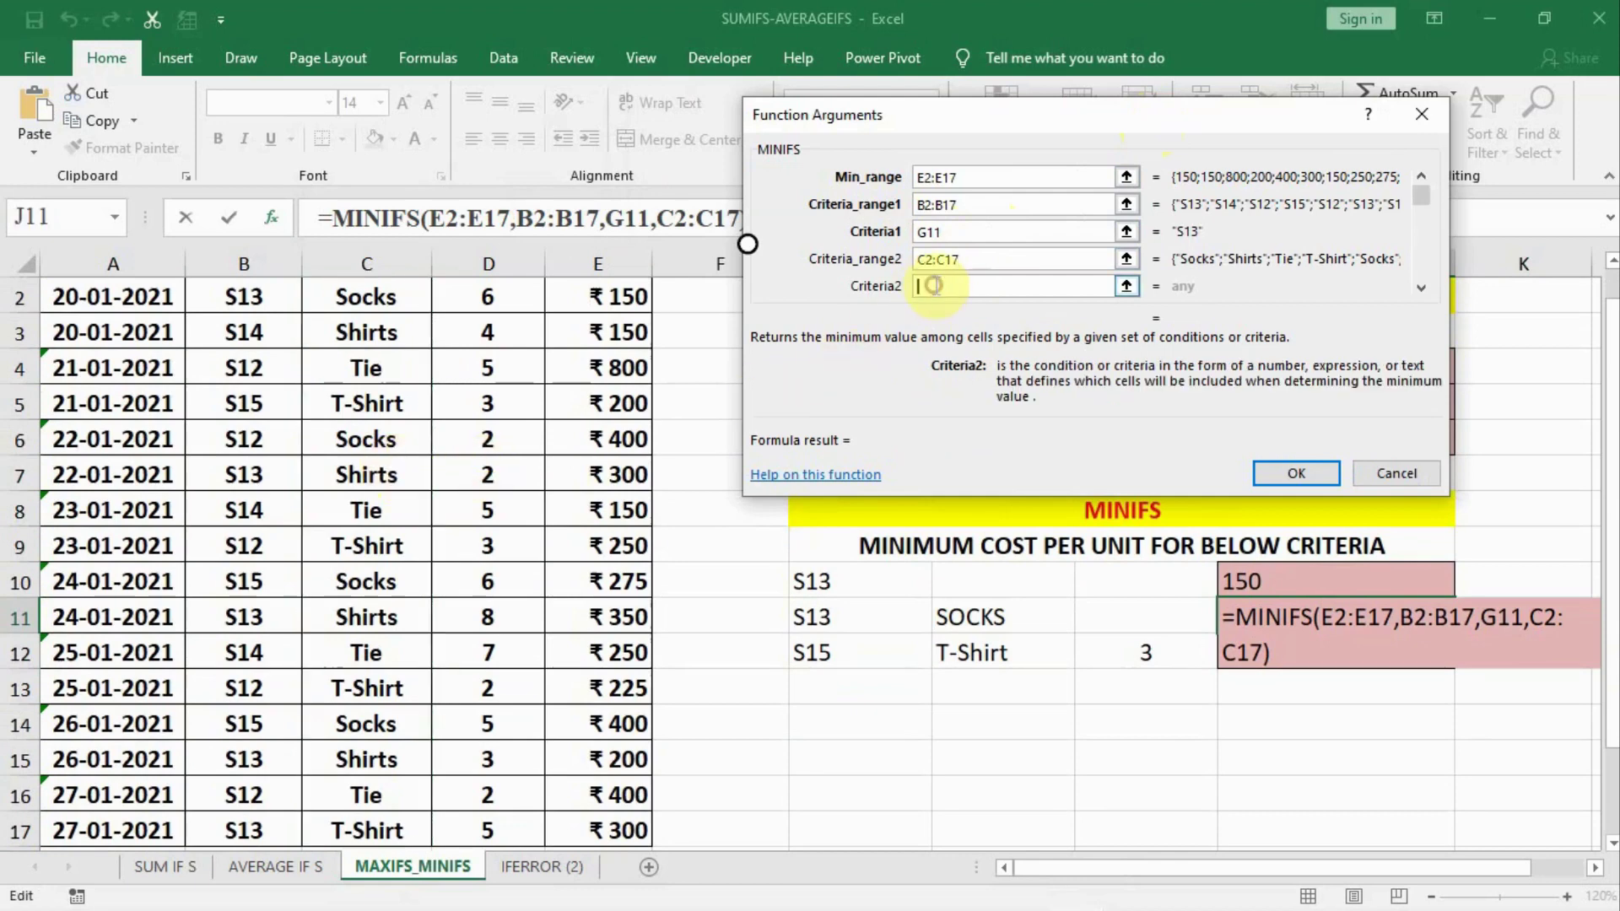
pyautogui.click(987, 618)
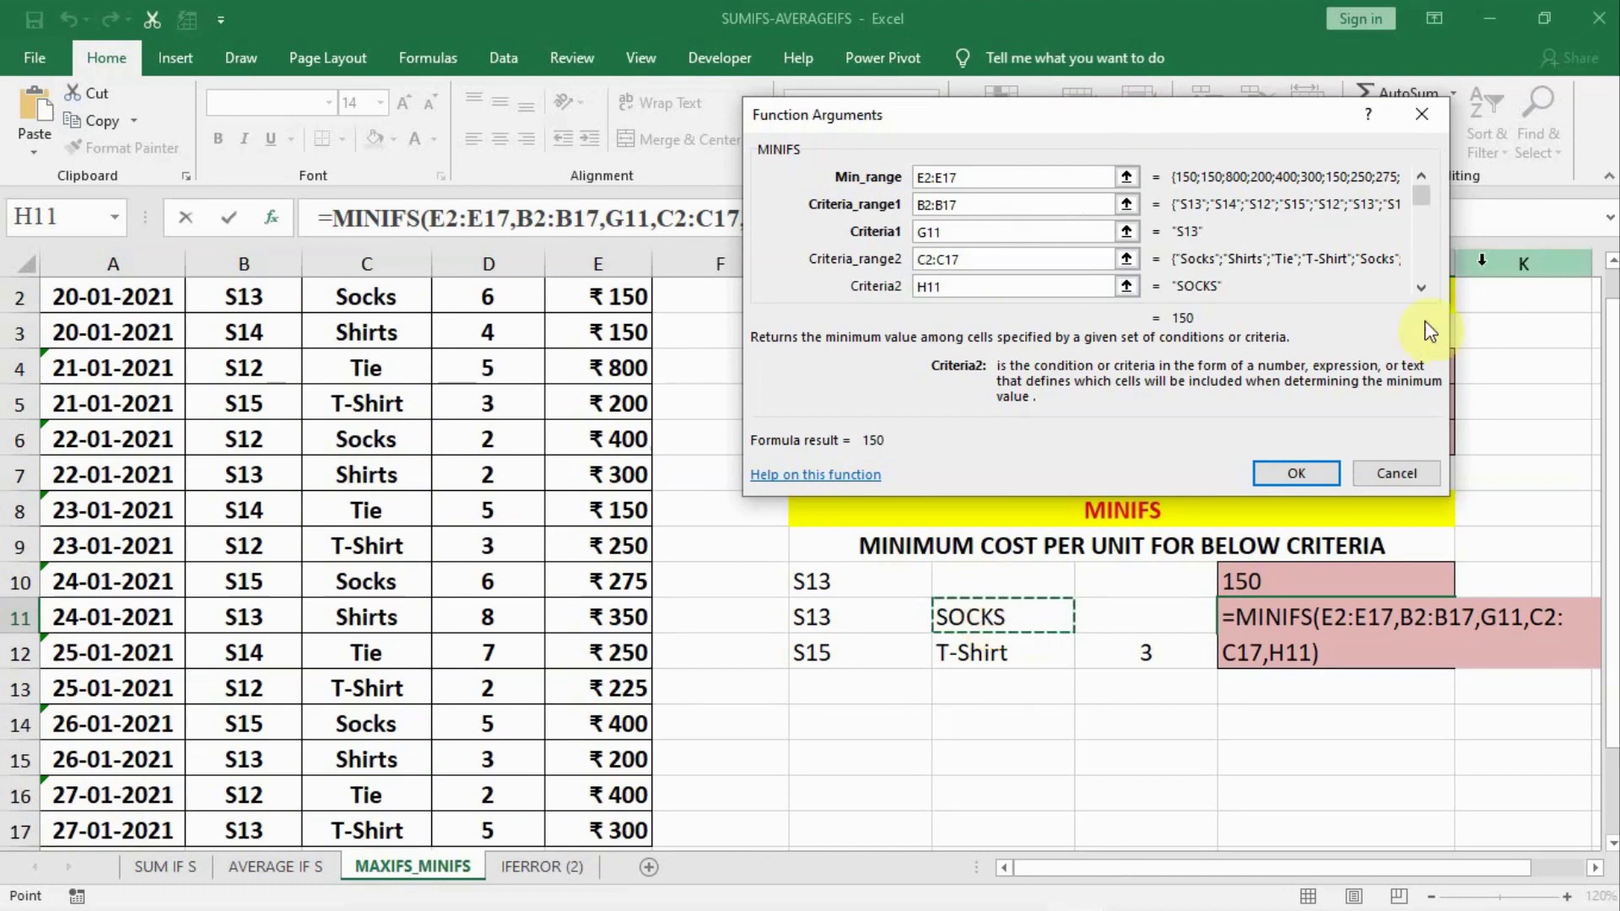
pyautogui.click(1294, 473)
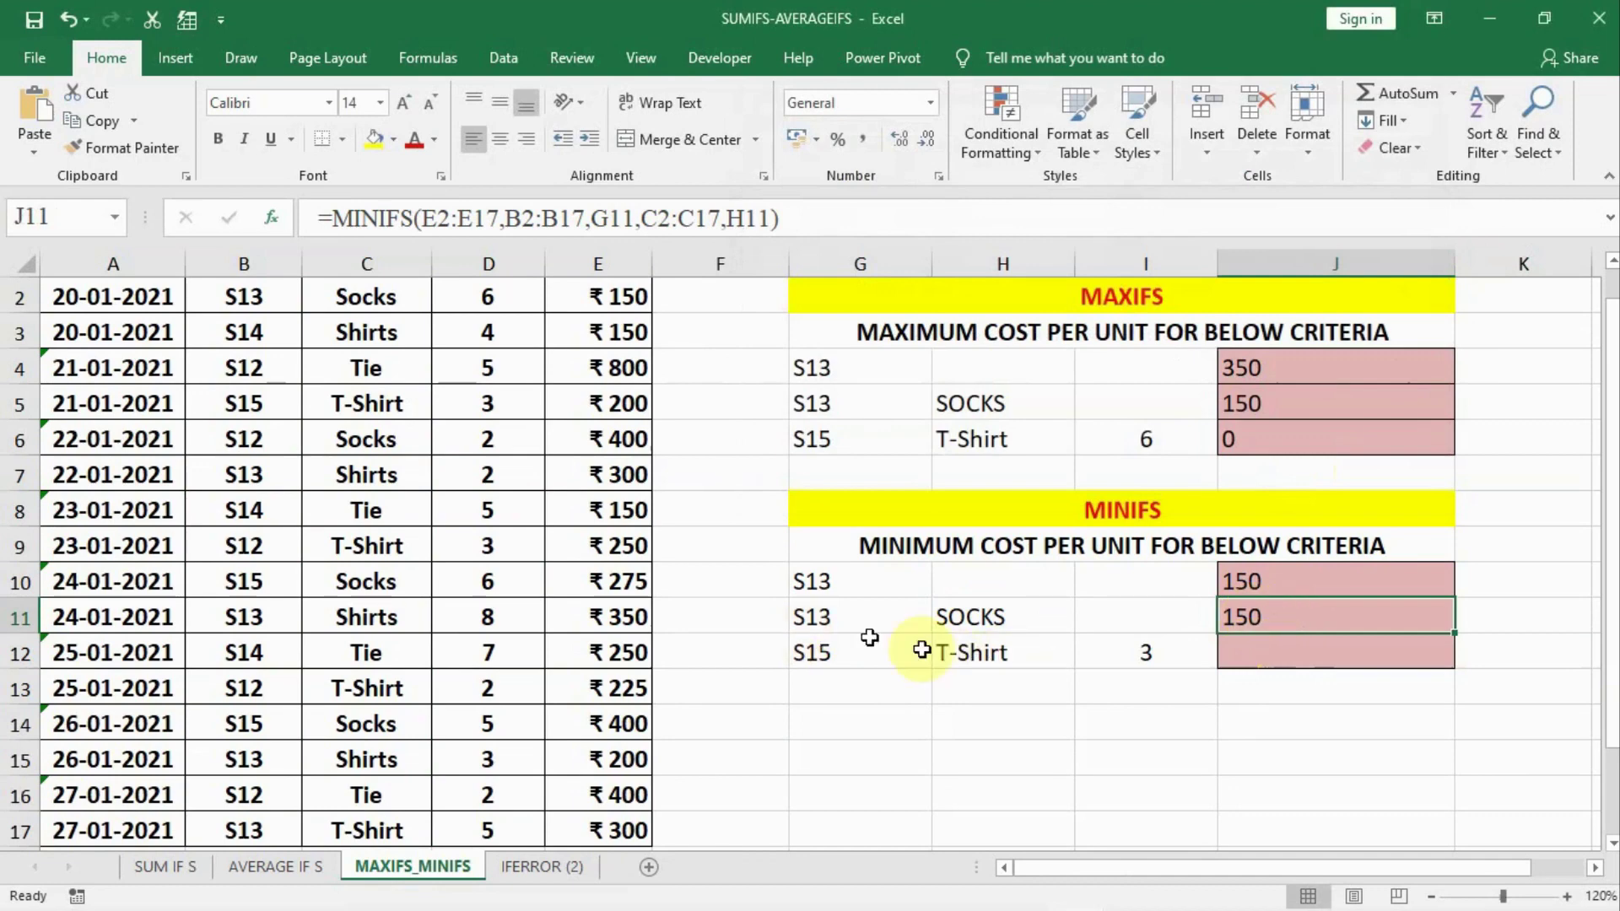
# Start a MINIFS formula in J12 with the entire Cost per Unit column E:E as the minimum range.
pyautogui.click(1251, 650)
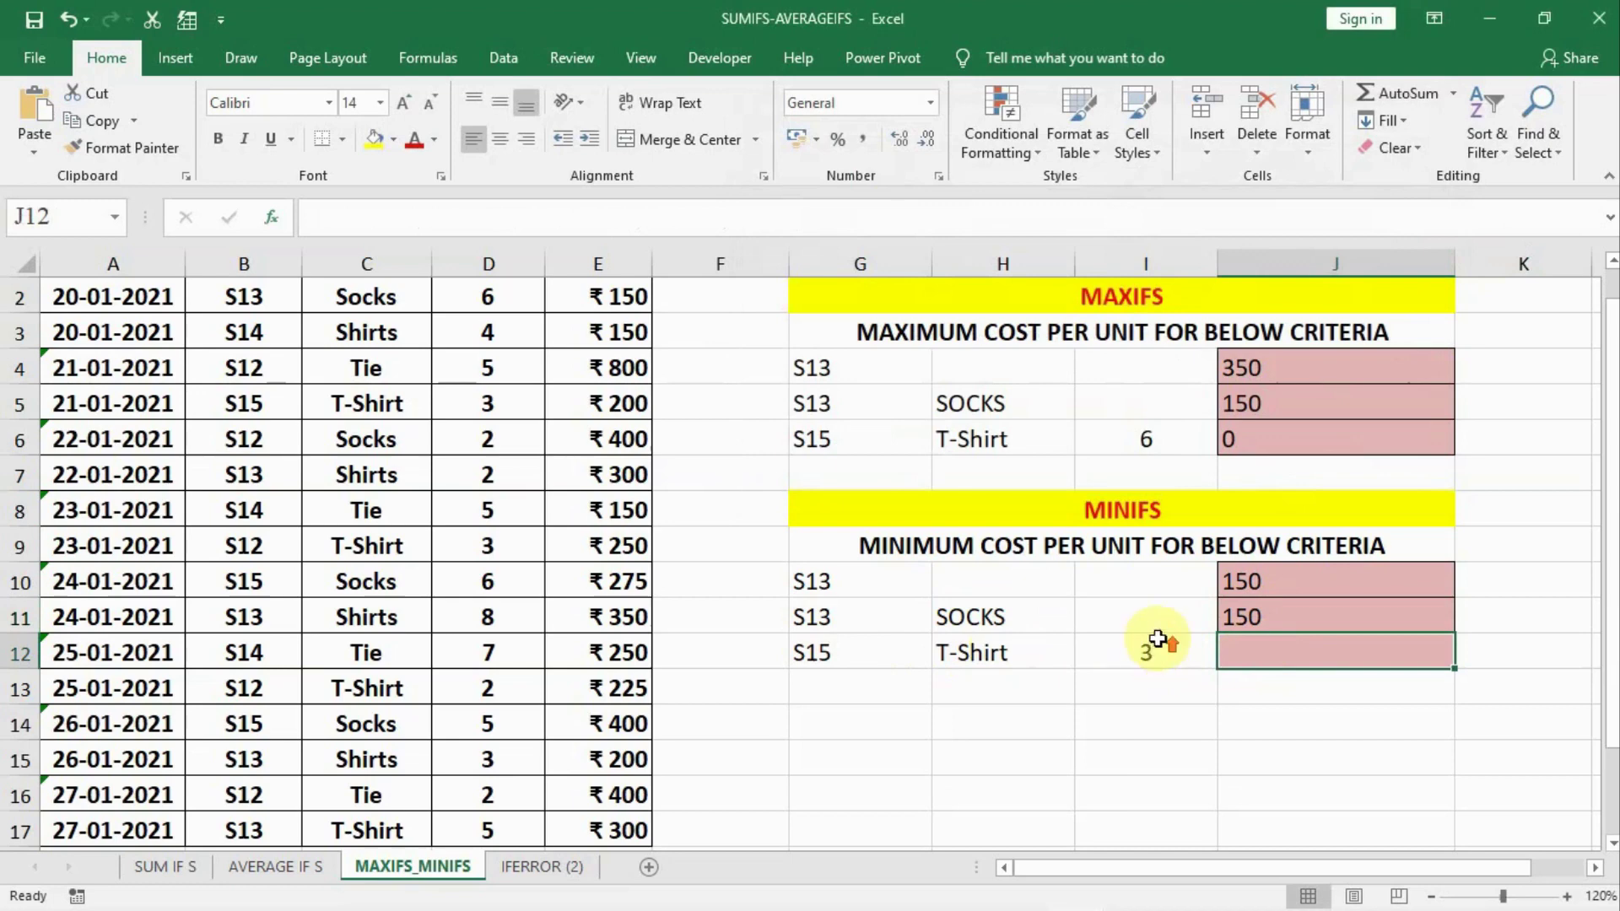
pyautogui.scroll(1, 1157, 641)
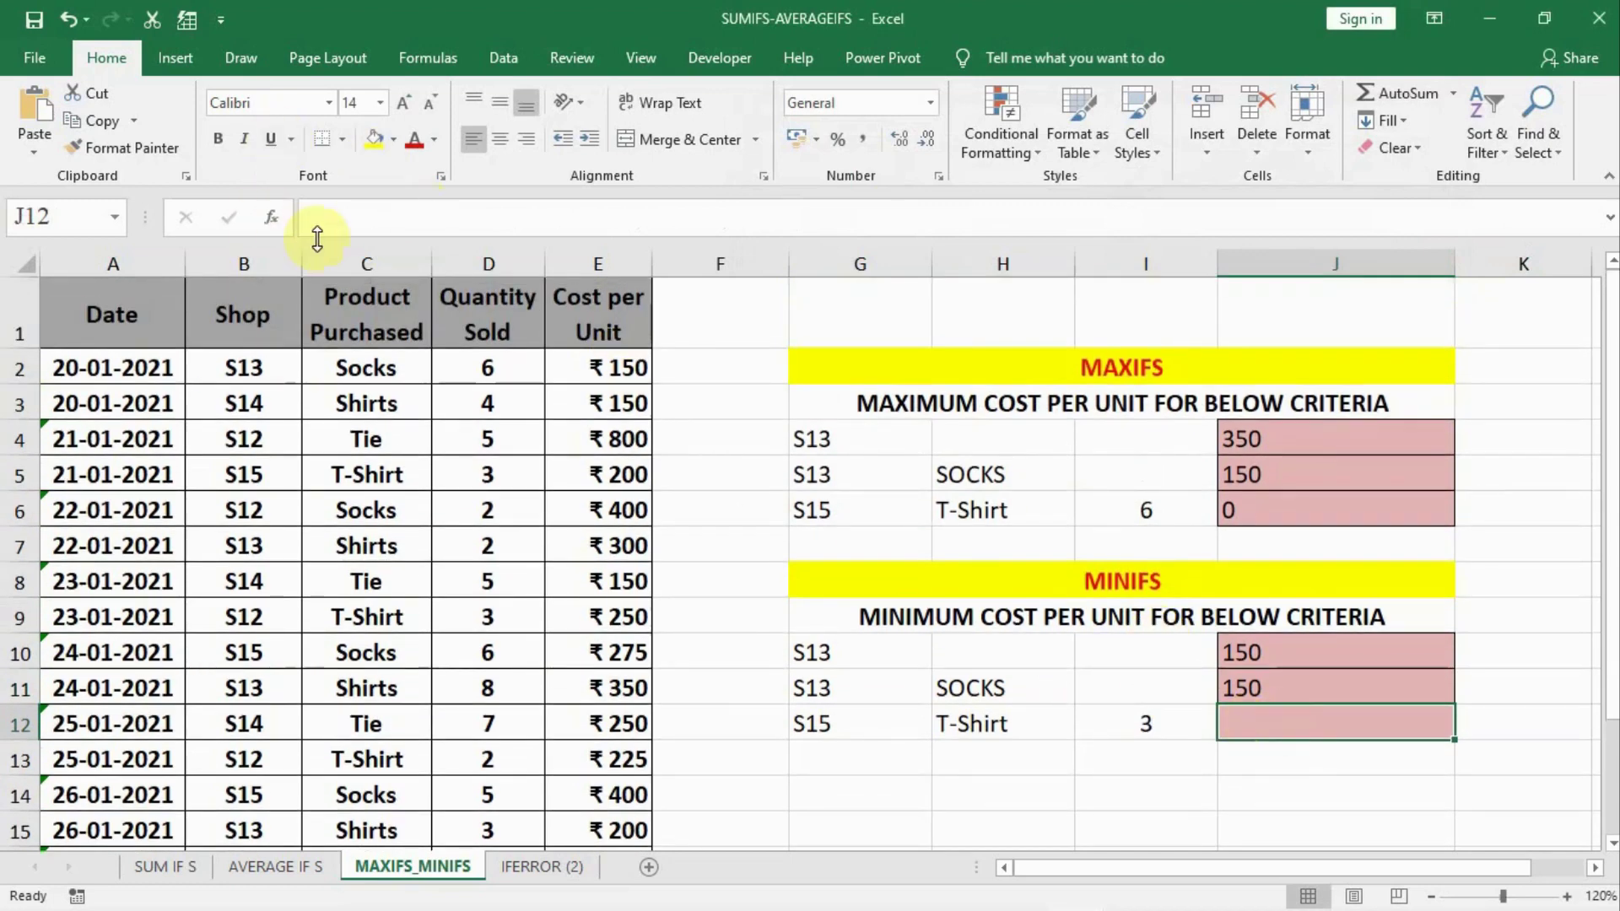
pyautogui.write('=MINI')
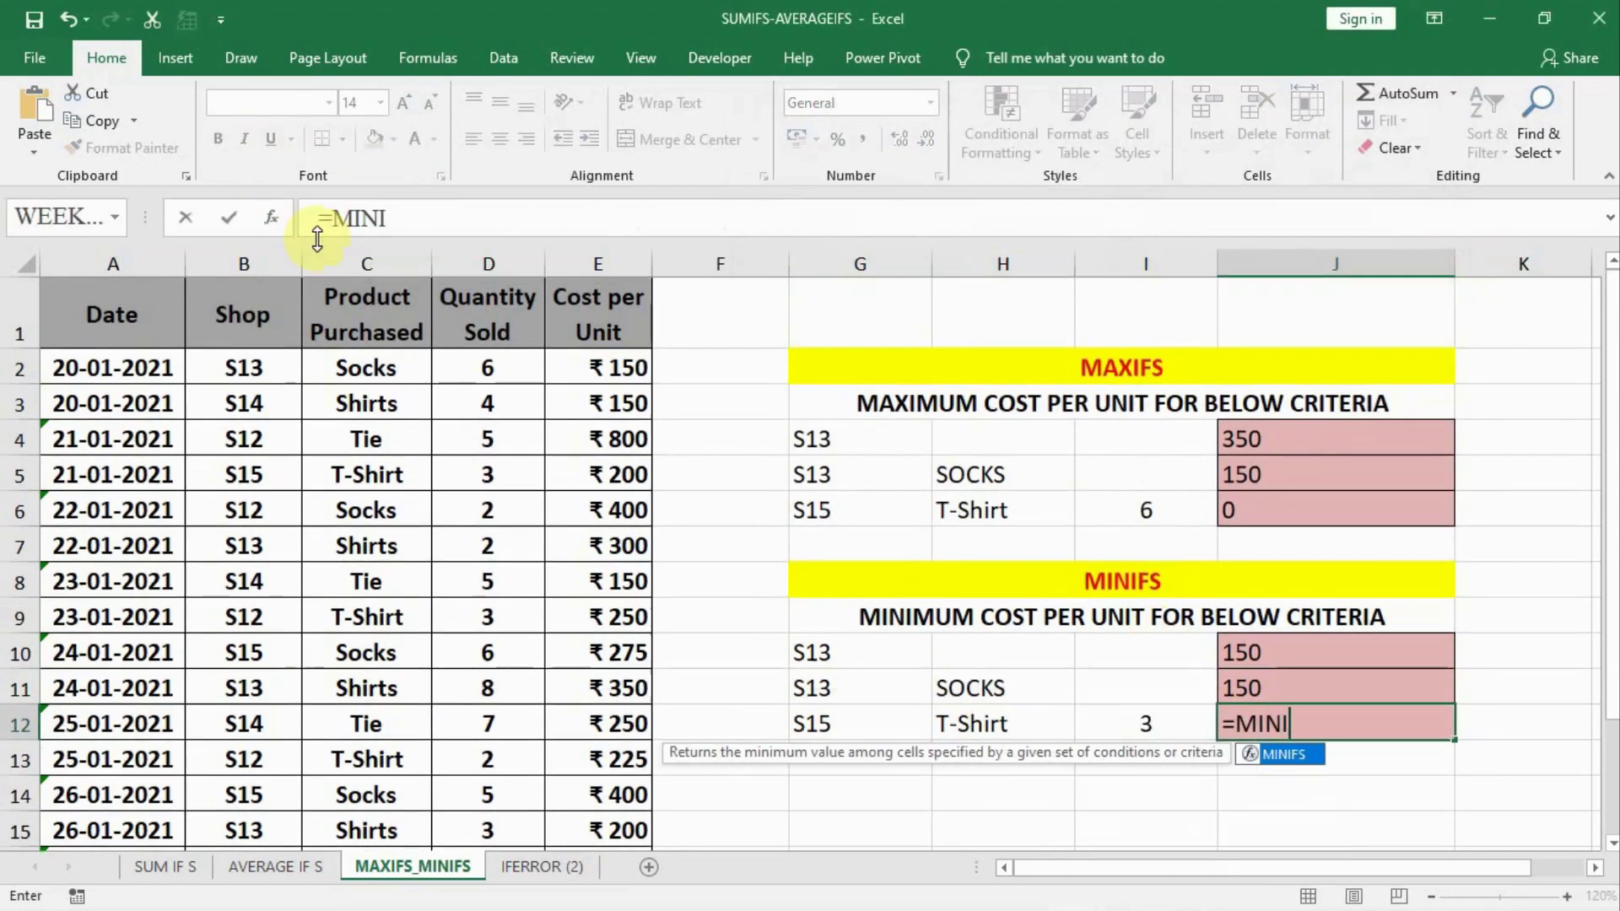
pyautogui.write('FS(')
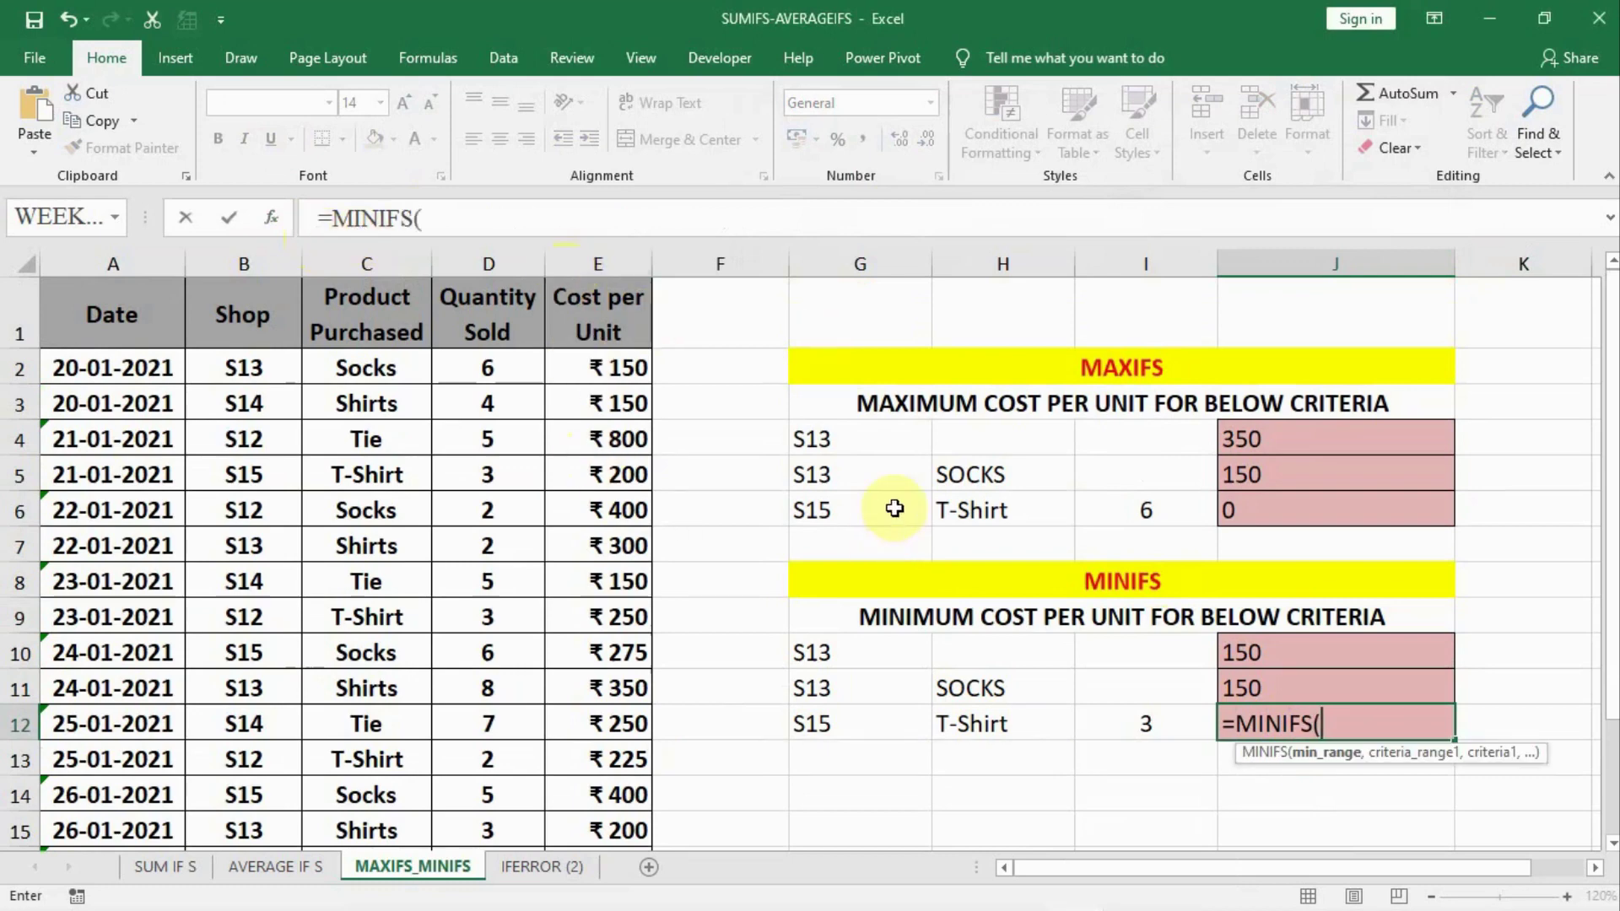
pyautogui.click(272, 221)
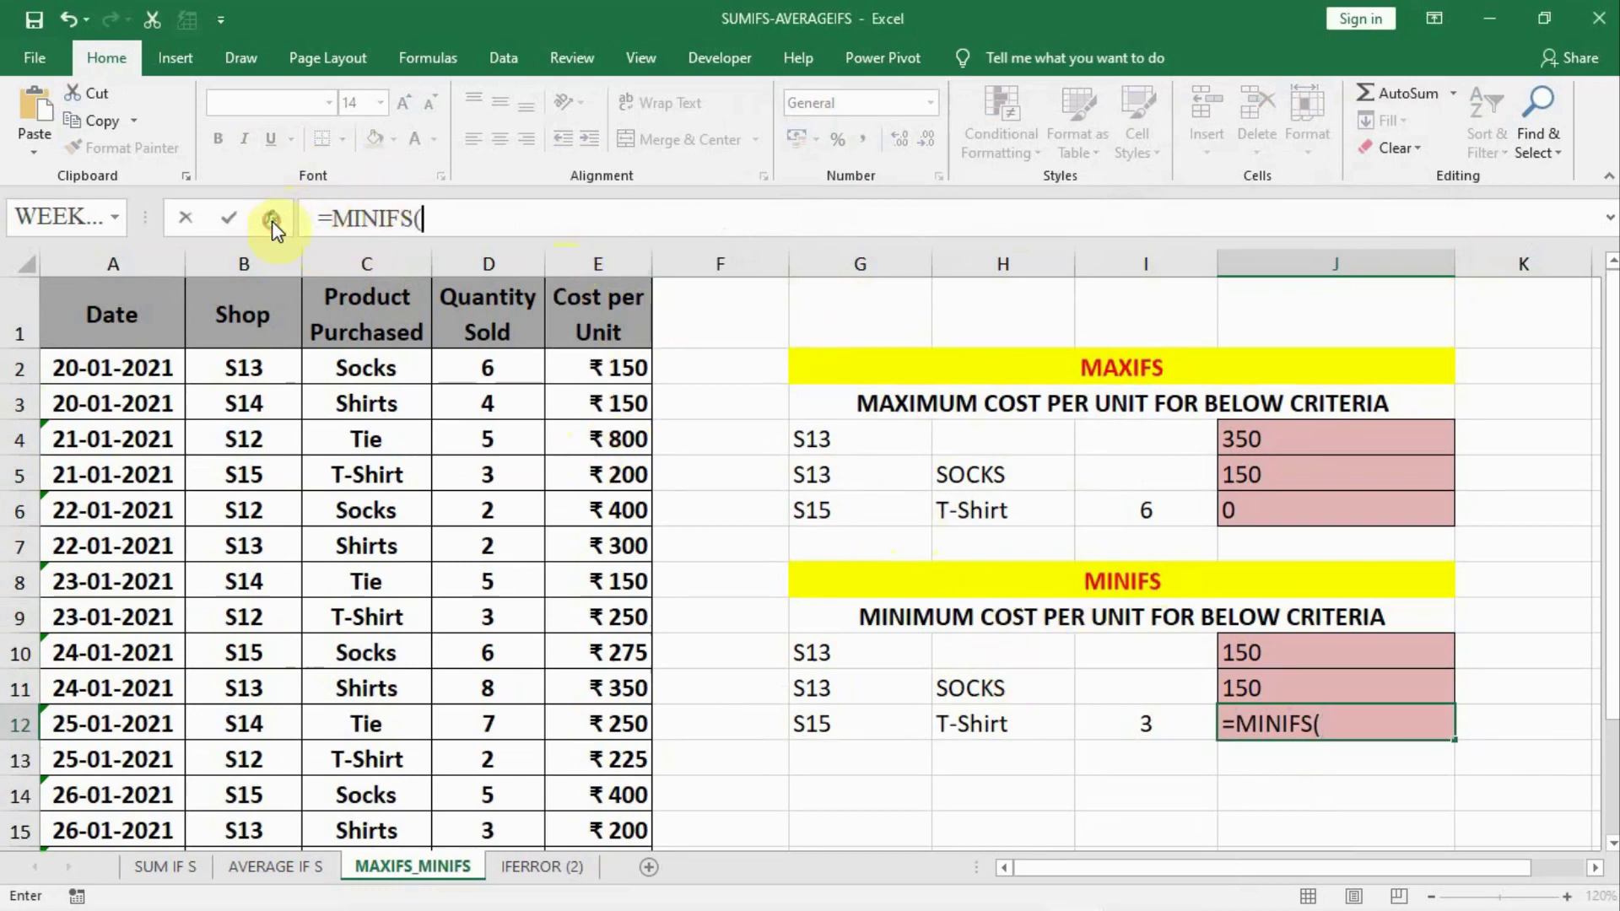
pyautogui.moveTo(1074, 120); pyautogui.dragTo(1096, 167)
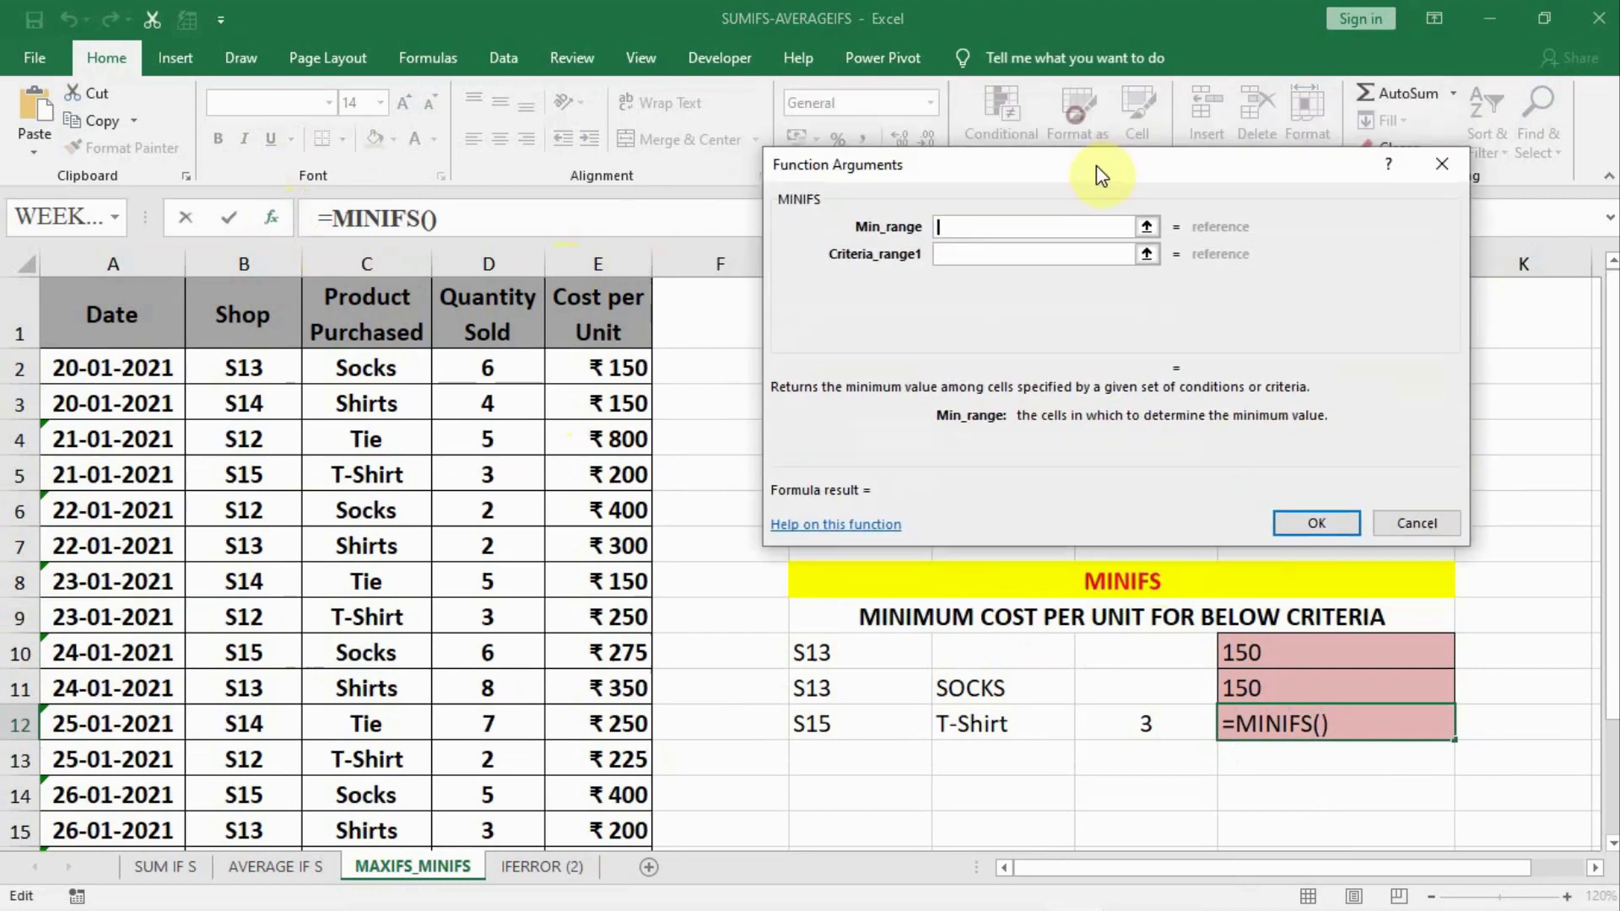
pyautogui.click(579, 249)
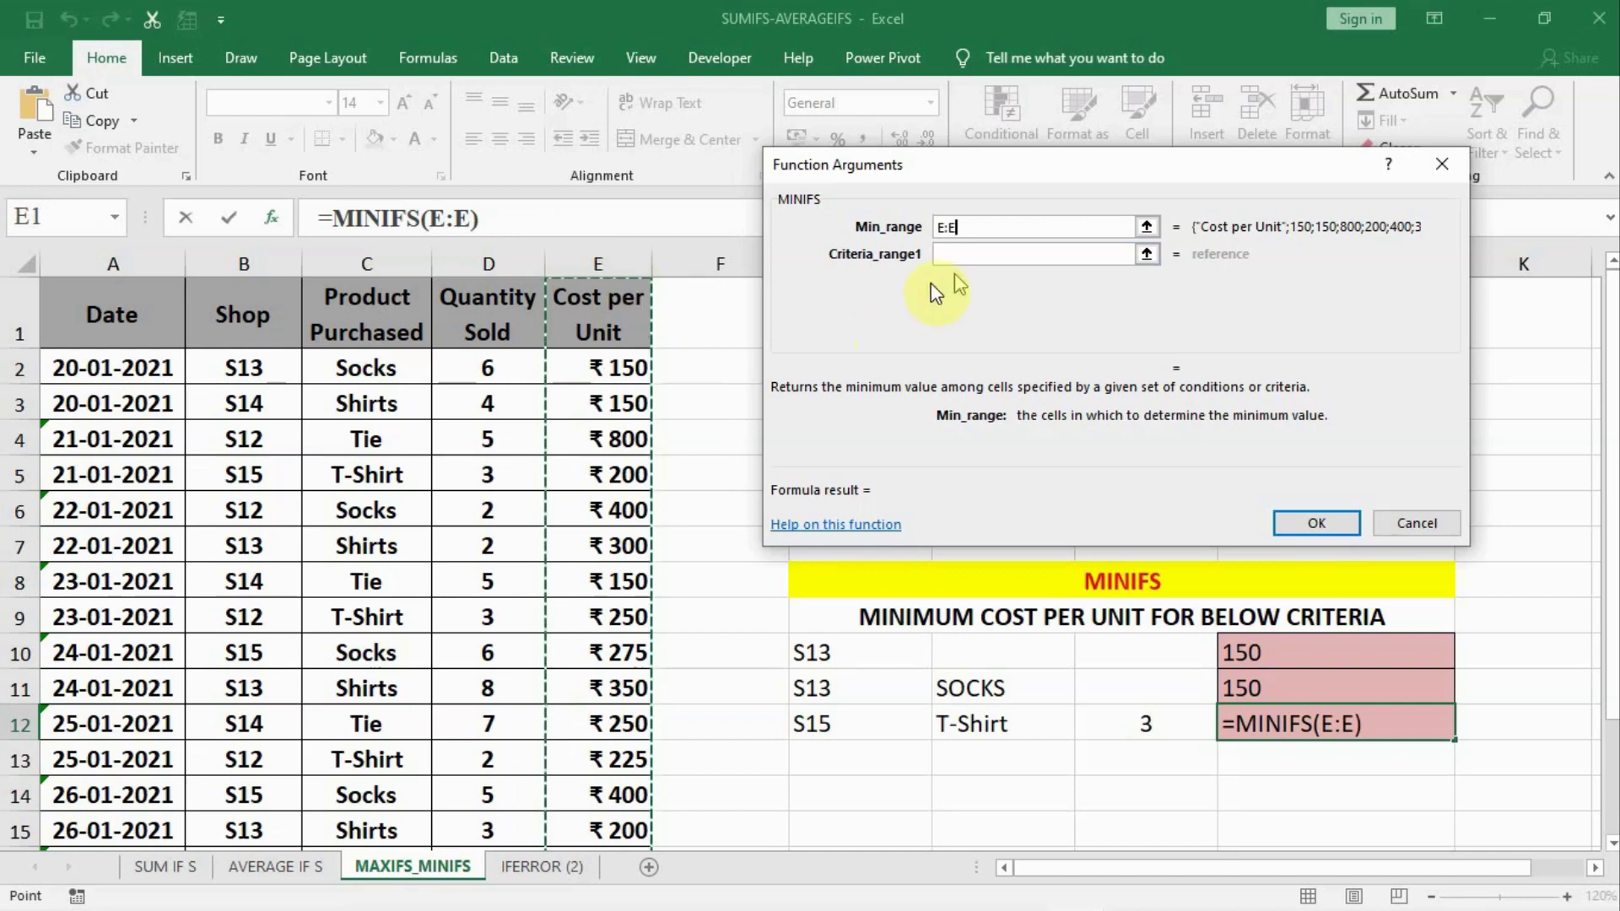
# Set the first criteria range of the J12 formula to the entire Shop column B:B with criterion G12.
pyautogui.click(1012, 255)
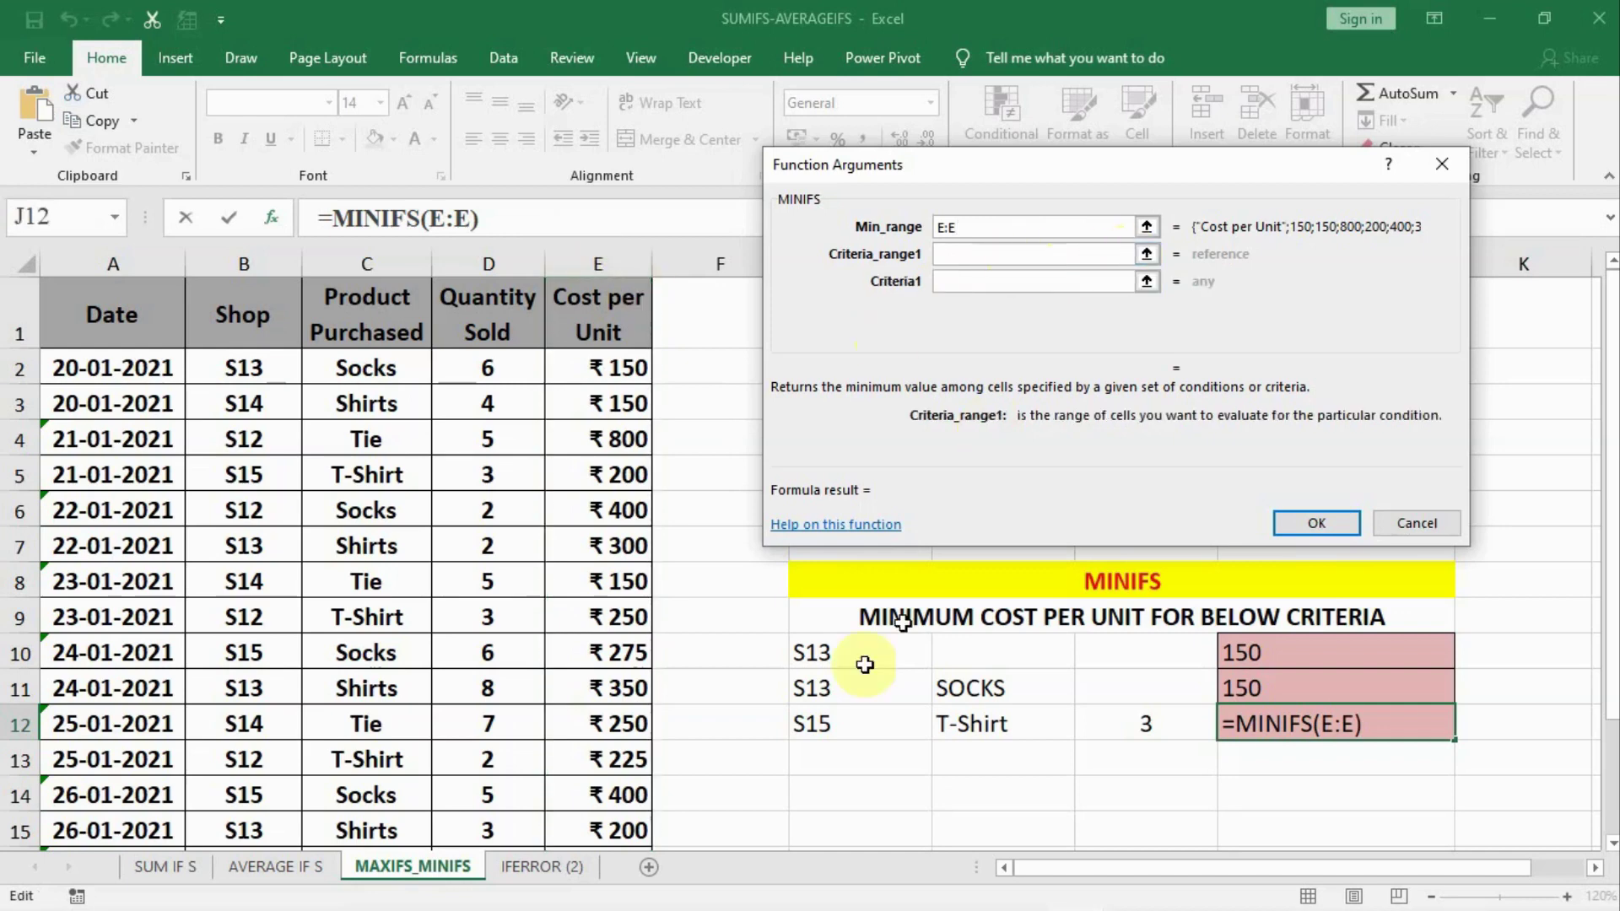
pyautogui.click(239, 260)
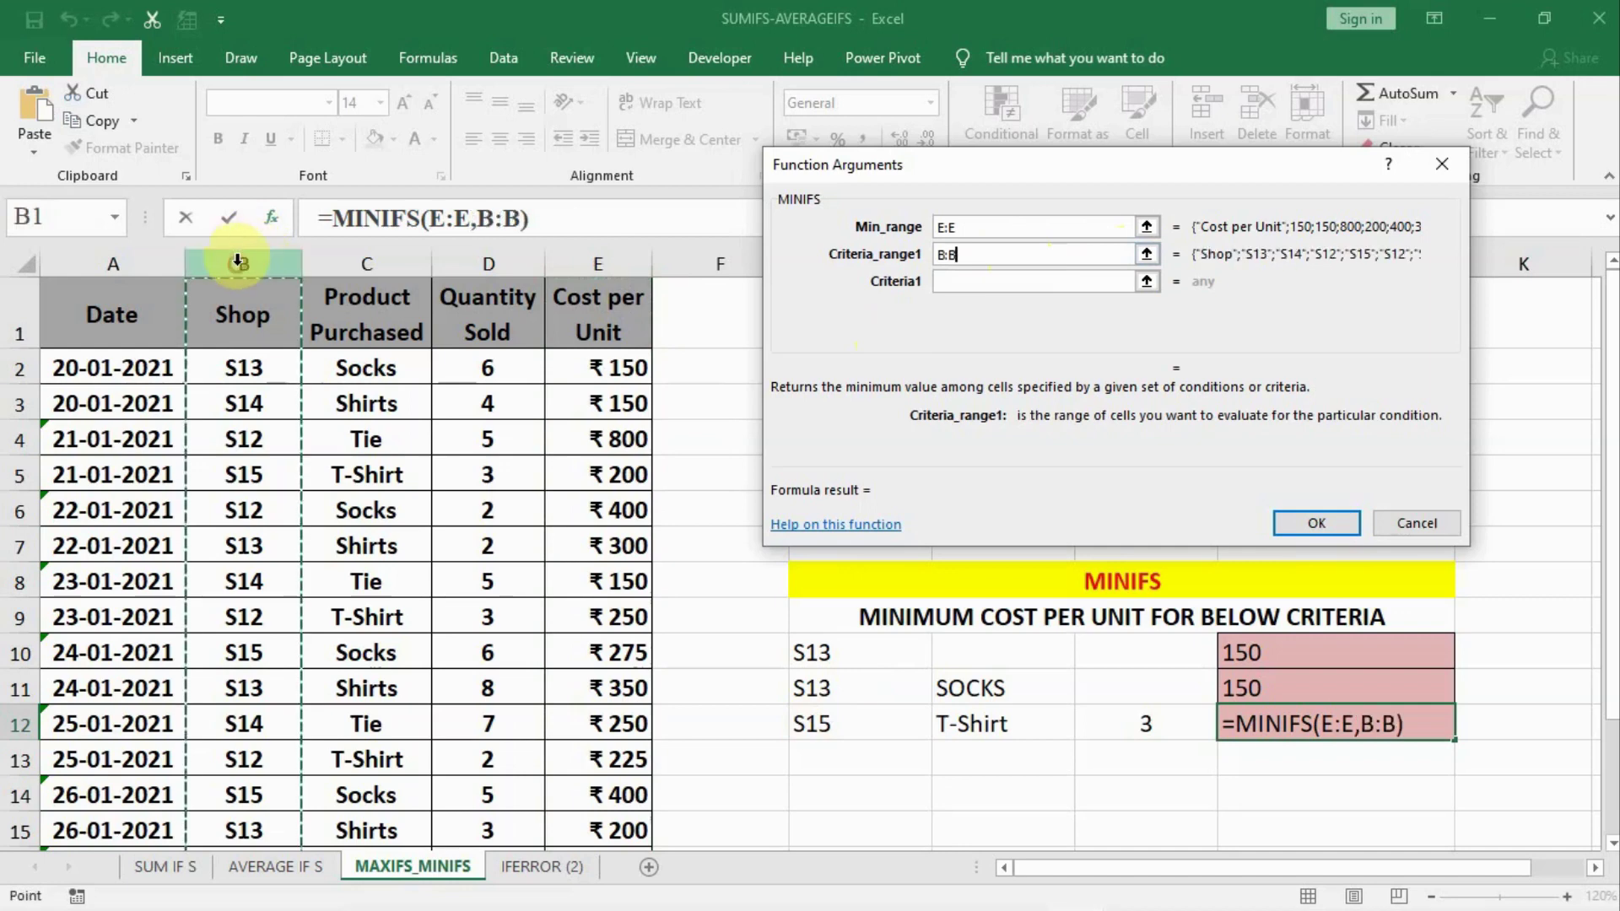
pyautogui.click(953, 279)
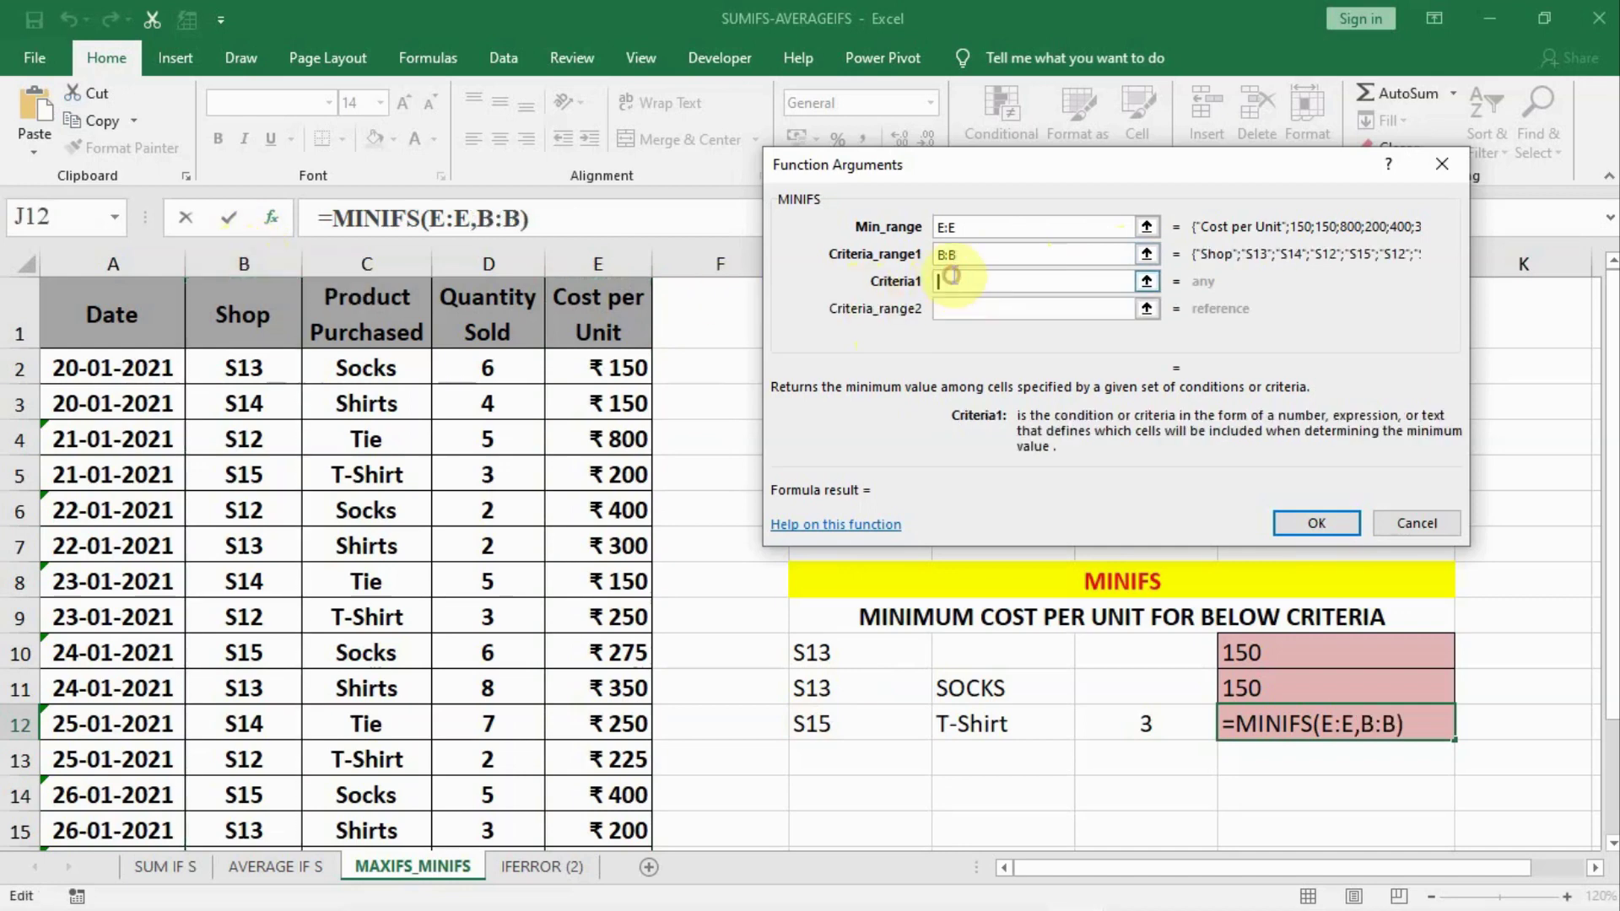
pyautogui.click(824, 728)
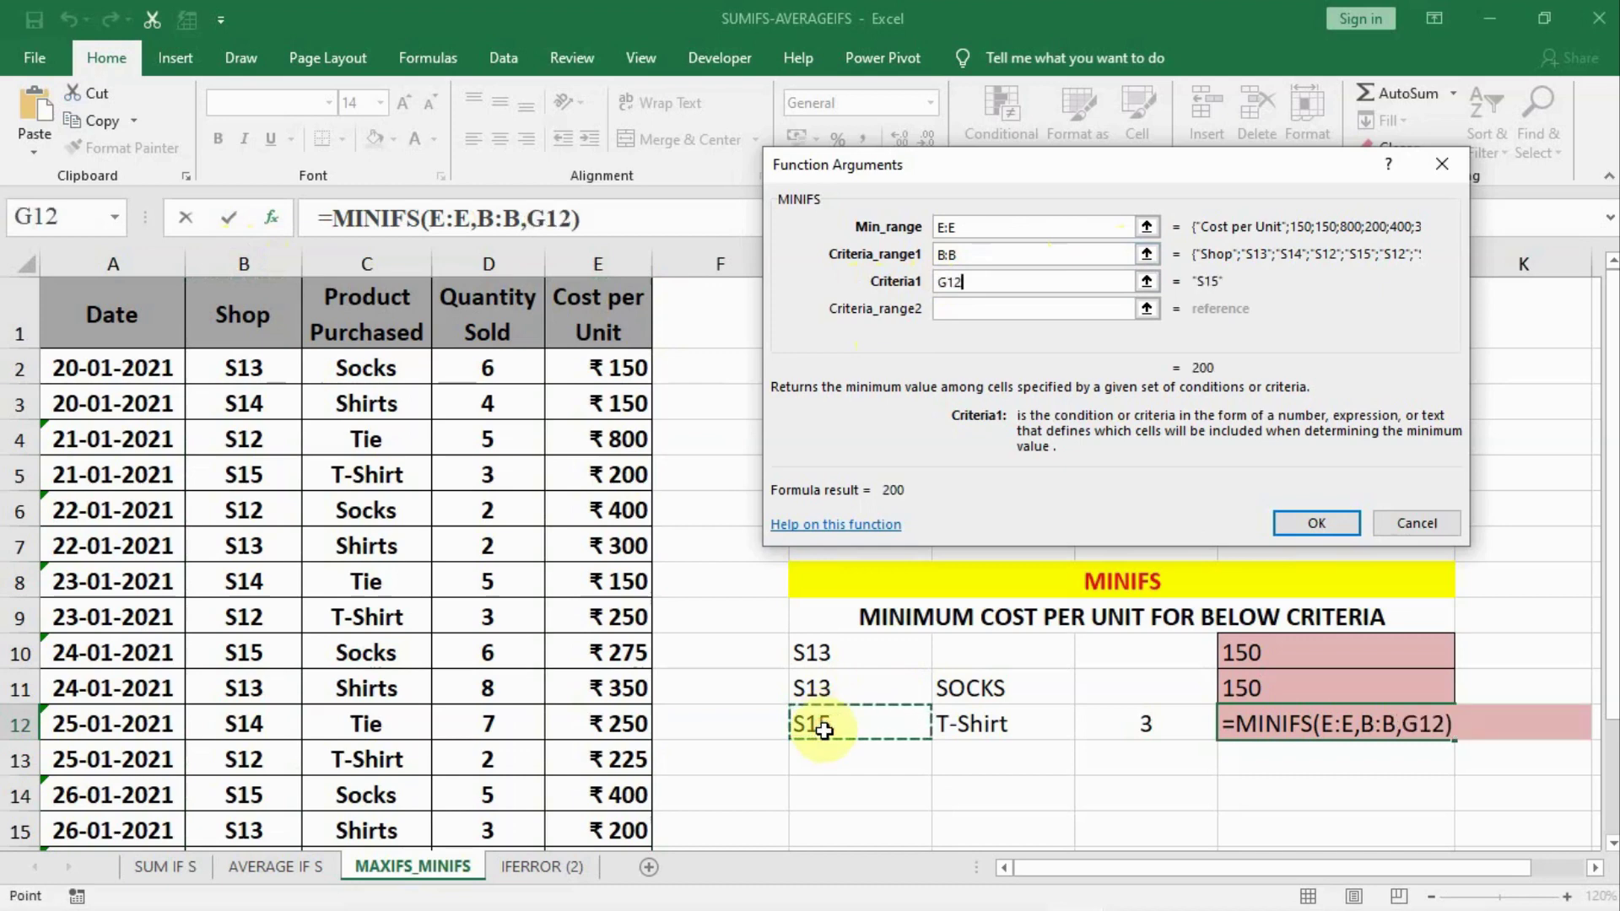
# Add the entire Product Purchased column C:C with criterion H12 as the second condition of the J12 formula.
pyautogui.click(964, 311)
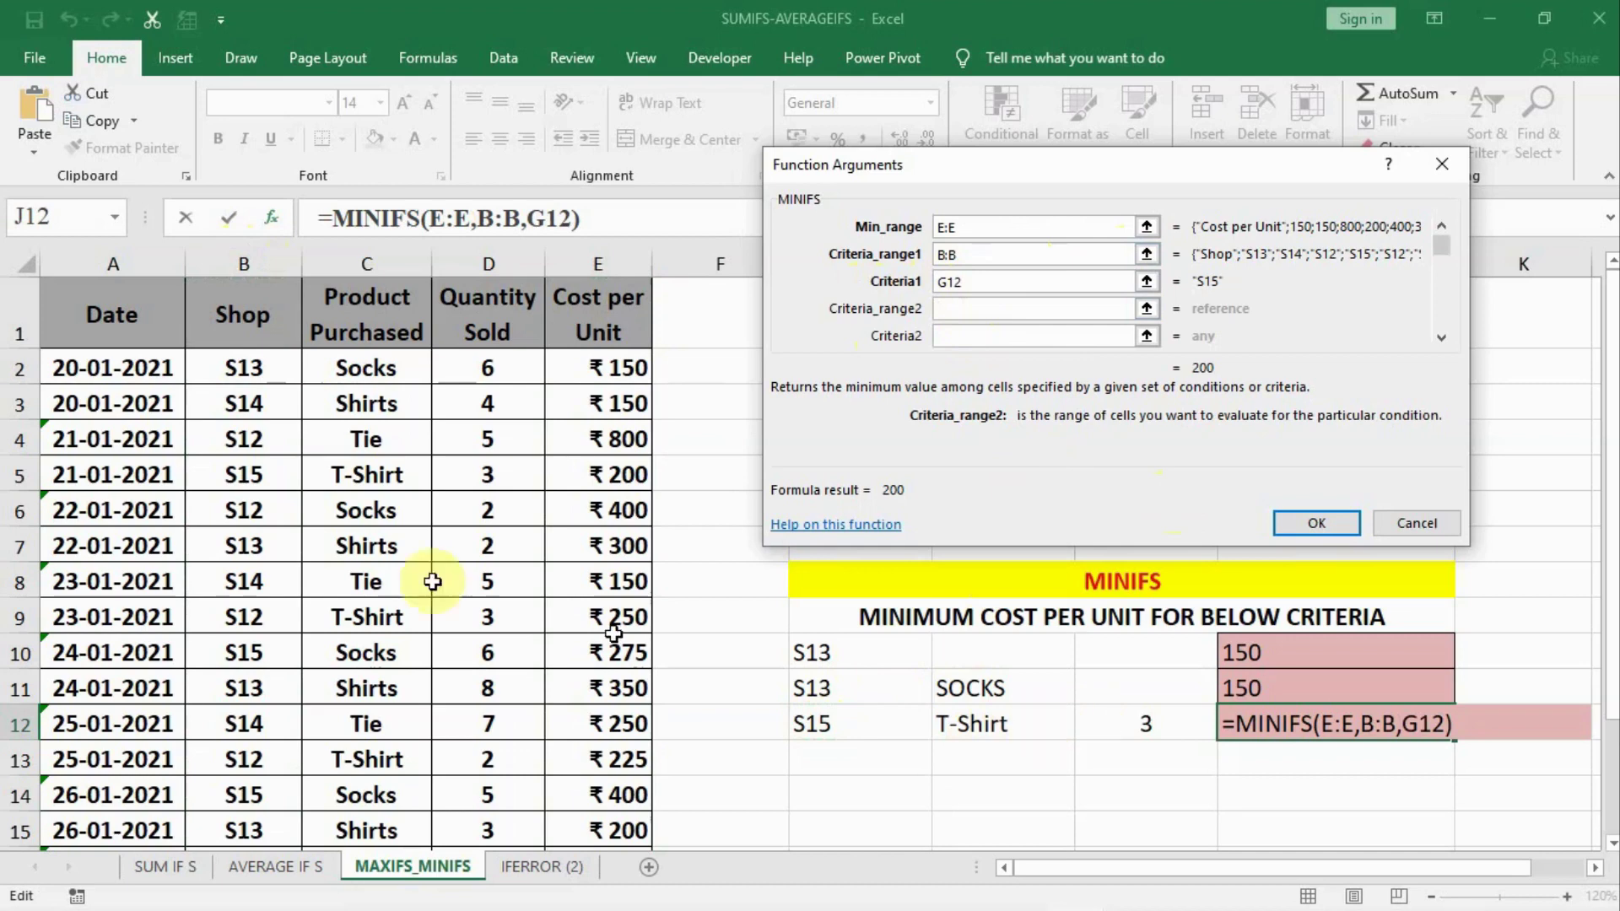
pyautogui.click(364, 265)
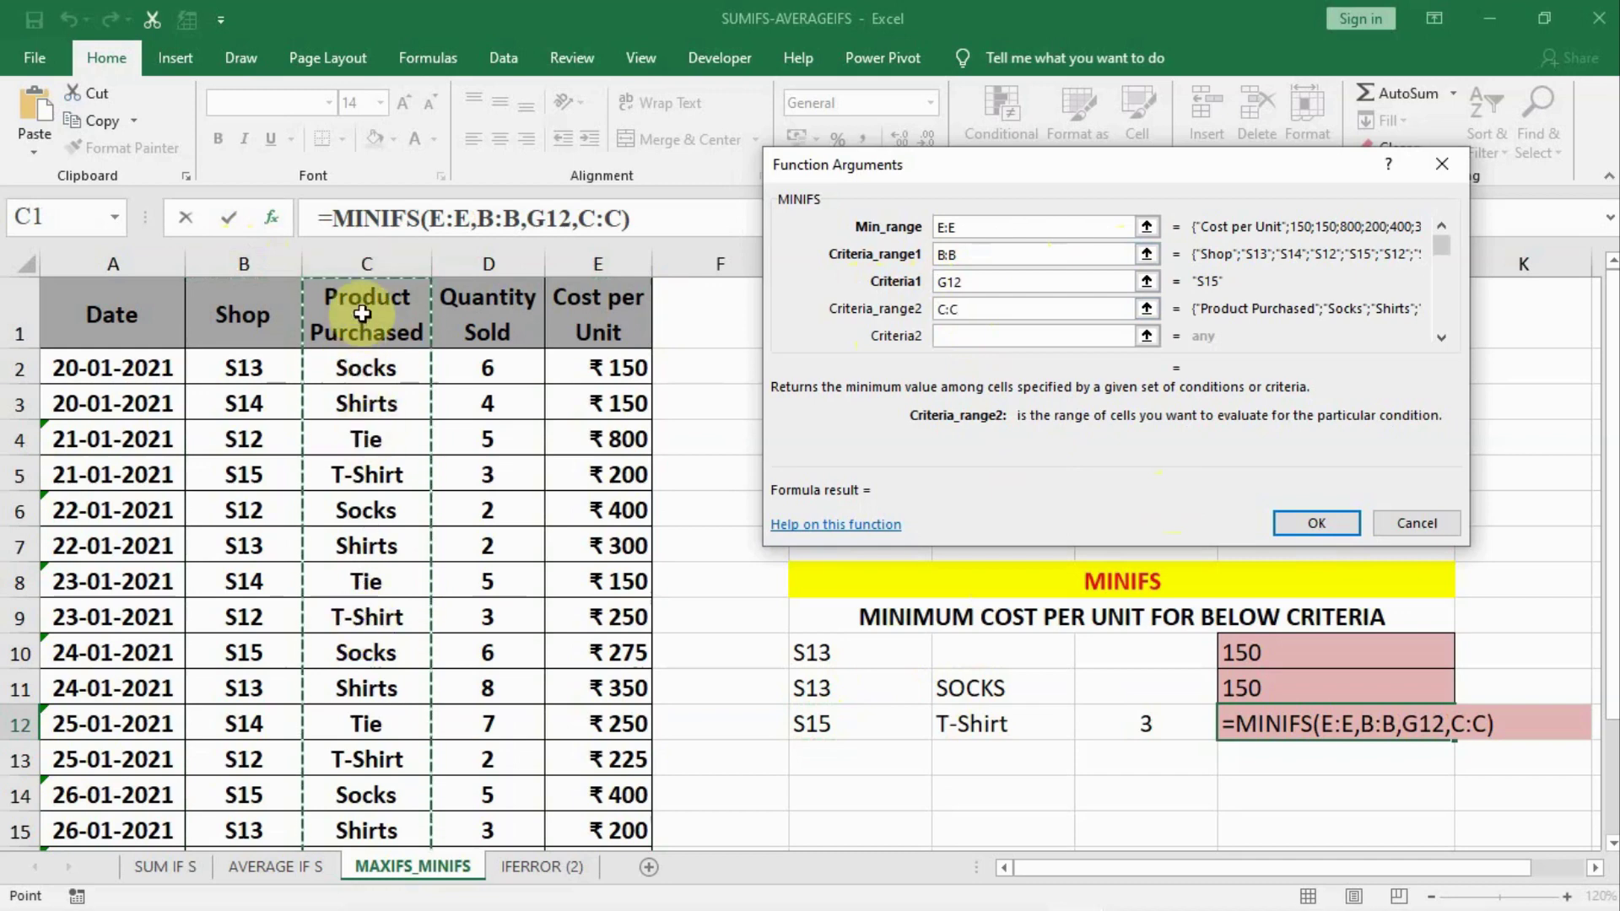
pyautogui.click(966, 336)
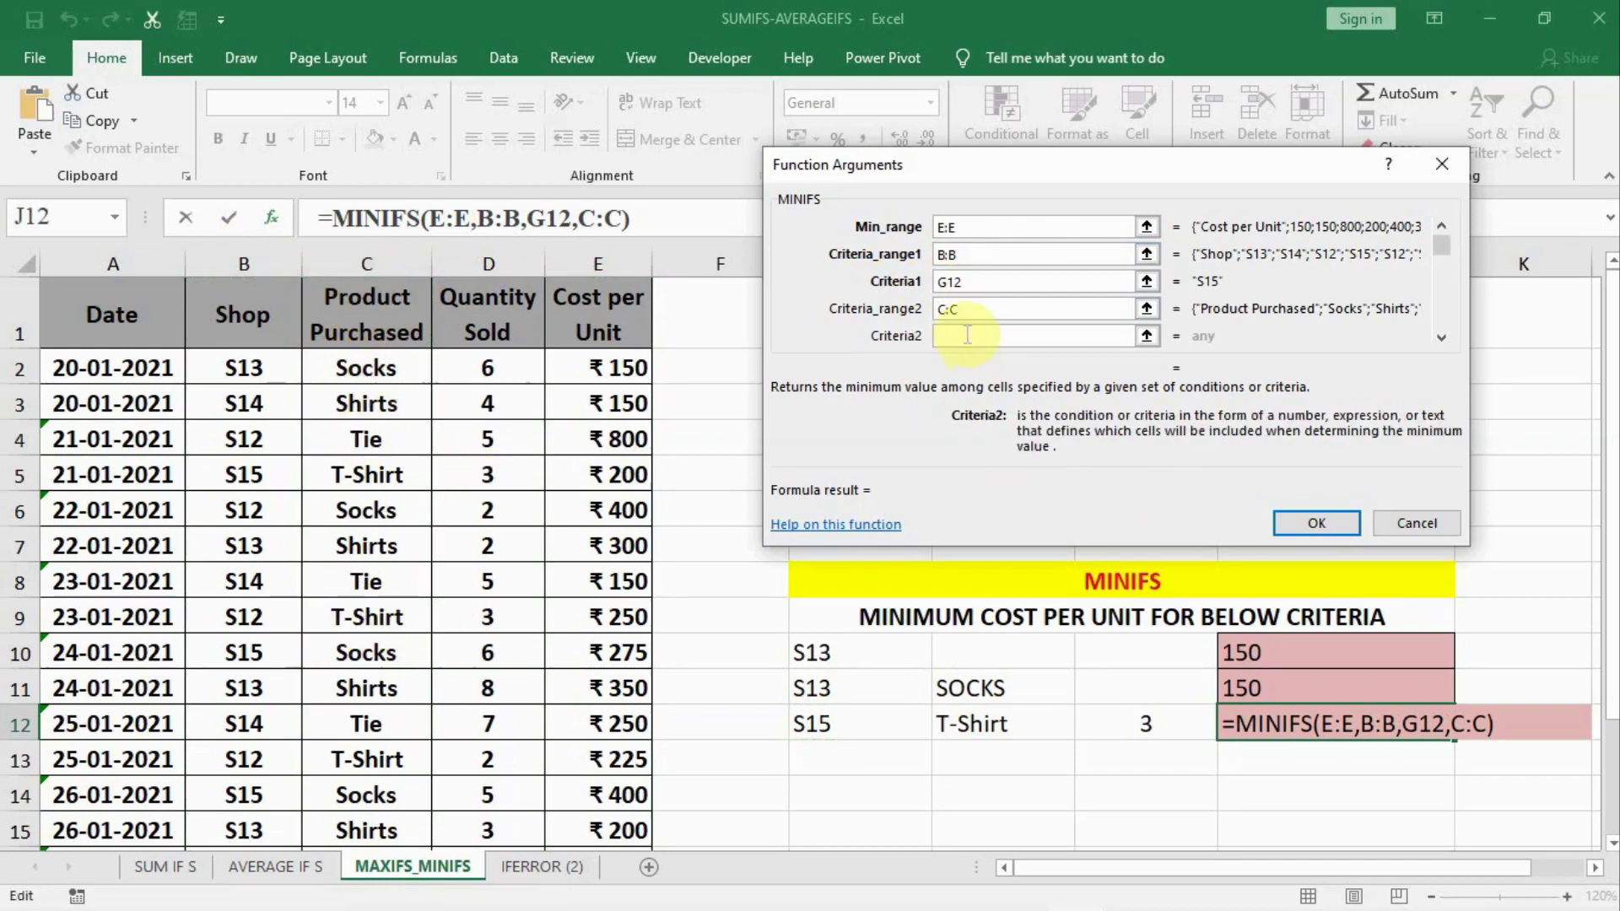
pyautogui.click(963, 725)
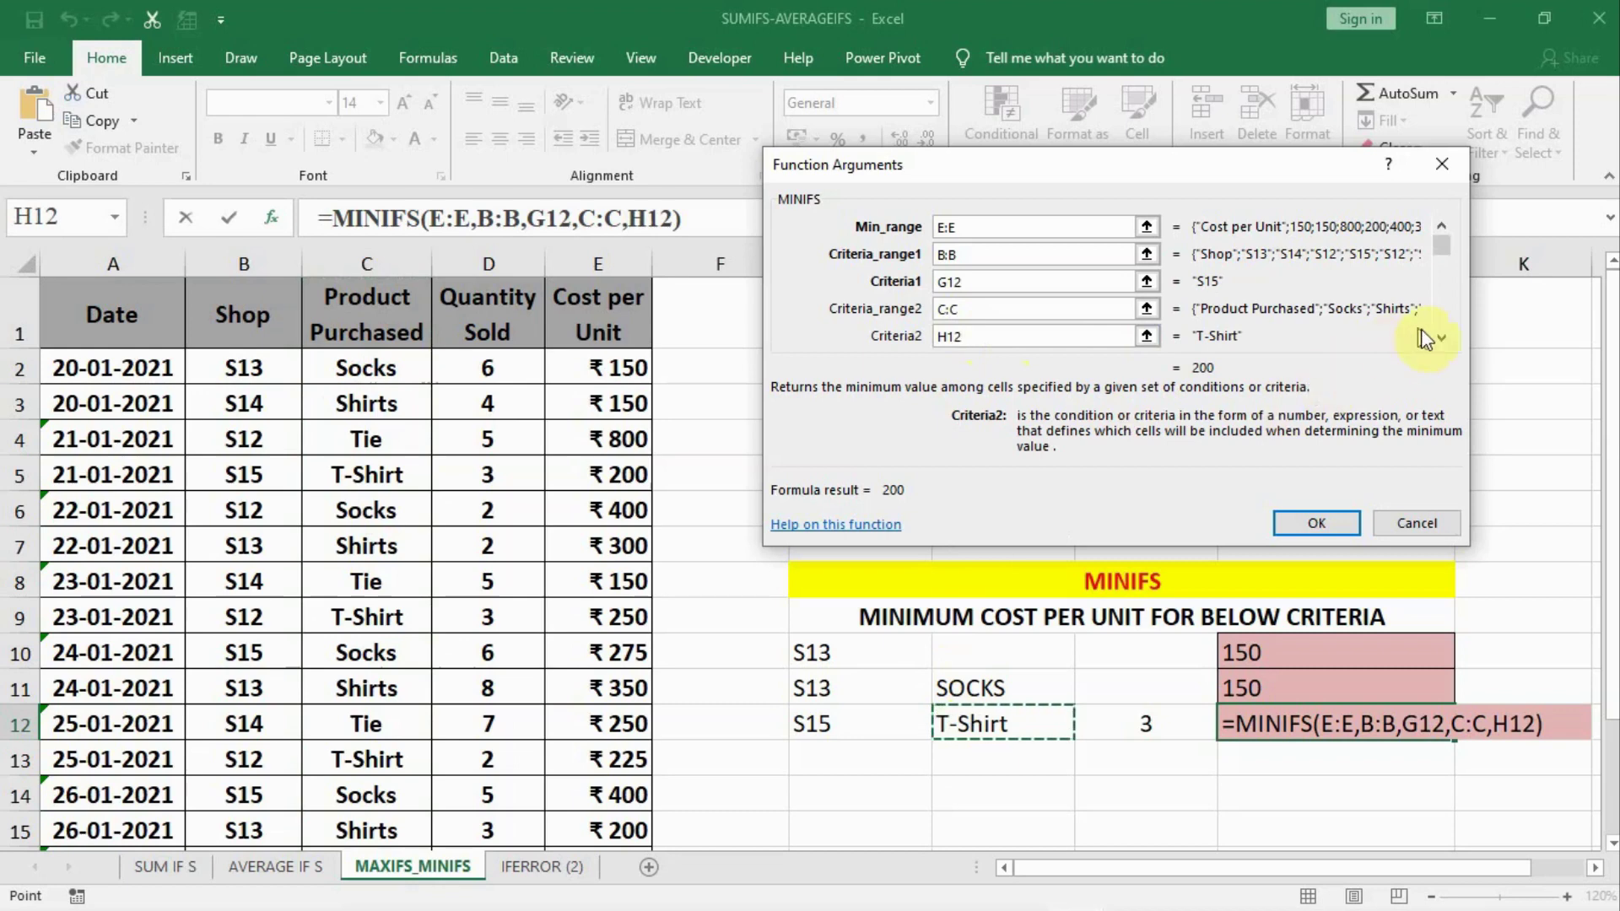
# Add the Quantity Sold column D:D with criterion I12 as the third condition and apply the J12 formula.
pyautogui.doubleClick(1440, 340)
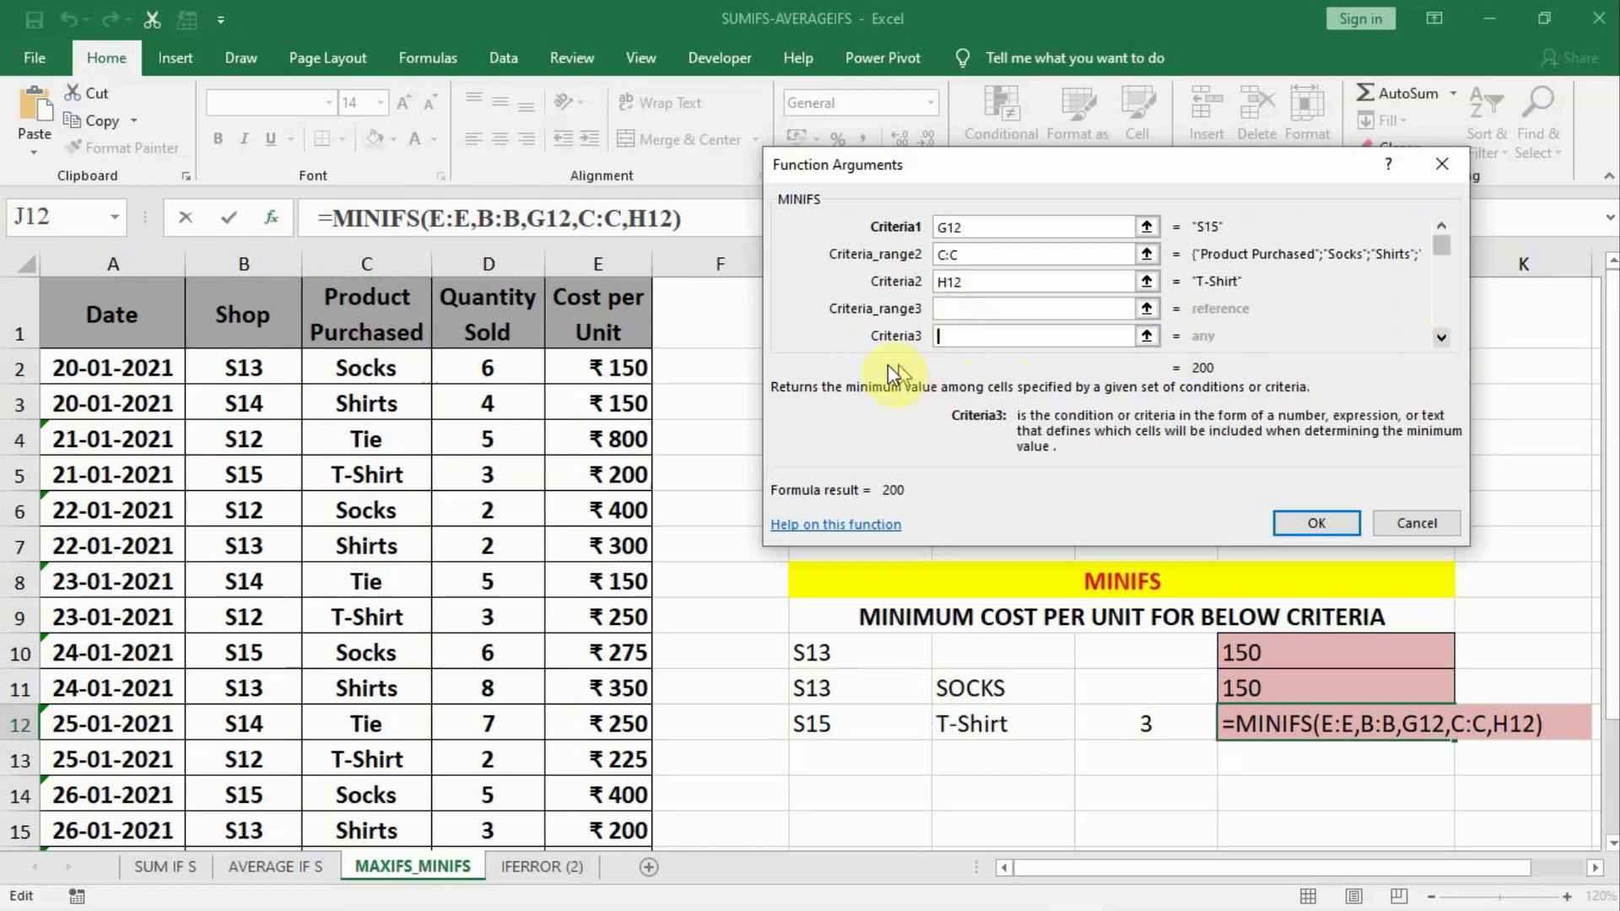
pyautogui.click(951, 312)
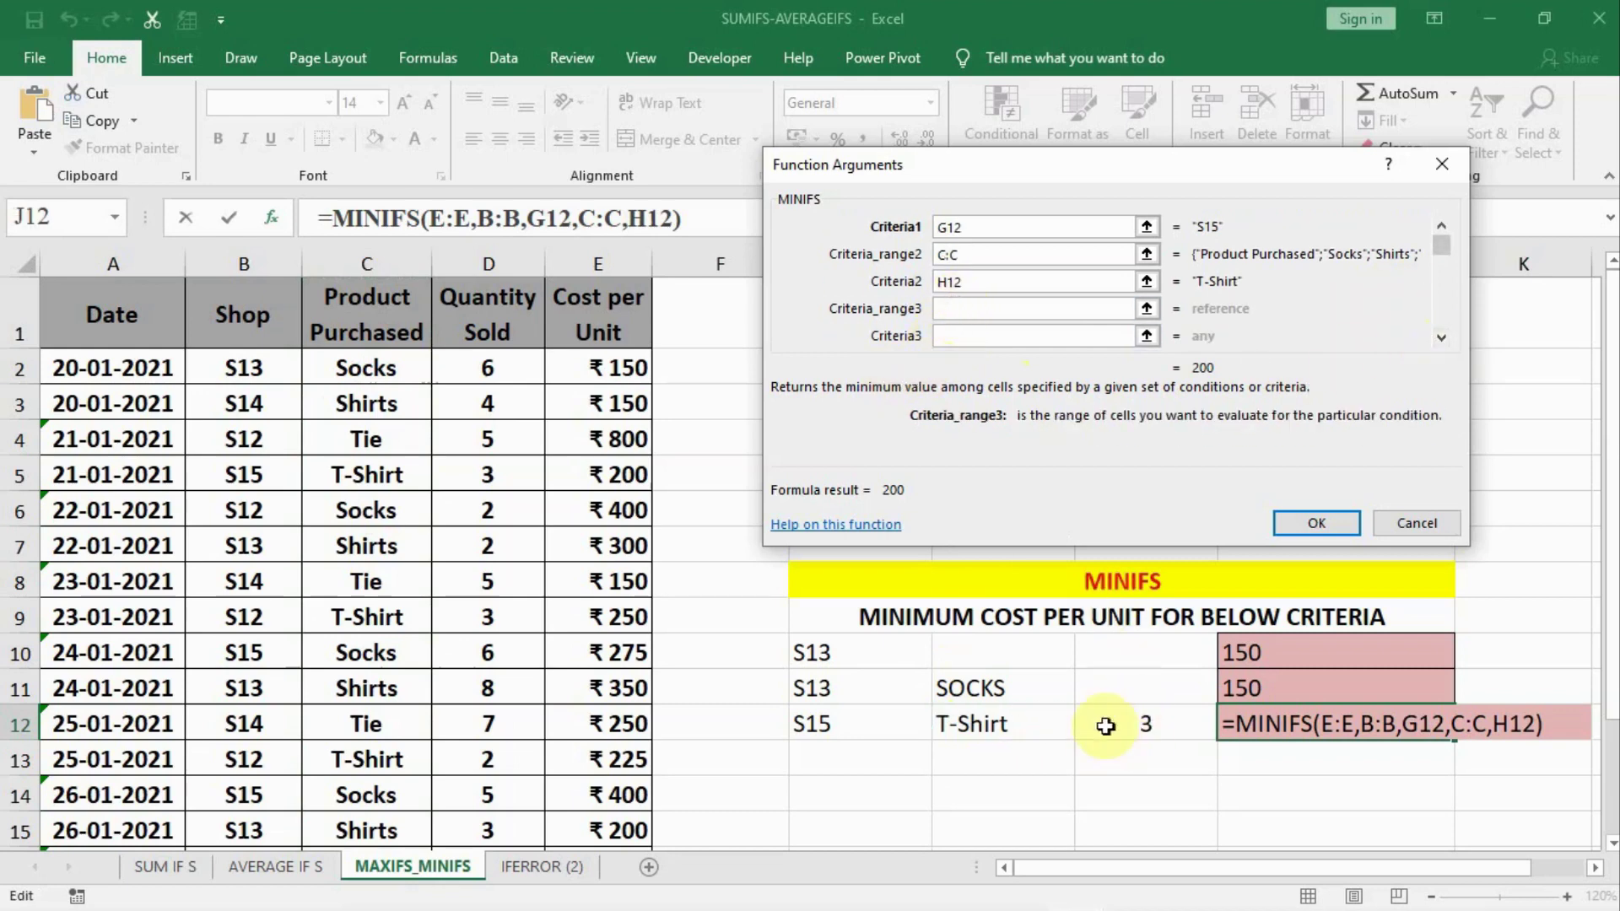
pyautogui.click(476, 264)
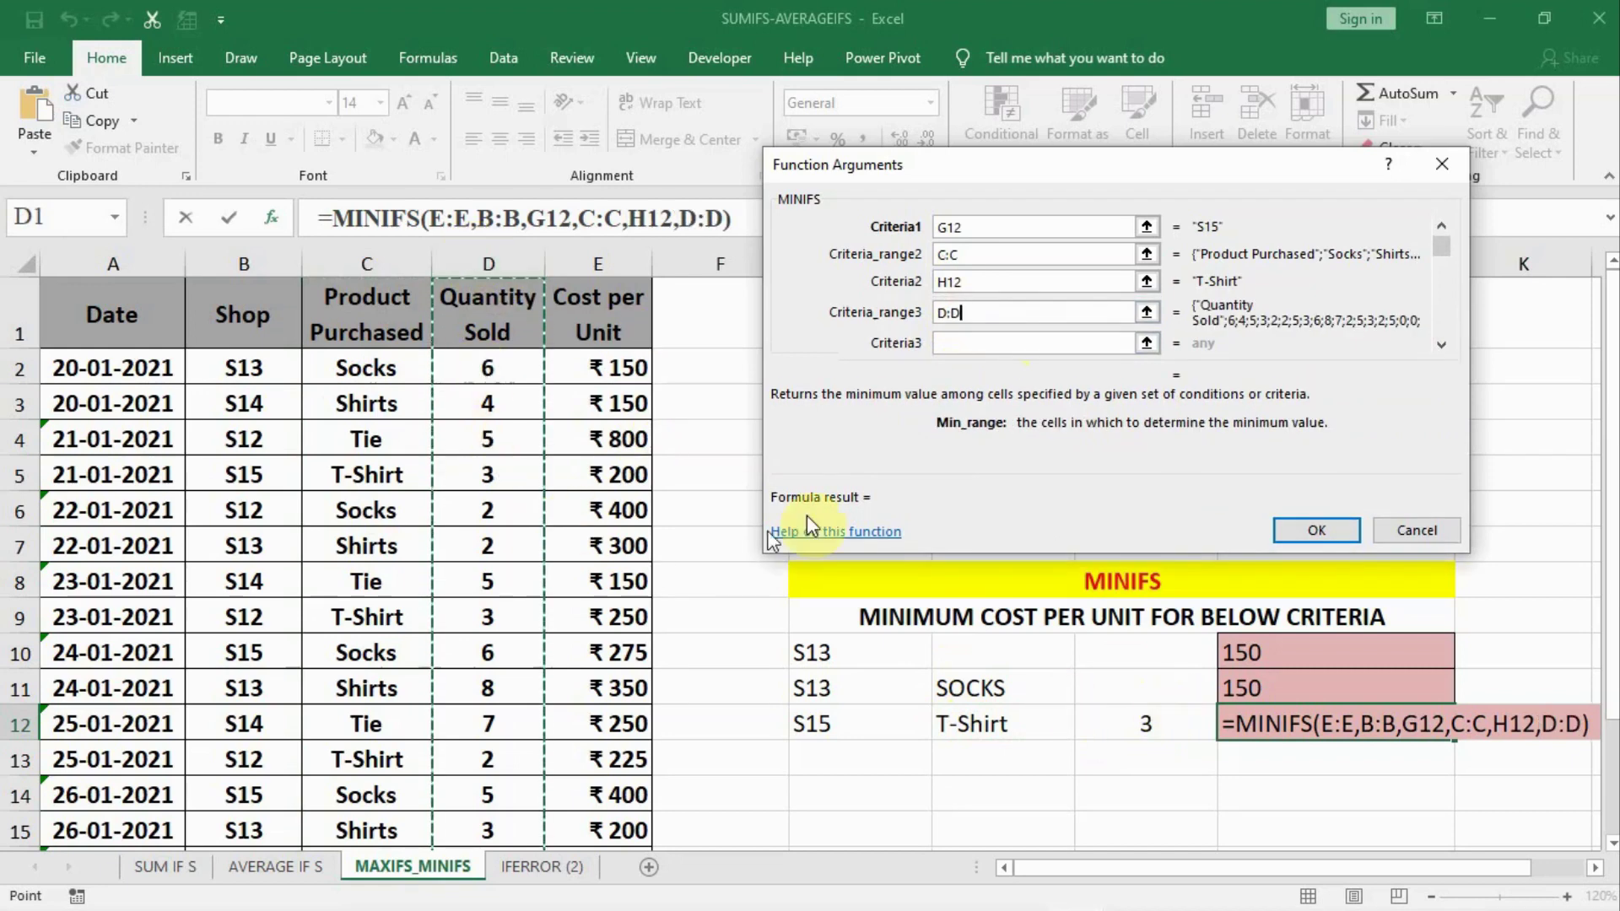
pyautogui.click(954, 348)
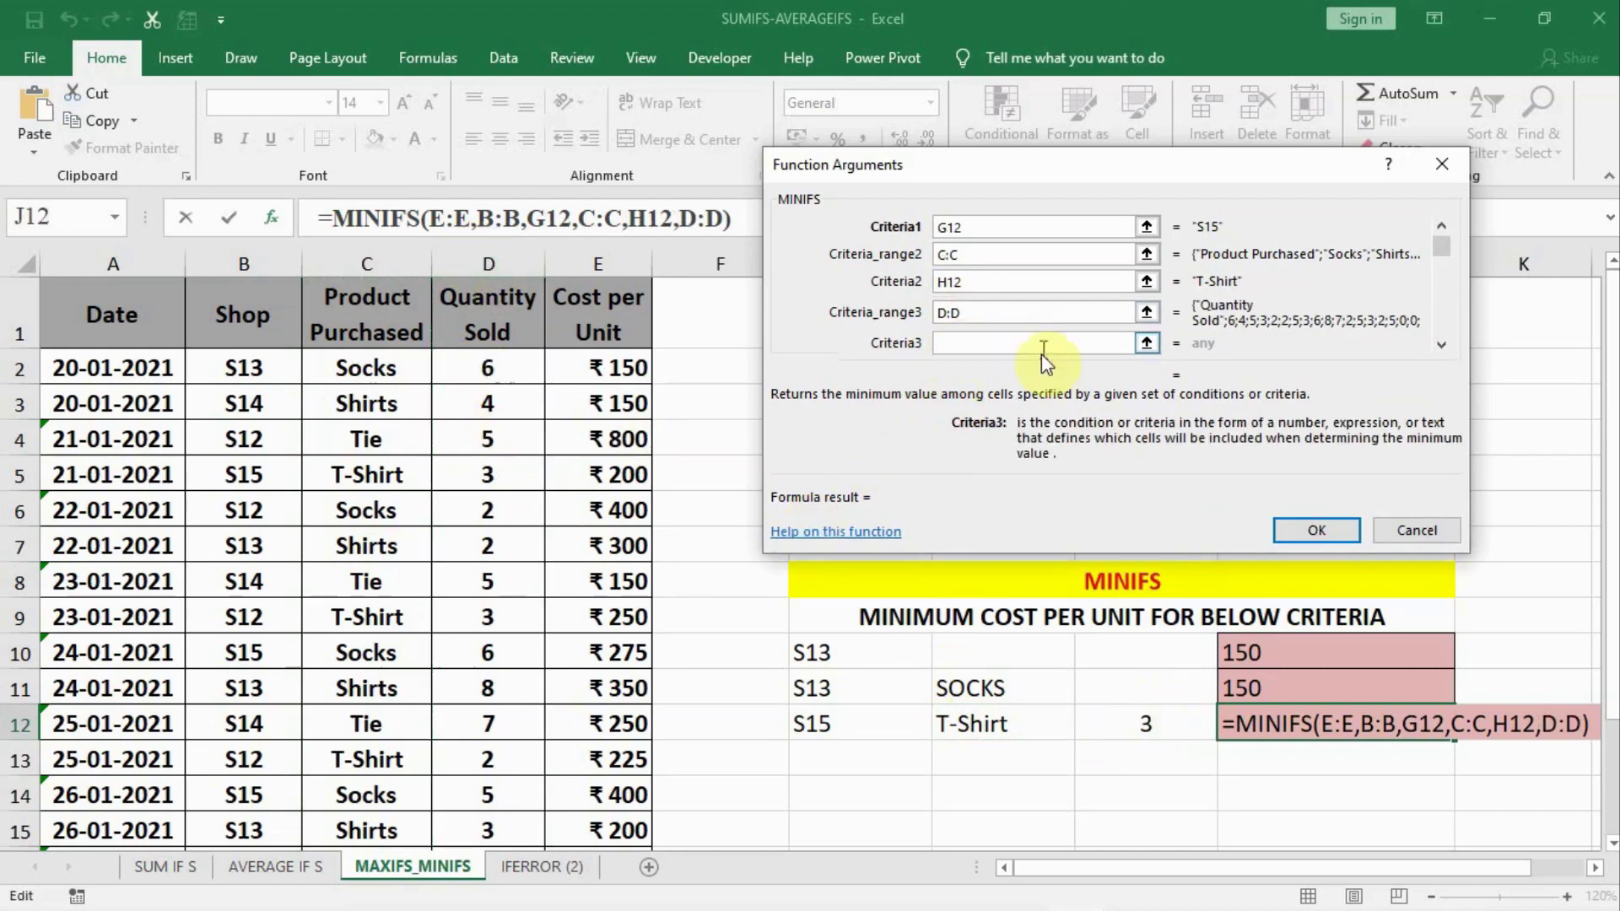
pyautogui.click(1133, 724)
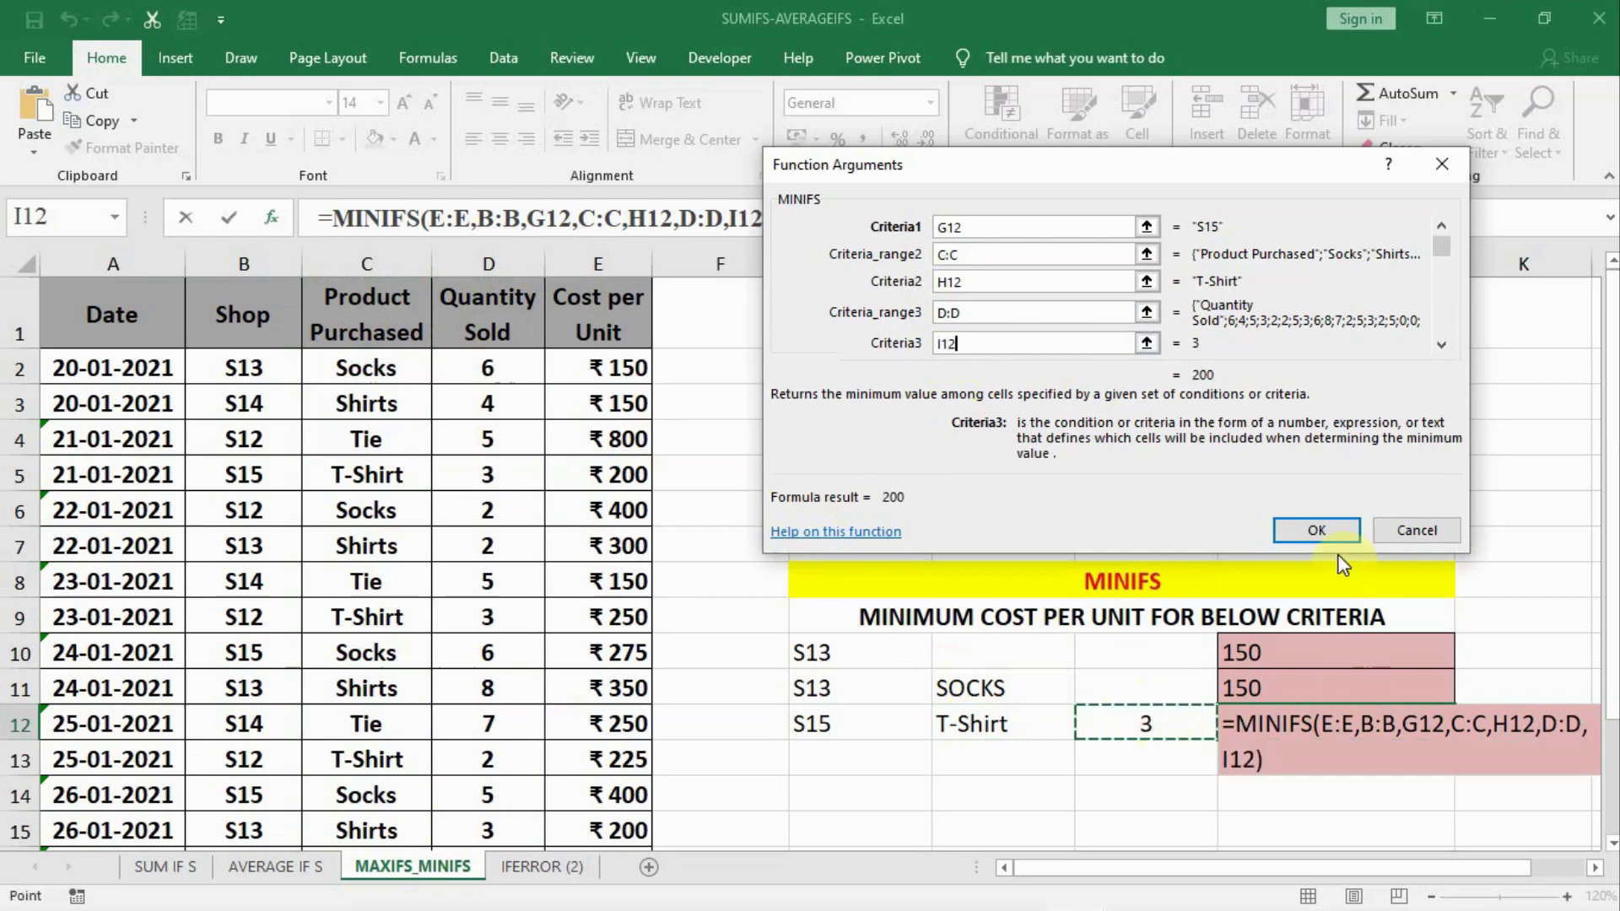
pyautogui.click(1316, 529)
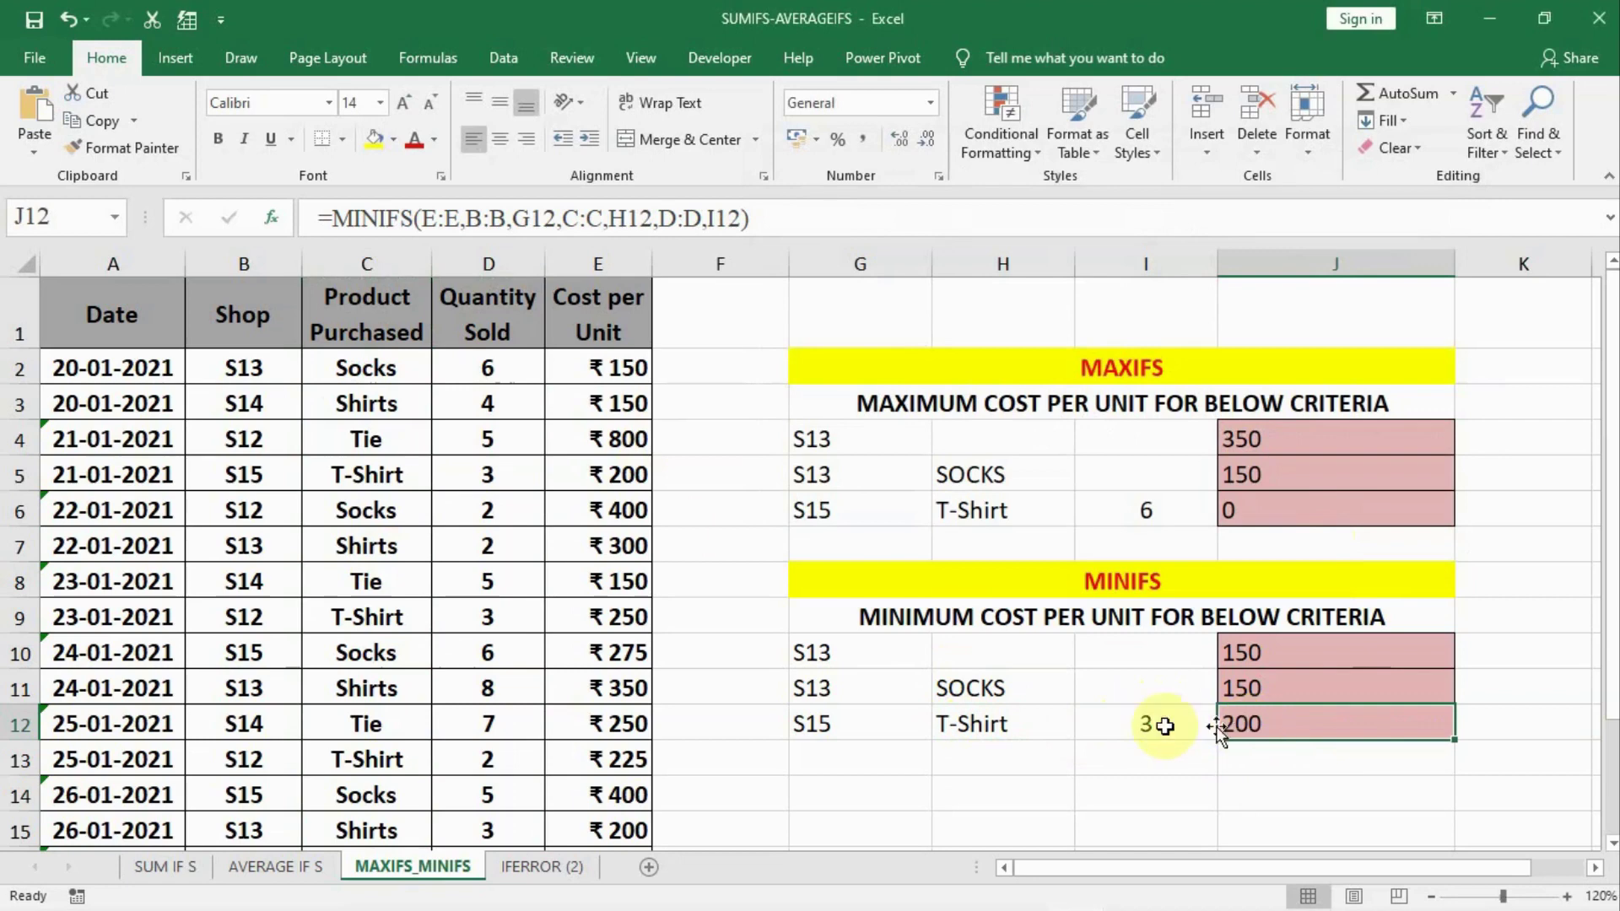
# Test the J12 formula by changing the quantity criterion in I12 to 6, and set it back to 3.
pyautogui.click(1145, 724)
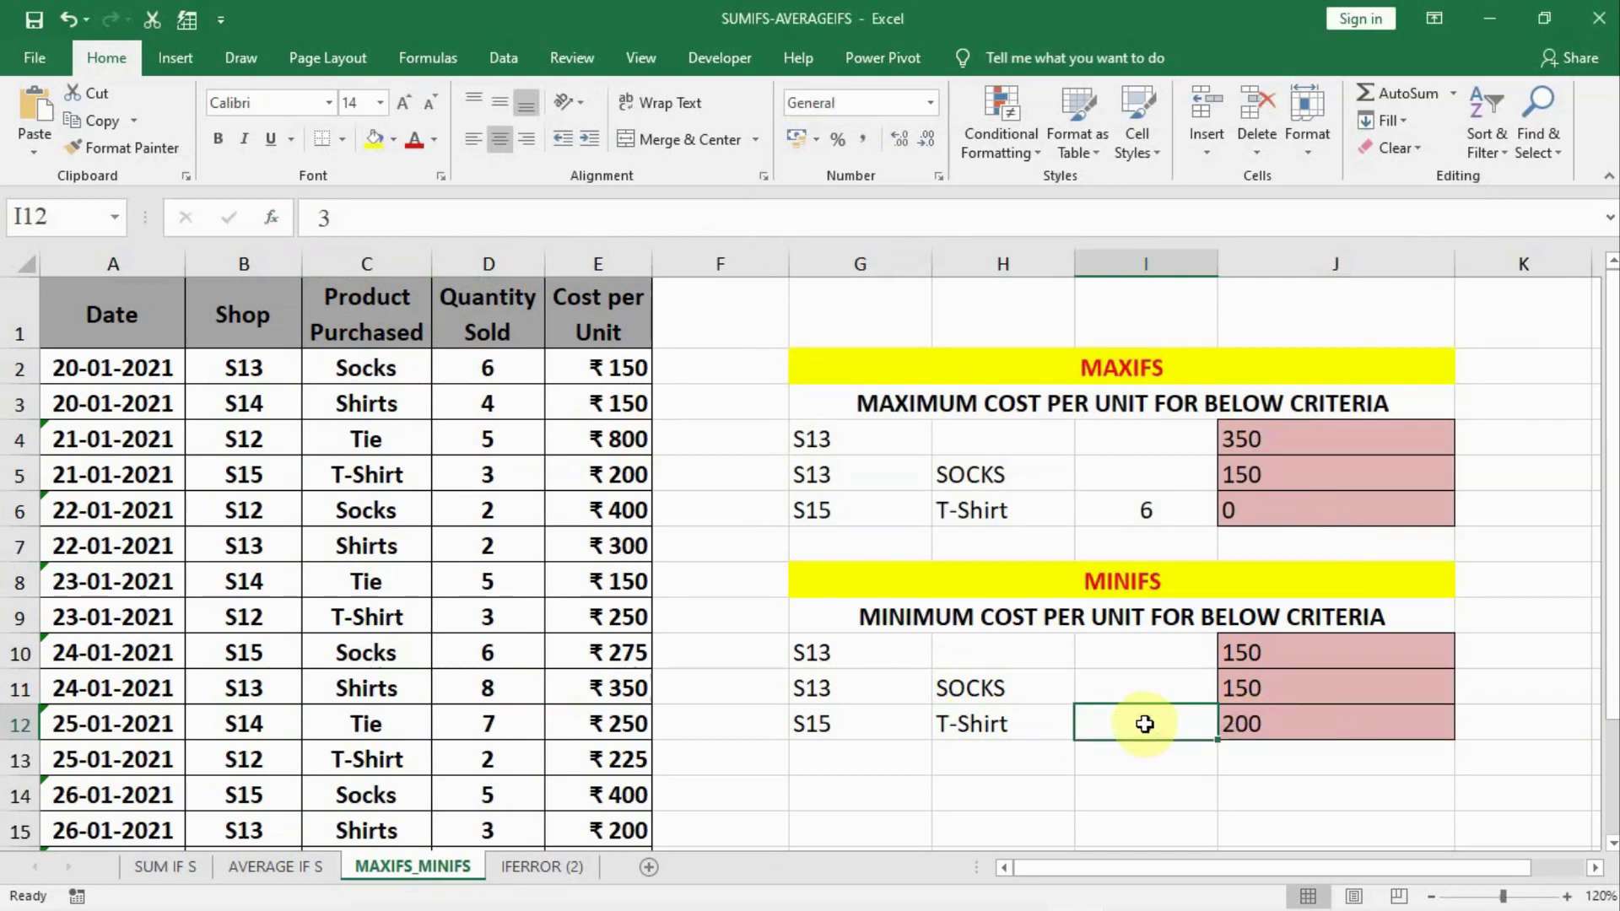
pyautogui.write('6')
pyautogui.press('Return')
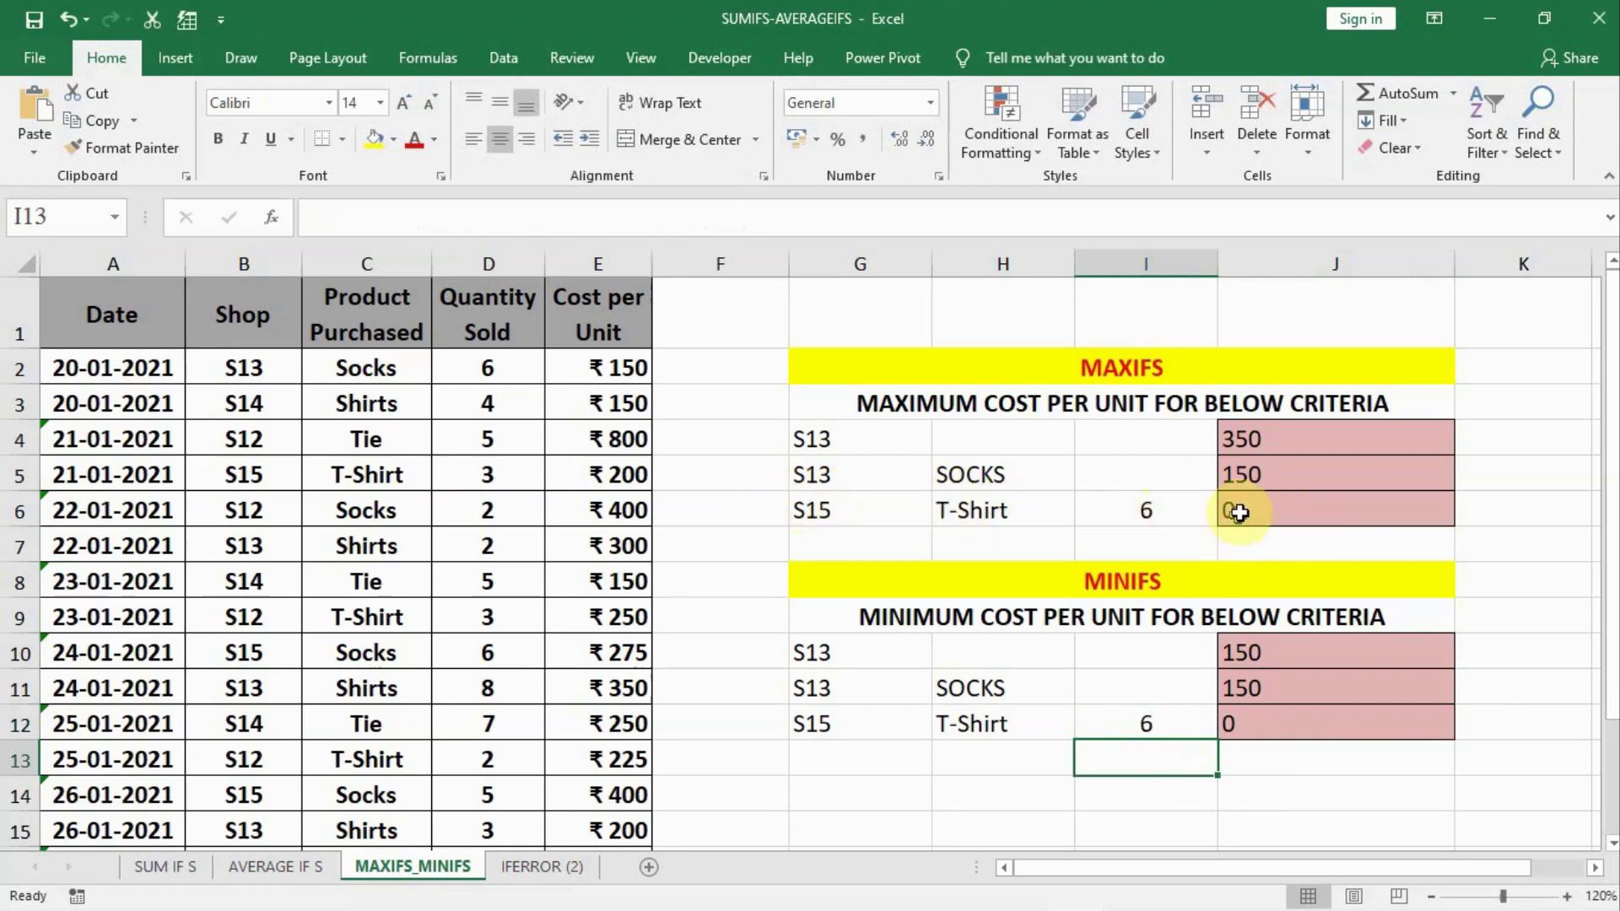
pyautogui.click(1162, 727)
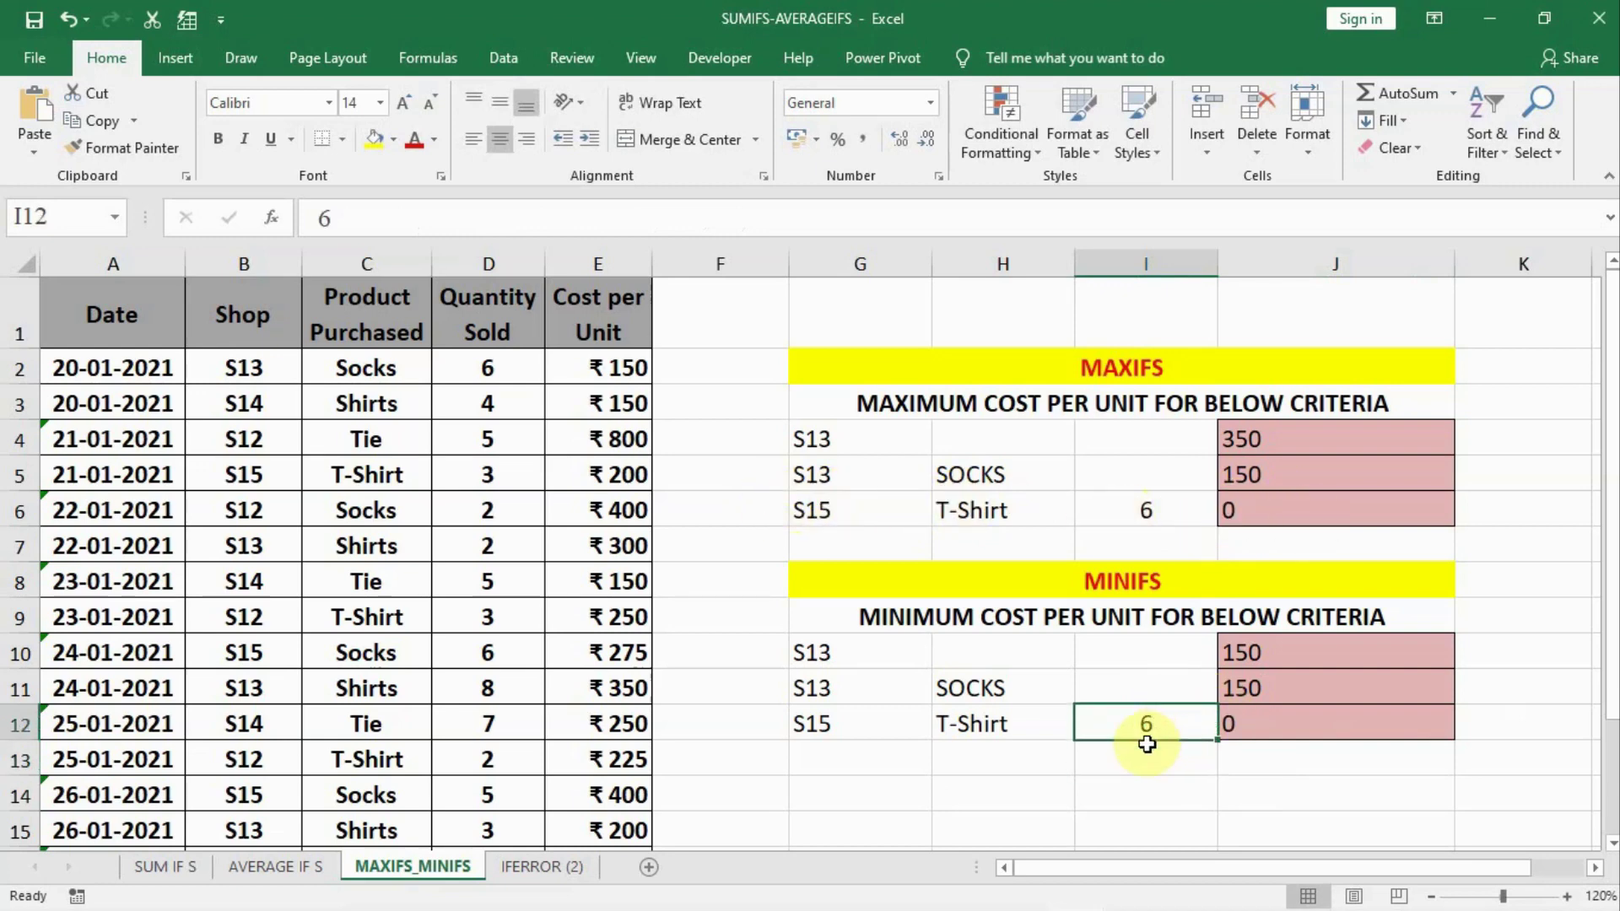
pyautogui.write('3')
pyautogui.press('Return')
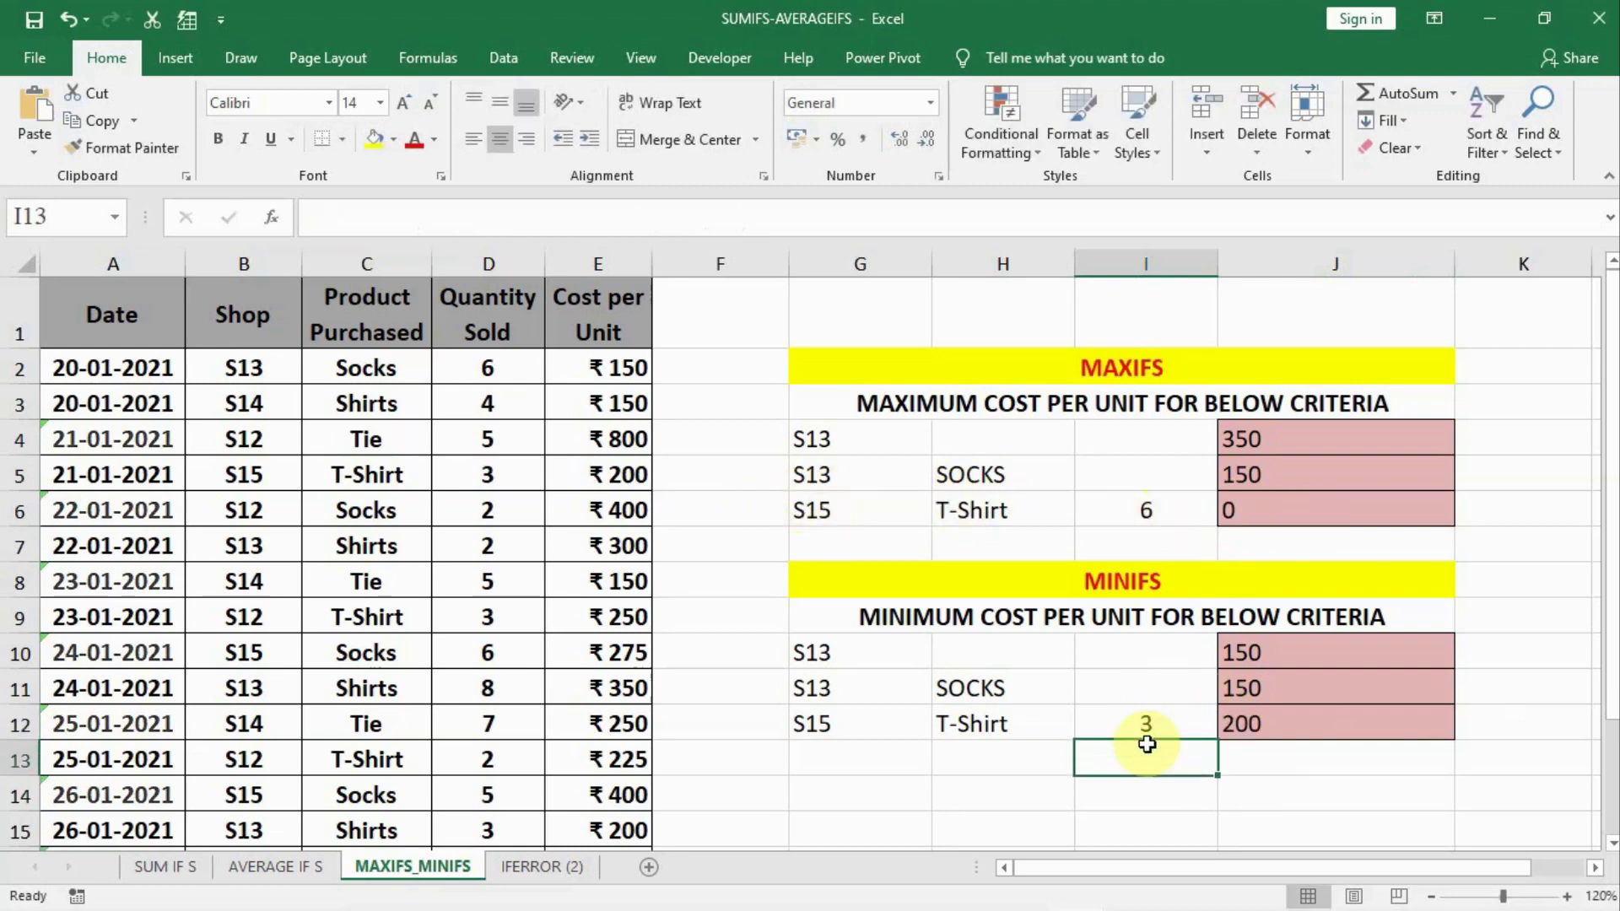
# Change the product criterion in H12 to SOCKS.
pyautogui.click(1013, 725)
pyautogui.write('SOCKS')
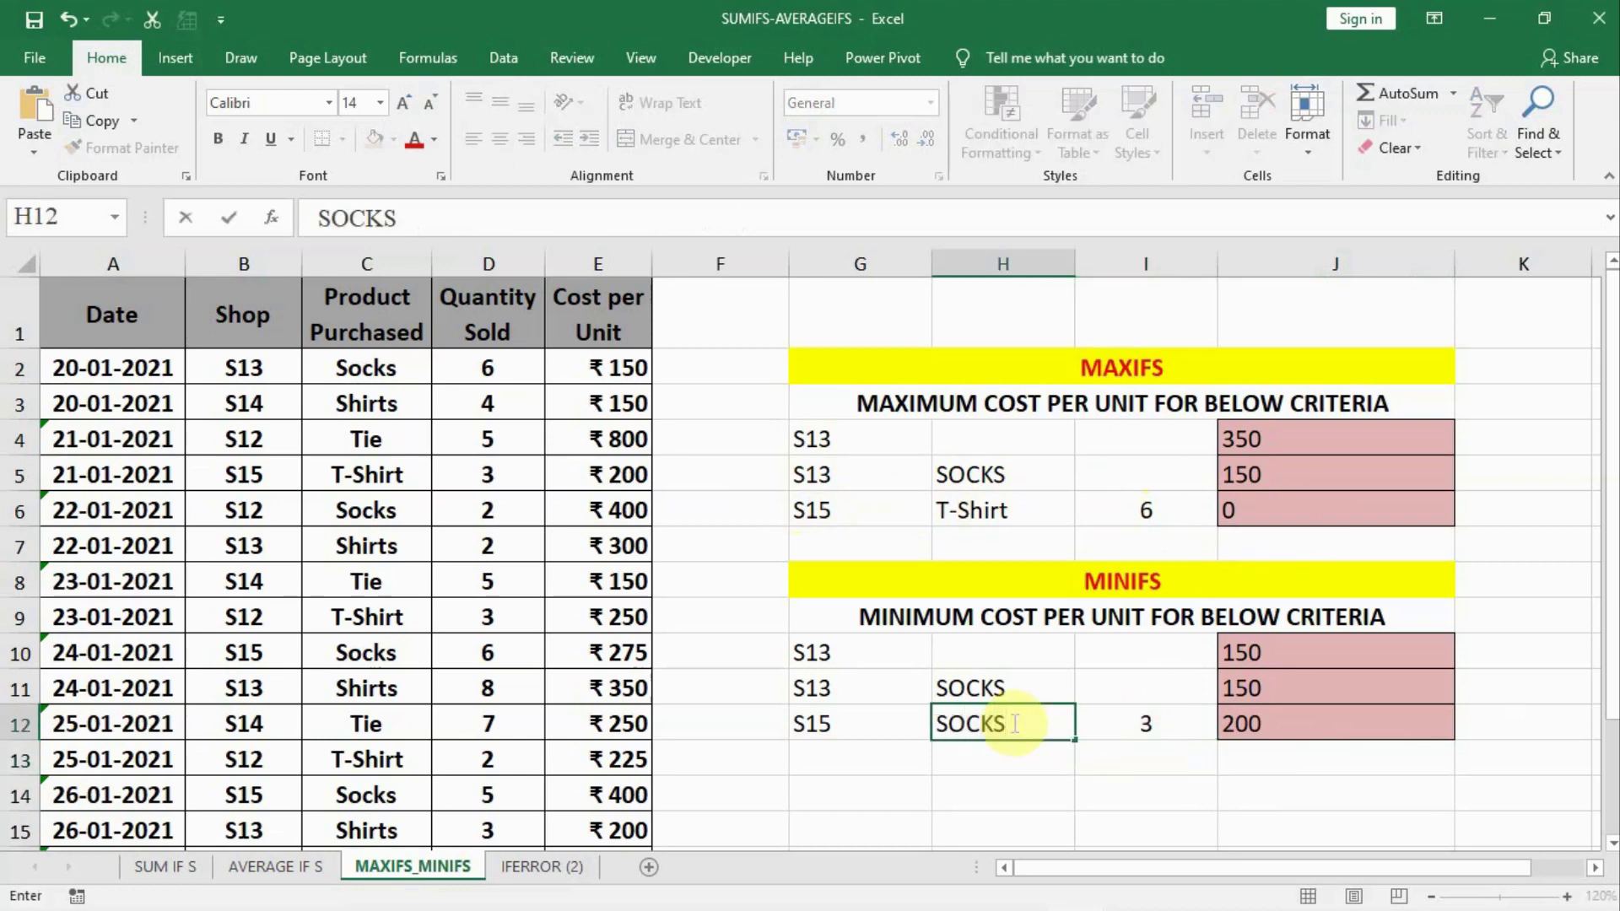
pyautogui.press('Return')
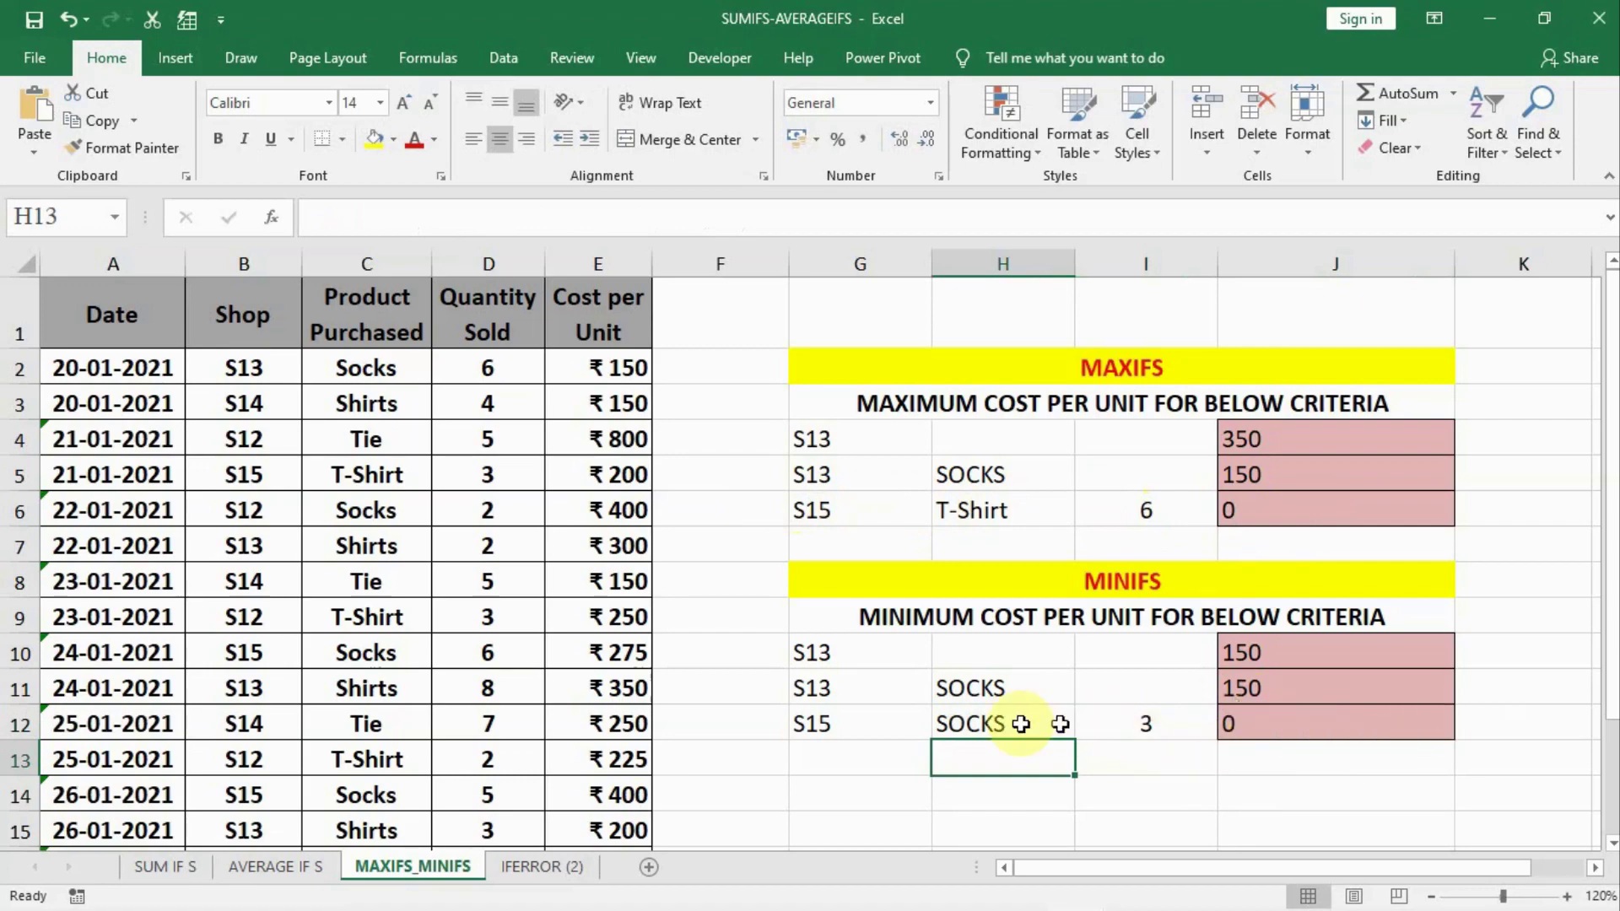